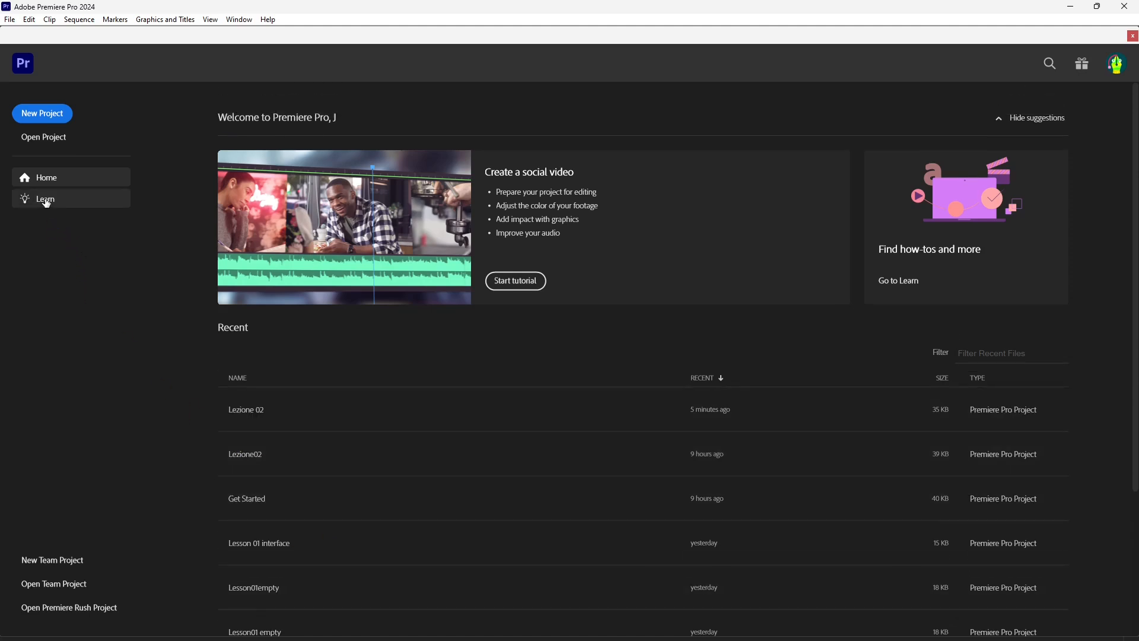
- Open the Animation basics hands-on tutorial from the Learn page
left_click(46, 201)
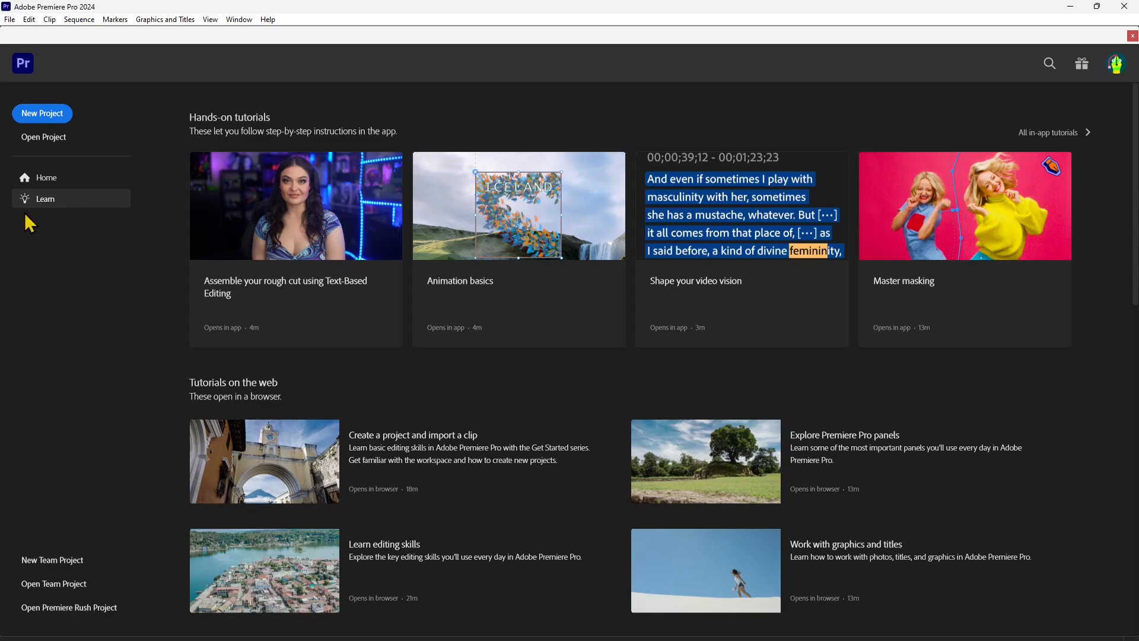
left_click(595, 248)
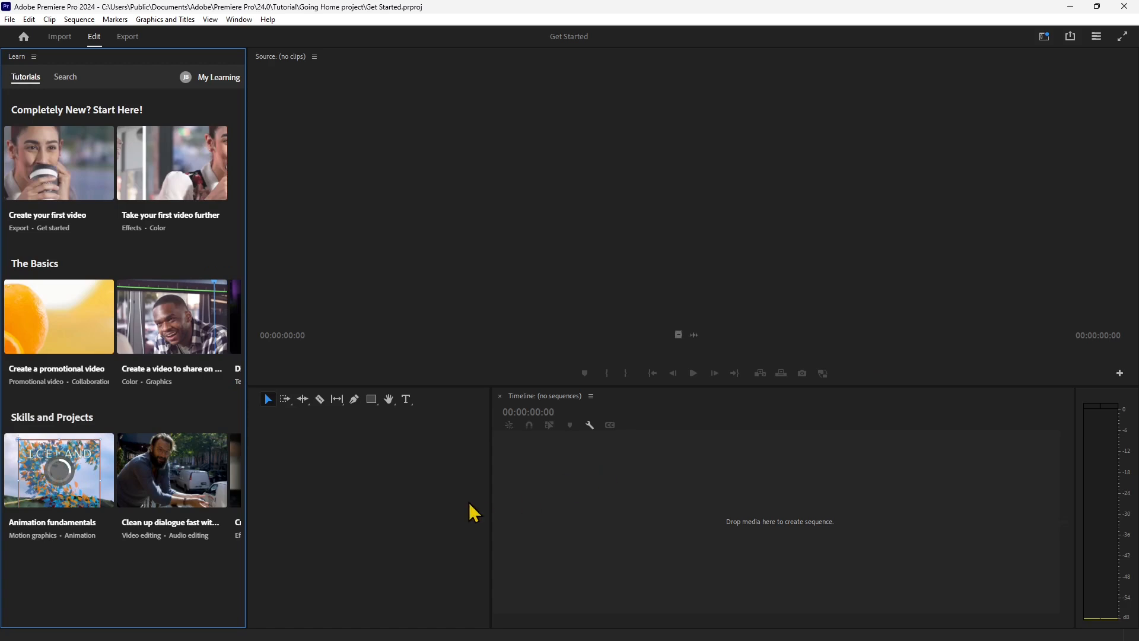
mouse_move(63, 191)
left_click(233, 319)
mouse_move(184, 179)
mouse_move(101, 496)
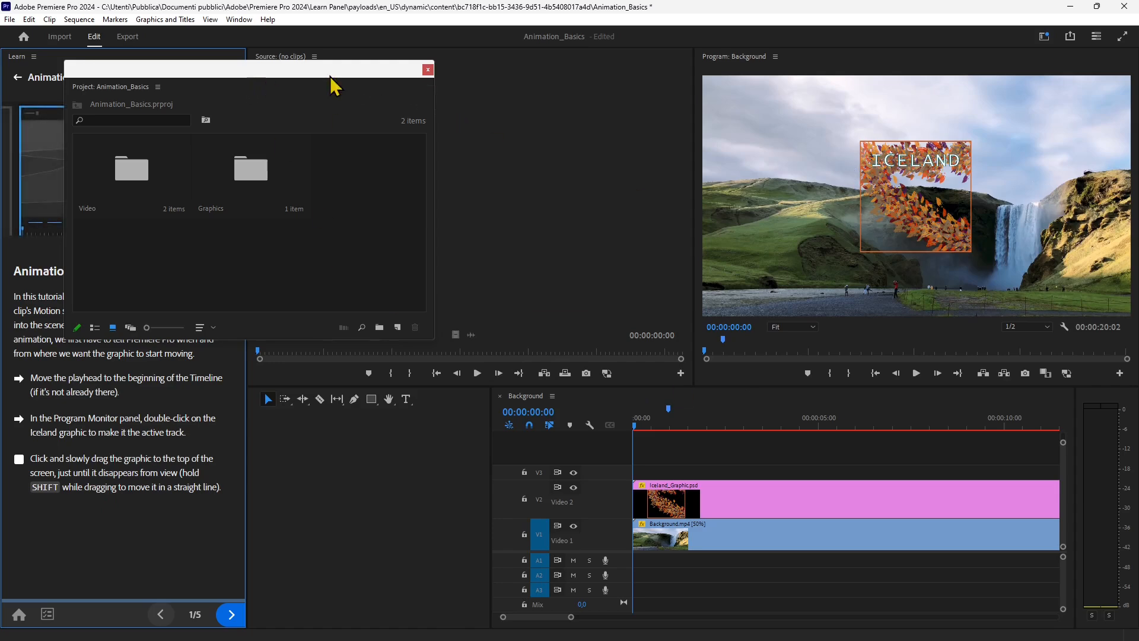
- Dock the floating Animation_Basics project panel in the same group as the Source monitor
left_click_drag(330, 77, 459, 197)
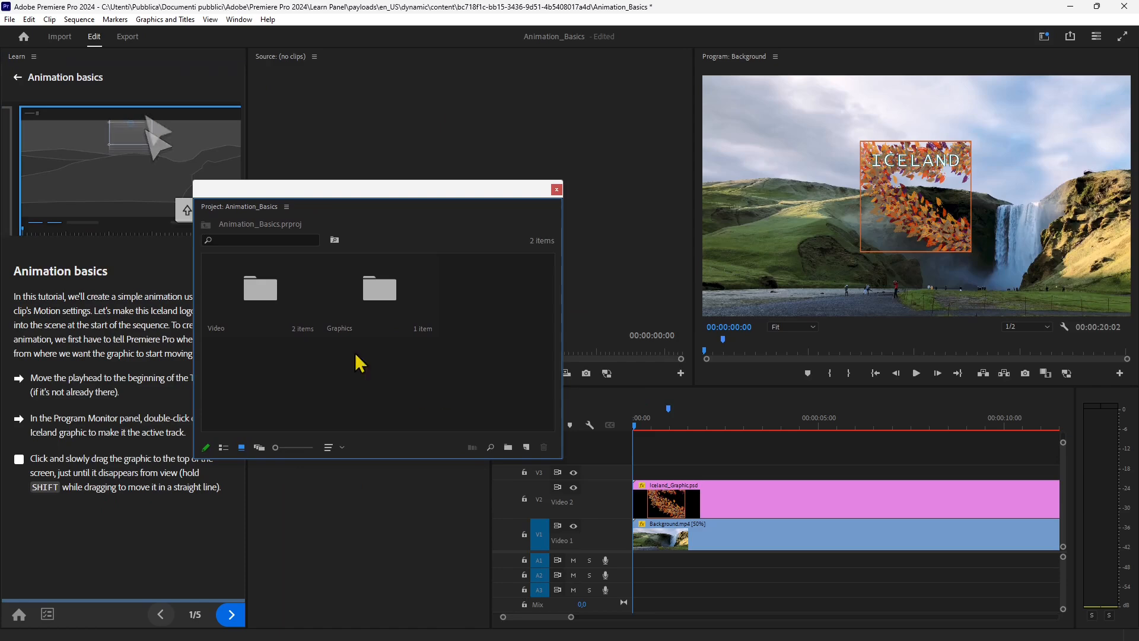
left_click_drag(273, 190, 249, 141)
left_click_drag(193, 176, 303, 67)
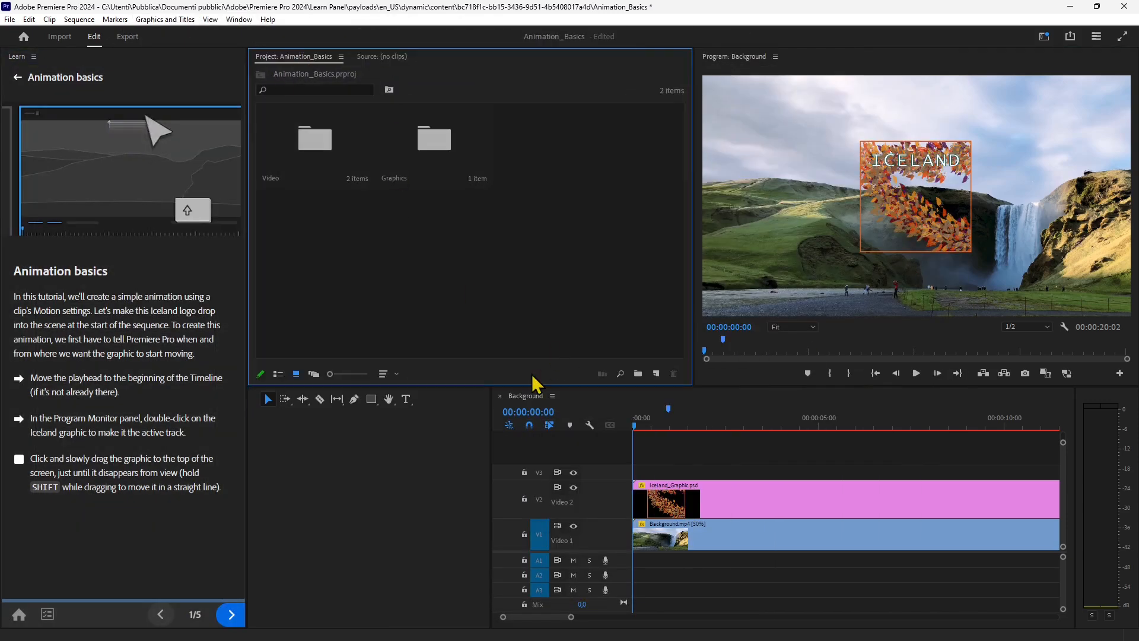
- Scrub the Background sequence to 00:00:05:10 and bring the Program monitor into focus
left_click(633, 424)
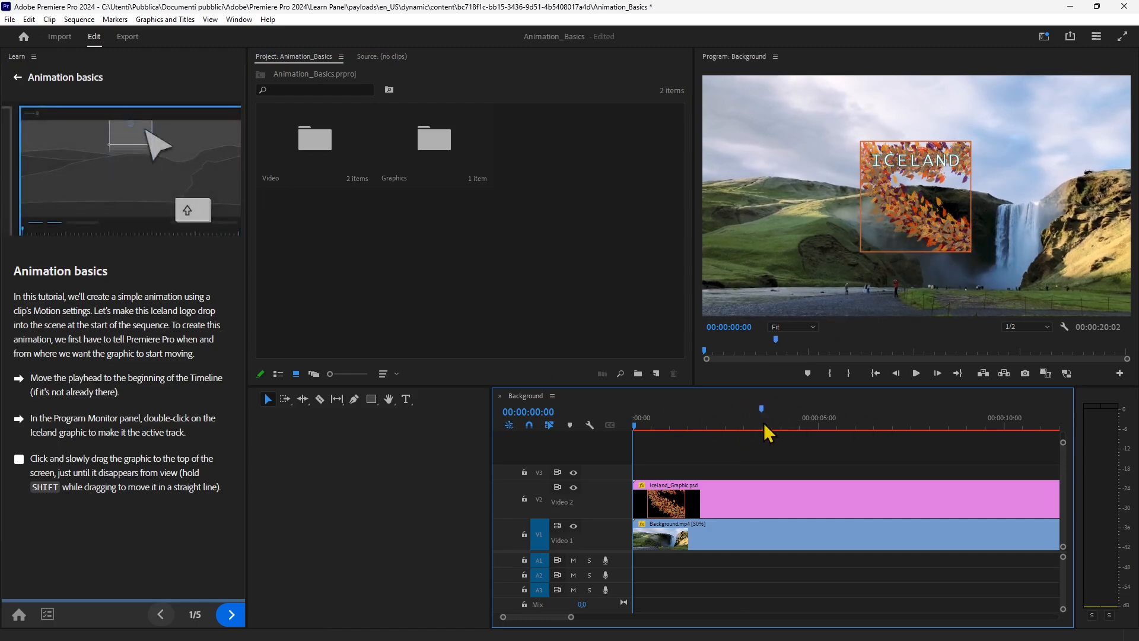
left_click(794, 425)
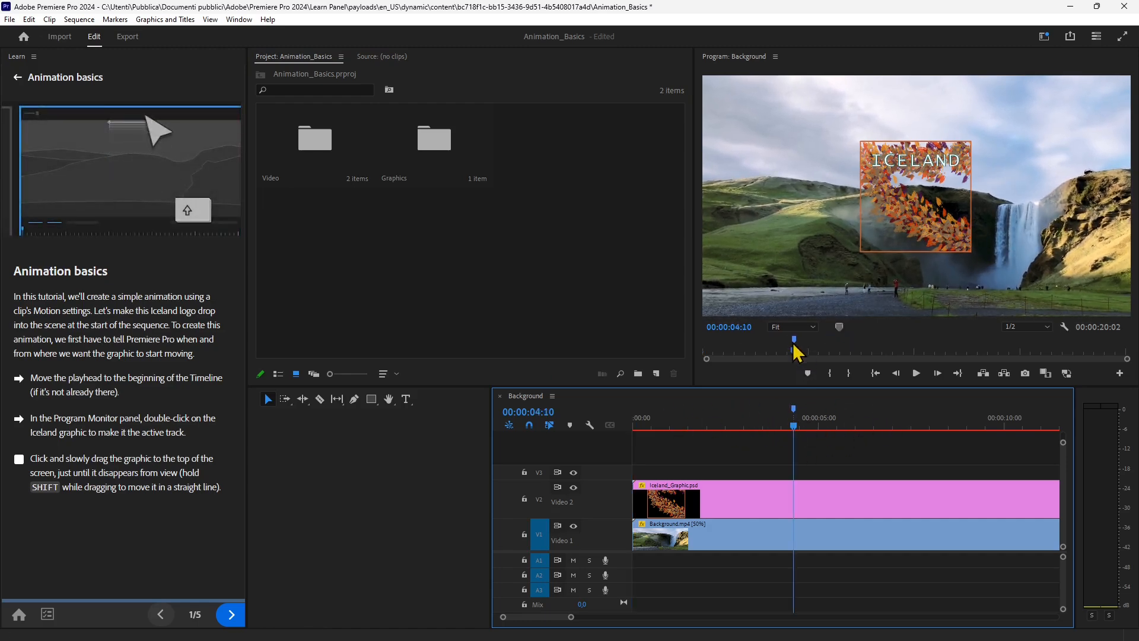
left_click_drag(795, 424, 831, 434)
left_click(920, 164)
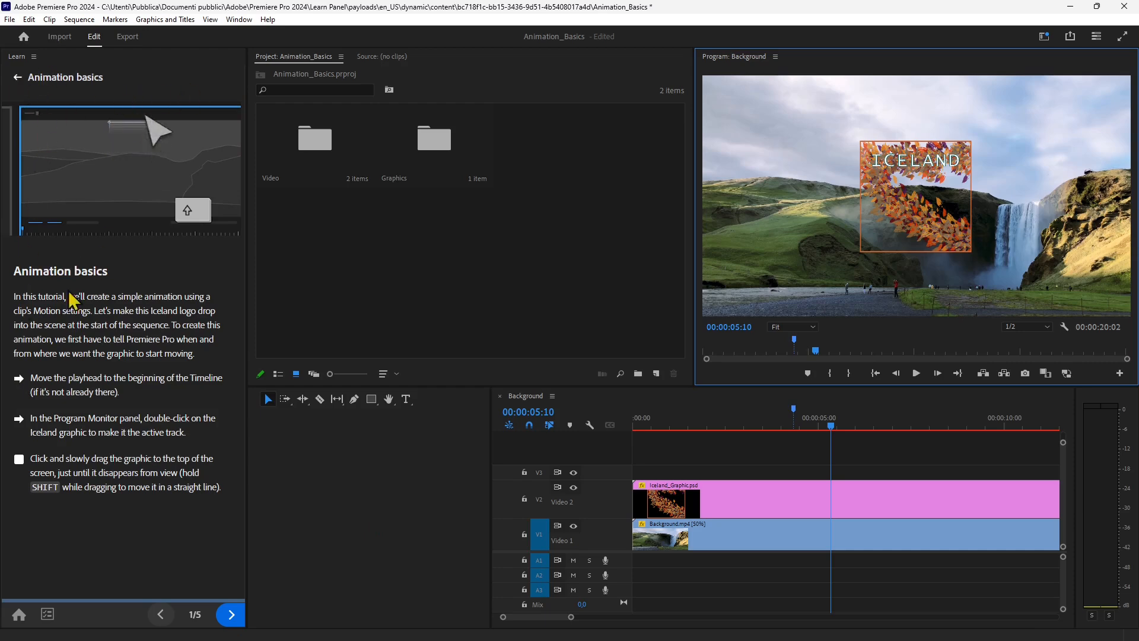
- Page through the Animation basics tutorial instructions up to the final page
left_click(231, 614)
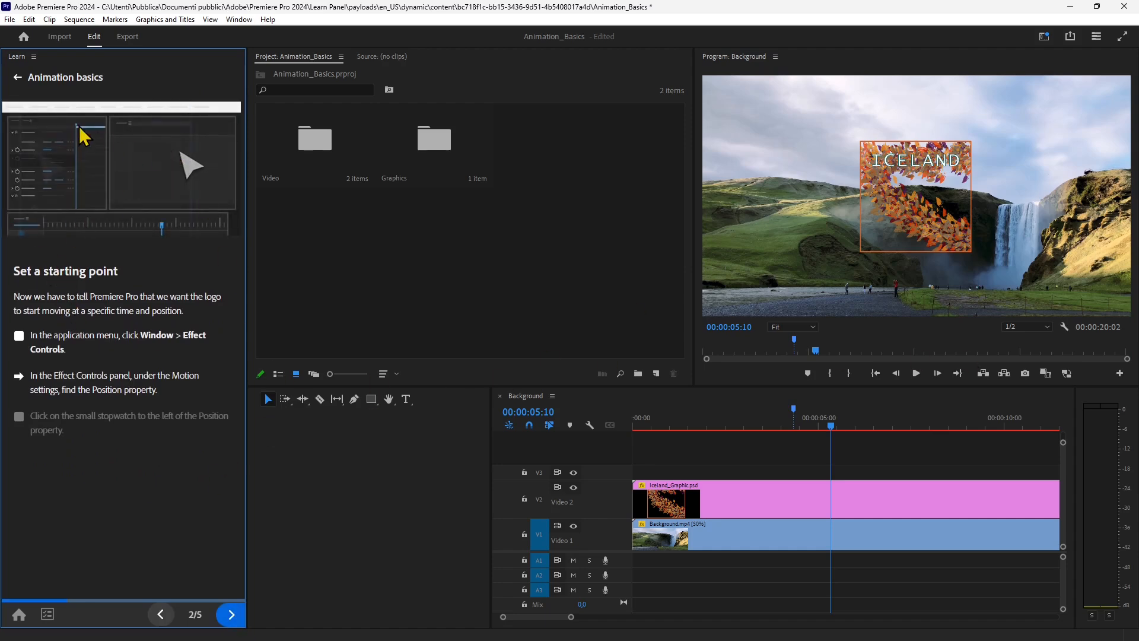
left_click(232, 614)
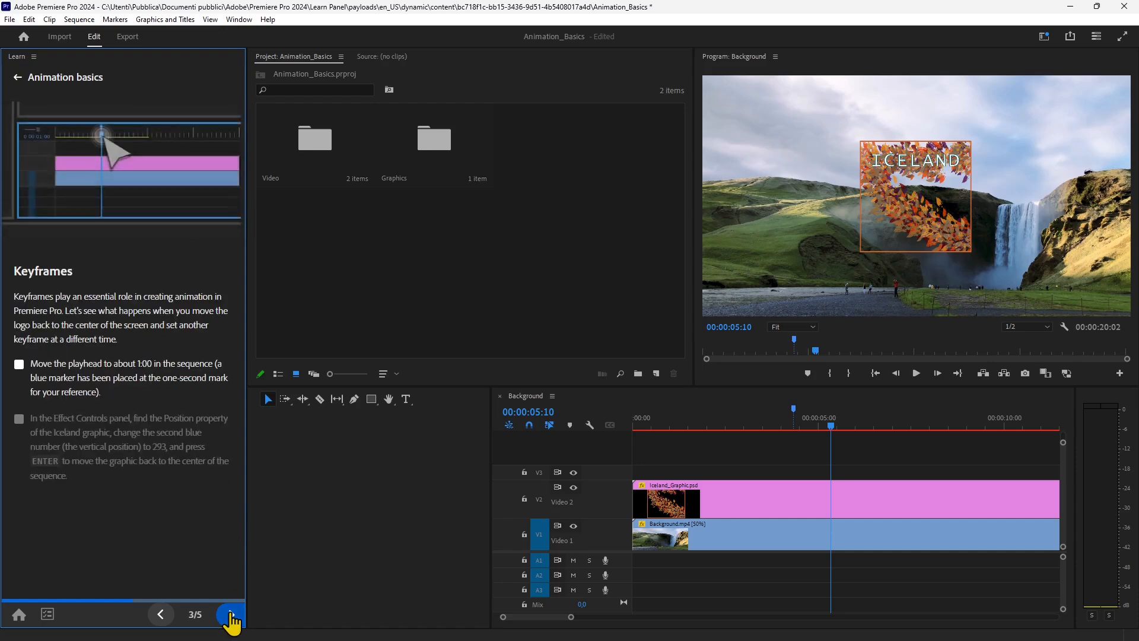
left_click(229, 617)
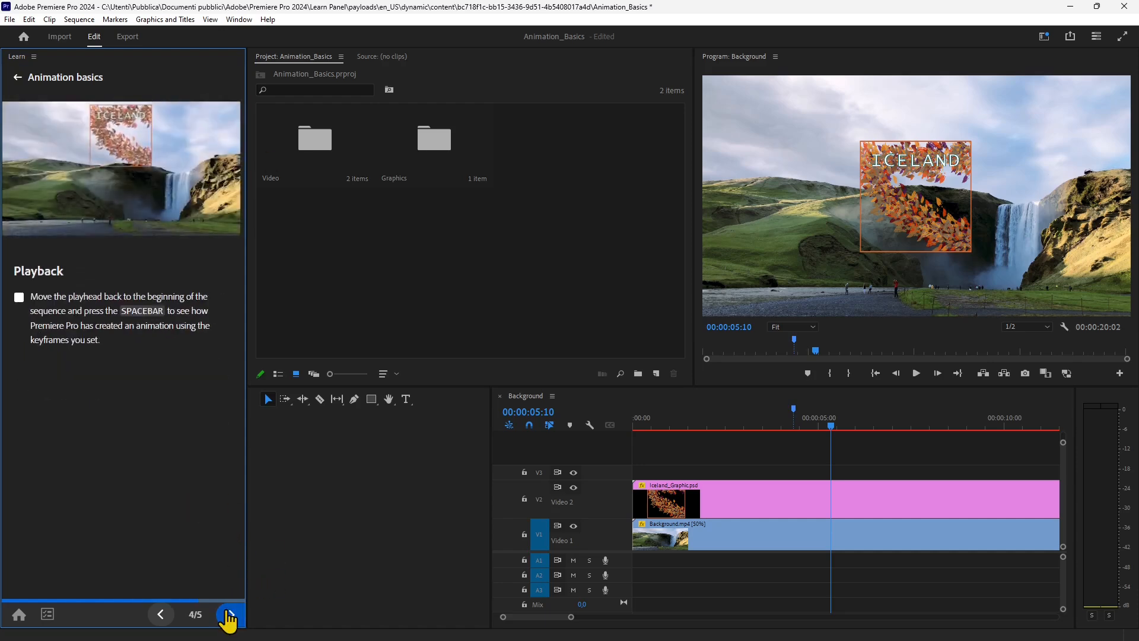
left_click(229, 615)
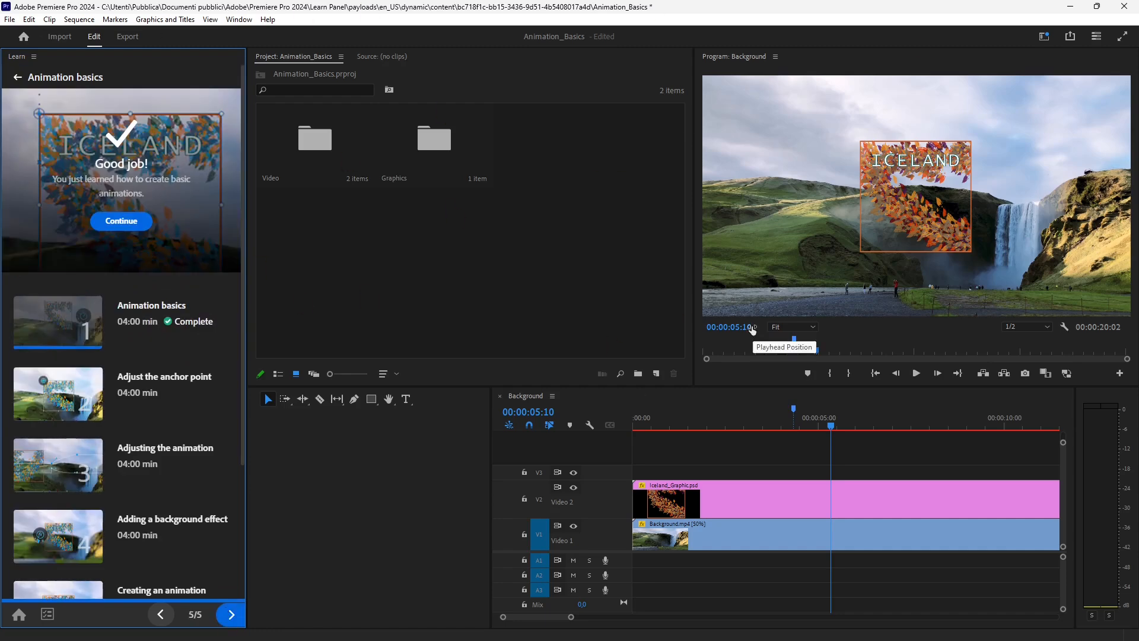
- Switch to the Text-Based Editing workspace to view its layout, and change to the Essentials workspace
left_click(1043, 38)
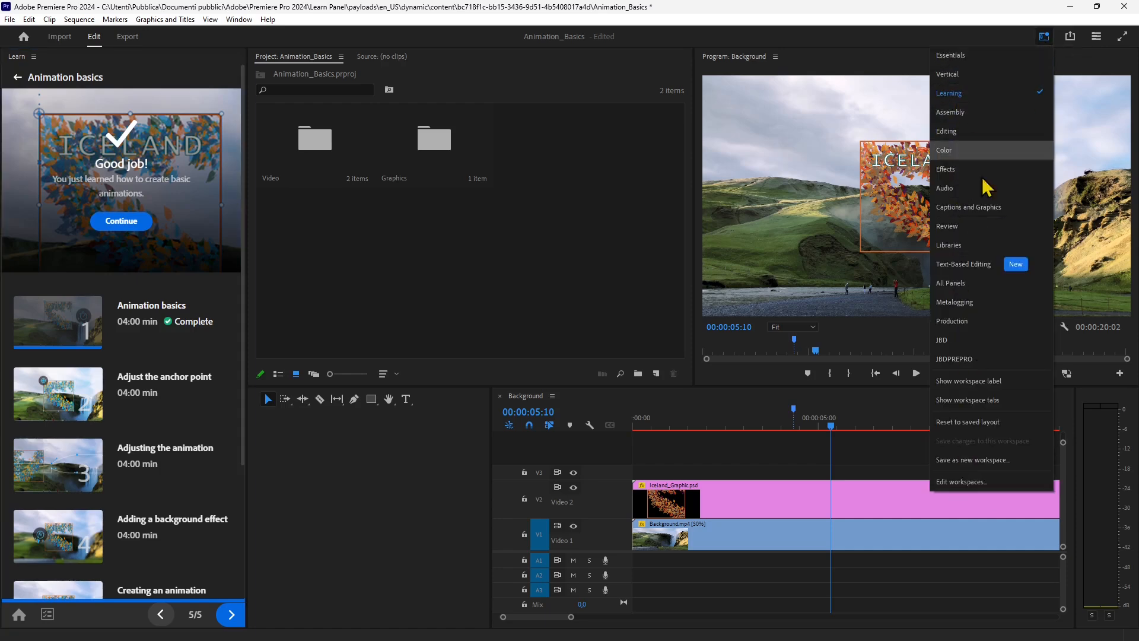
left_click(960, 269)
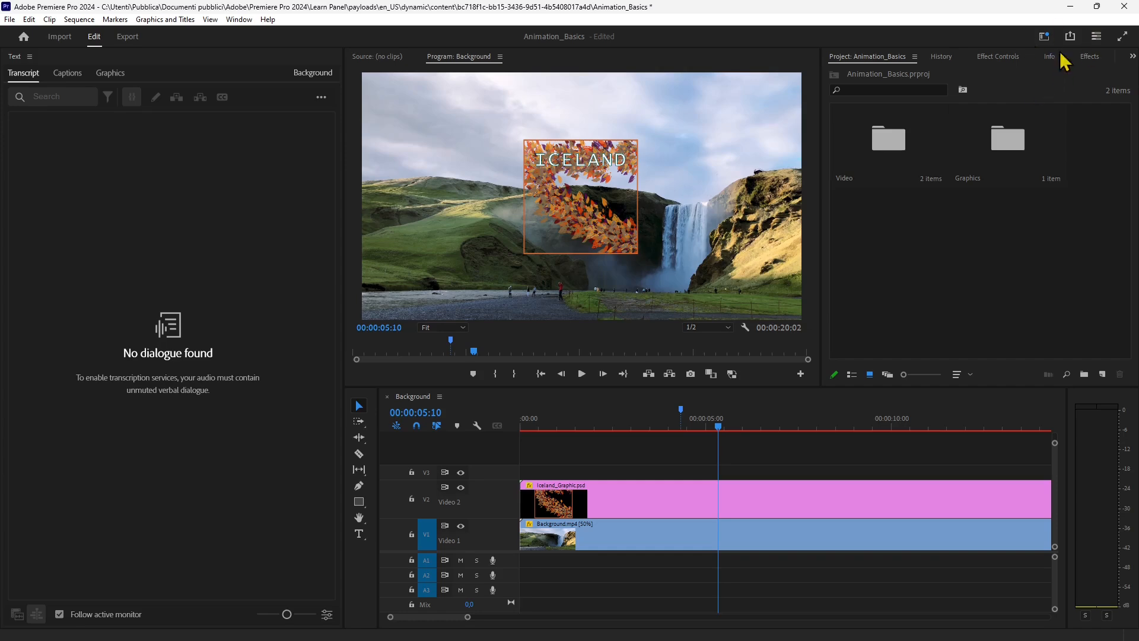
left_click(1041, 41)
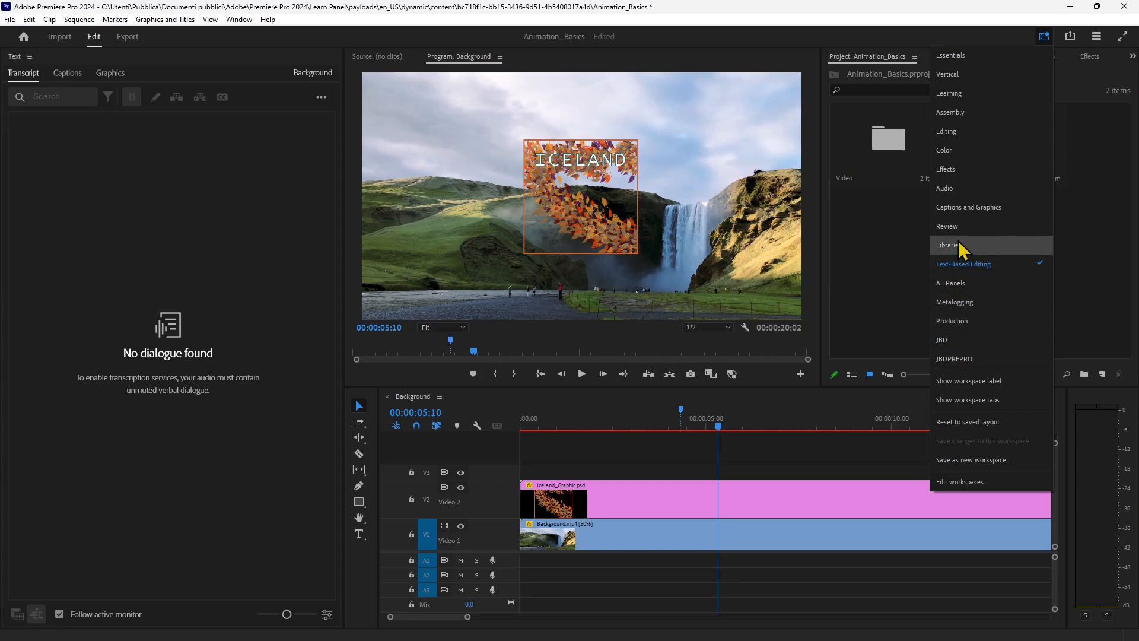
left_click(960, 62)
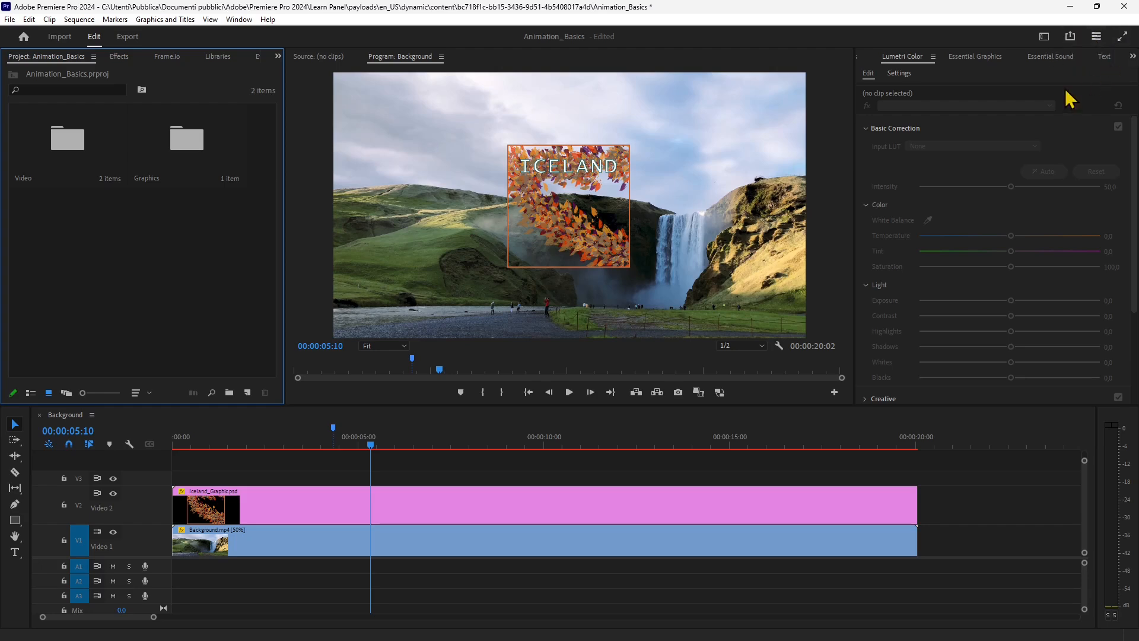
- Close the Animation_Basics project without saving changes and return to the Home page
left_click(10, 20)
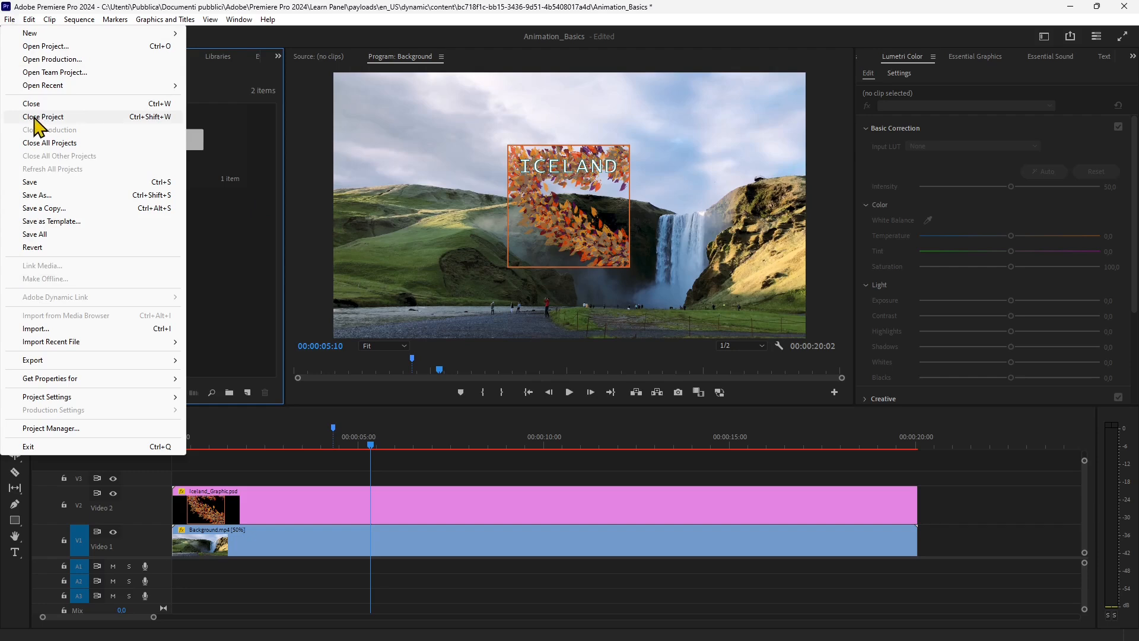
left_click(58, 118)
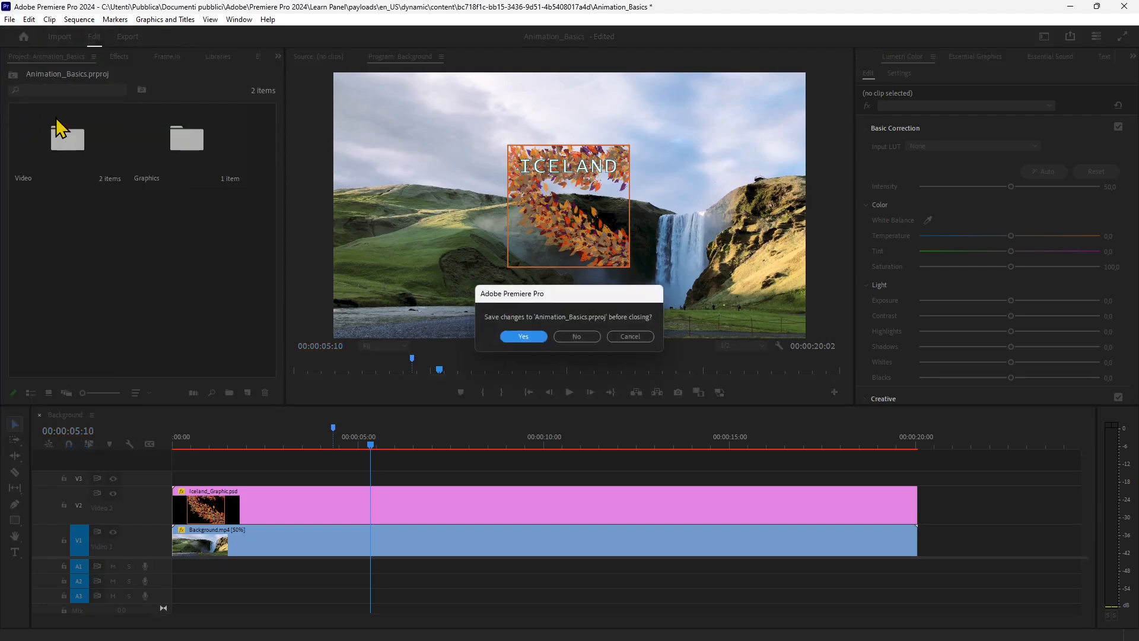
left_click(593, 337)
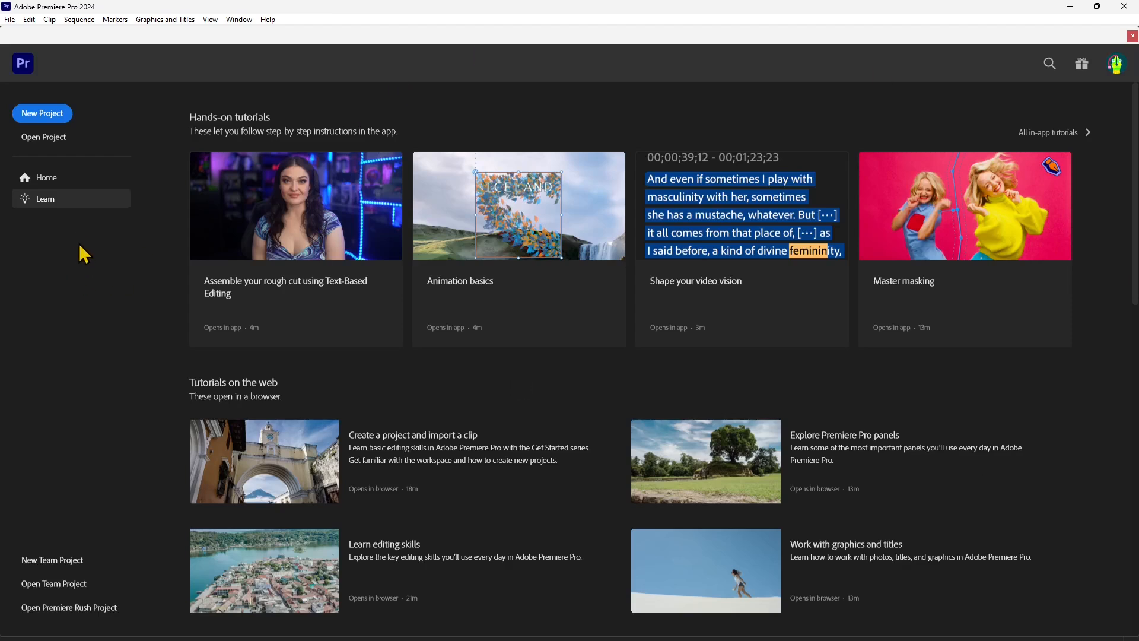
left_click(52, 184)
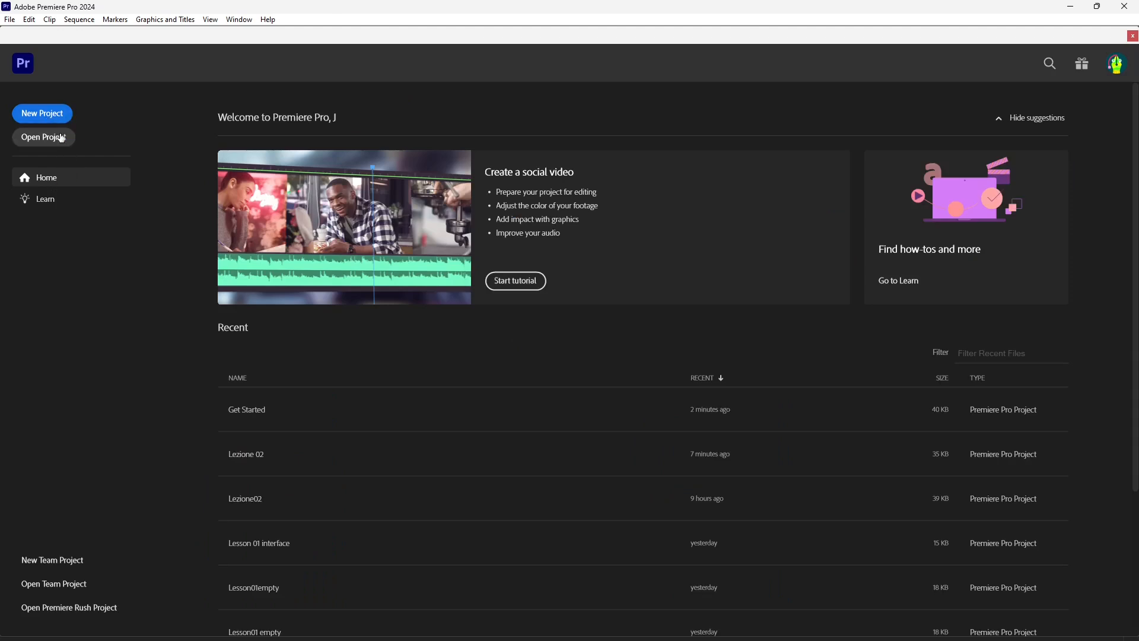
- Start a new project and display the import media browser as a thumbnail grid
left_click(51, 119)
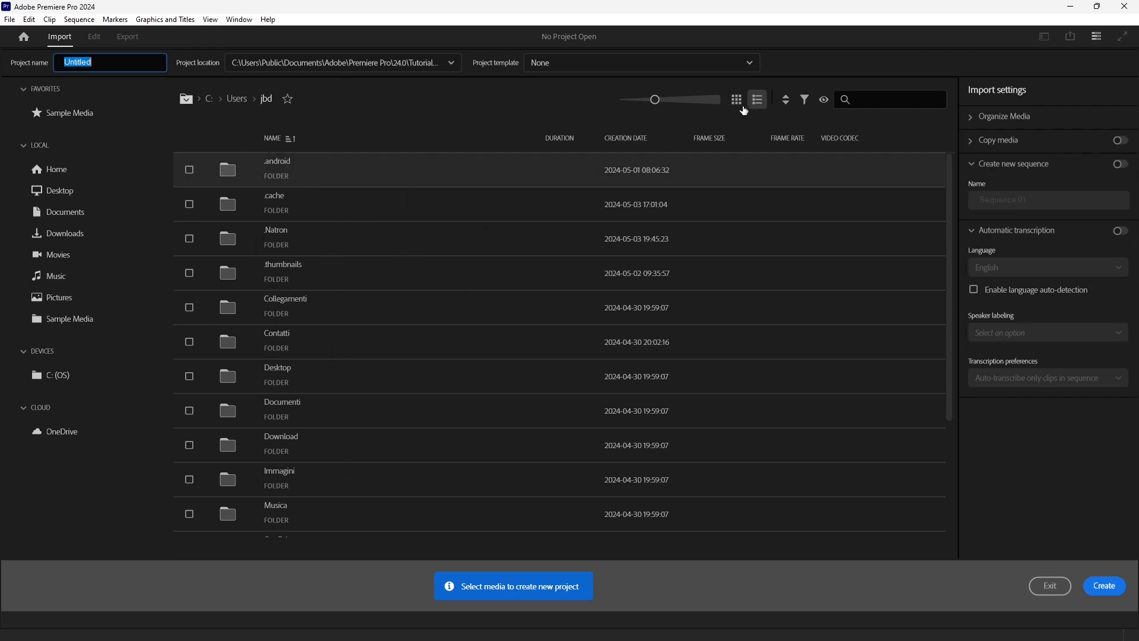
mouse_move(655, 99)
left_mouse_down()
mouse_move(685, 99)
mouse_move(671, 99)
left_mouse_up()
left_click(736, 99)
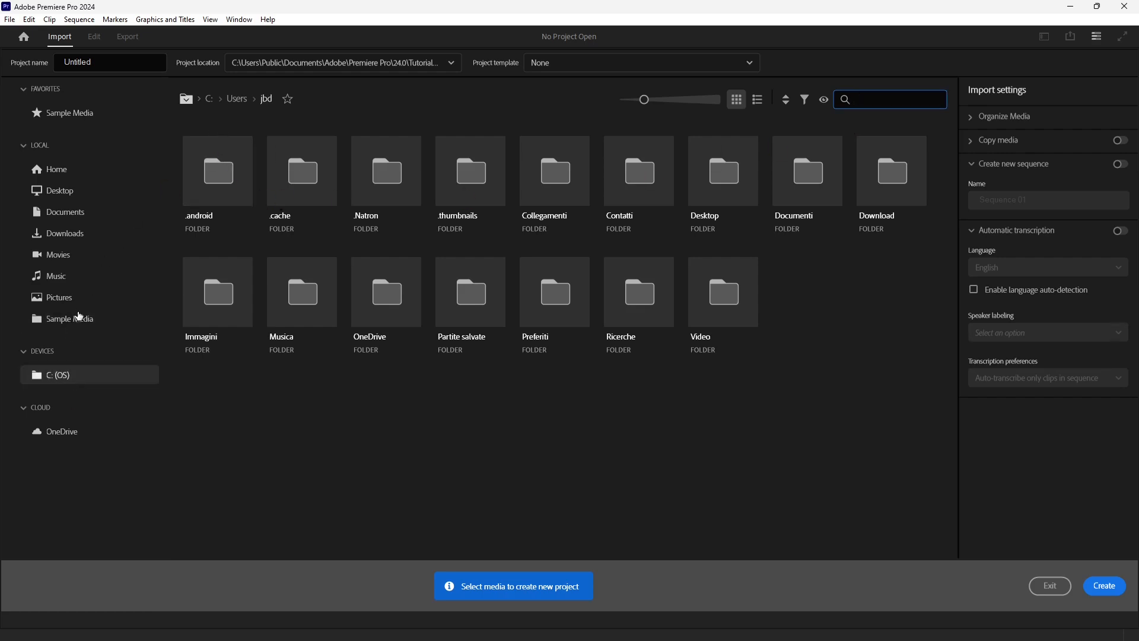
- View the Sample Media footage and browse to the C: > DATABASE > WORKS folder
left_click(66, 319)
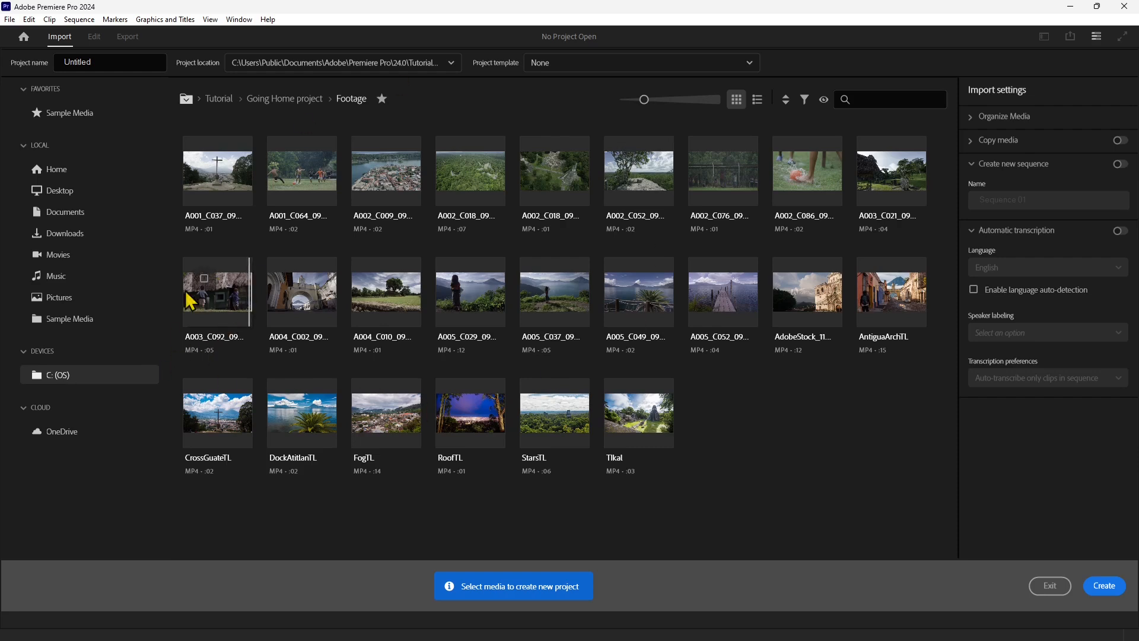
left_click(39, 377)
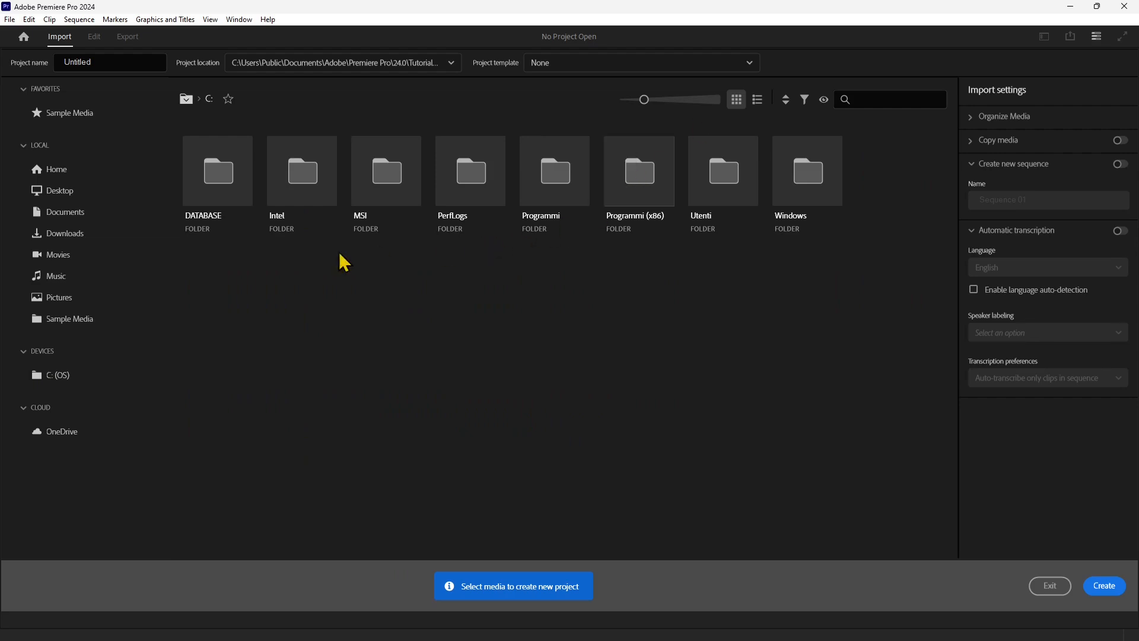
double_click(227, 191)
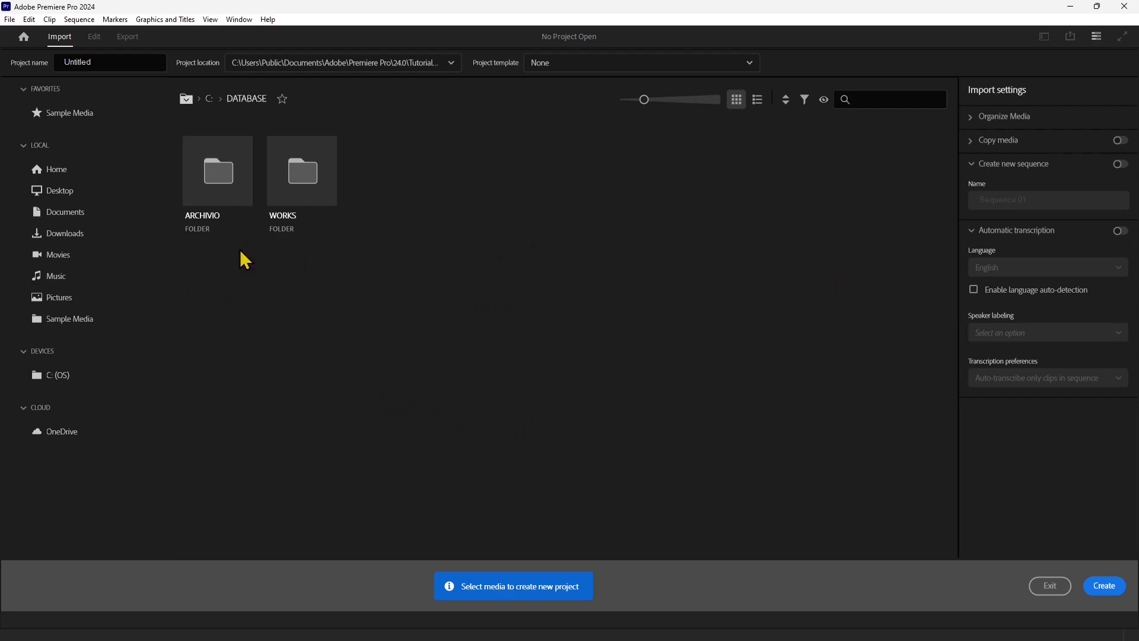
double_click(304, 187)
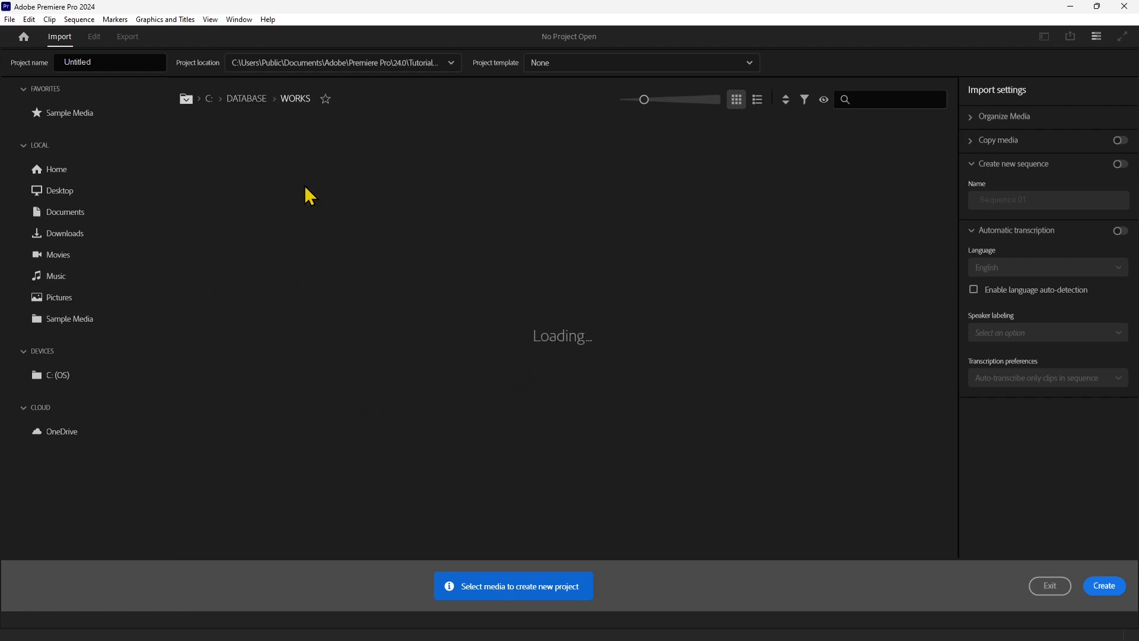
- Search the WORKS folder for "video" and open the Foto e Video folder without leaving it selected for import
left_click(874, 96)
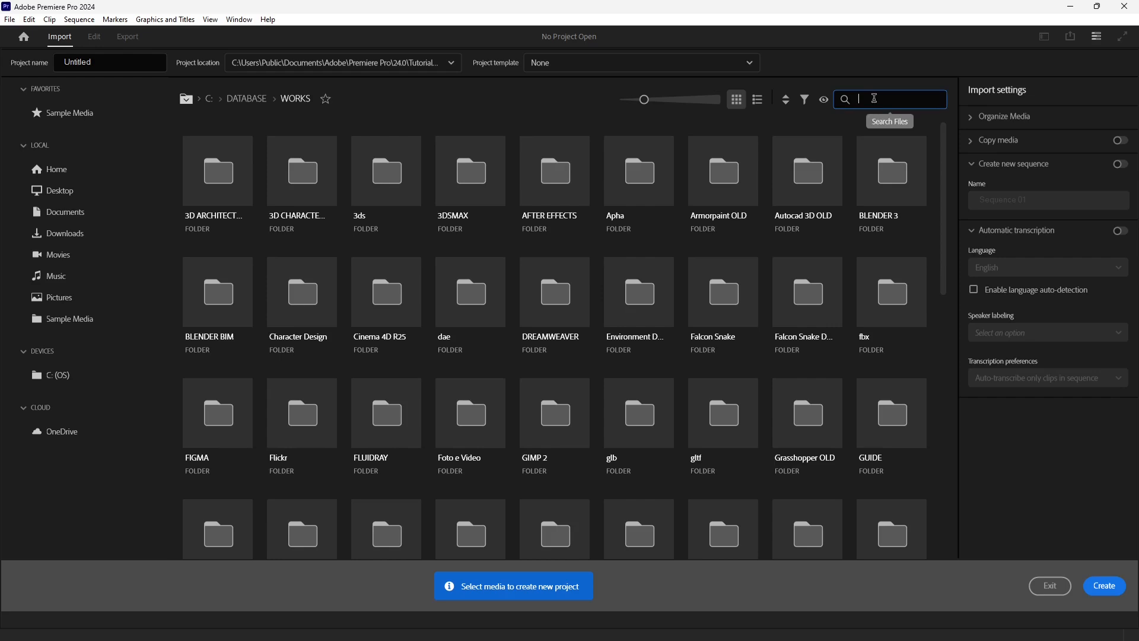
type("video")
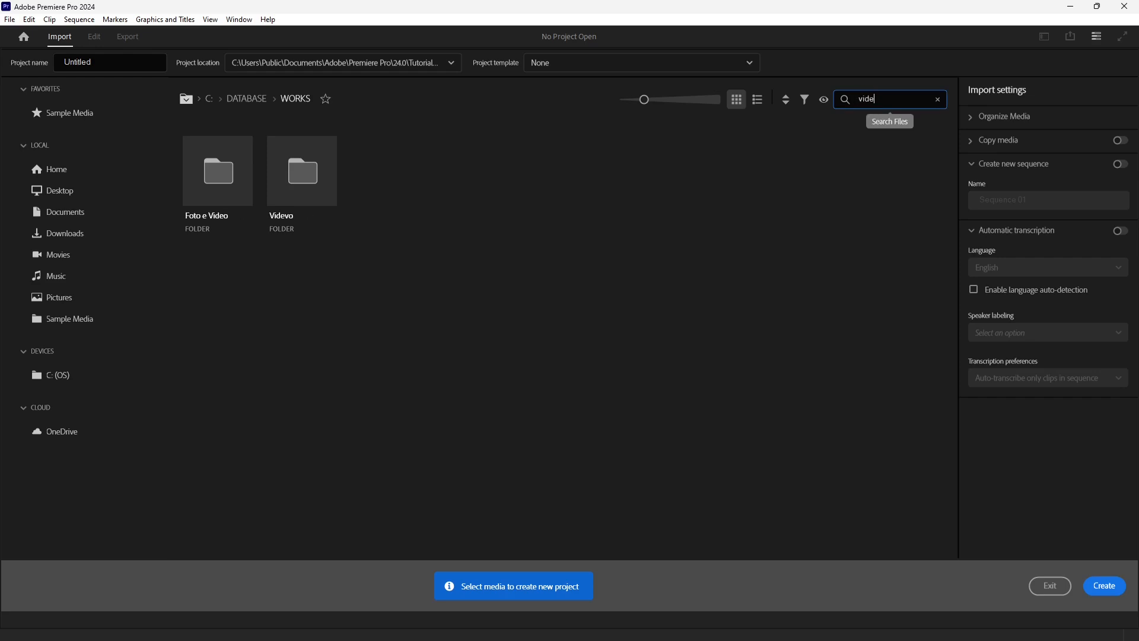
left_click(233, 194)
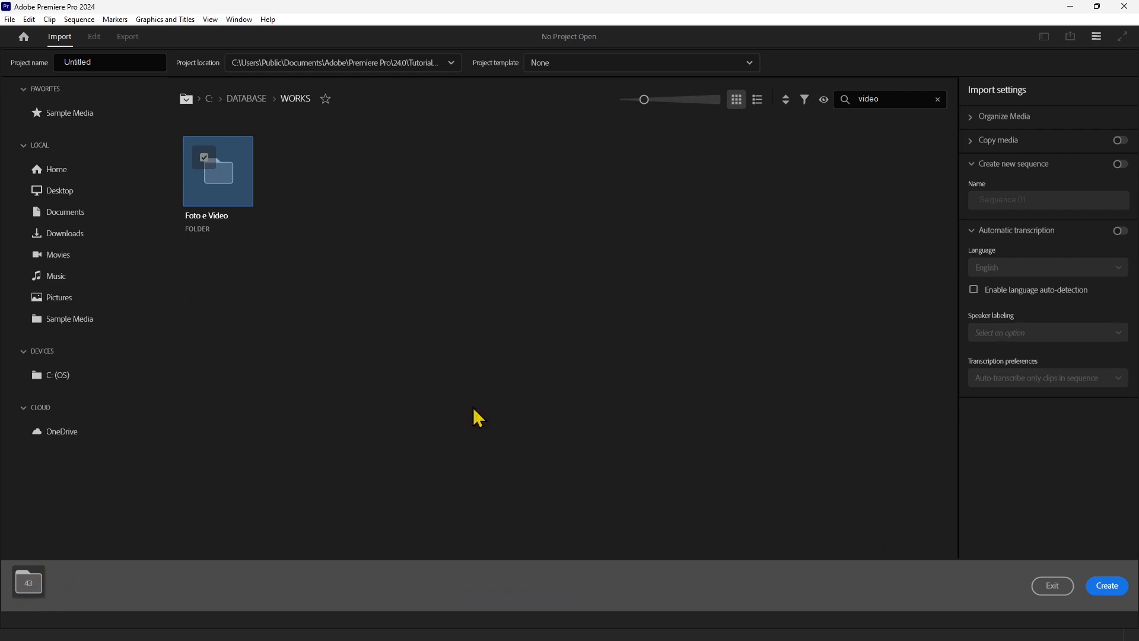
left_click(210, 164)
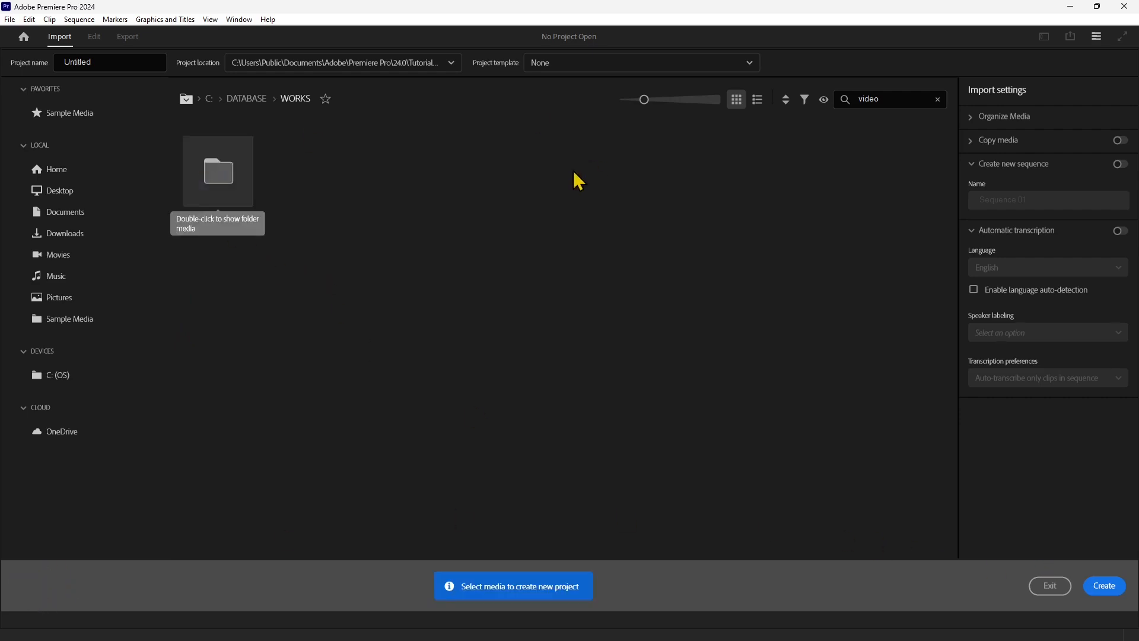
double_click(218, 191)
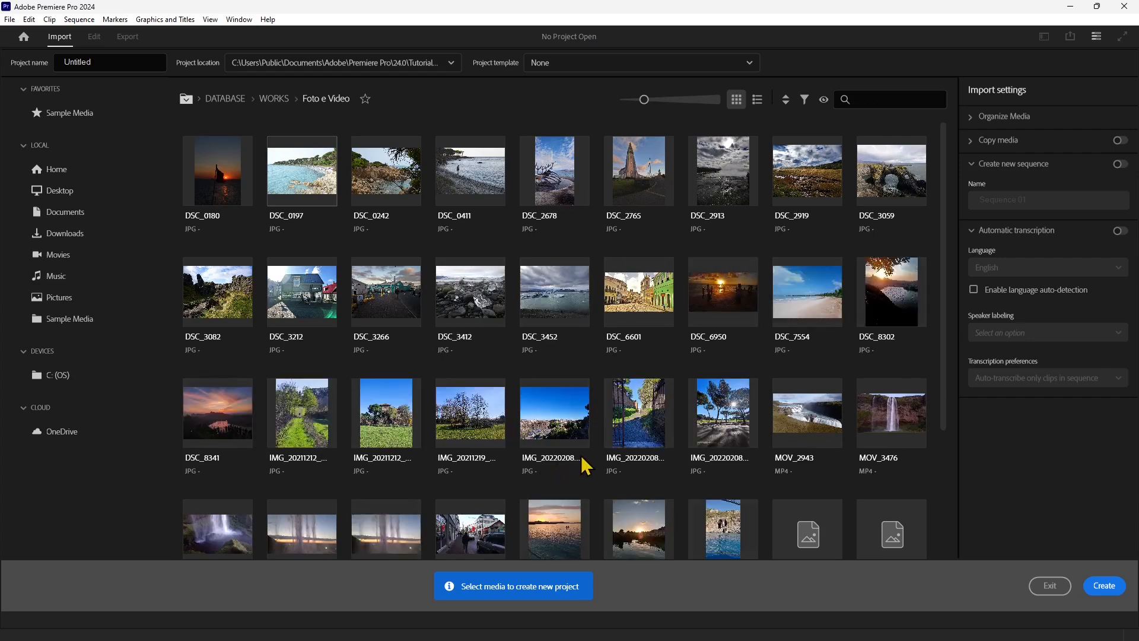
- Select the MP4 clips MOV_3480 and MOV_3483 in the Foto e Video folder for import
mouse_move(589, 465)
scroll(589, 465, "down", 3)
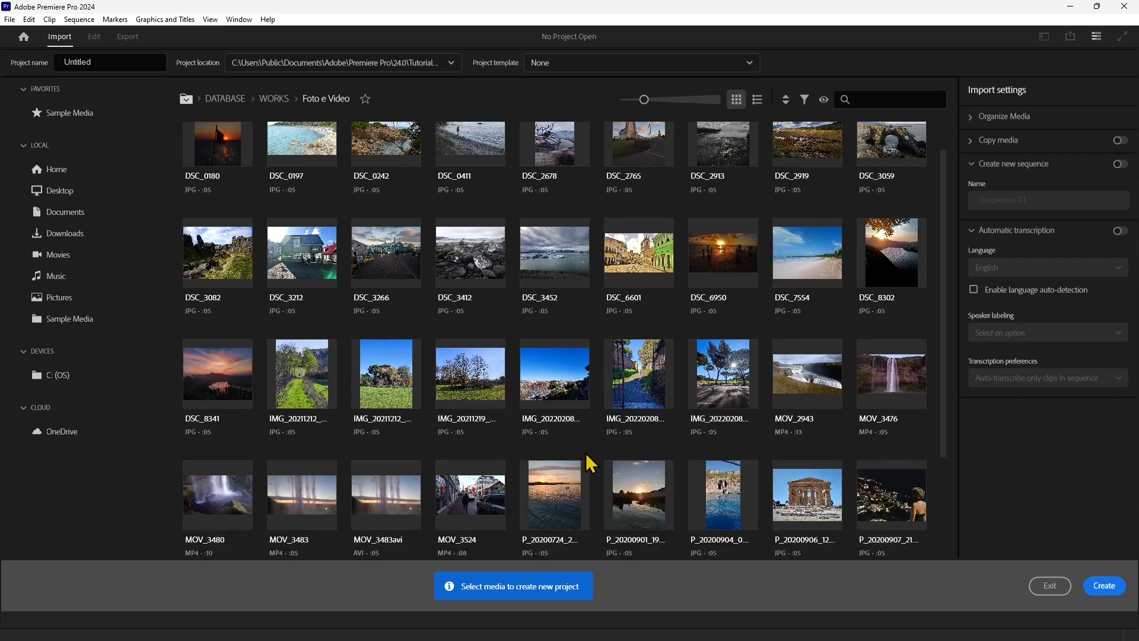
scroll(590, 454, "down", 2)
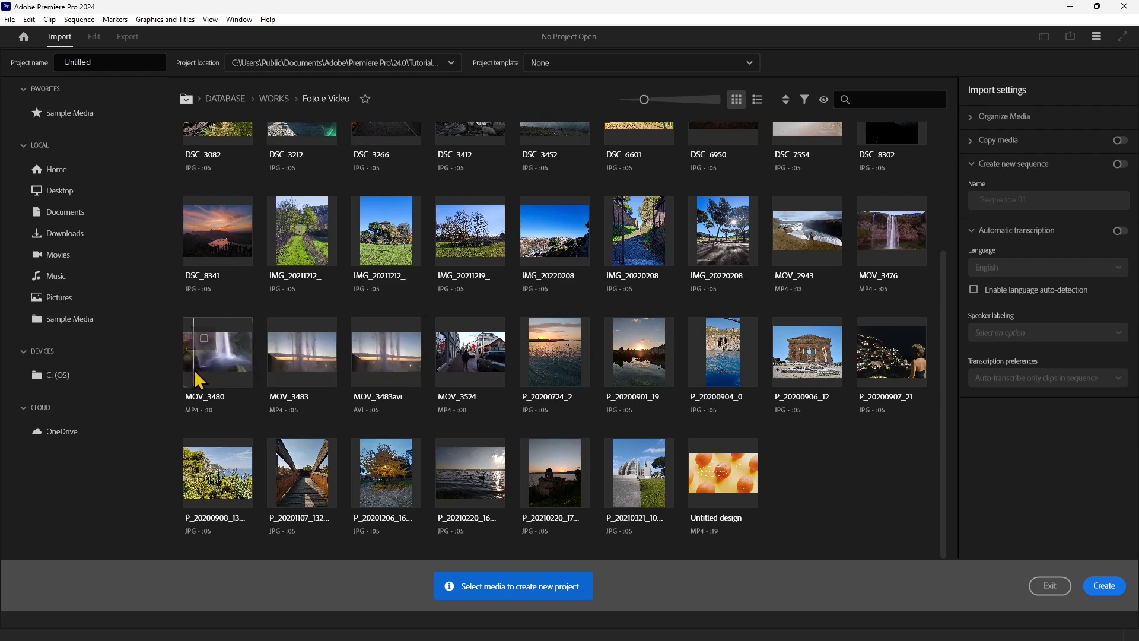
left_click(205, 341)
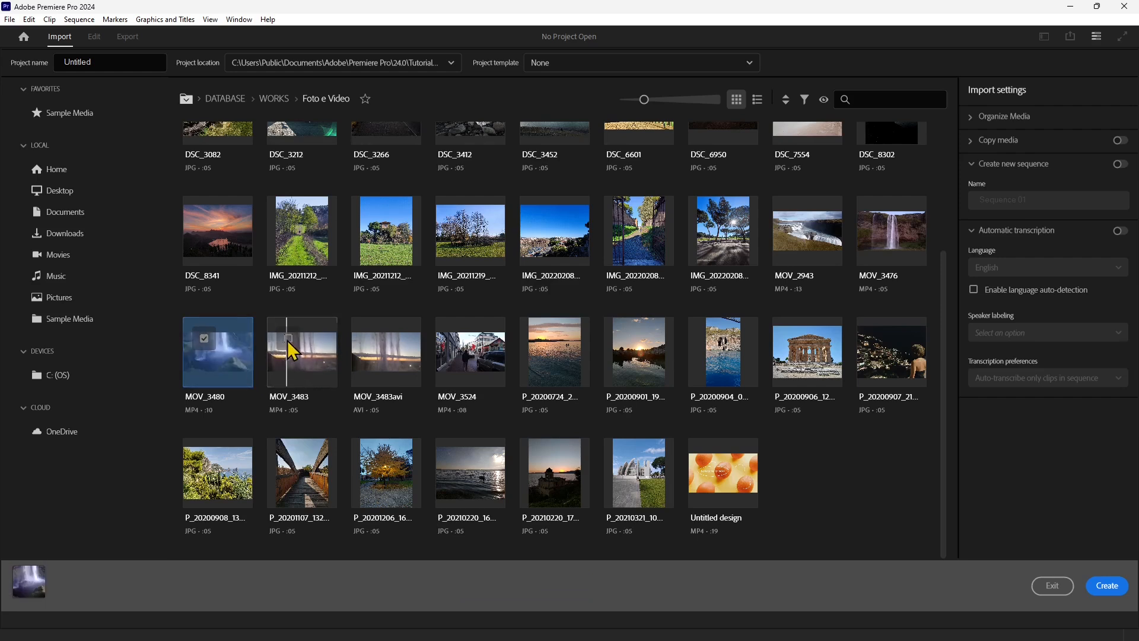
left_click(288, 364)
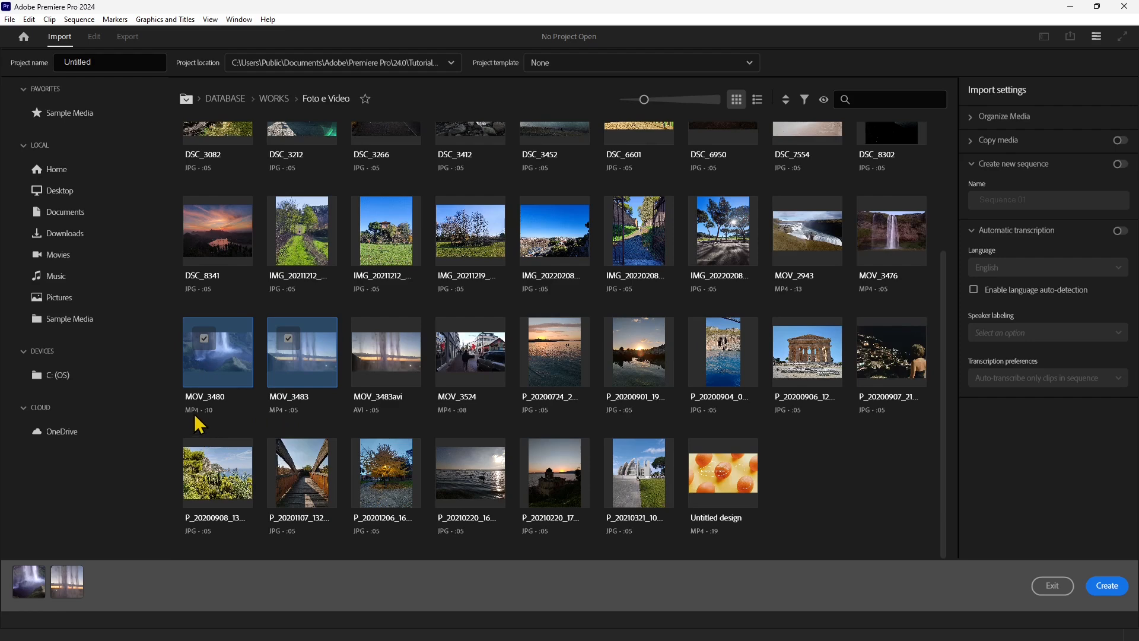
- Add the photos DSC_8341, DSC_3266, DSC_3412, DSC_3452, DSC_6601 and DSC_6950 to the import selection
mouse_move(197, 422)
scroll(389, 448, "up", 2)
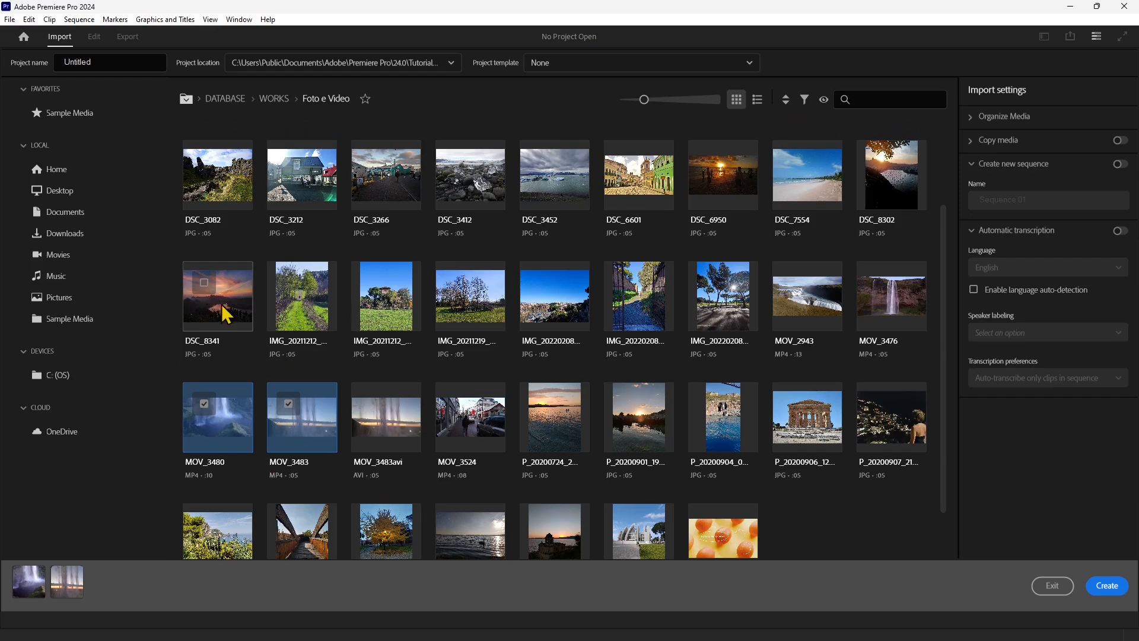
left_click(205, 284)
scroll(500, 408, "up", 3)
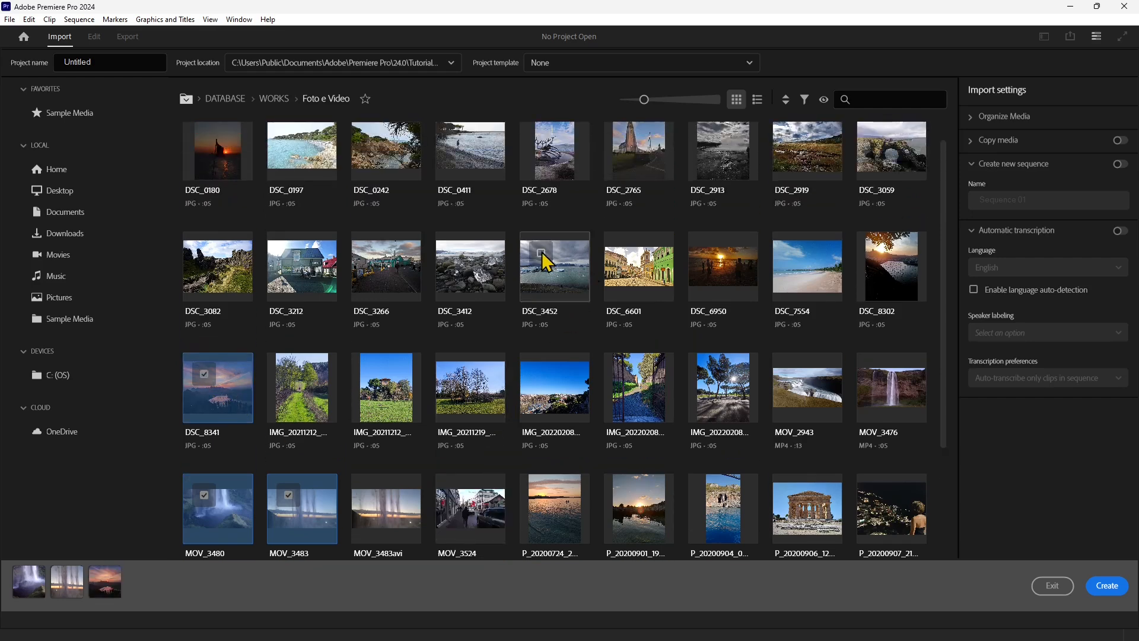
left_click(536, 297)
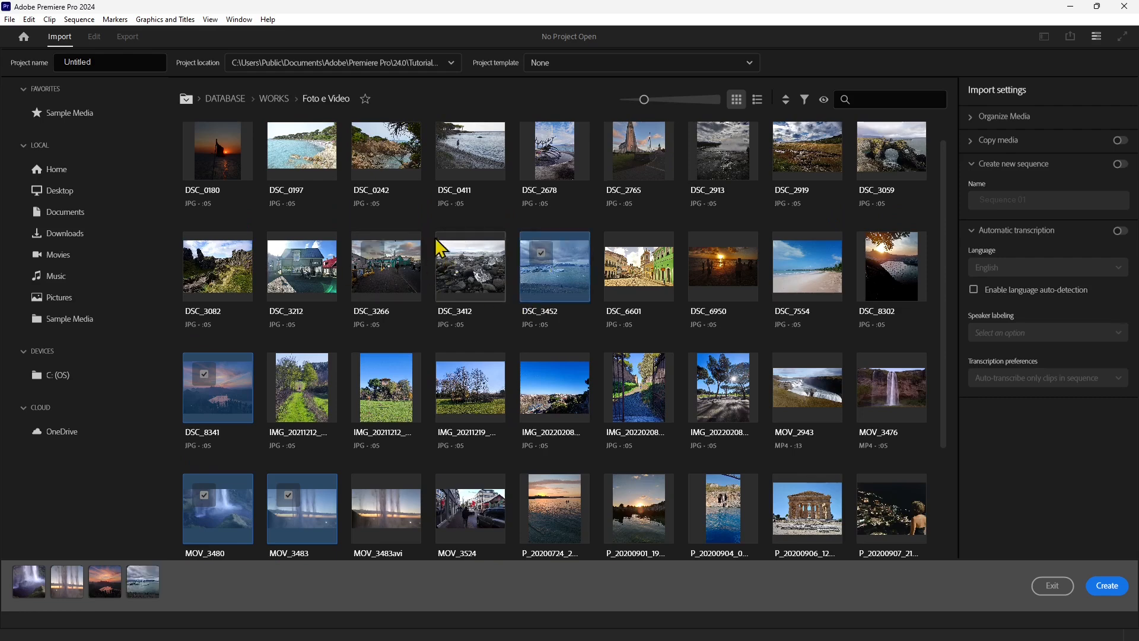
left_click(373, 262)
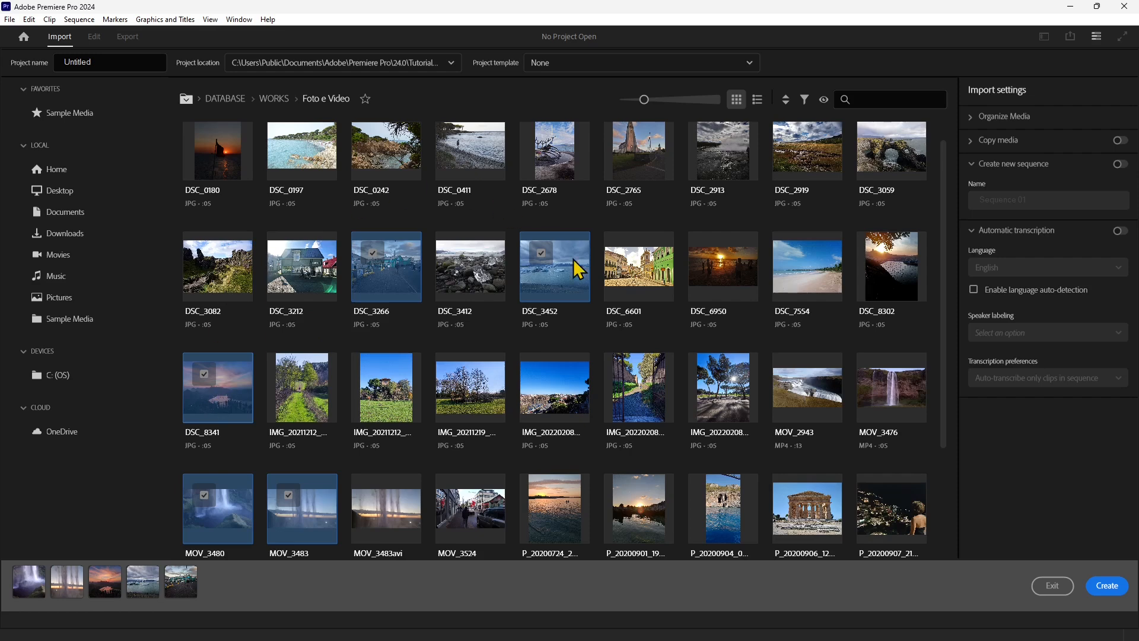
left_click(714, 260, "shift")
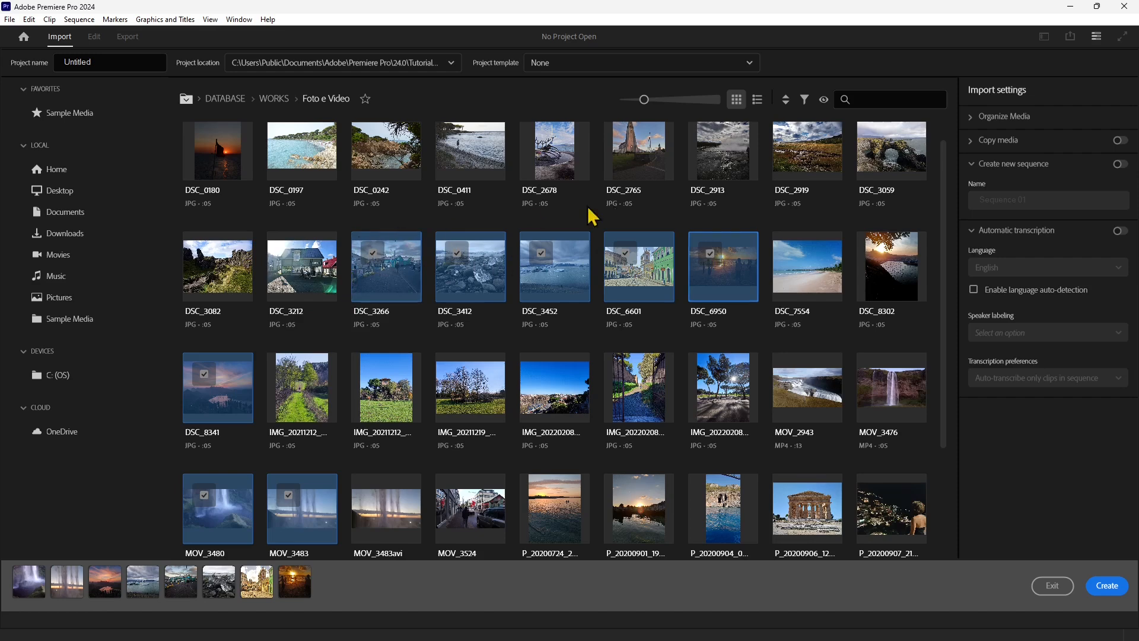
- Return to the WORKS folder, search it for "brand" and open the jbdesign brand logo folder
scroll(515, 383, "up", 1)
scroll(515, 383, "up", 1)
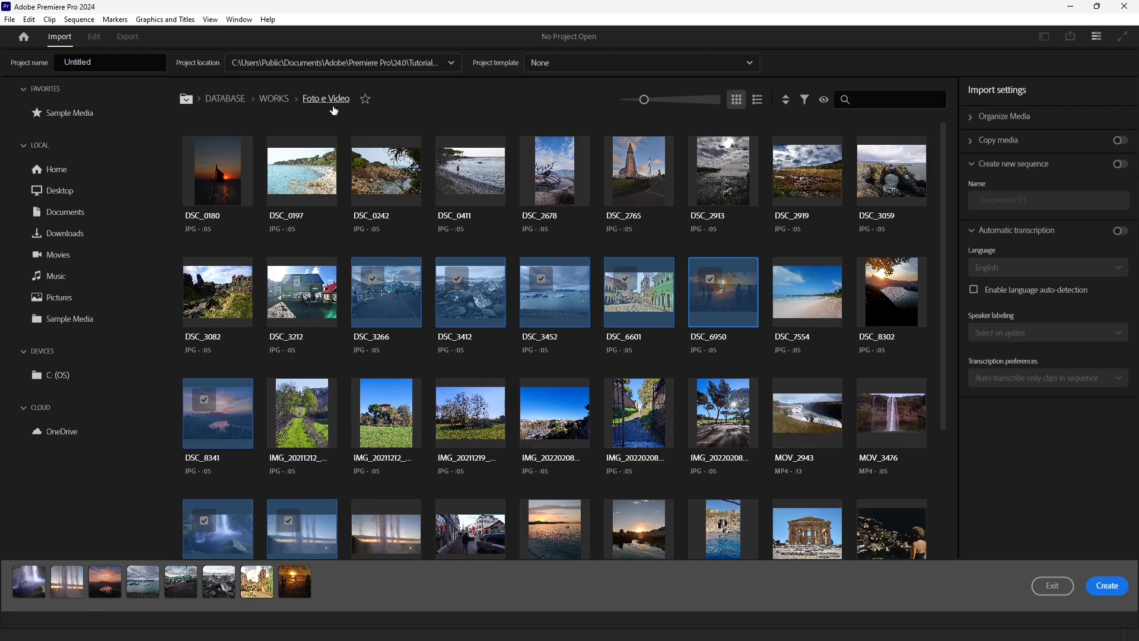
left_click(272, 99)
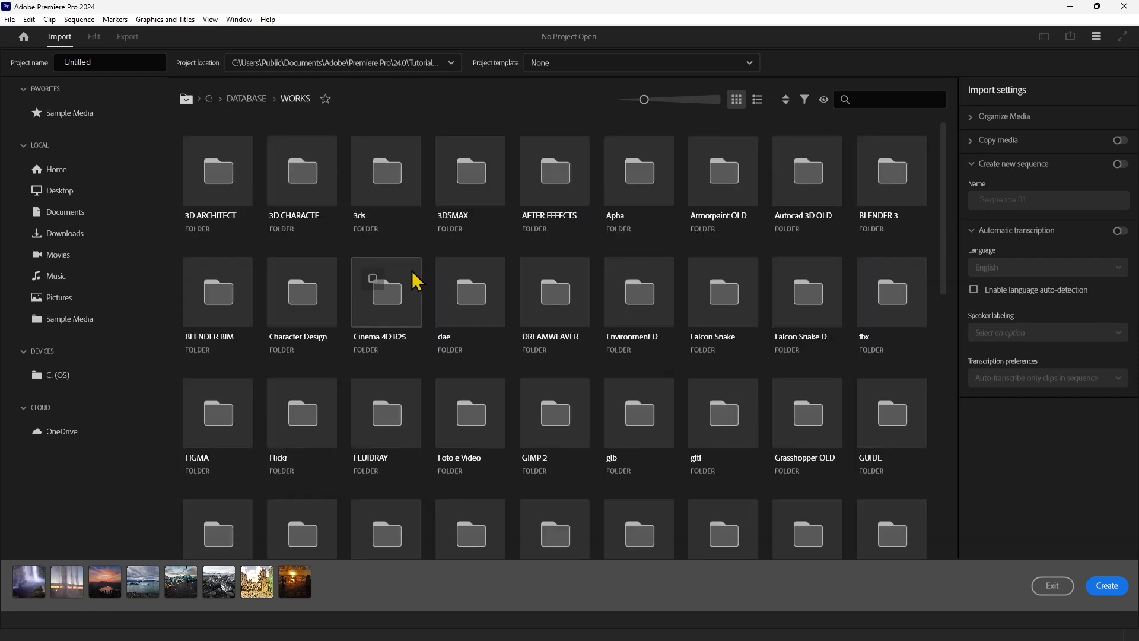
left_click(865, 99)
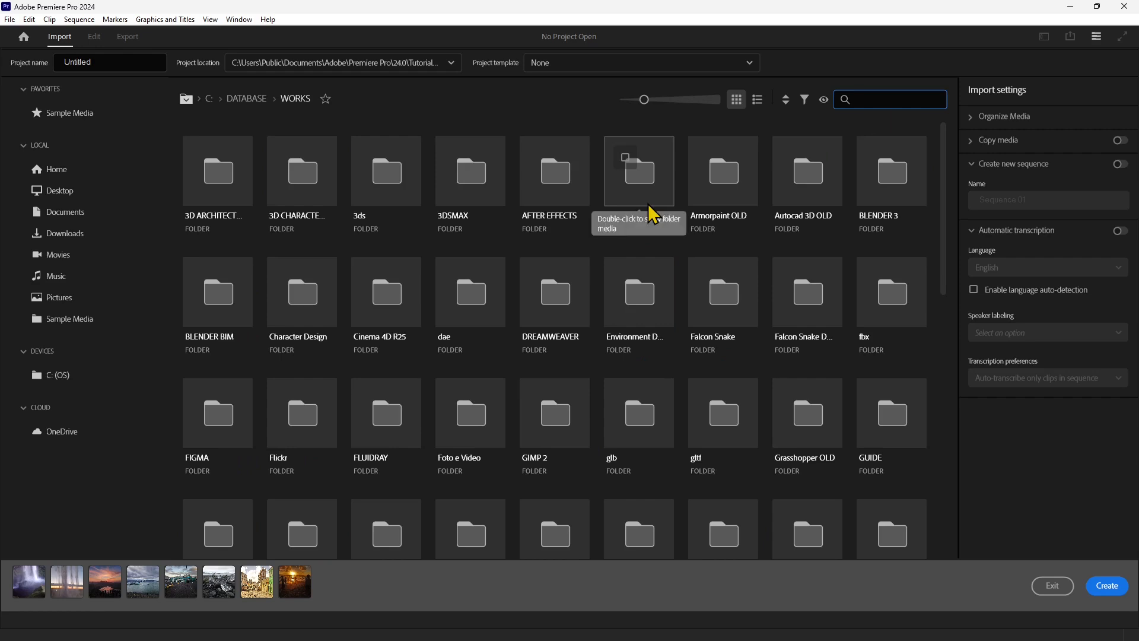
type("brand")
double_click(224, 176)
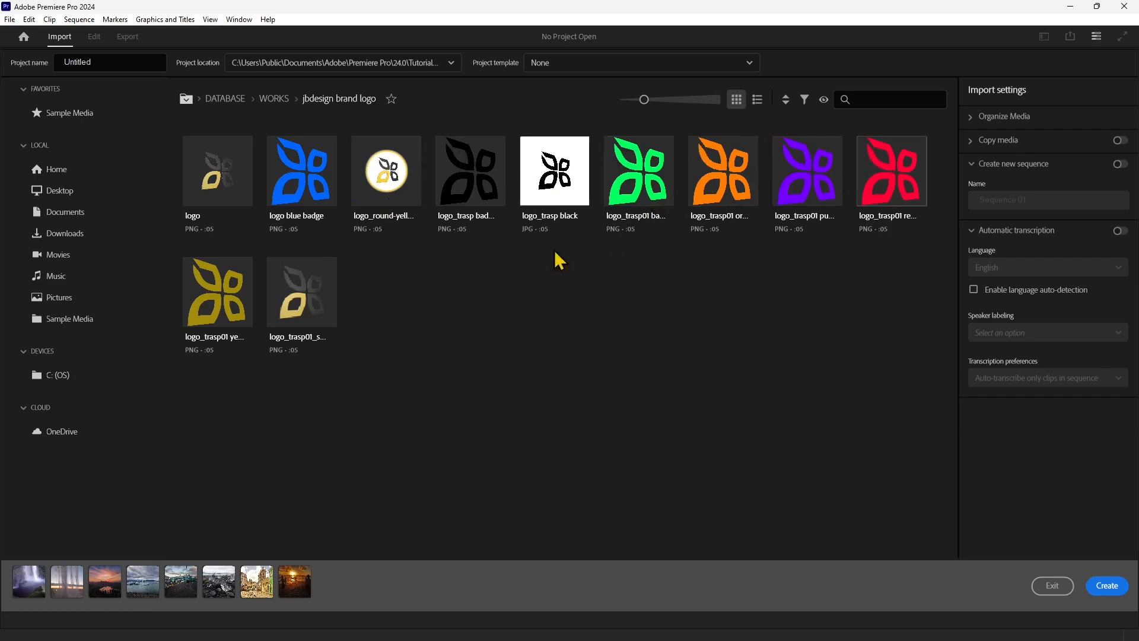
- Add the logo blue badge PNG to the media selected for import
mouse_move(445, 232)
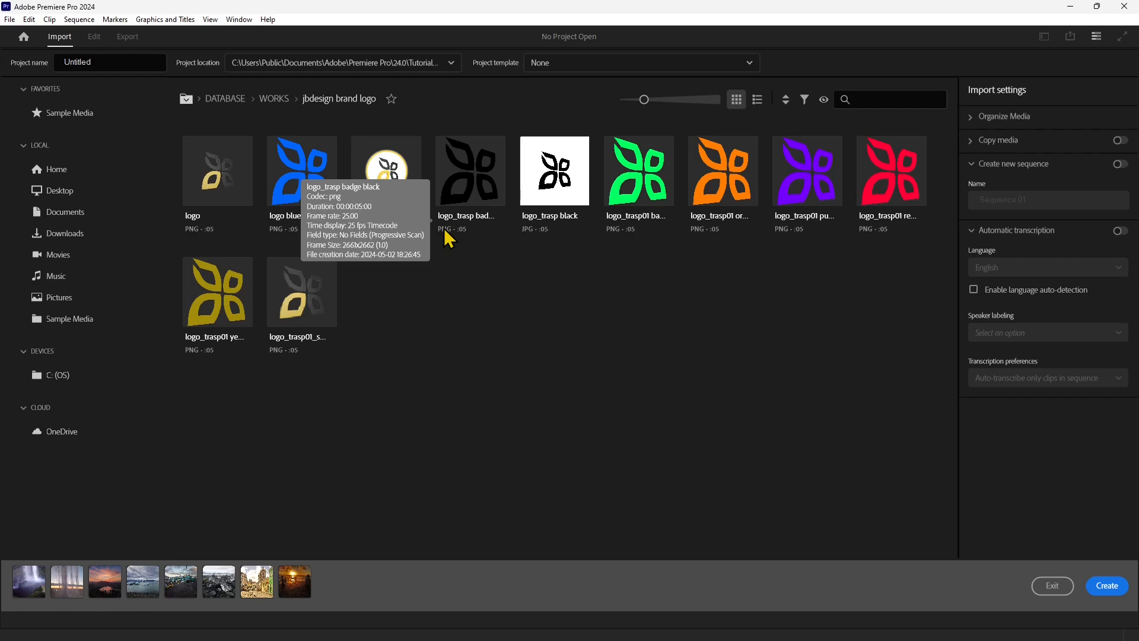
left_click(289, 158)
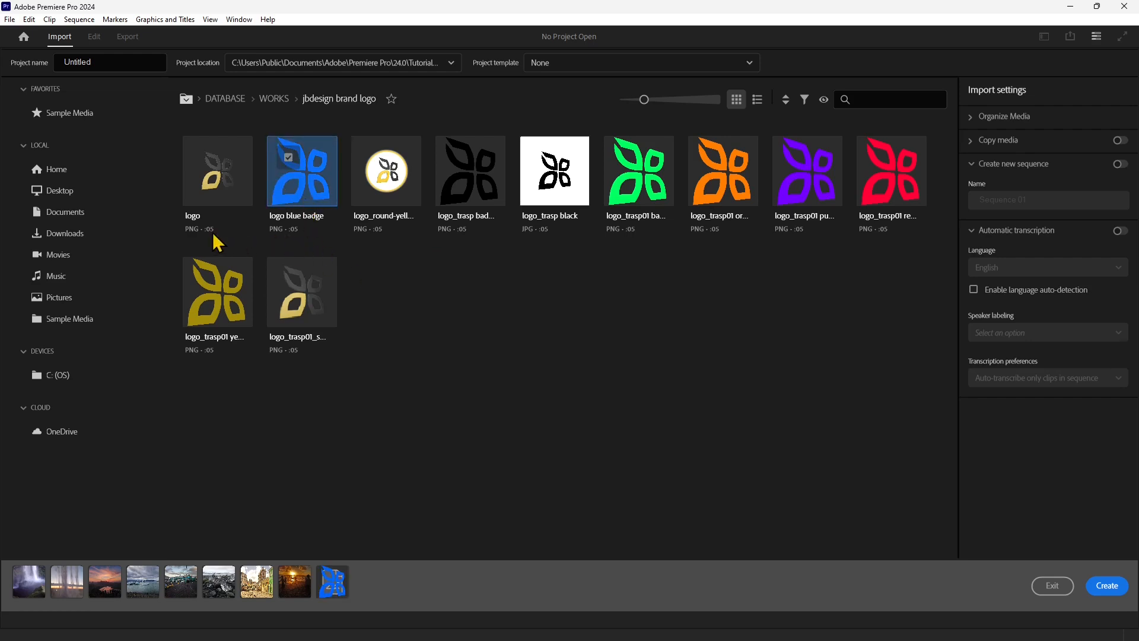
mouse_move(218, 242)
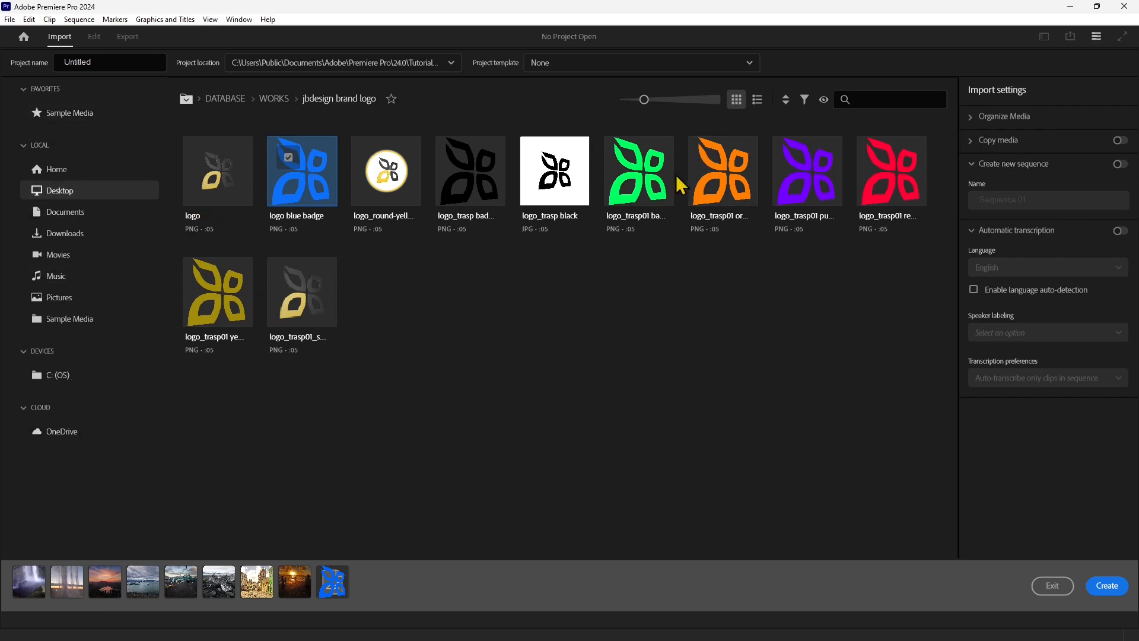
- Review the Organize Media and Copy media import settings, leaving Add to new bin and Copy media turned off
left_click(985, 118)
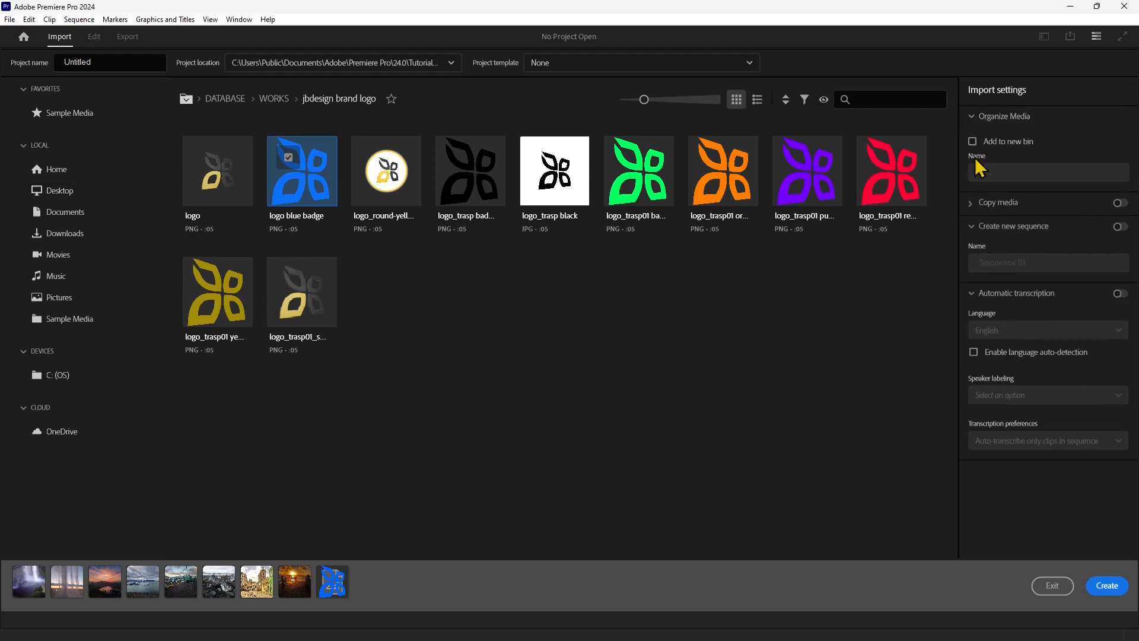
left_click(974, 142)
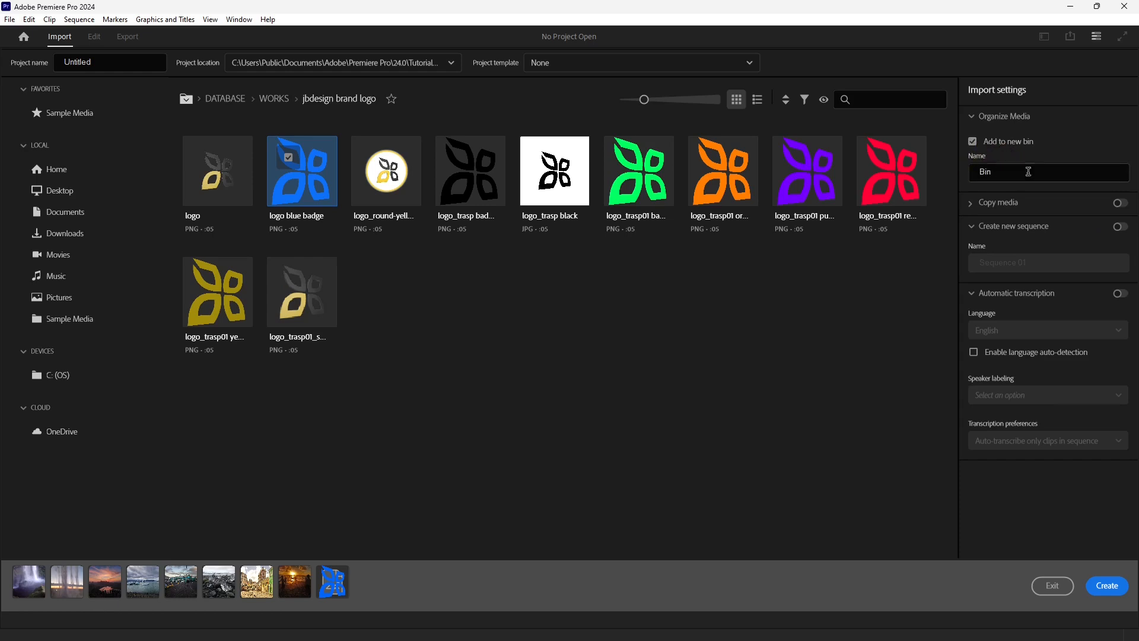
left_click(972, 141)
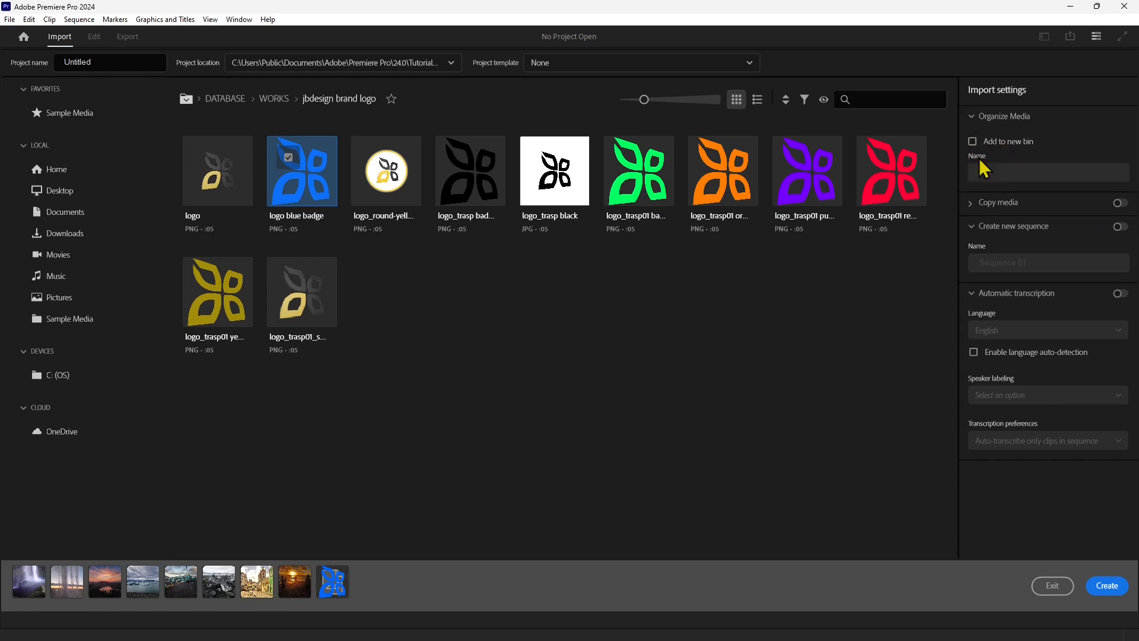
left_click(988, 203)
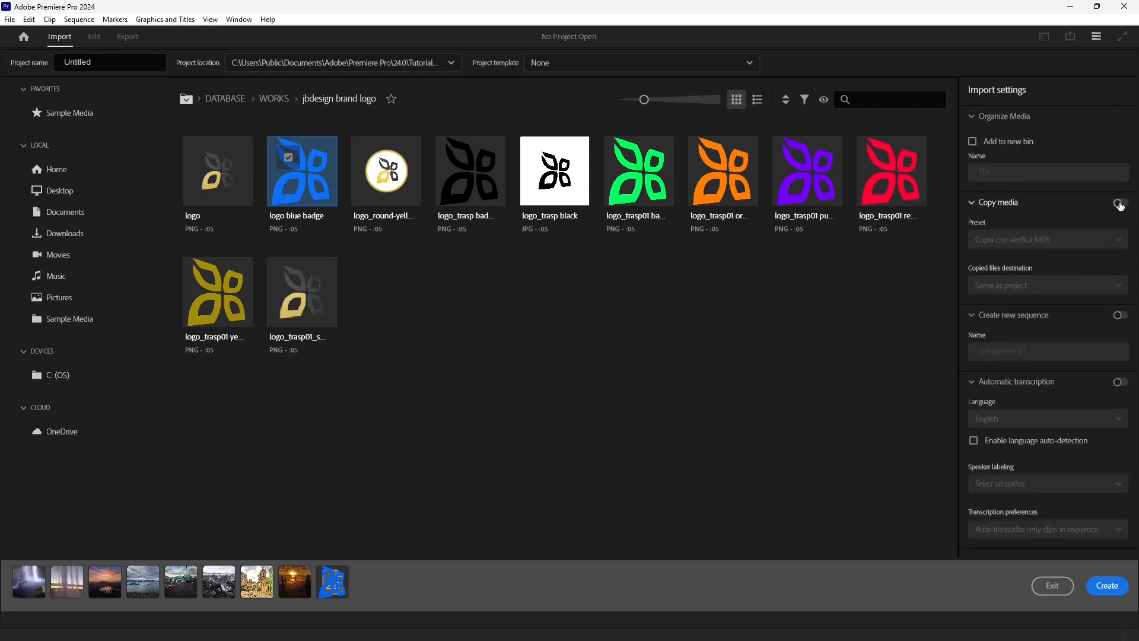
left_click(1120, 204)
left_click(1124, 207)
left_click(972, 206)
left_click(971, 206)
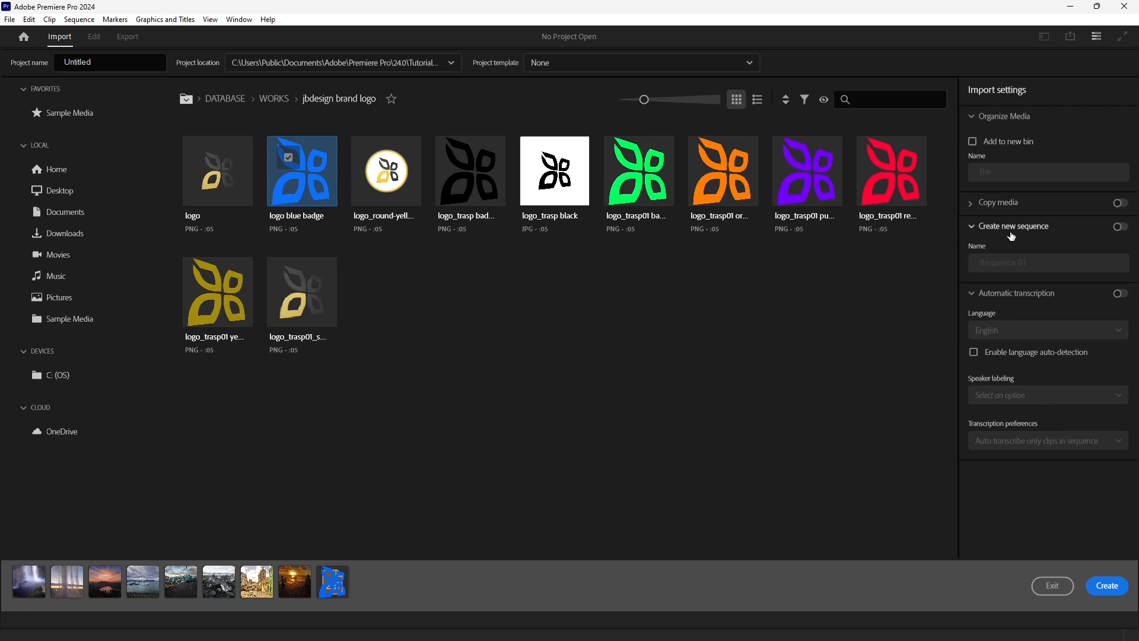
- Review the Create new sequence and Automatic transcription import settings, leaving both turned off
left_click(1119, 228)
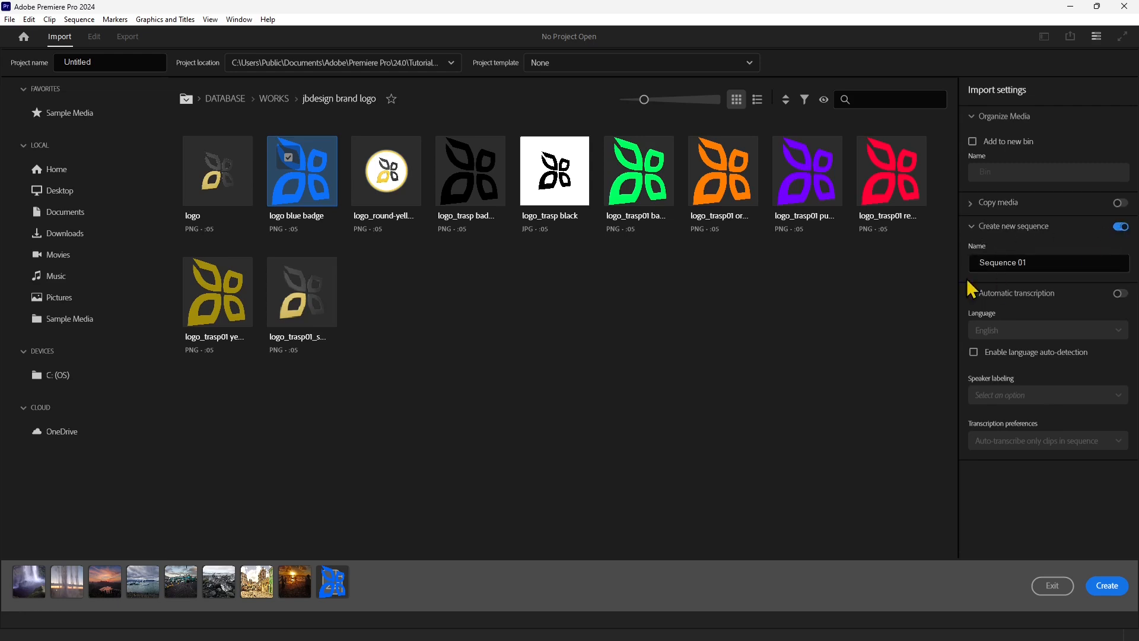
left_click(990, 262)
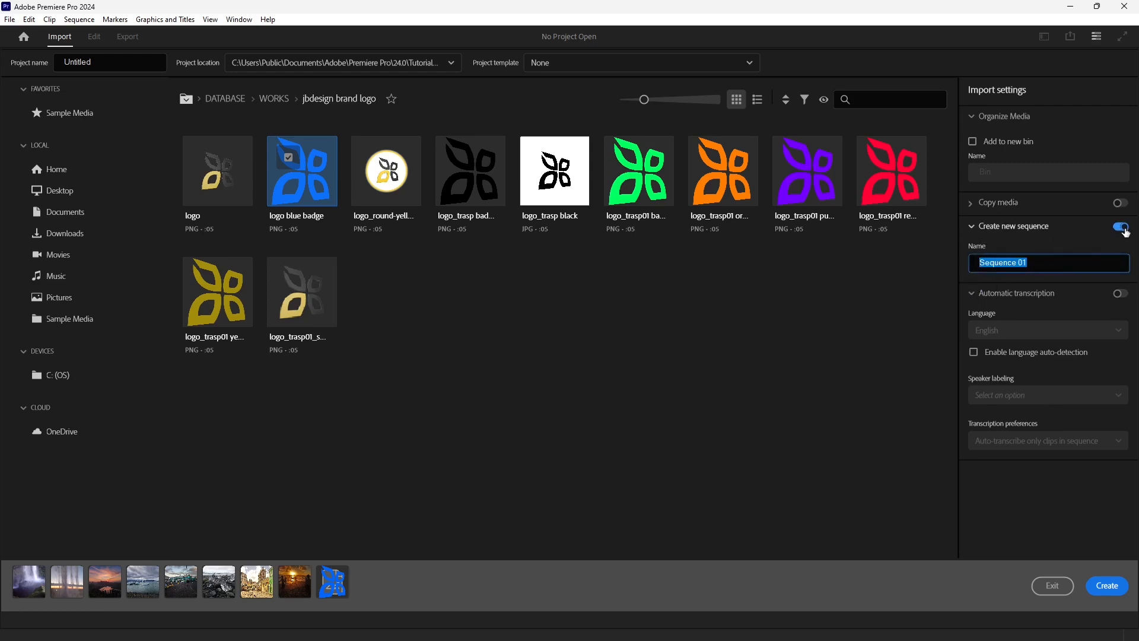
left_click(1120, 228)
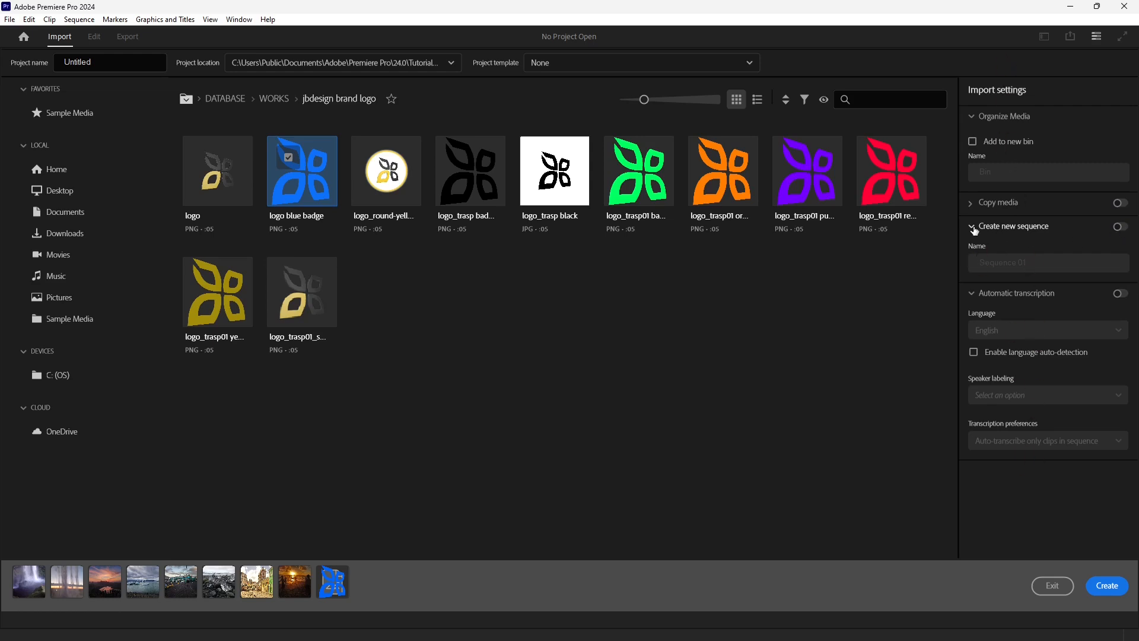
left_click(973, 228)
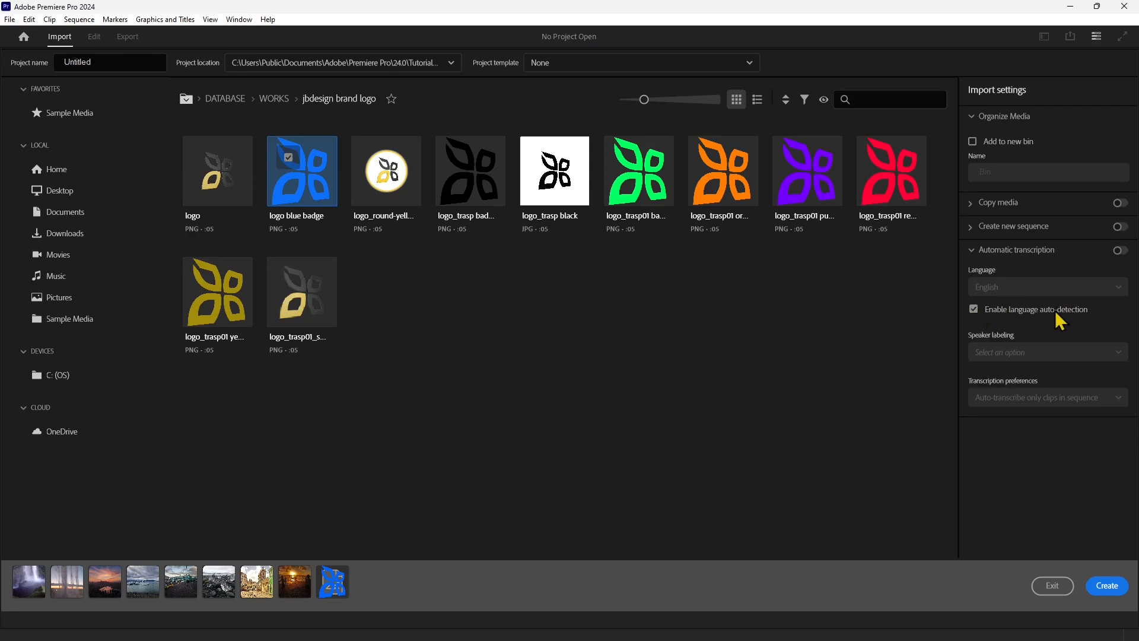
left_click(972, 310)
left_click(1119, 251)
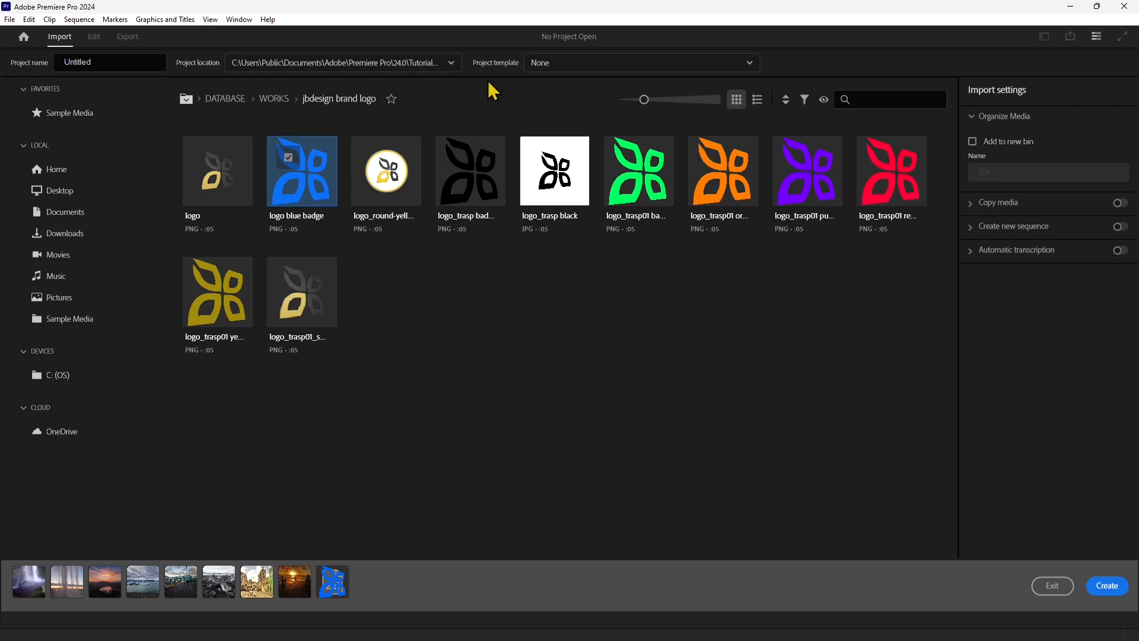
- Keep the project template set to None and create the project with the selected media
left_click(541, 63)
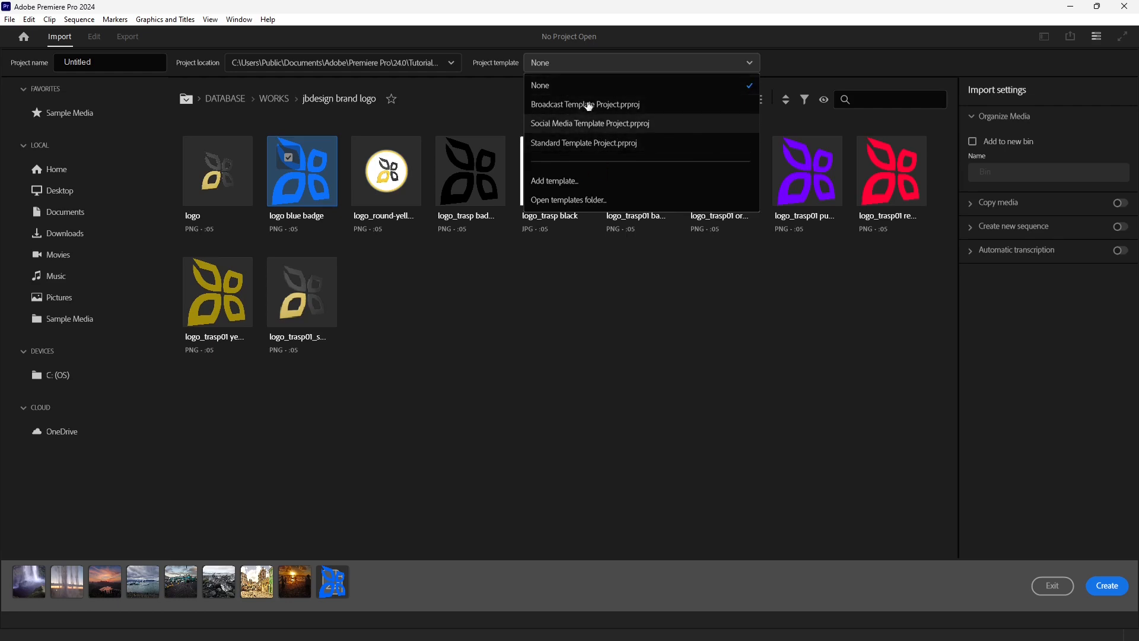
left_click(536, 87)
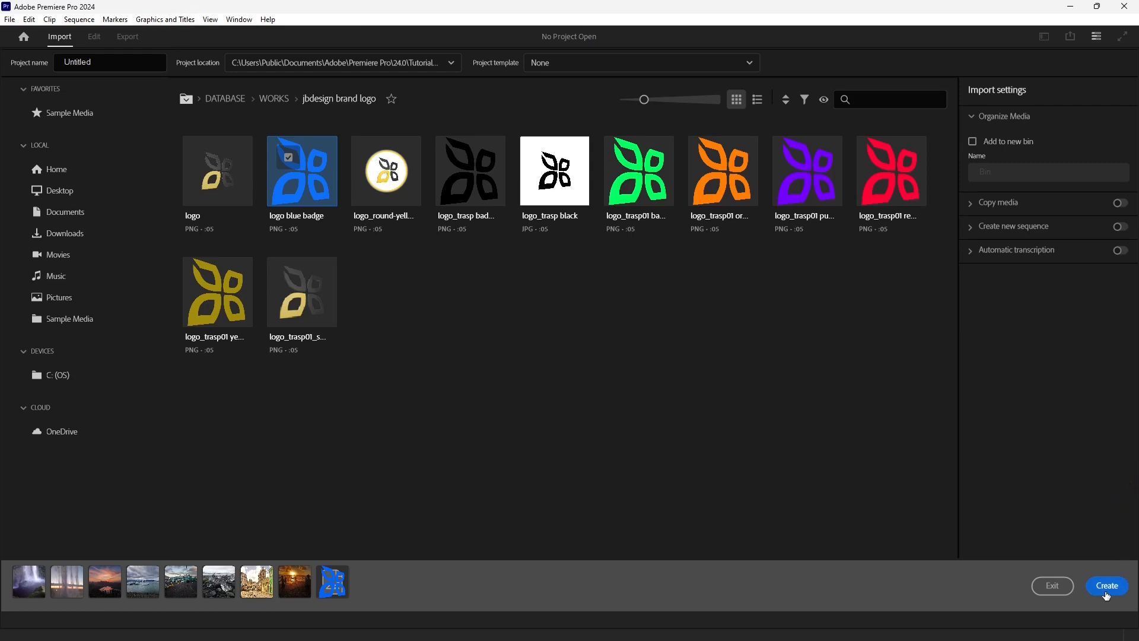
left_click(1106, 591)
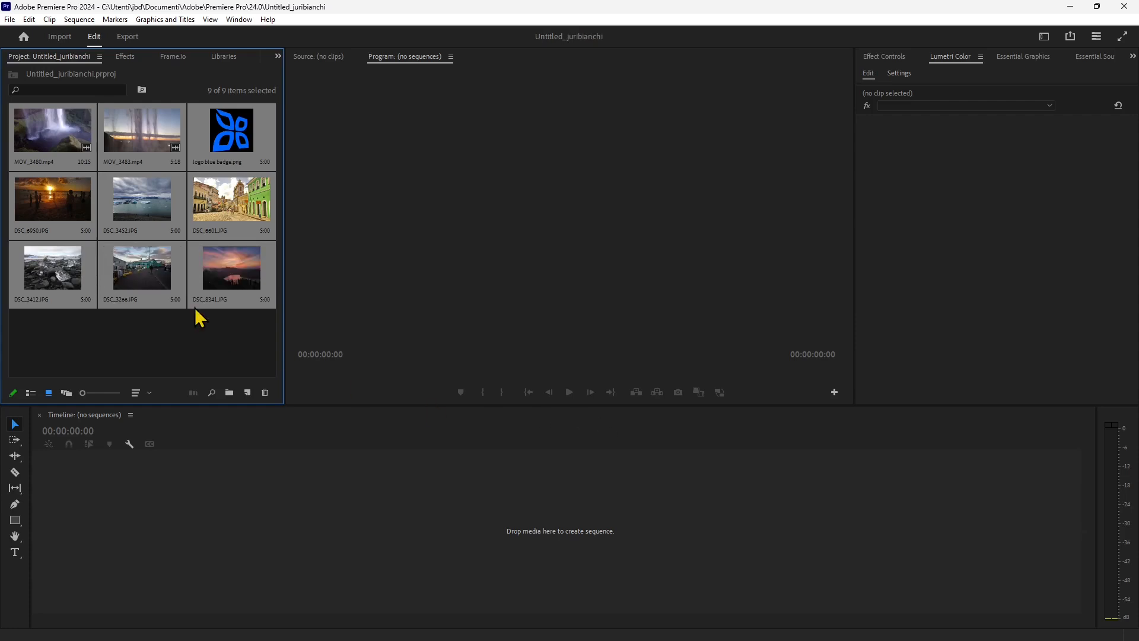
- Look over the Timeline, Project and Program panels, and bring the Source monitor into view
left_click(157, 516)
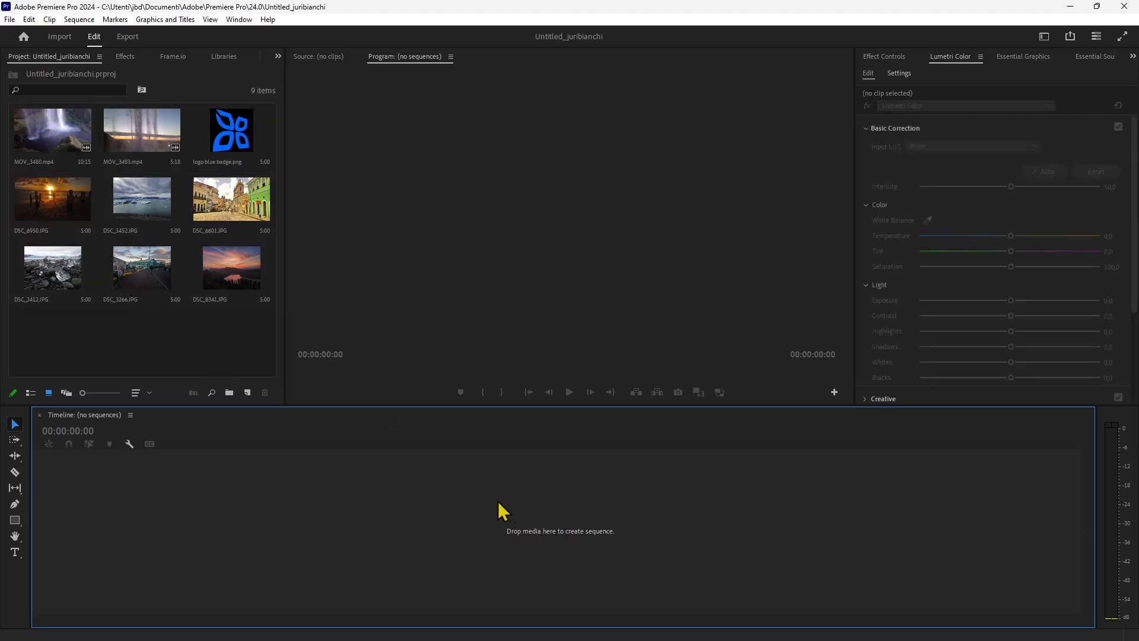
left_click(94, 338)
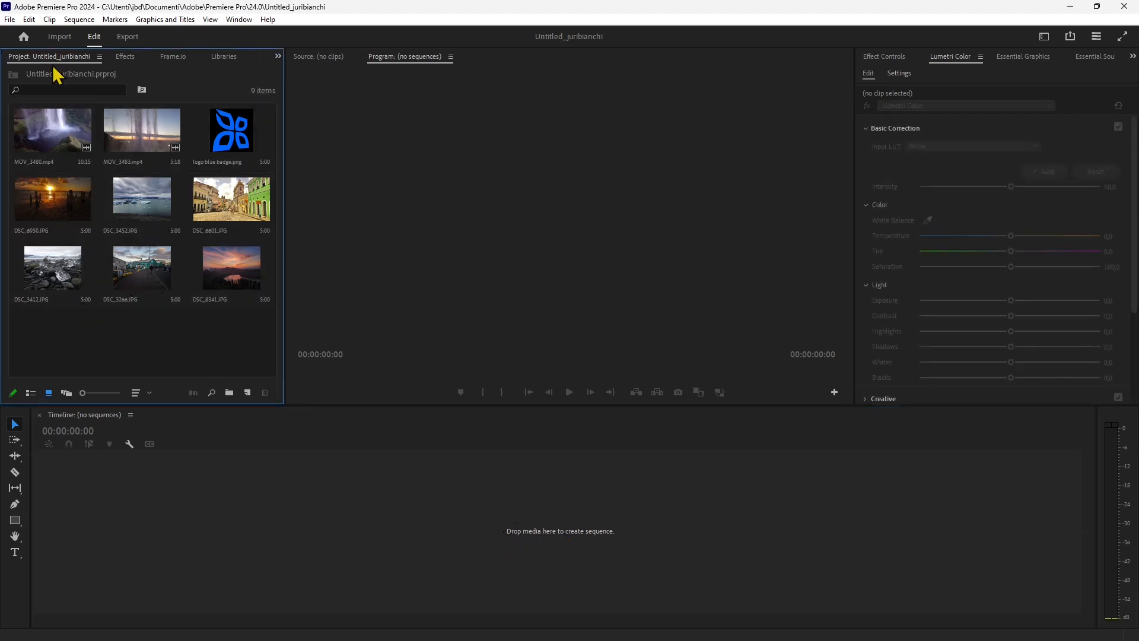
left_click(474, 212)
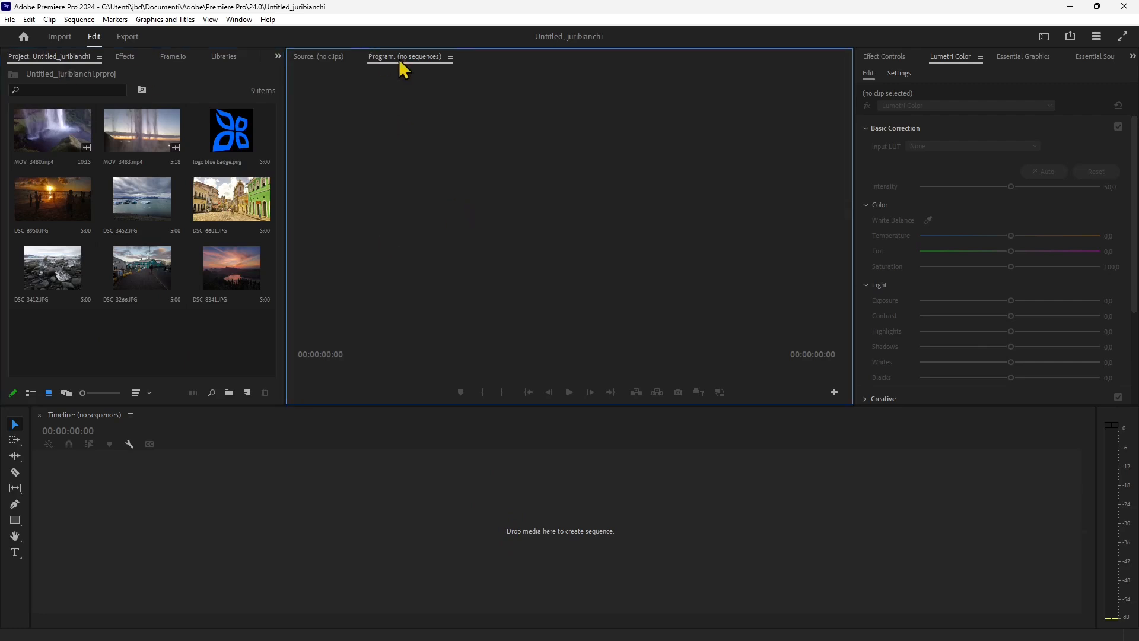
left_click(312, 58)
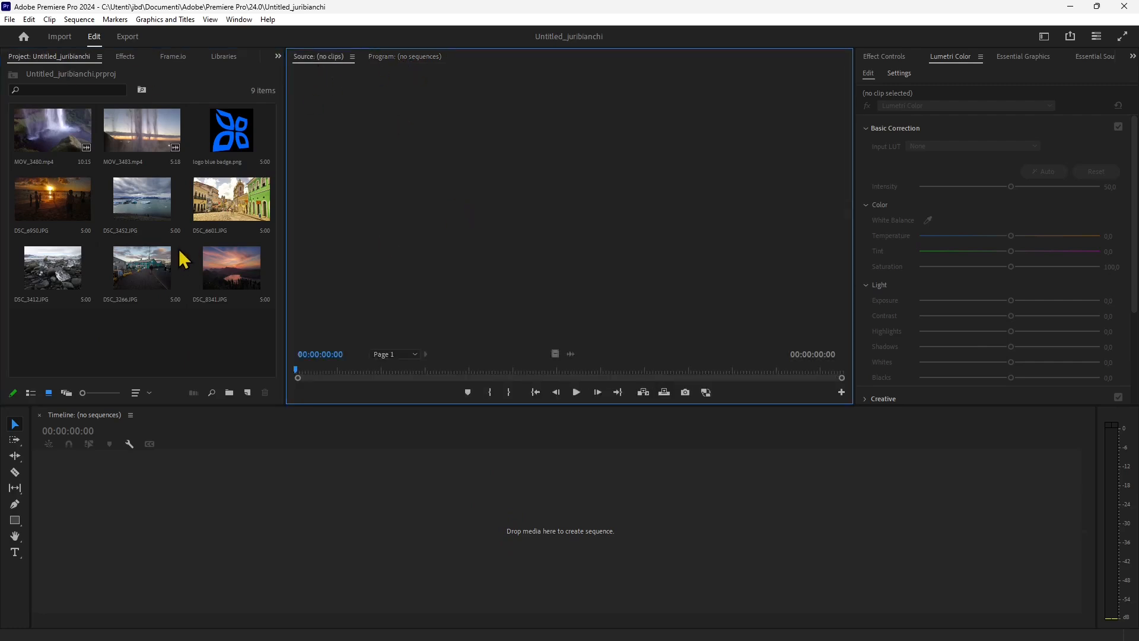
- Open the clip MOV_3483.mp4 in the Source monitor and scrub its preview to 00:00:02:16
left_click(141, 135)
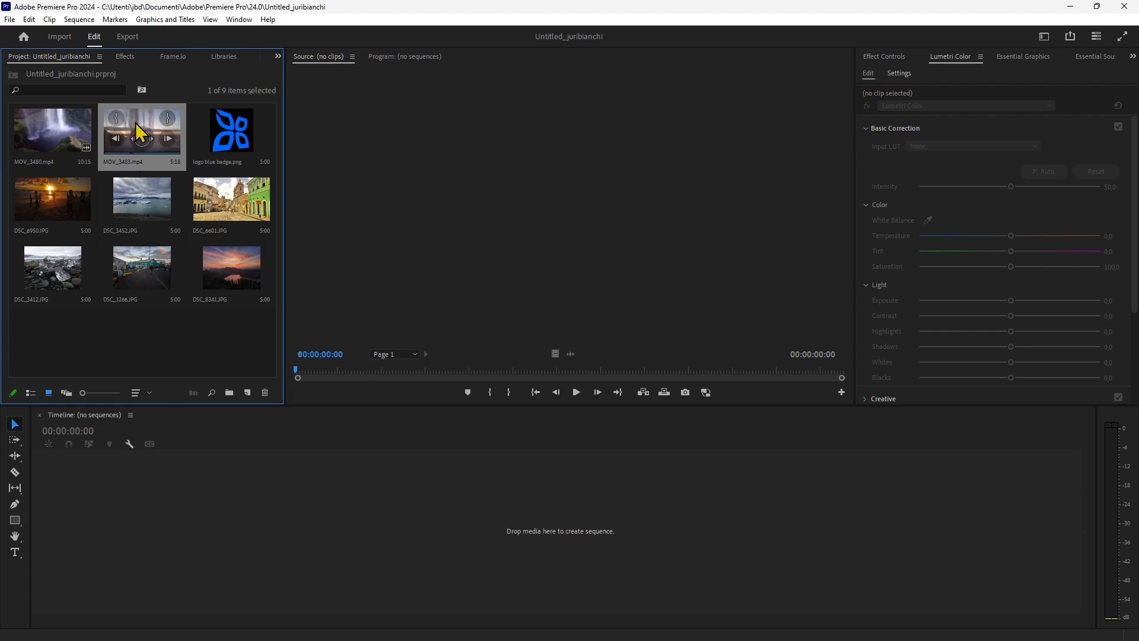
double_click(144, 126)
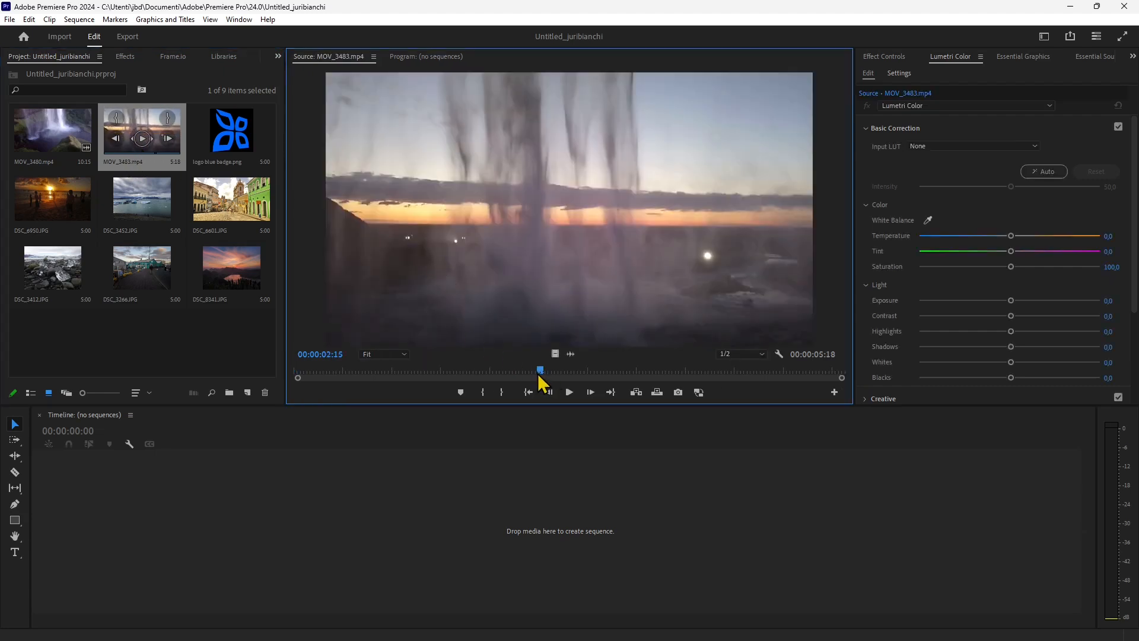
mouse_move(540, 371)
left_mouse_down()
mouse_move(582, 372)
mouse_move(542, 372)
left_mouse_up()
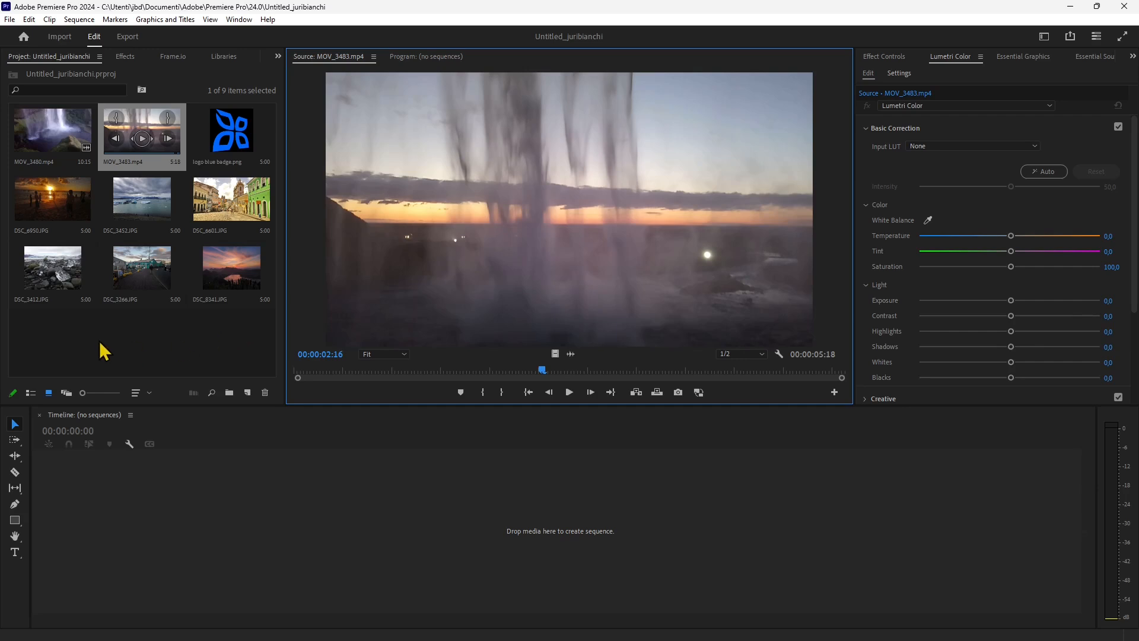
- Create a sequence from the clip MOV_3483.mp4 by placing it in the empty timeline
left_click(166, 151)
left_click_drag(166, 151, 204, 456)
left_click_drag(203, 501, 203, 504)
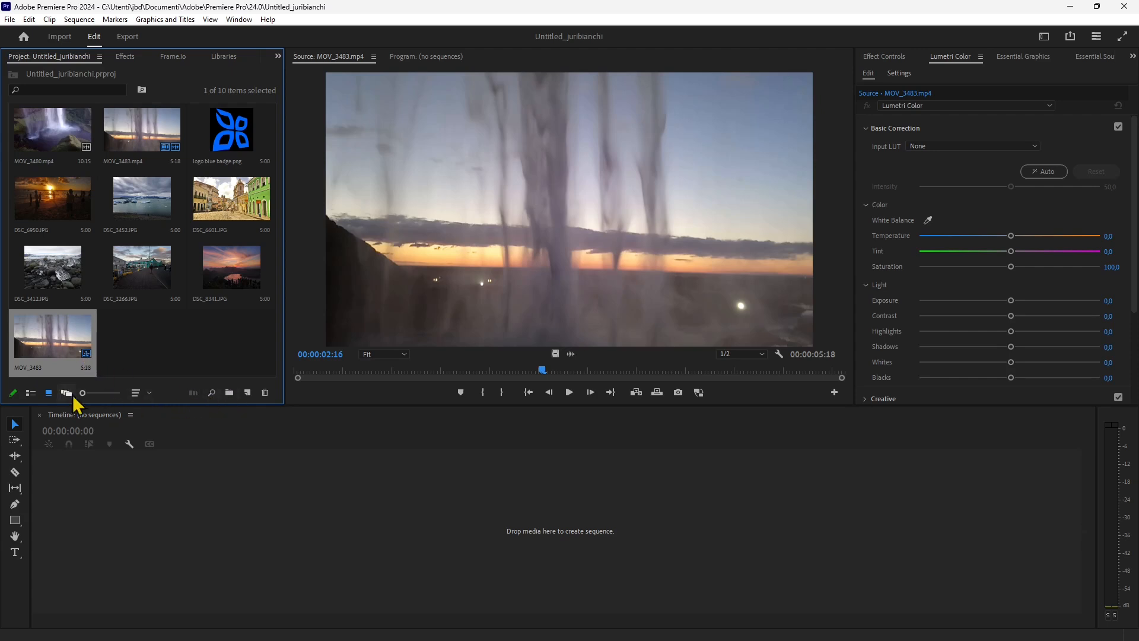
- Show the project items as a list and rename the MOV_3483 sequence as First Sequence
left_click(30, 394)
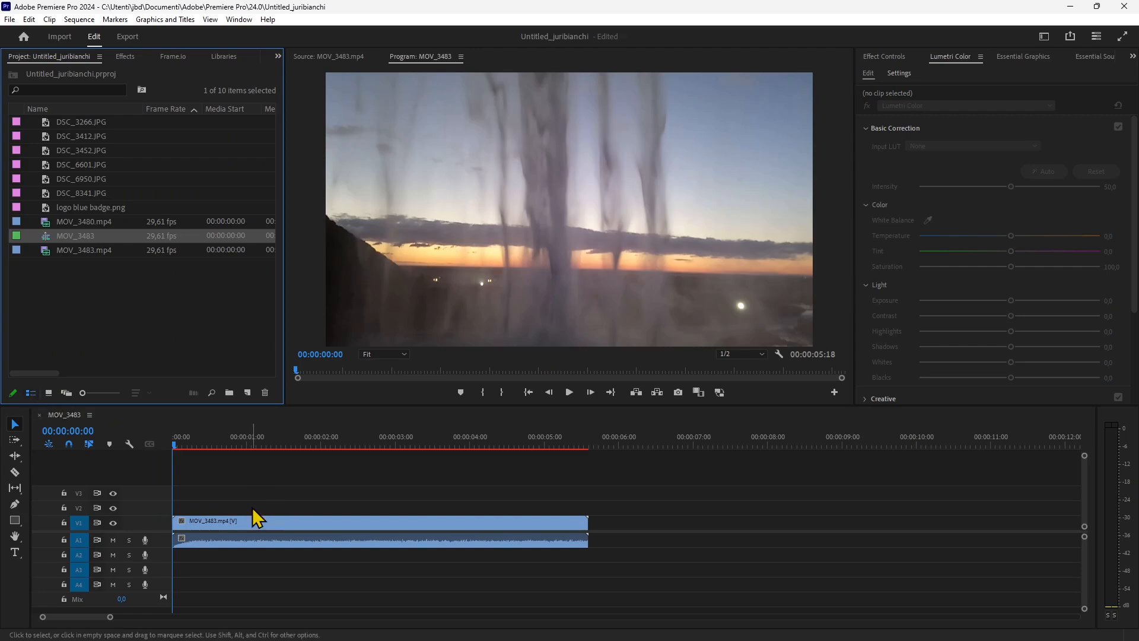
left_click(73, 235)
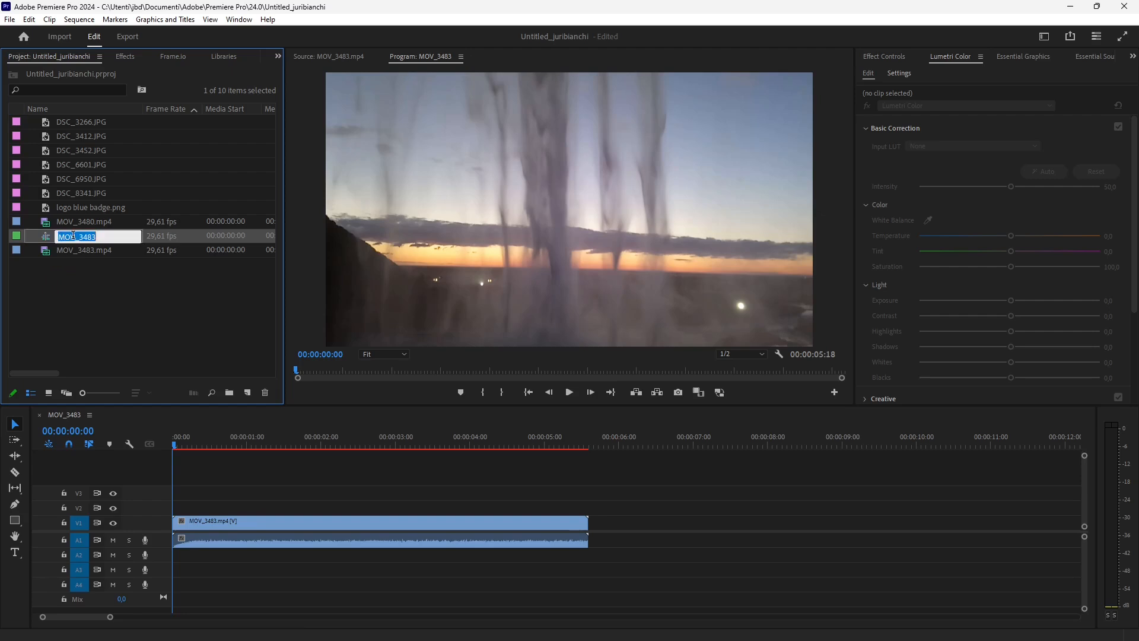
type("First Sequ")
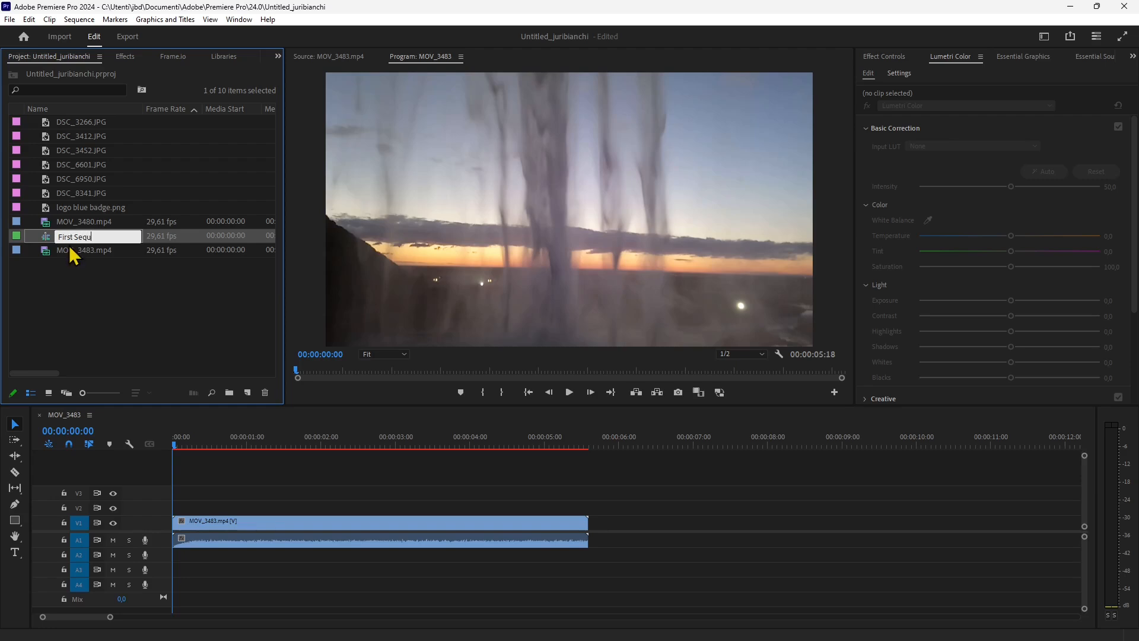
type("n")
key("Tab")
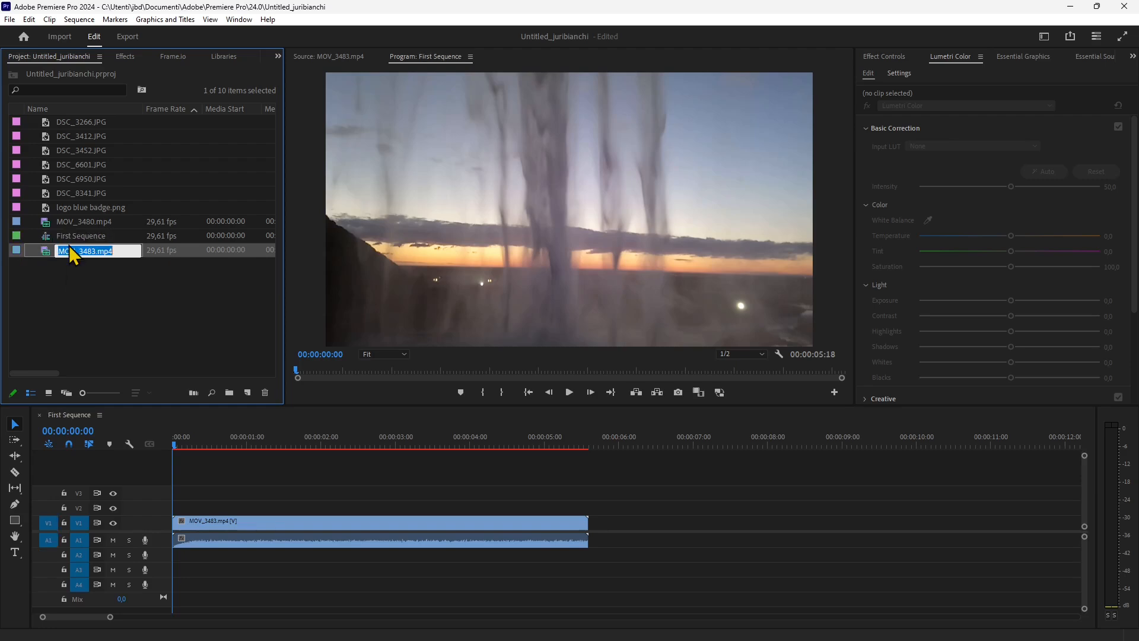
left_click(202, 308)
left_click(67, 235)
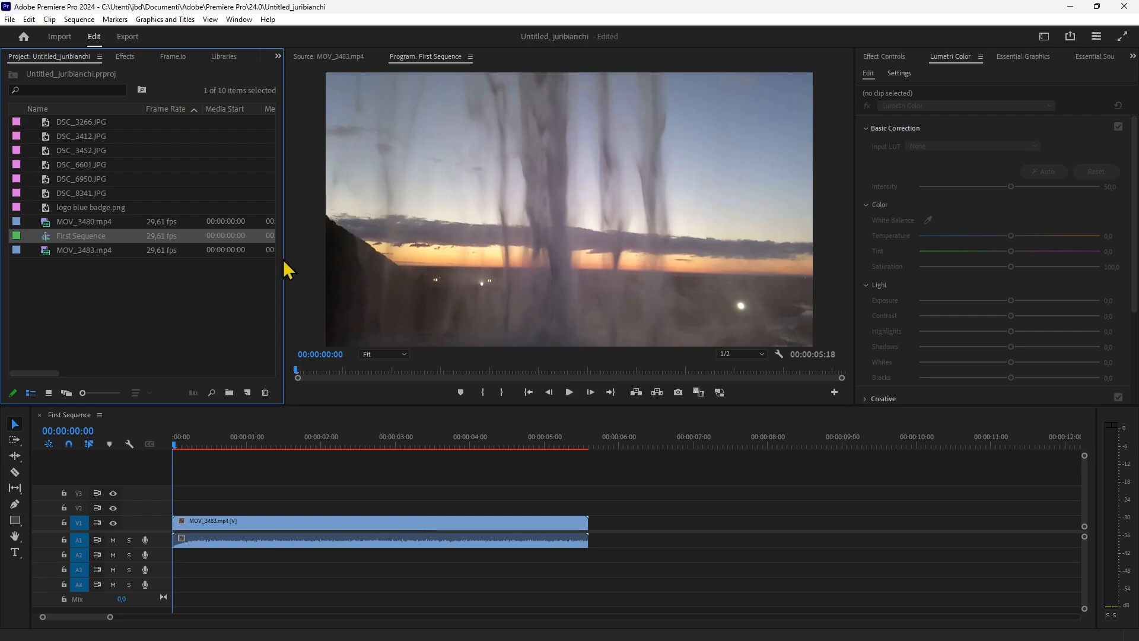
- Scrub First Sequence to 00:00:00:28 and compare its Program monitor picture with the source clip MOV_3483.mp4
left_click(65, 224)
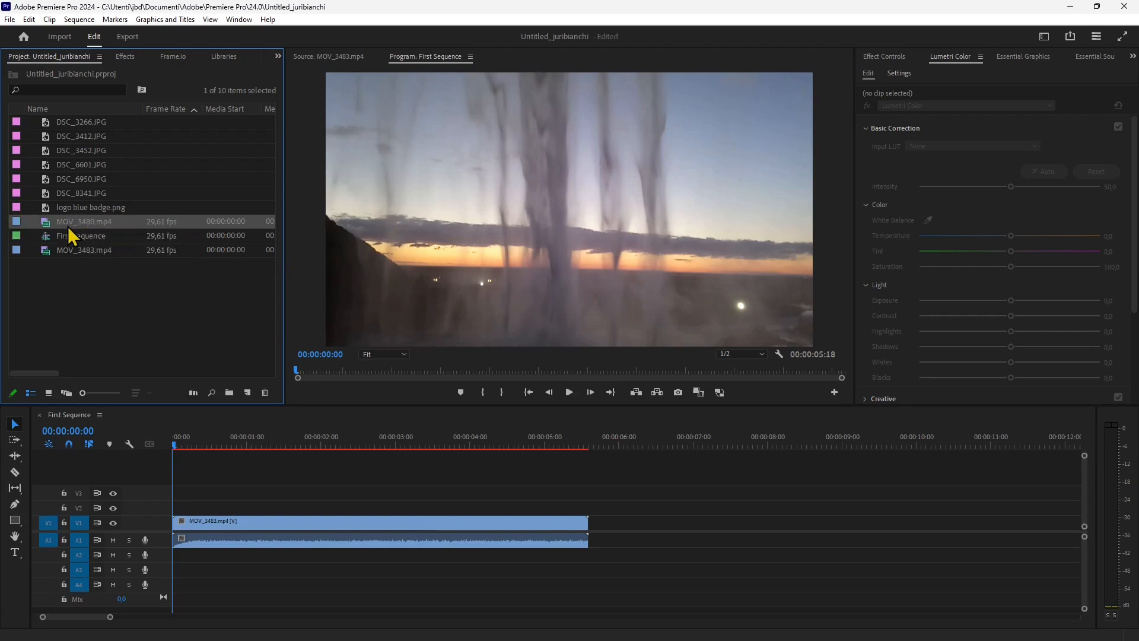
left_click(78, 240)
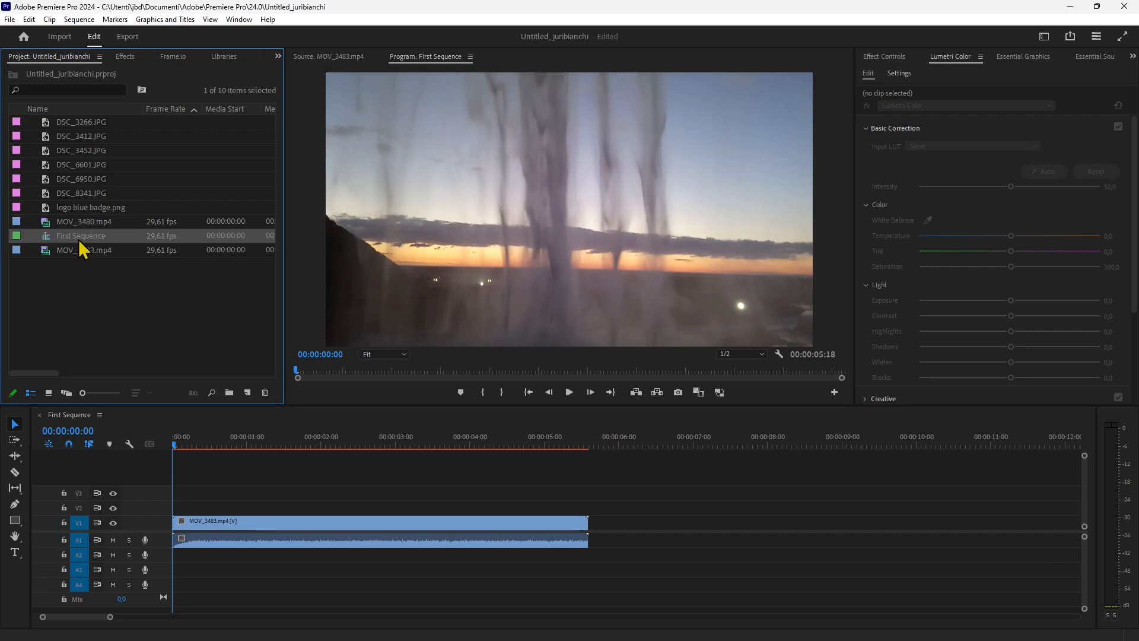
left_click_drag(176, 443, 241, 448)
left_click(414, 55)
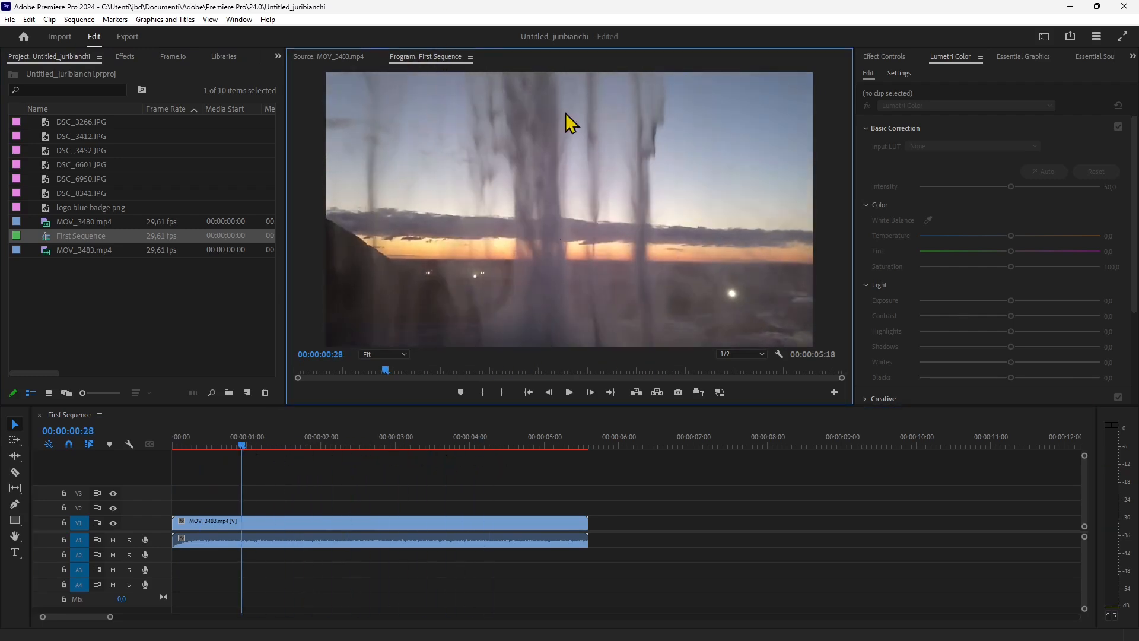
left_click(323, 57)
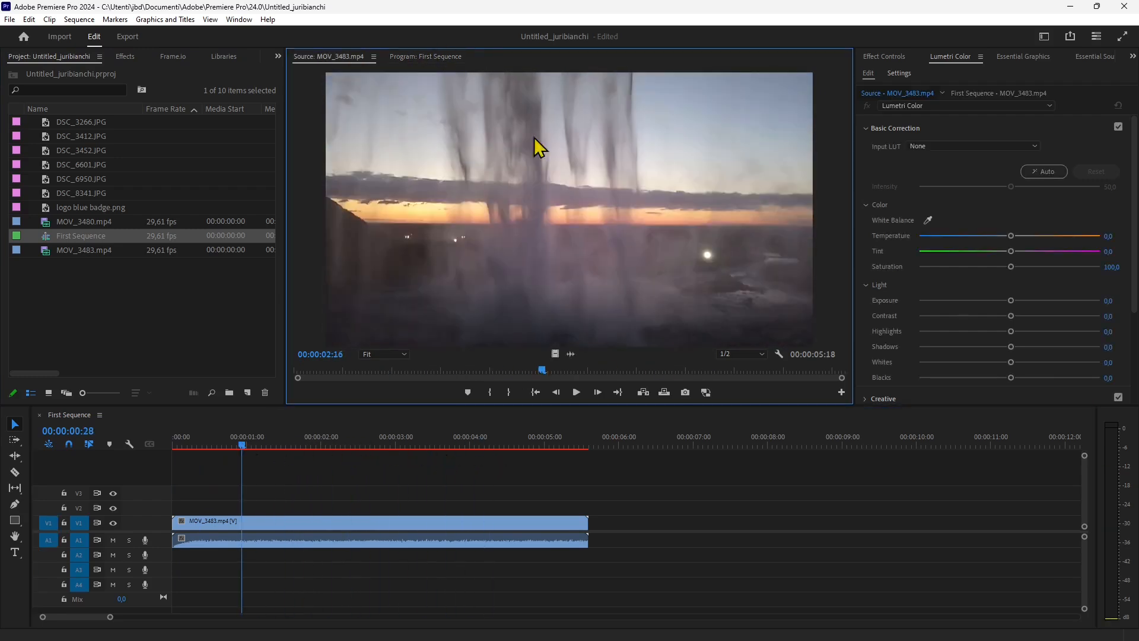
left_click(396, 56)
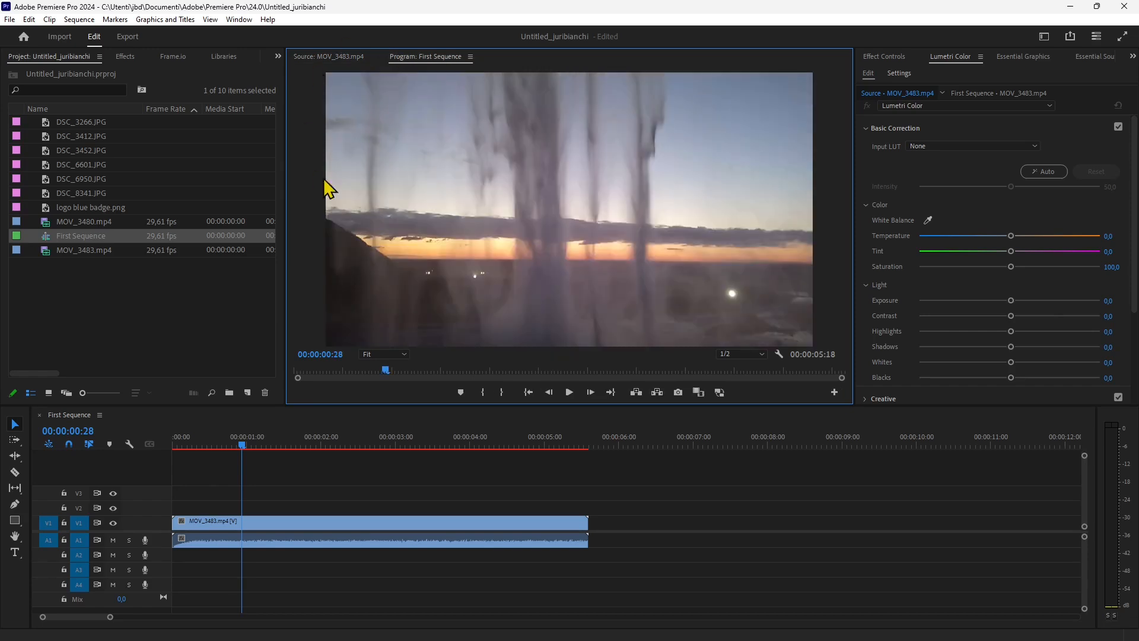
left_click(332, 57)
left_click(424, 58)
- Append the photos DSC_8341.JPG and DSC_6601.JPG after the clip on track V1 and scrub the sequence to 00:00:09:03
left_click(76, 193)
left_click_drag(602, 427, 592, 536)
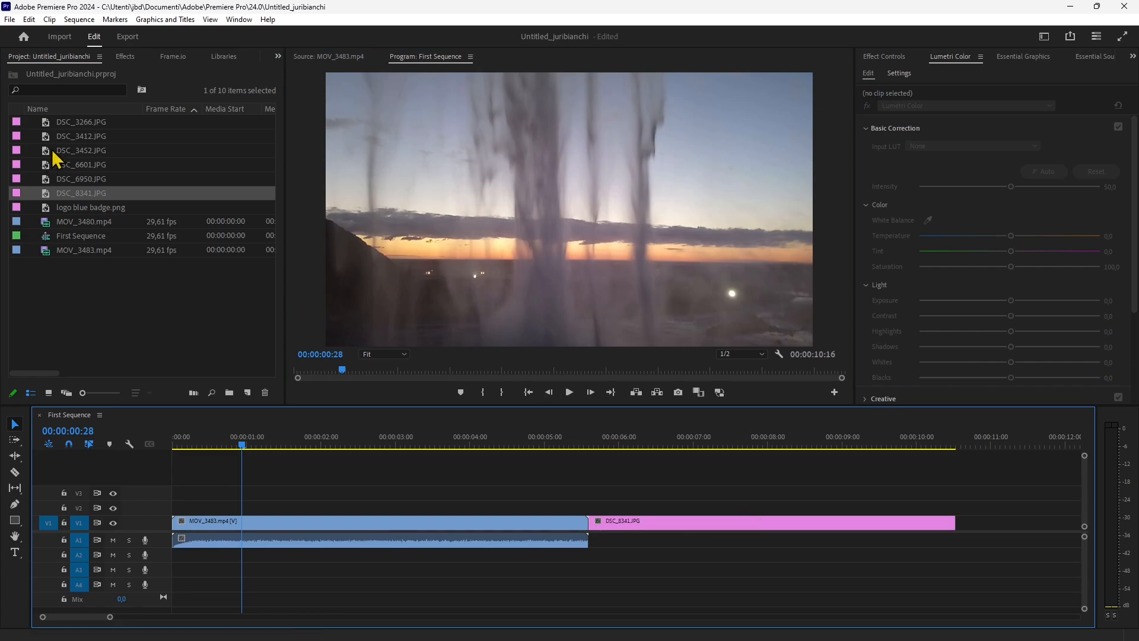
left_click_drag(68, 164, 487, 227)
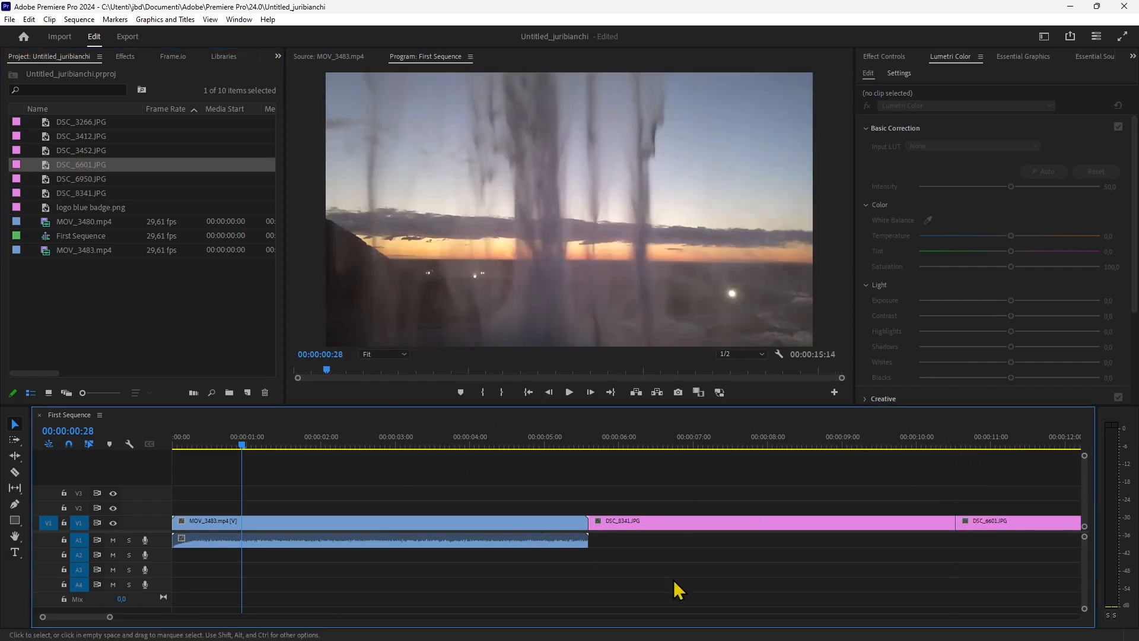
left_click_drag(241, 444, 718, 446)
left_click_drag(724, 489, 849, 539)
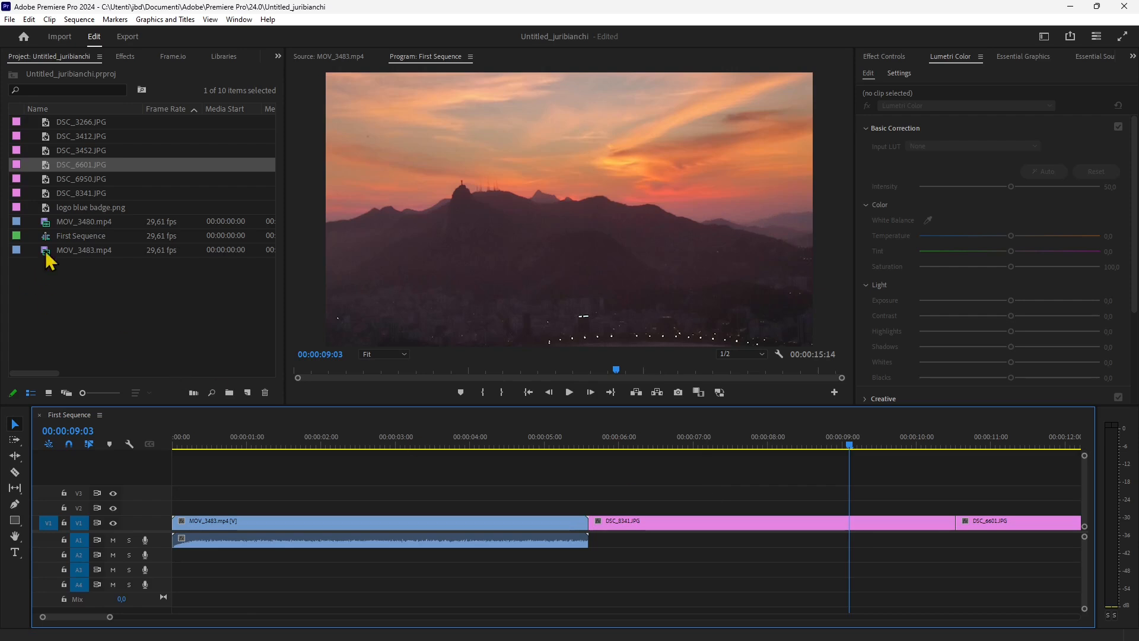
- Delete First Sequence from the project
left_click(66, 234)
right_click(70, 246)
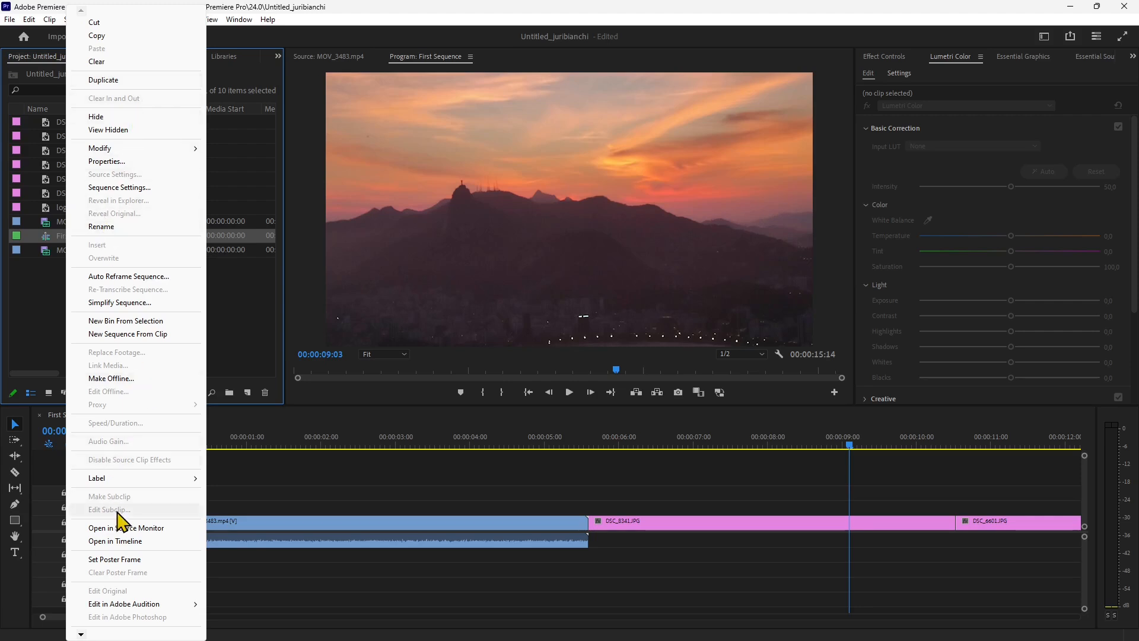
left_click(45, 307)
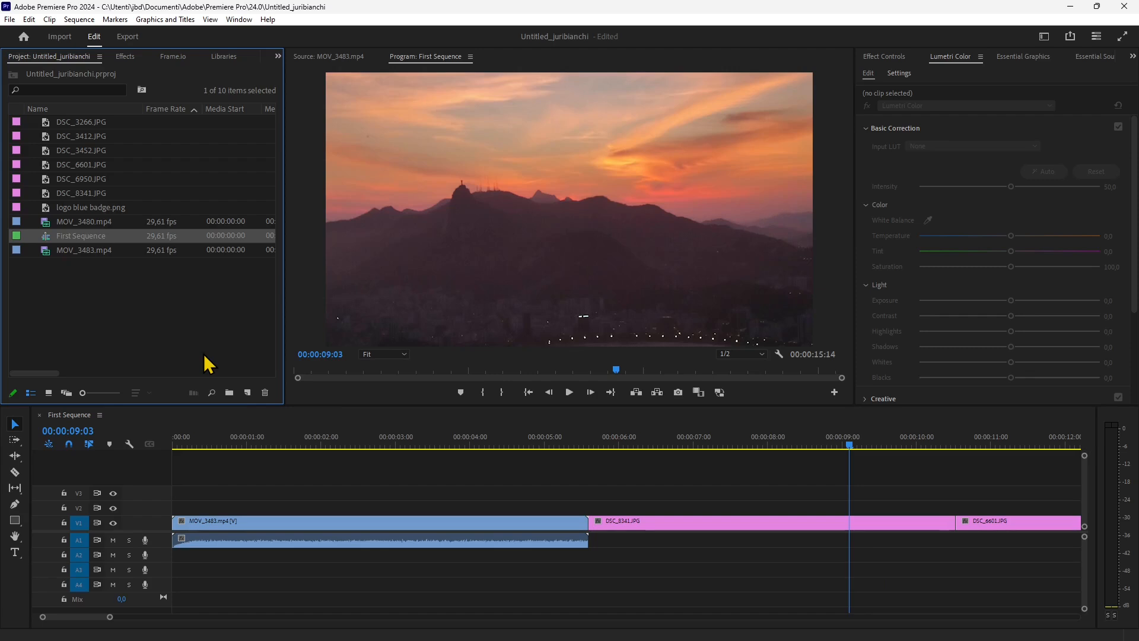
key("Delete")
left_click(115, 305)
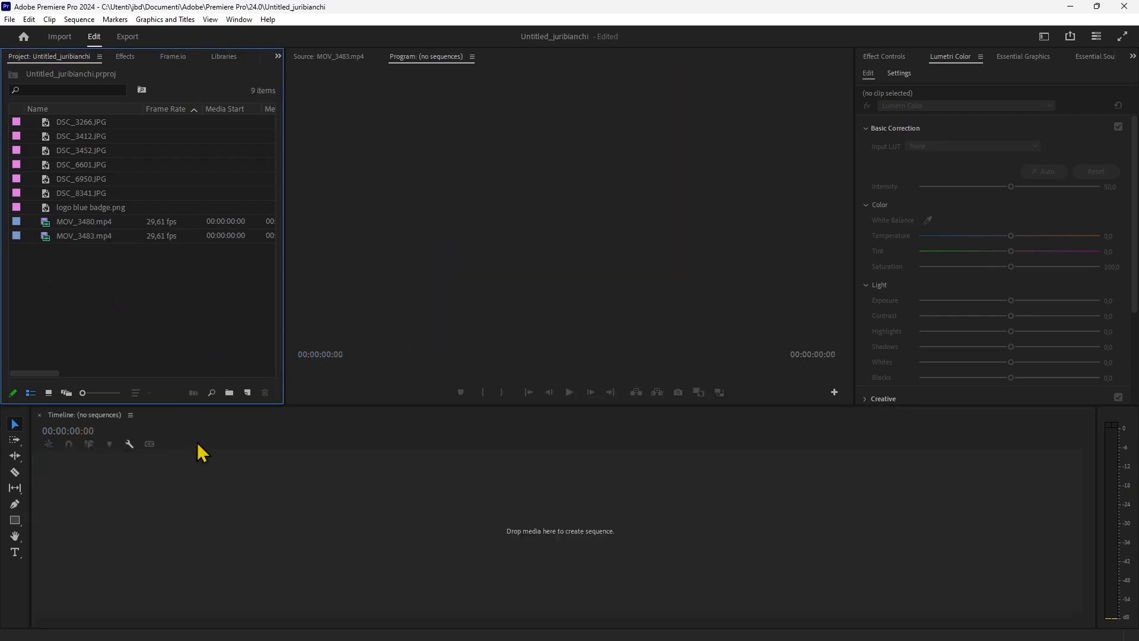
- Create a new sequence from the photo DSC_8341.JPG with New Sequence From Clip
right_click(67, 245)
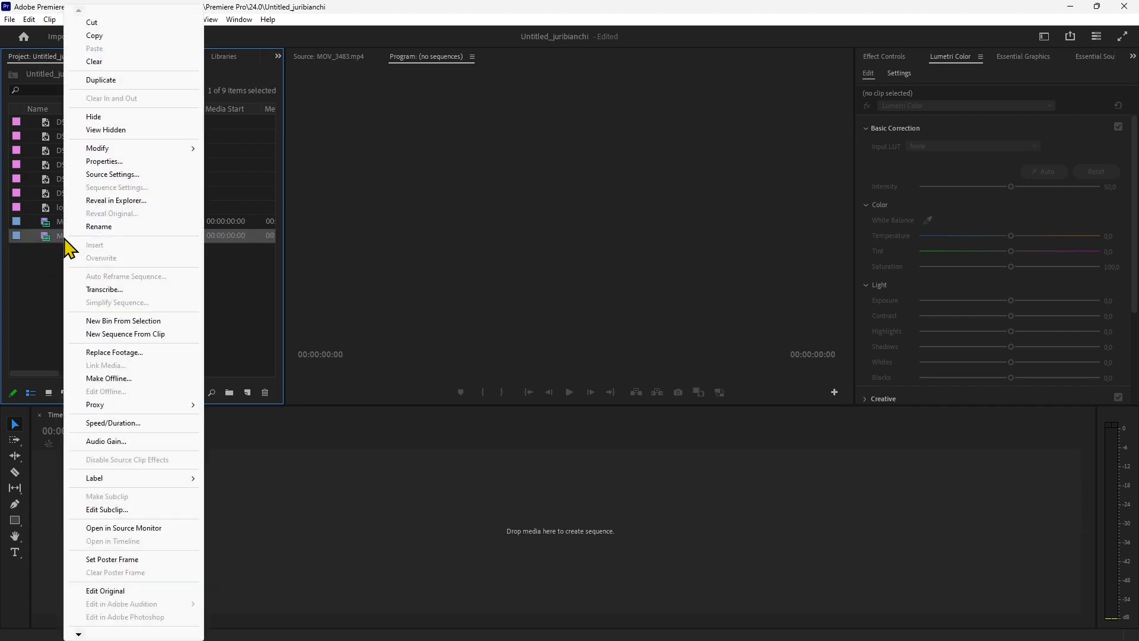
left_click(38, 284)
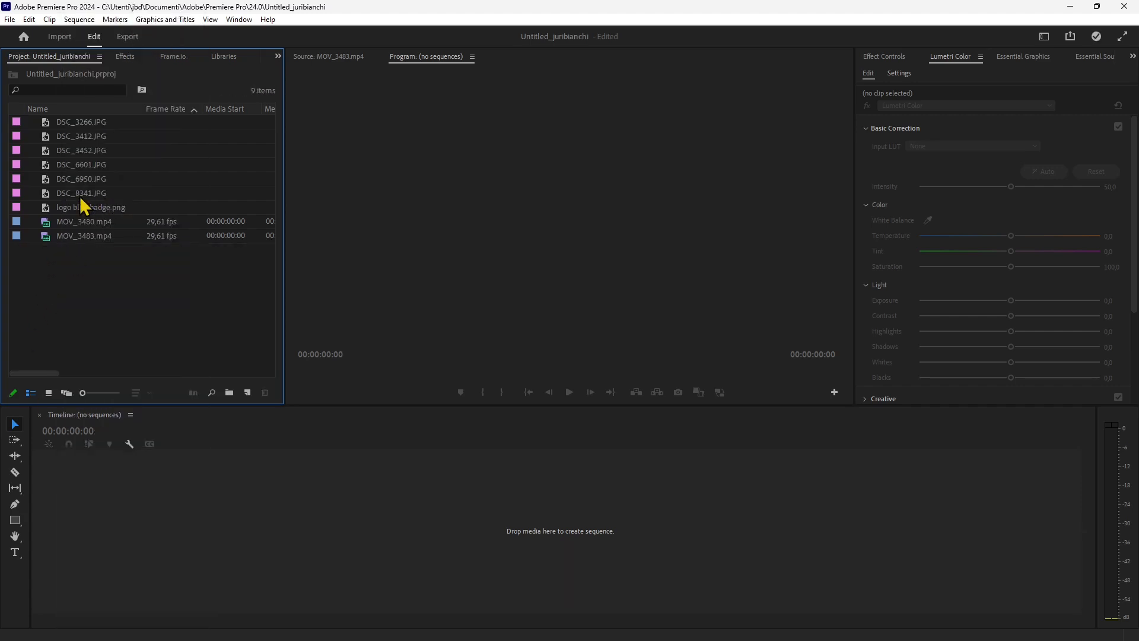
right_click(80, 196)
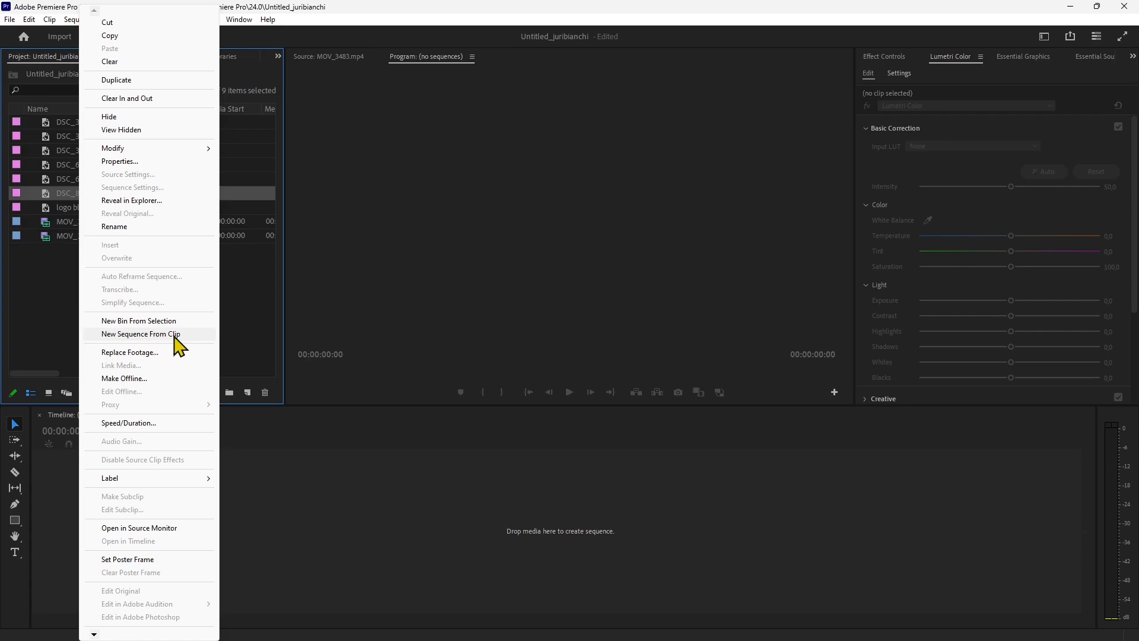
left_click(140, 335)
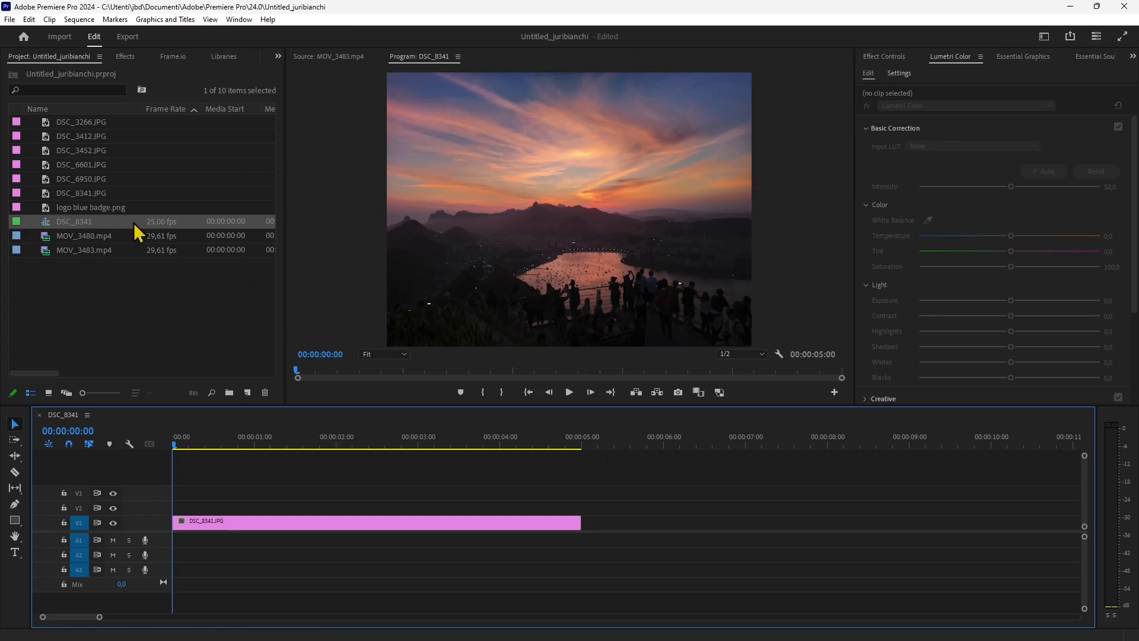
- Widen the Project panel to examine the items' Video Info details, and narrow it again
left_click_drag(287, 236, 738, 255)
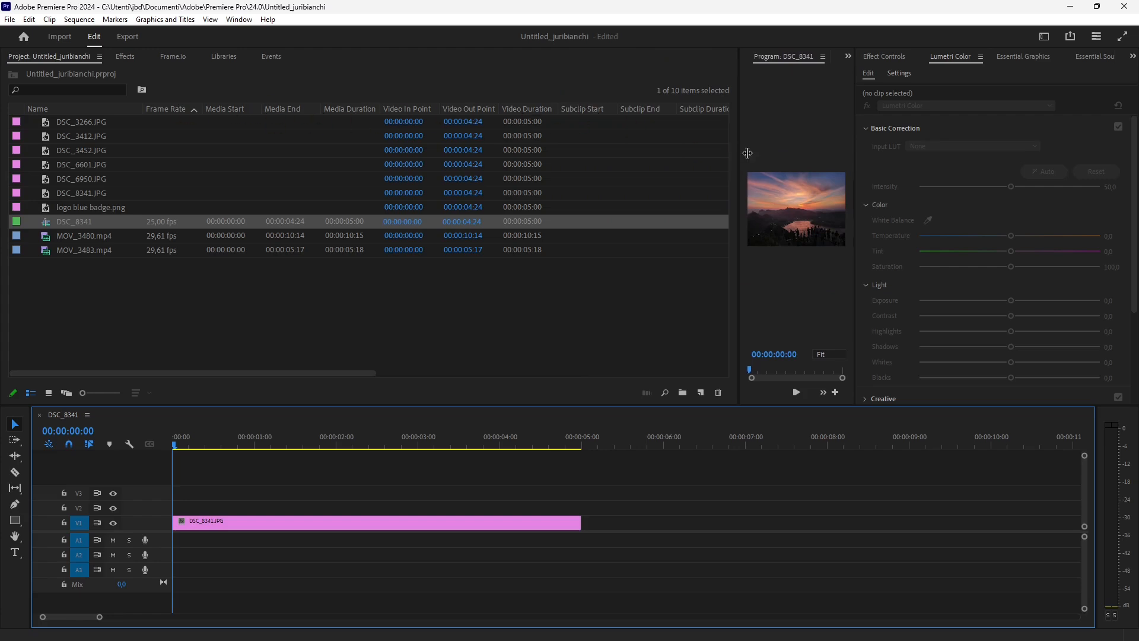
left_click_drag(740, 156, 777, 156)
left_click_drag(738, 108, 698, 109)
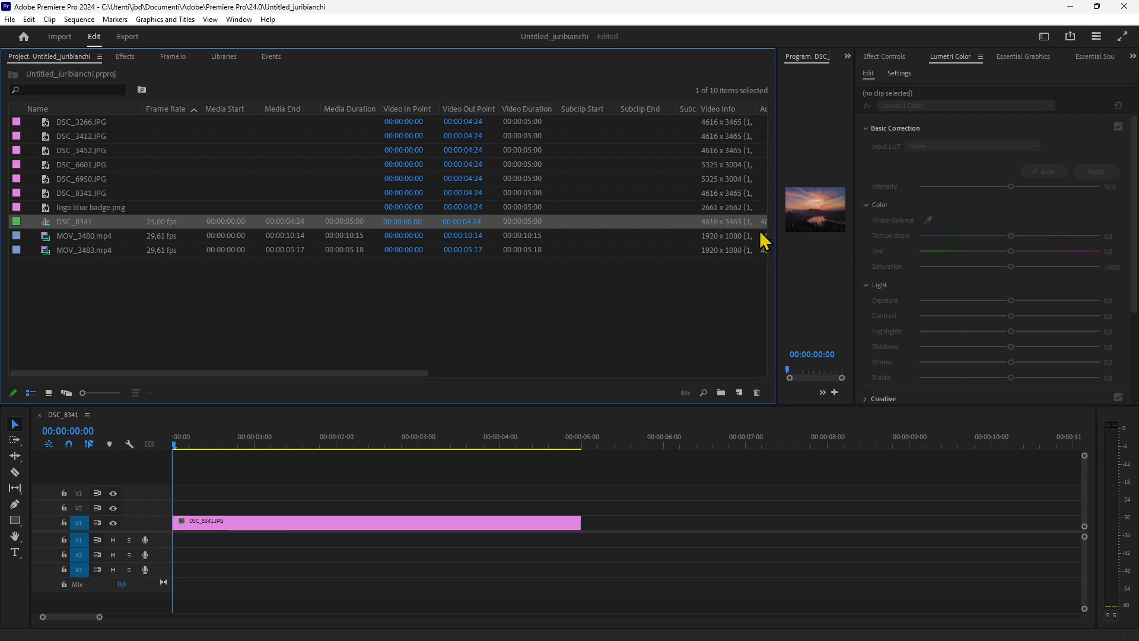
left_click_drag(776, 234, 174, 286)
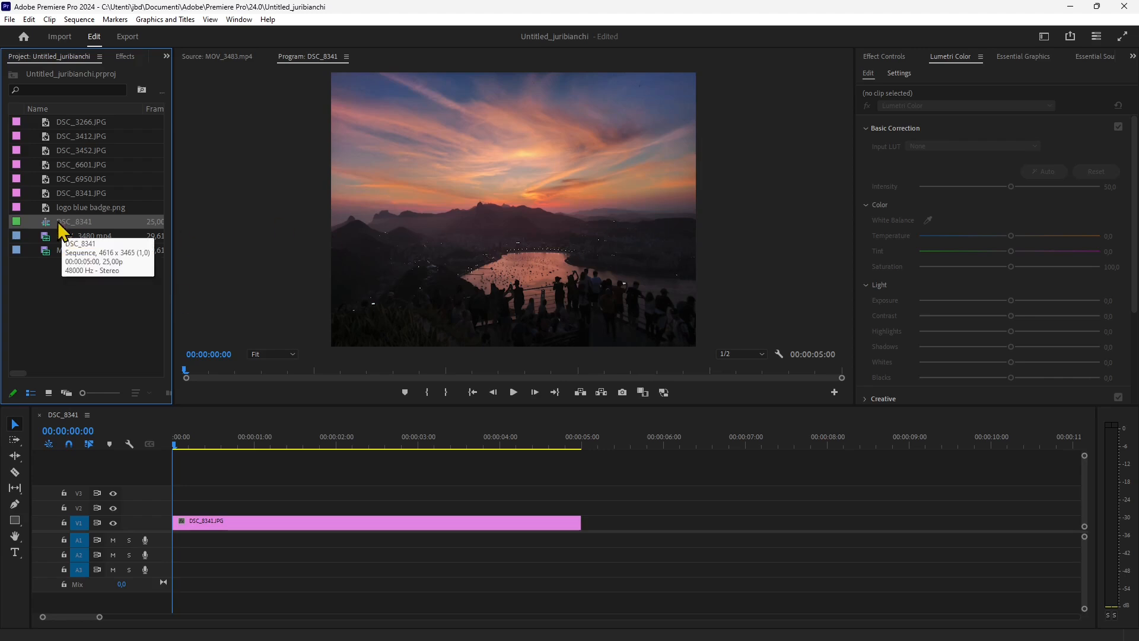
left_click_drag(173, 232, 218, 232)
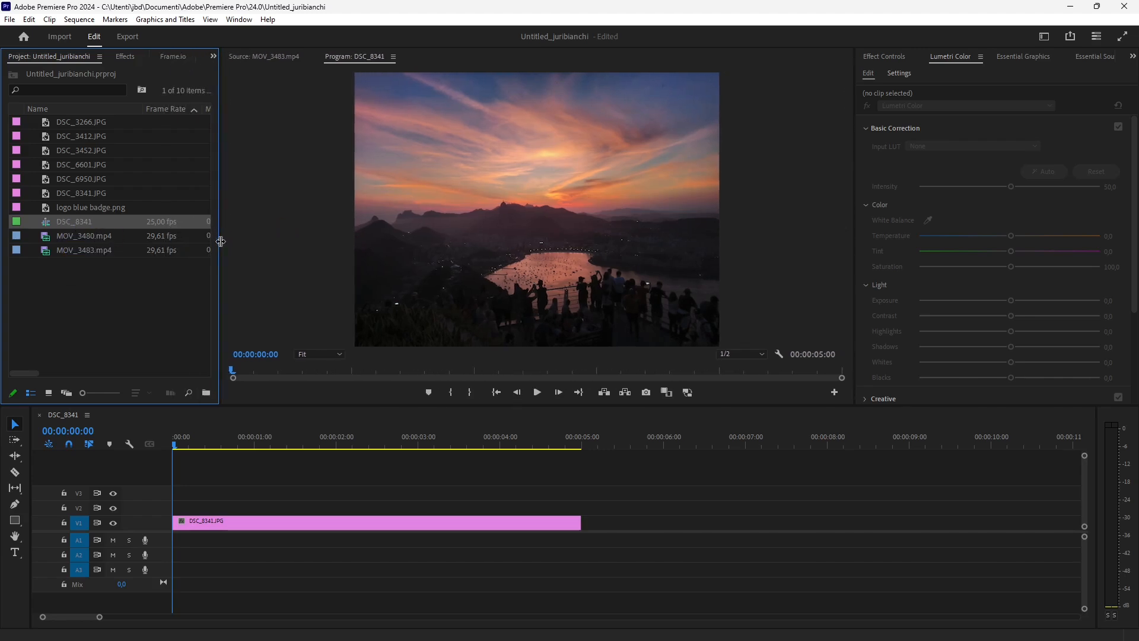
- Rename the DSC_8341 sequence as Sequence from Clip
left_click(68, 222)
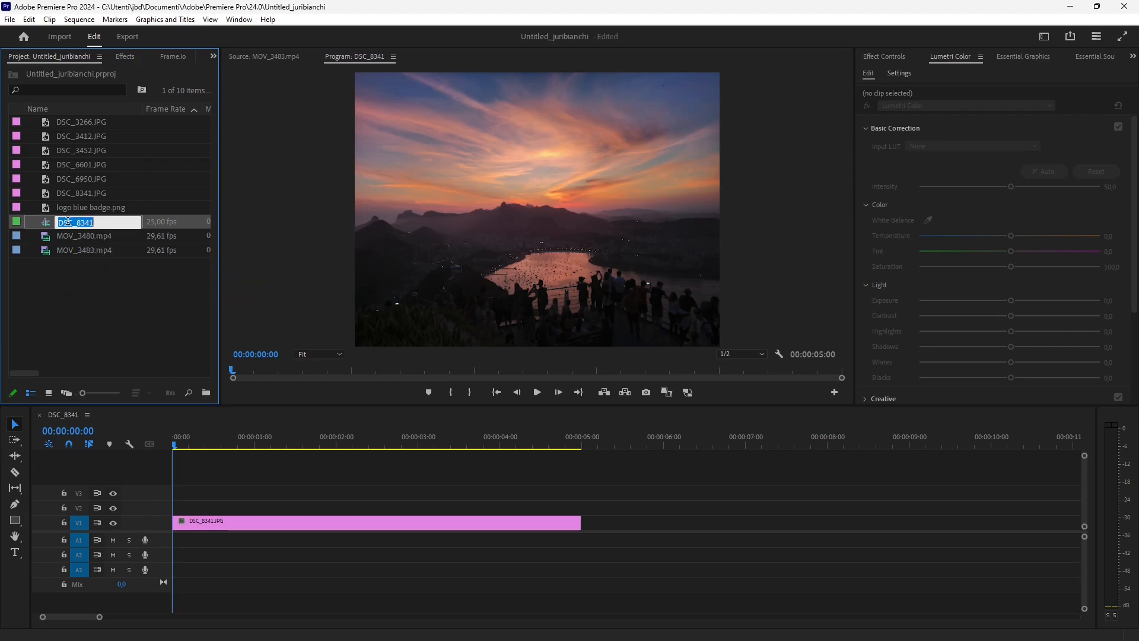
type("Sequence from Clip")
key("Tab")
left_click(60, 340)
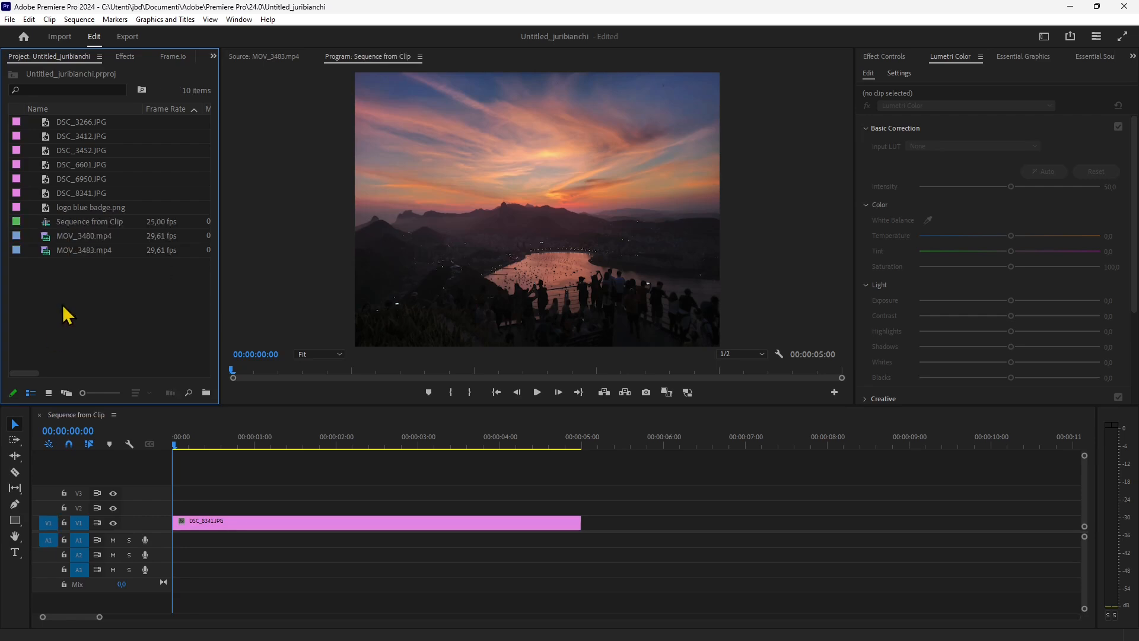
- Close Sequence from Clip in the timeline and create another sequence by placing MOV_3480.mp4 in the empty timeline
left_click(89, 221)
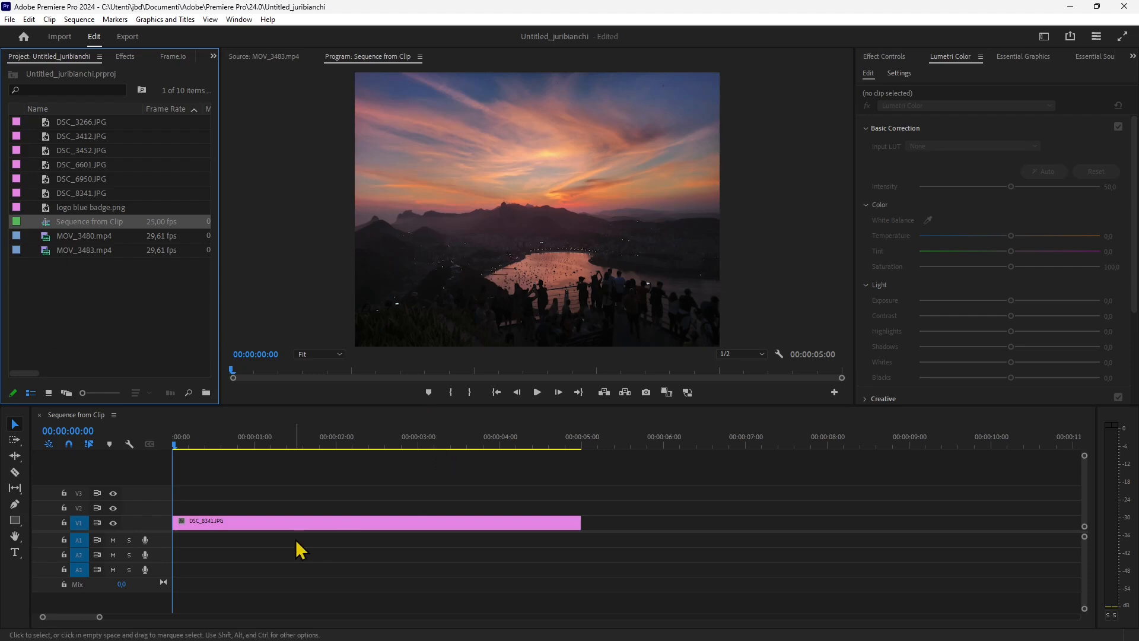
left_click(39, 414)
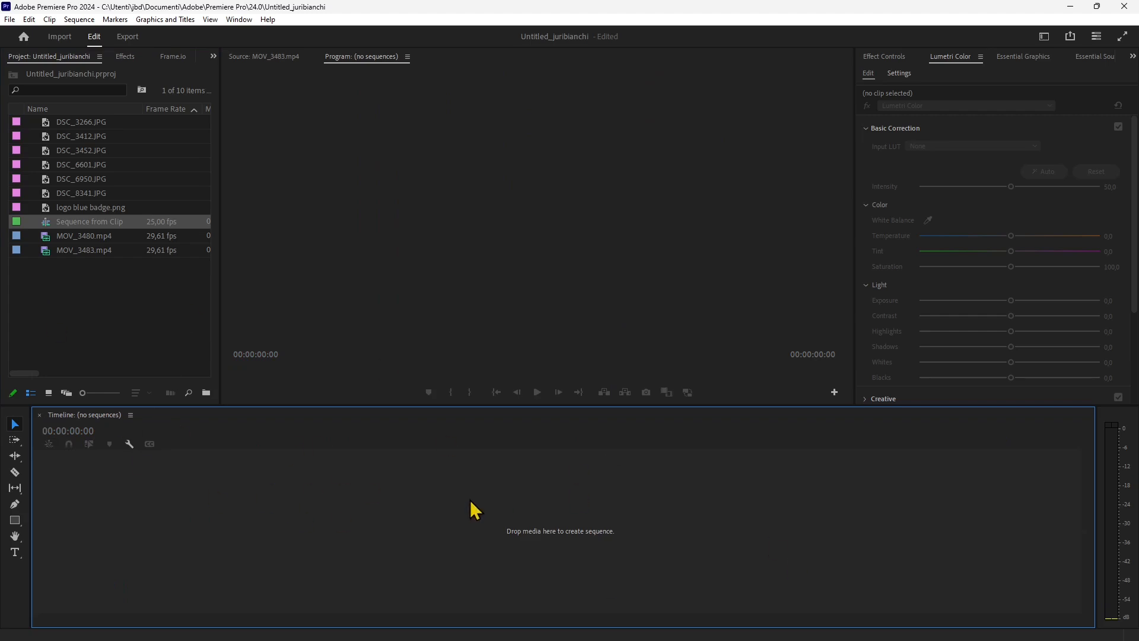
left_click(157, 314)
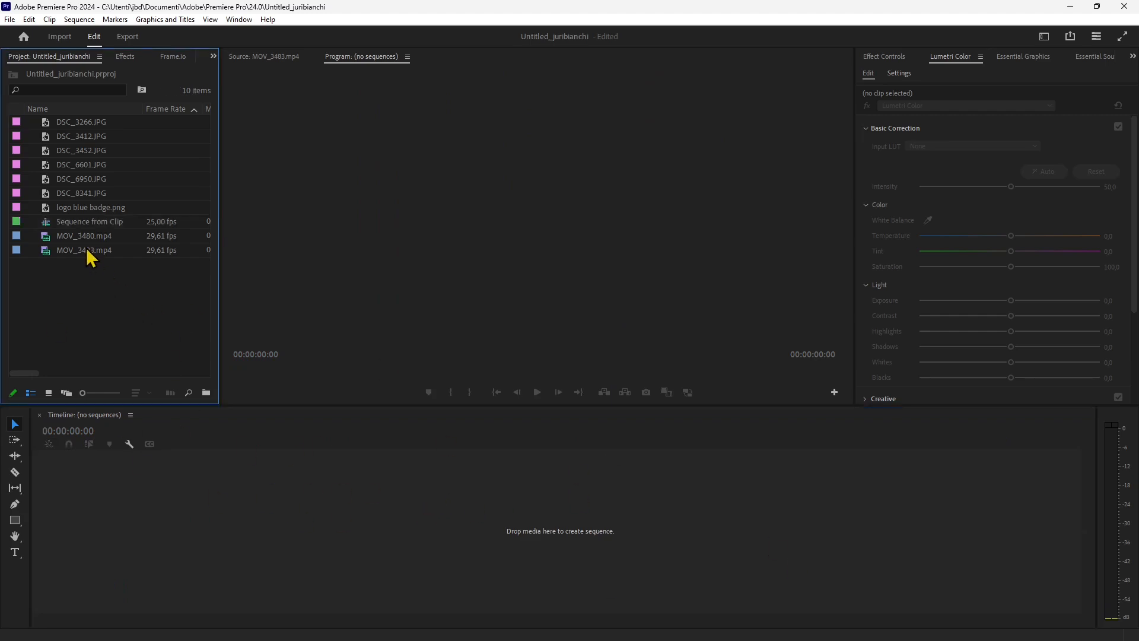
left_click(48, 240)
left_click_drag(198, 508, 199, 514)
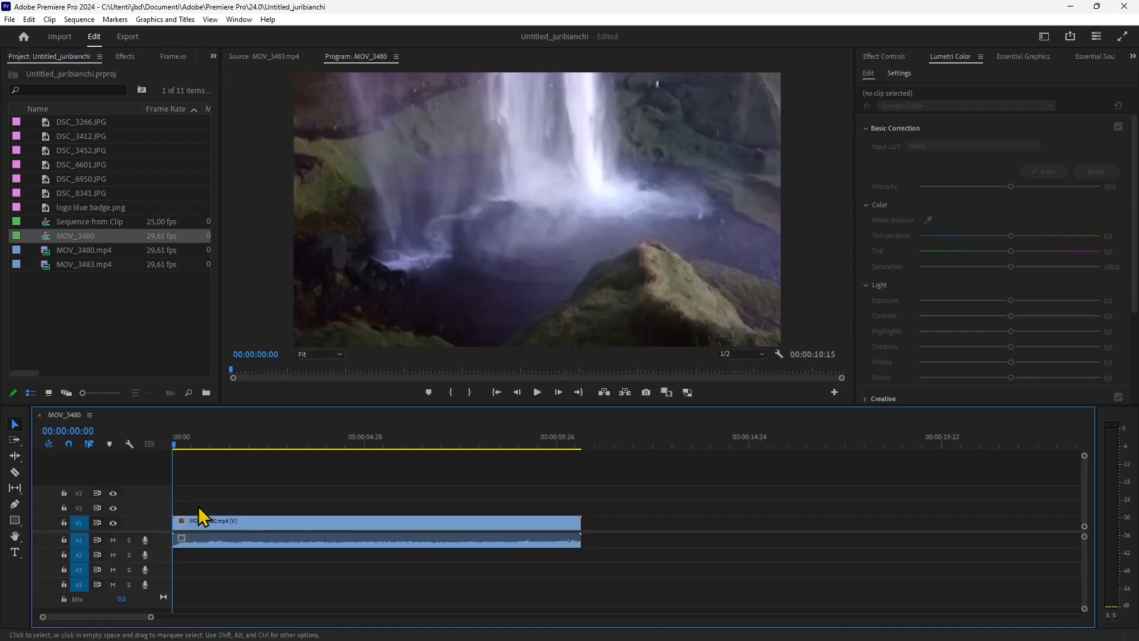
- Rename the MOV_3480 sequence as Sequence from Dragging and widen the Project panel and its Name column to fit the name
left_click(64, 236)
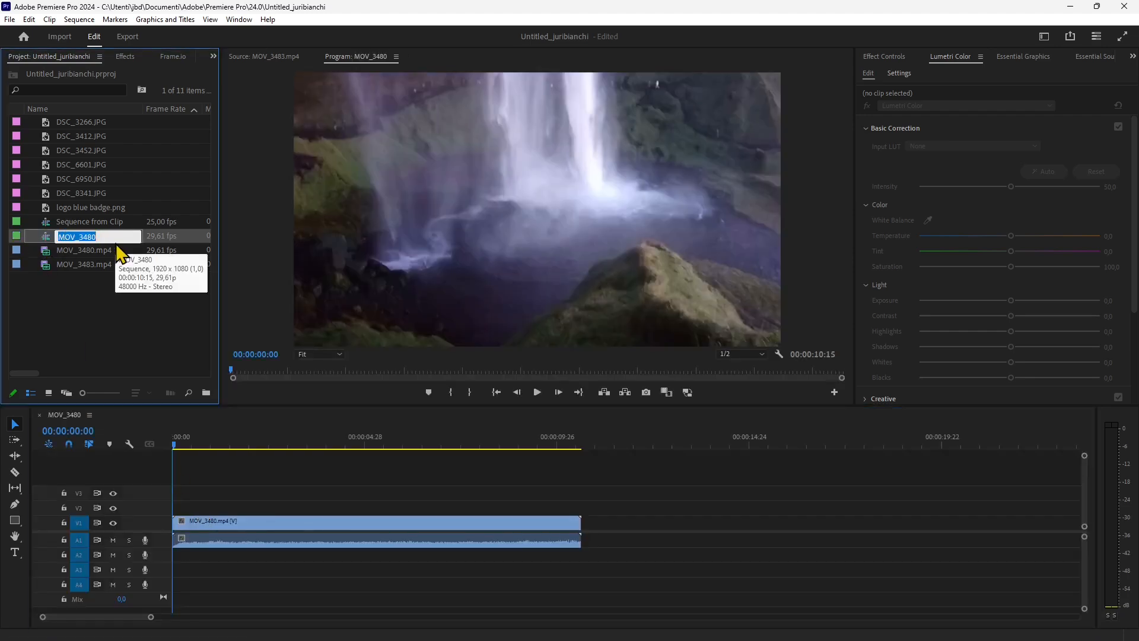
type("Sequcn")
key("BackSpace")
key("BackSpace")
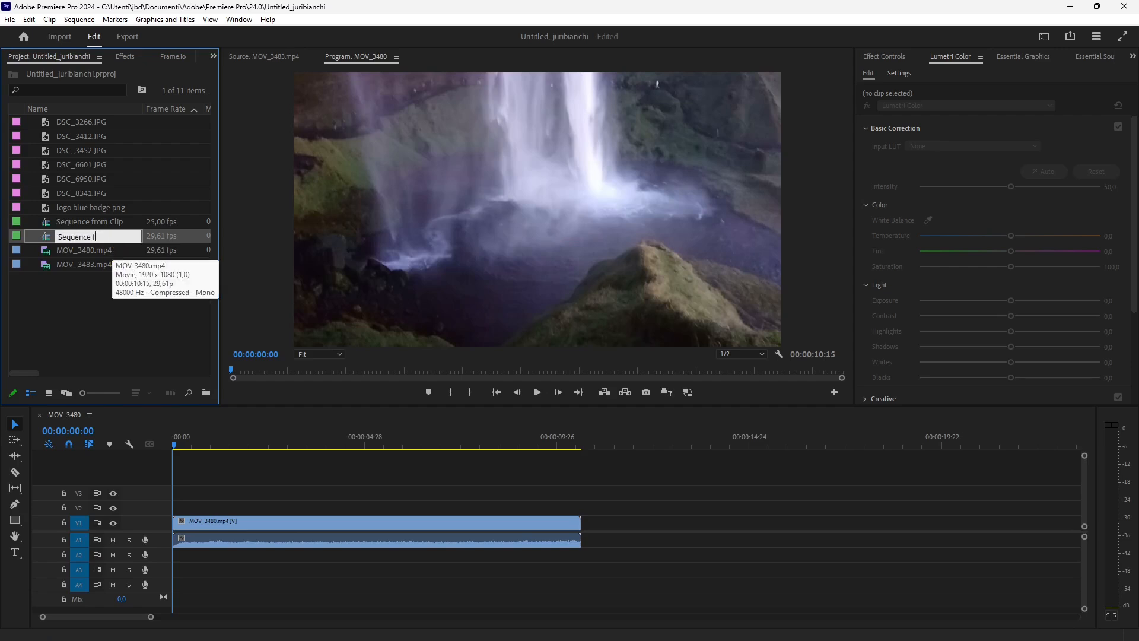
type("ence from Dragging")
key("Tab")
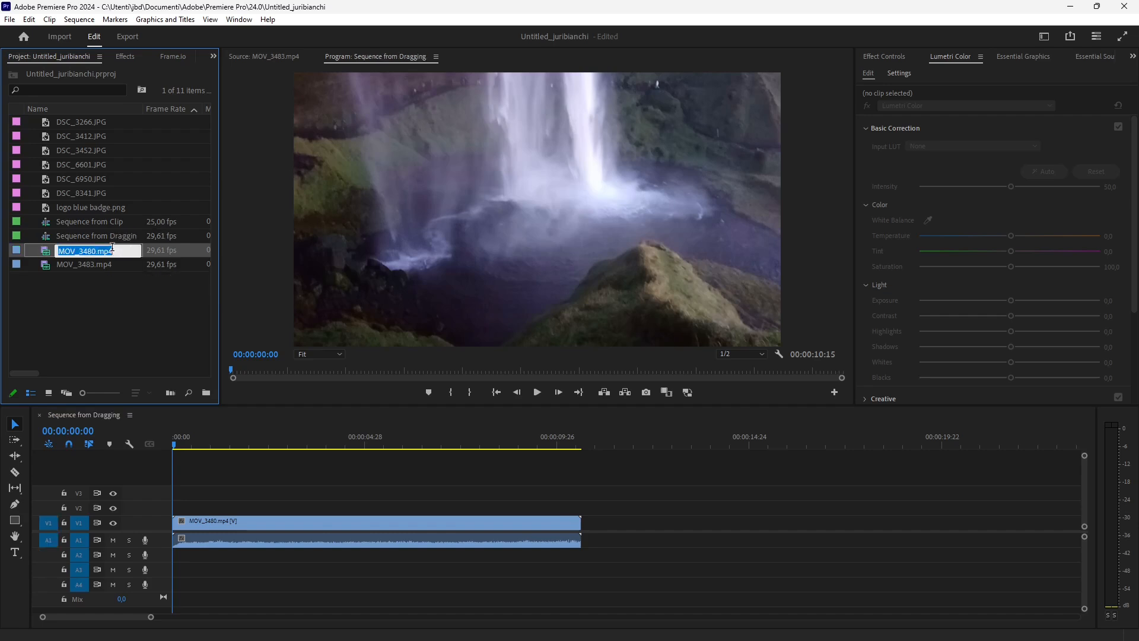
left_click(71, 320)
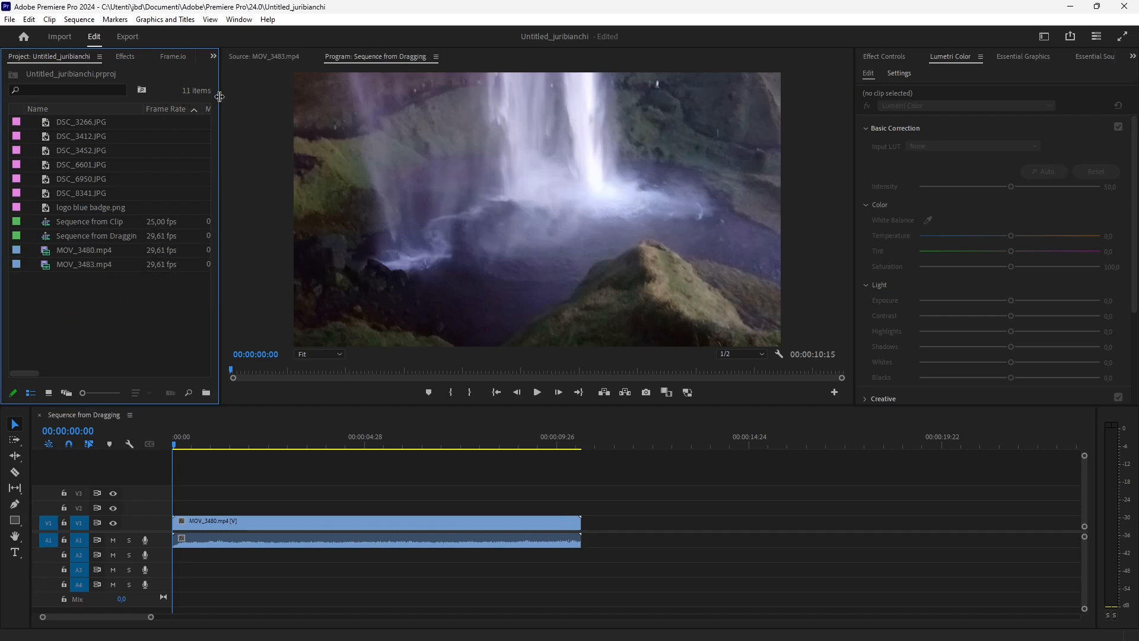
left_click_drag(219, 96, 260, 96)
left_click_drag(148, 107, 156, 108)
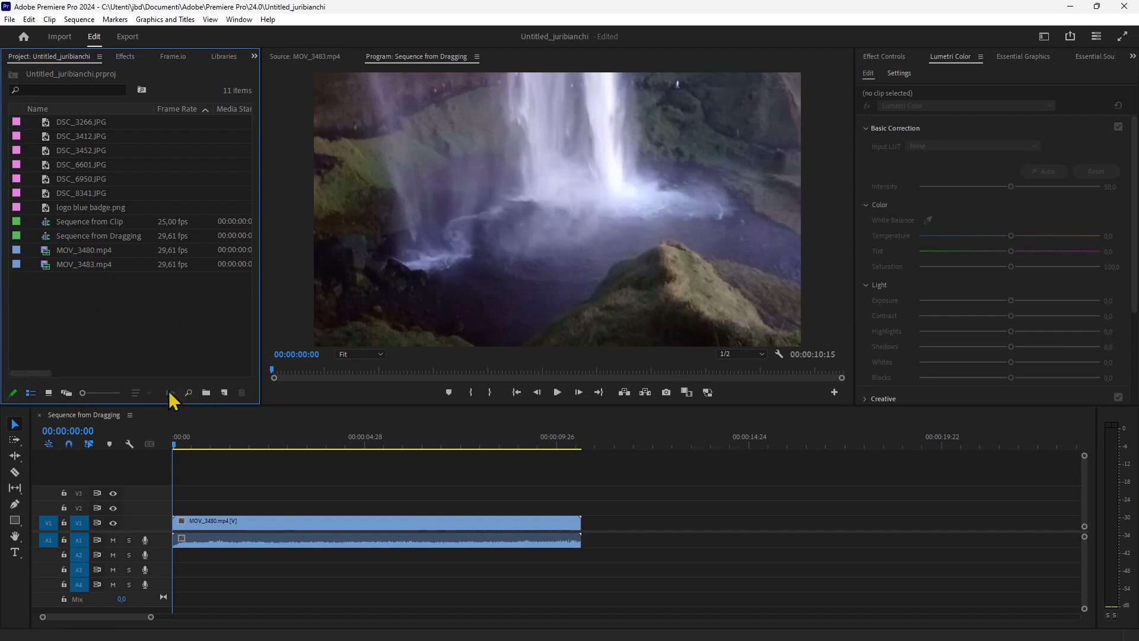
- Cancel the attempt to make the project read-only, then compare the Project panel's list, icon and freeform views with larger thumbnails
left_click(13, 393)
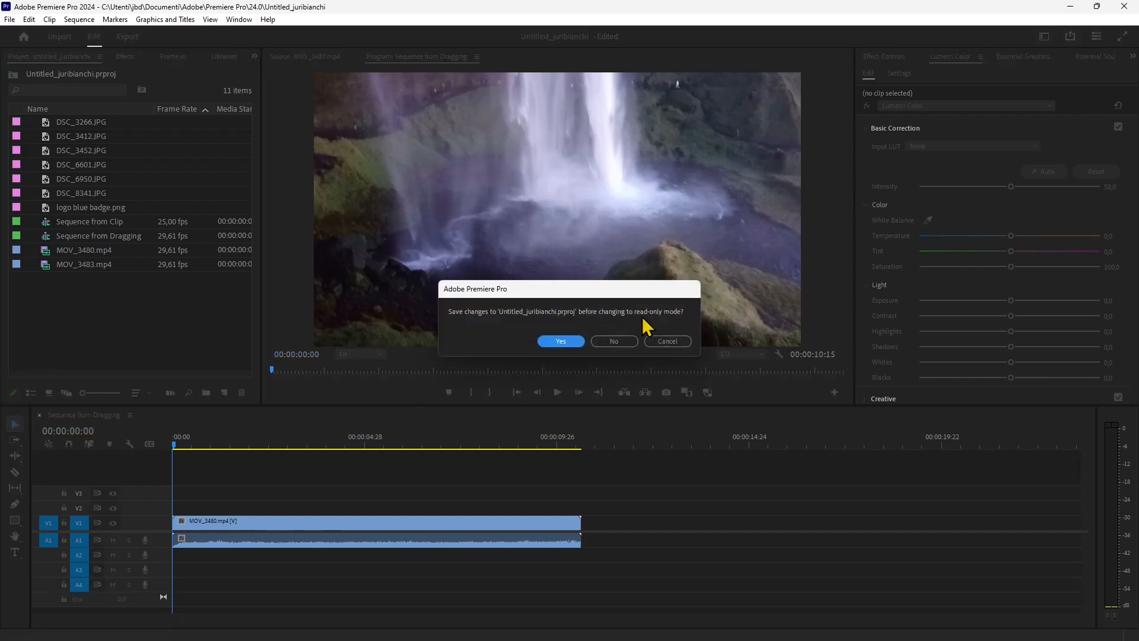
left_click(669, 342)
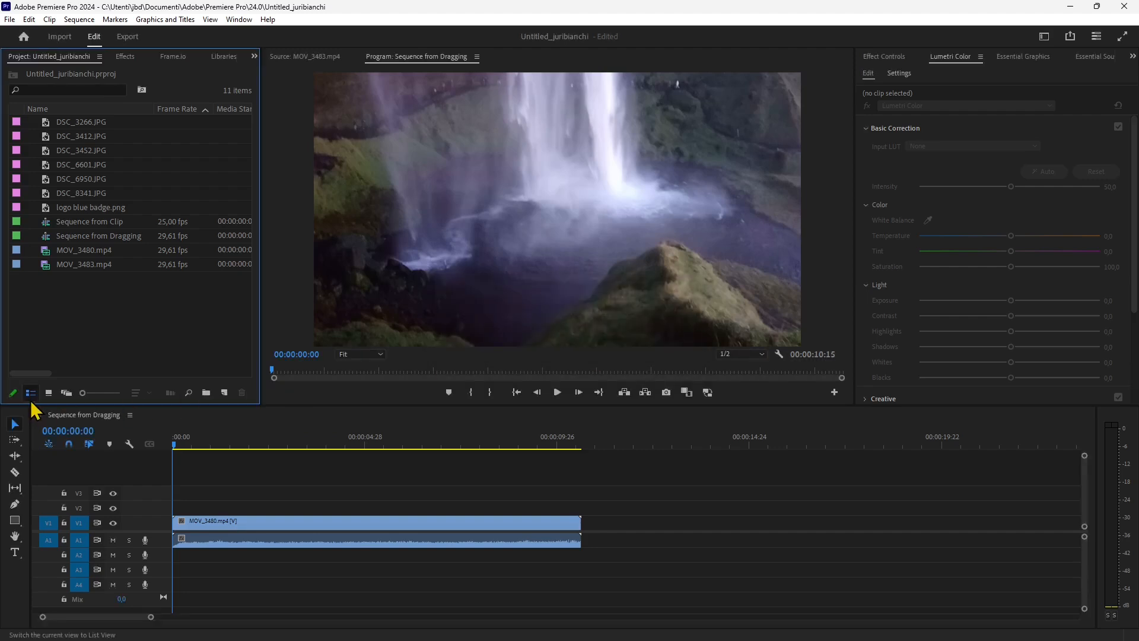
left_click(48, 393)
left_click(30, 394)
left_click(48, 393)
left_click(31, 393)
left_click(67, 395)
mouse_move(101, 392)
left_mouse_down()
mouse_move(84, 394)
mouse_move(95, 395)
left_mouse_up()
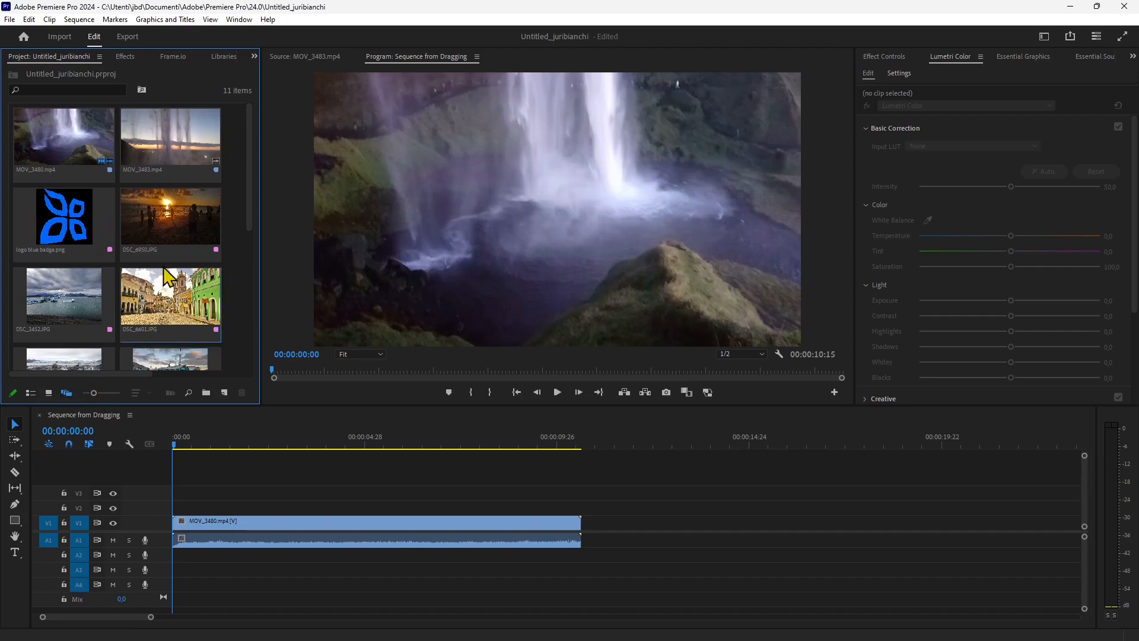
- Examine the freeform thumbnails, view the project's Find options without searching, and return the Project panel to list view
left_click(169, 302)
left_click(106, 169)
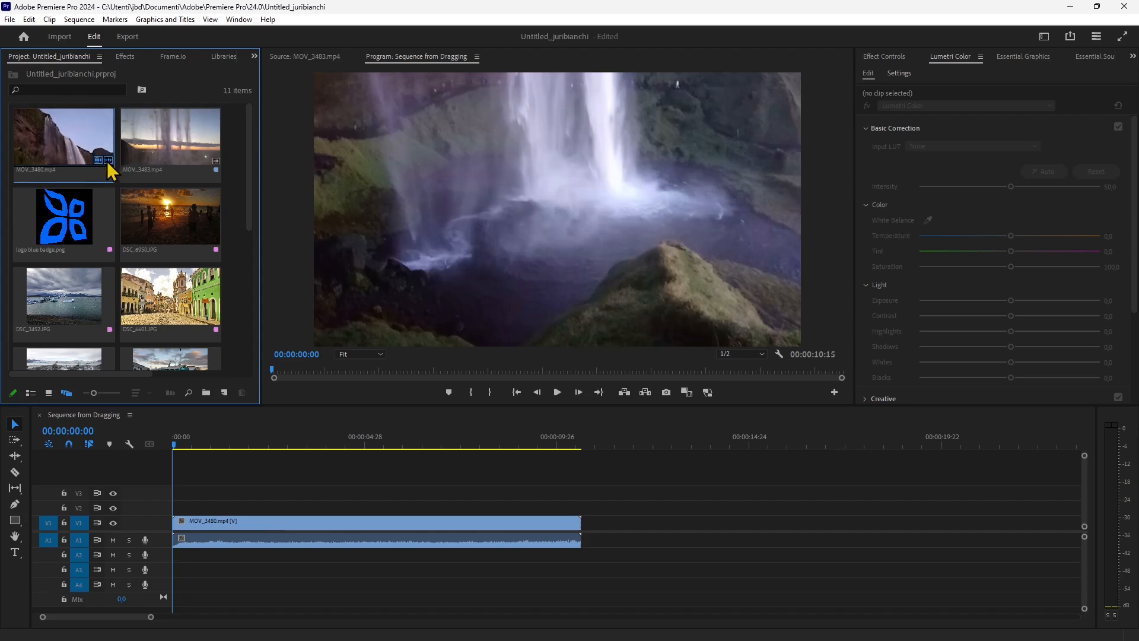
left_click(188, 394)
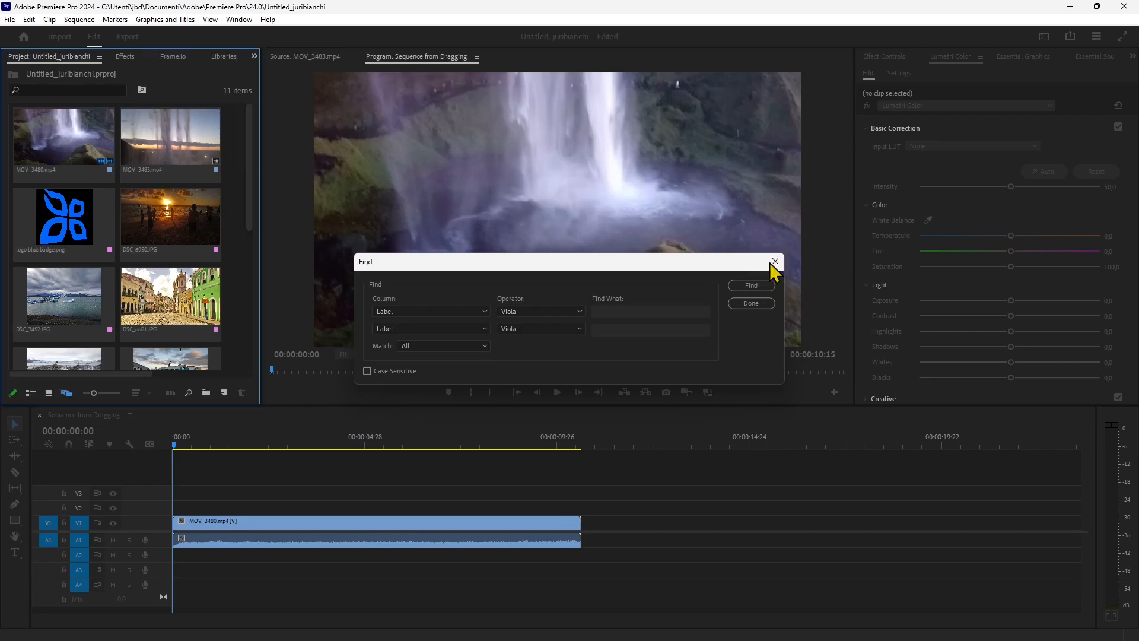
left_click(776, 261)
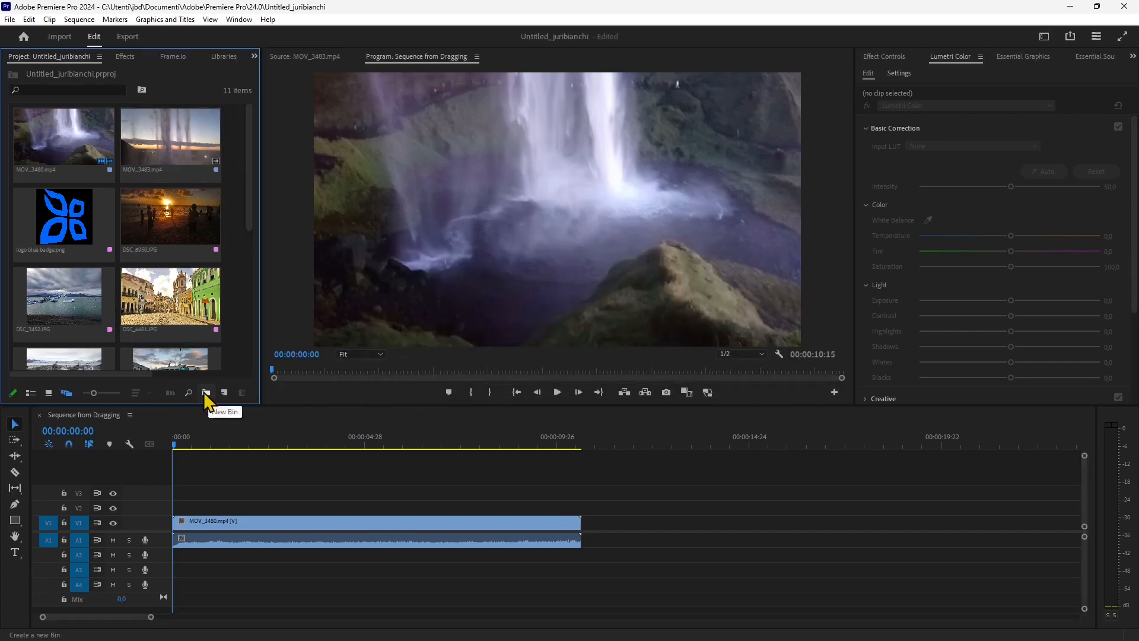
left_click(30, 396)
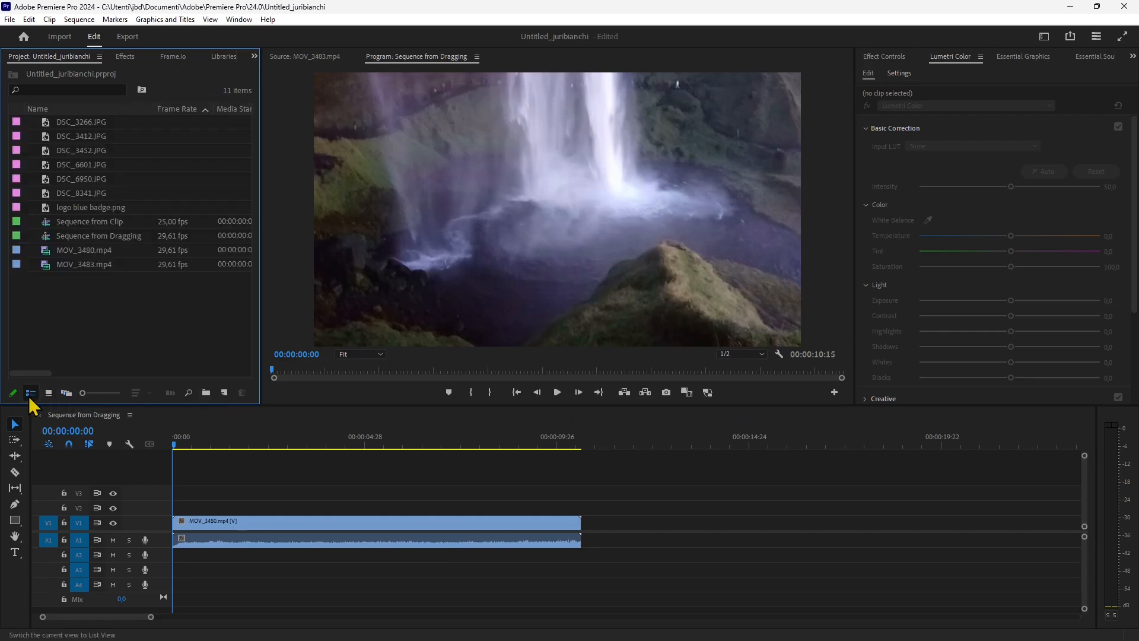
- Create a new bin named Images in the project
left_click(206, 393)
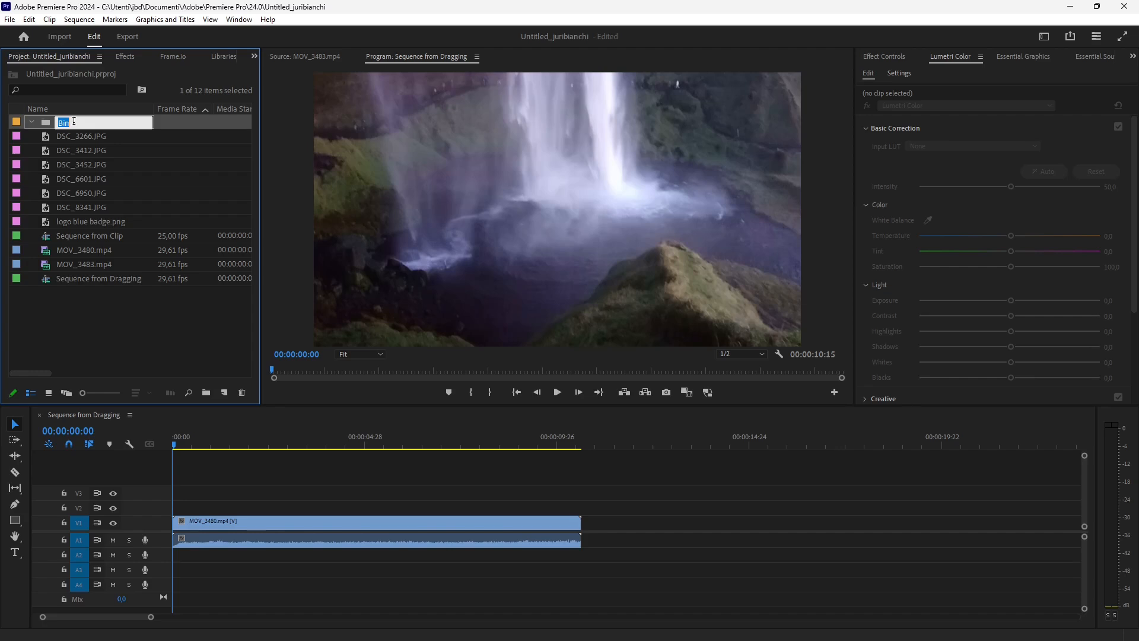
type("s")
key("Return")
- Move DSC_3266.JPG and the five other DSC photos, DSC_3412 through DSC_8341, into the Images bin
left_click(61, 181)
left_click(76, 138)
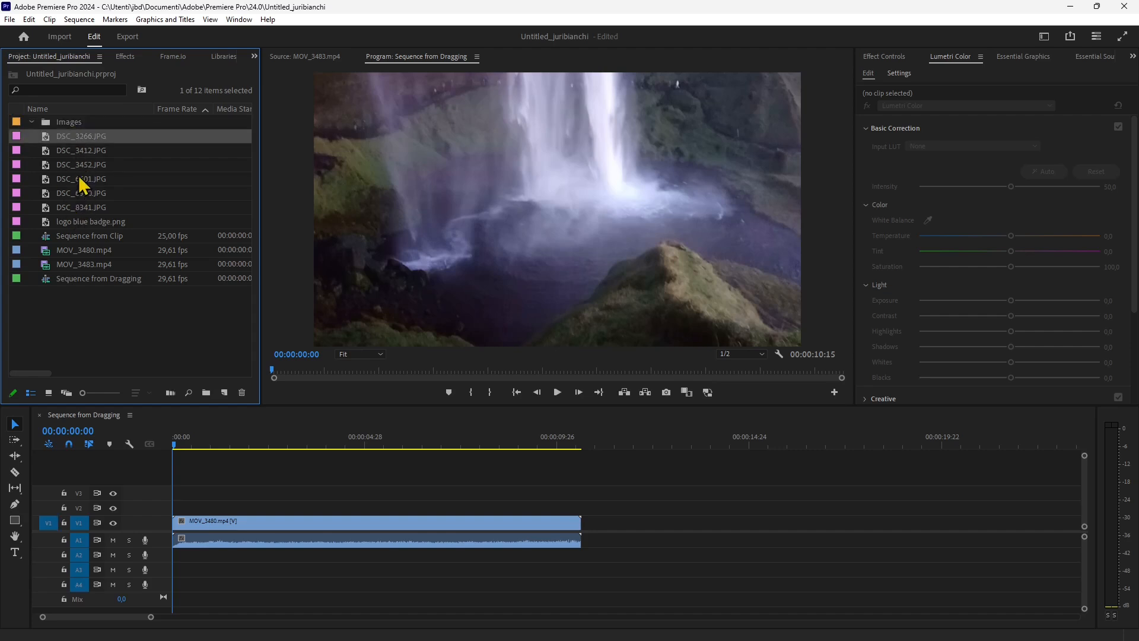
left_click_drag(45, 137, 46, 125)
left_click(48, 147)
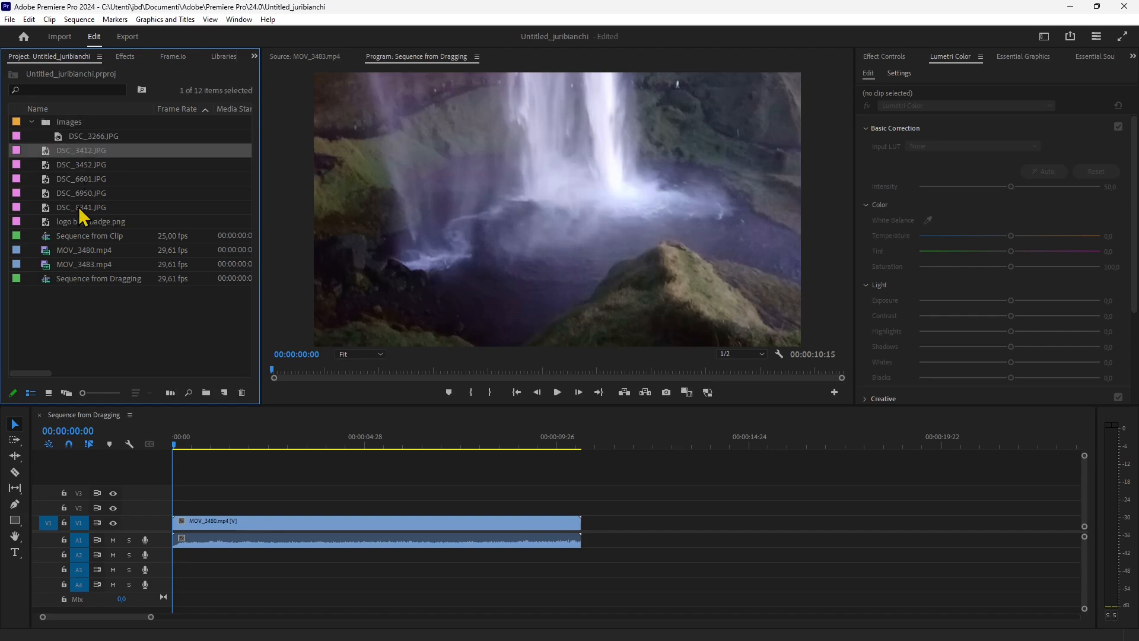
left_click(77, 205, "shift")
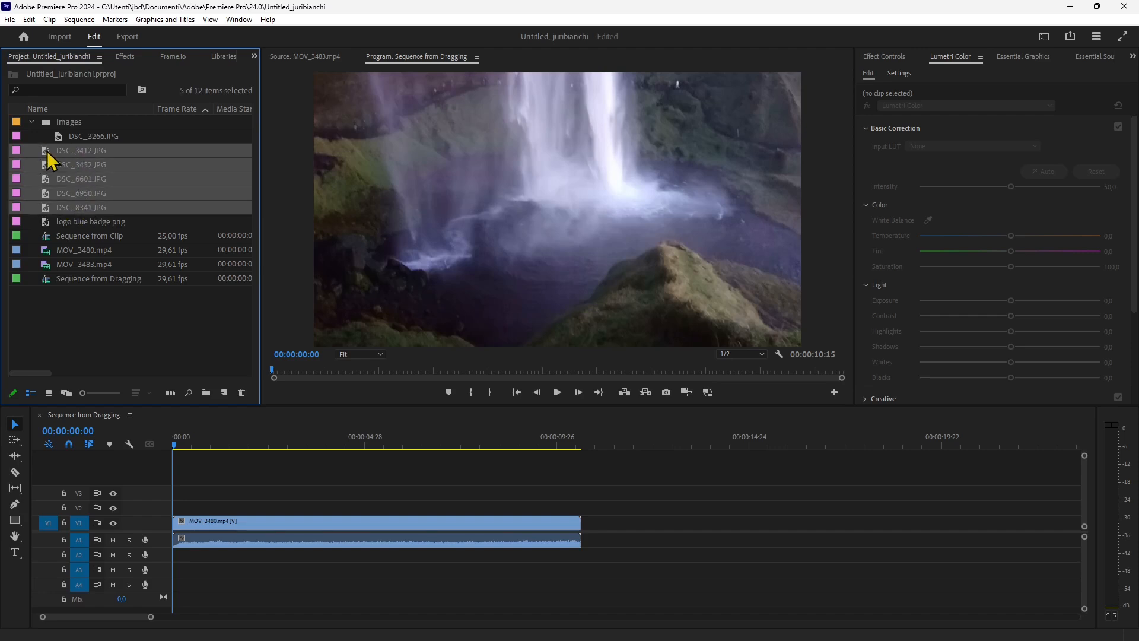
- Expand the Images bin to check its contents, and leave it collapsed
left_click(31, 121)
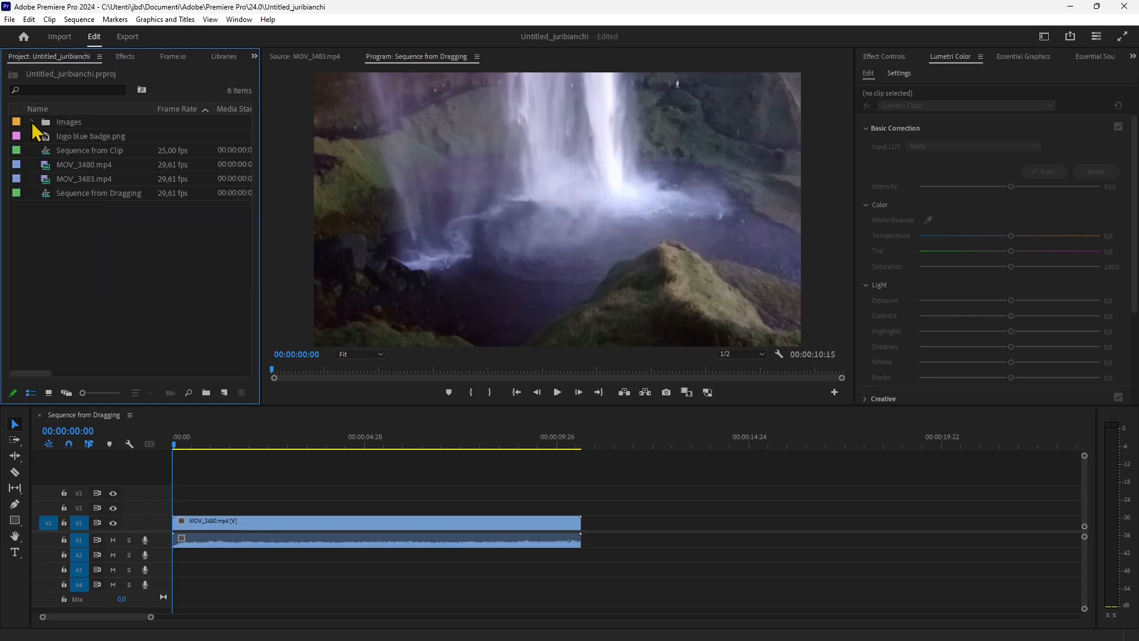
left_click(32, 122)
left_click(33, 122)
left_click(33, 120)
left_click(33, 122)
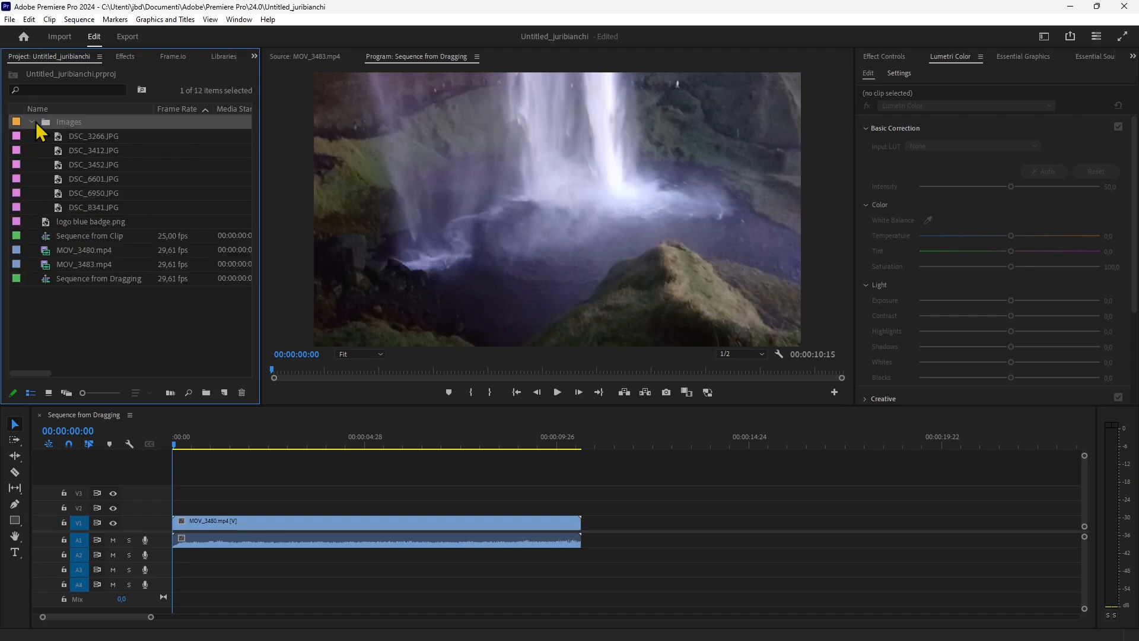
left_click(33, 122)
- Create a bin named Graphics, move logo blue badge.png into it and collapse it
left_click(50, 138)
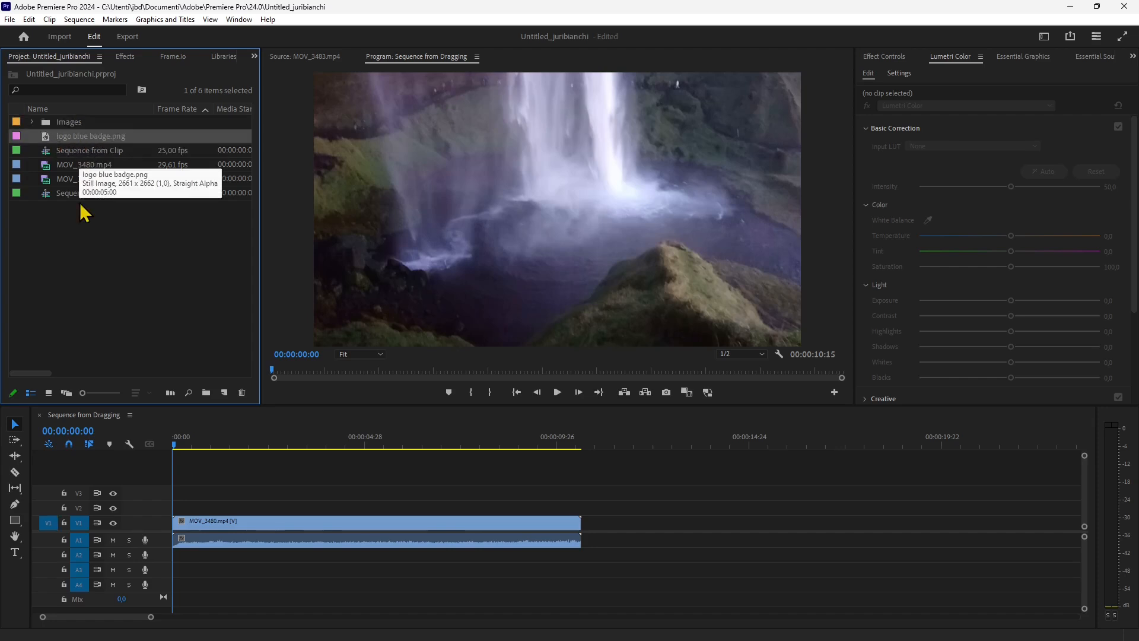
left_click(203, 393)
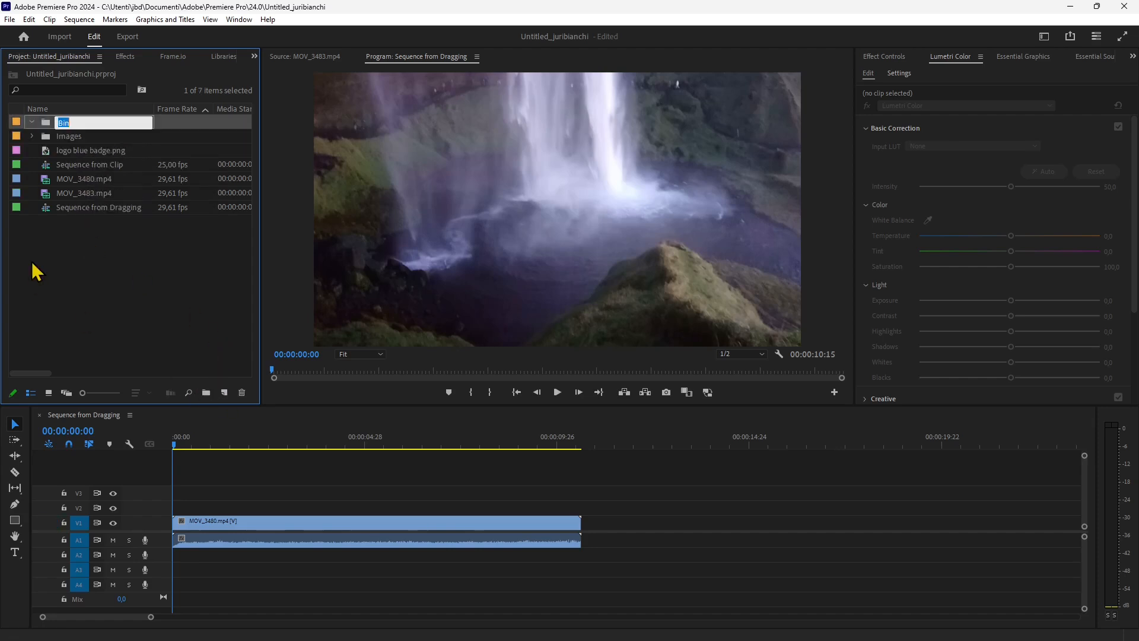
type("Graphics")
key("Tab")
key("Return")
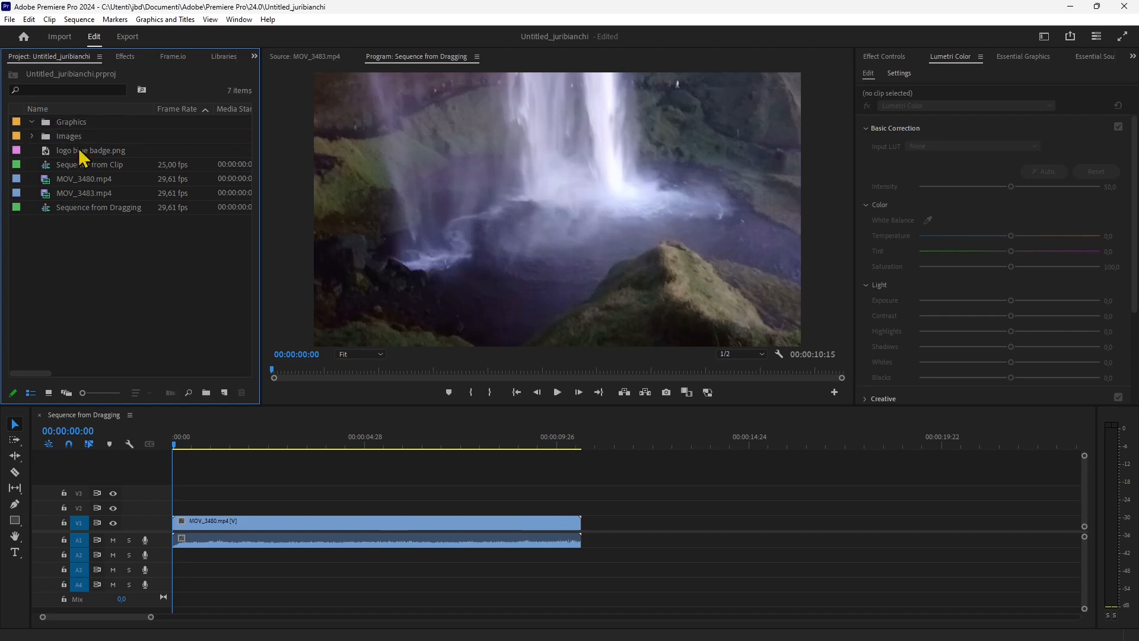
left_click(51, 150)
left_click_drag(44, 136, 47, 123)
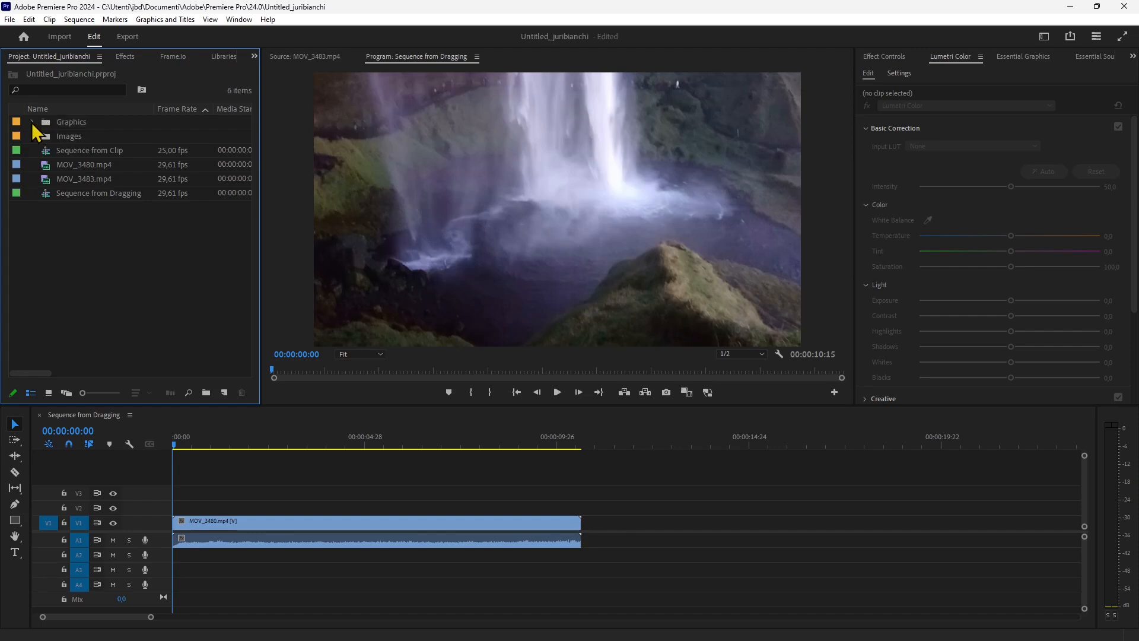
- Create a bin named Movies from the selected clips MOV_3480.mp4 and MOV_3483.mp4, and collapse it
left_click(69, 168)
left_click(84, 242)
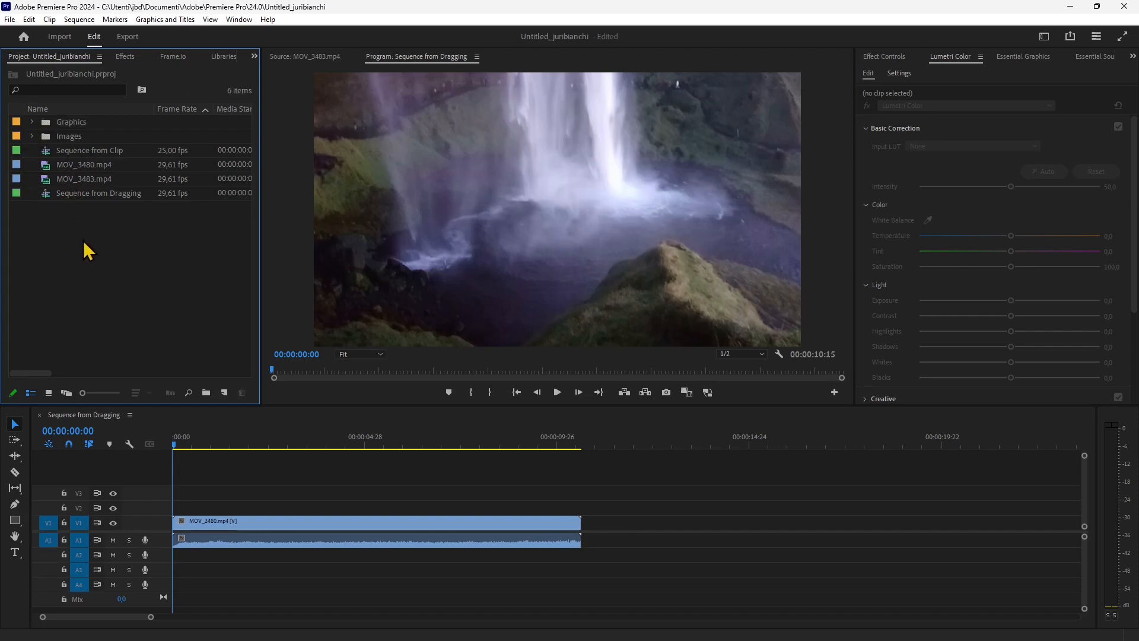
left_click(64, 165)
left_click(71, 179, "ctrl")
right_click(71, 178)
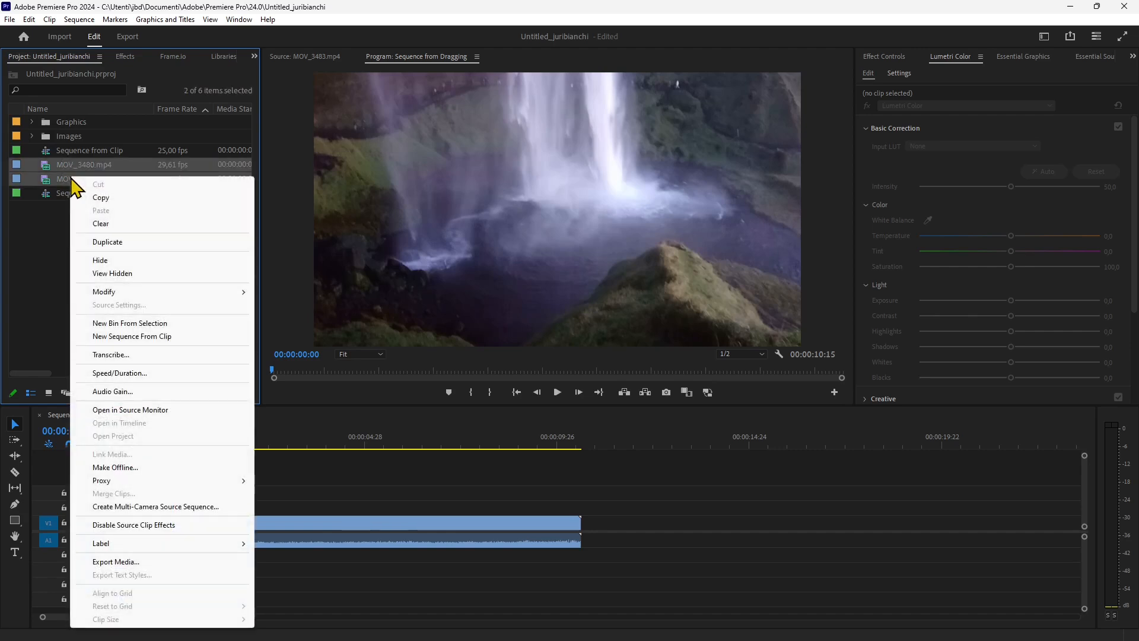
left_click(126, 323)
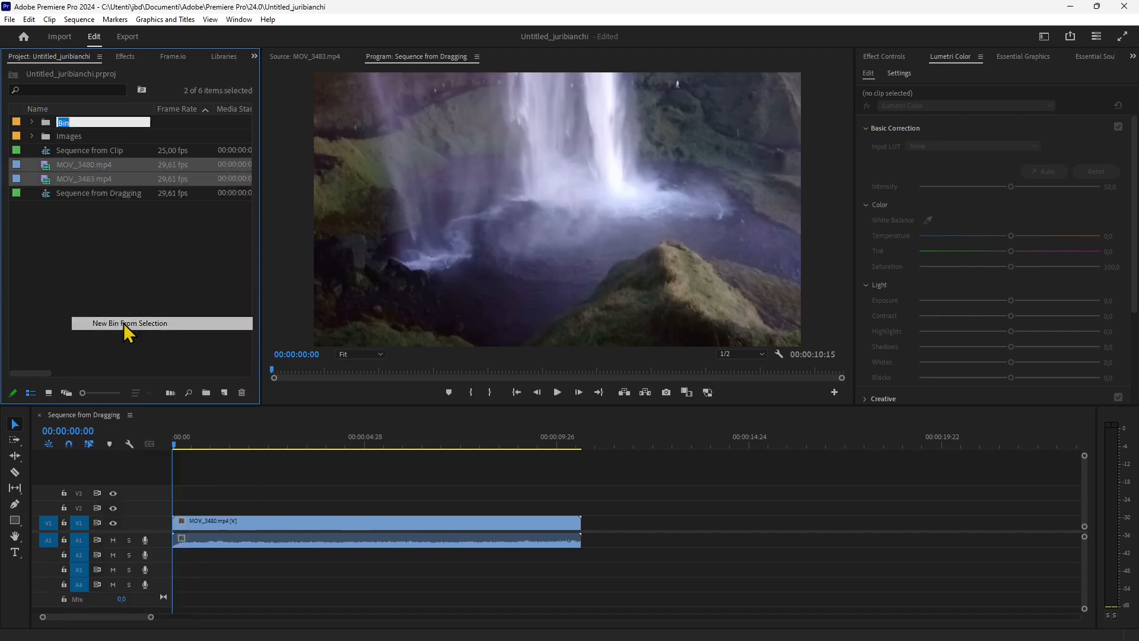
type("Movies")
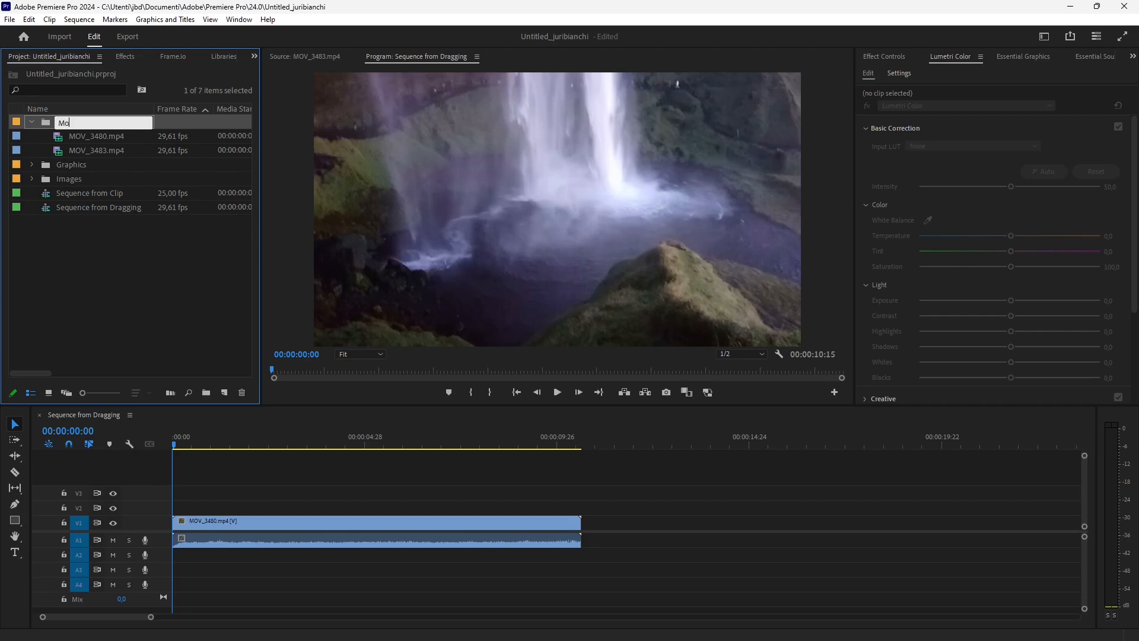
key("Tab")
left_click(33, 122)
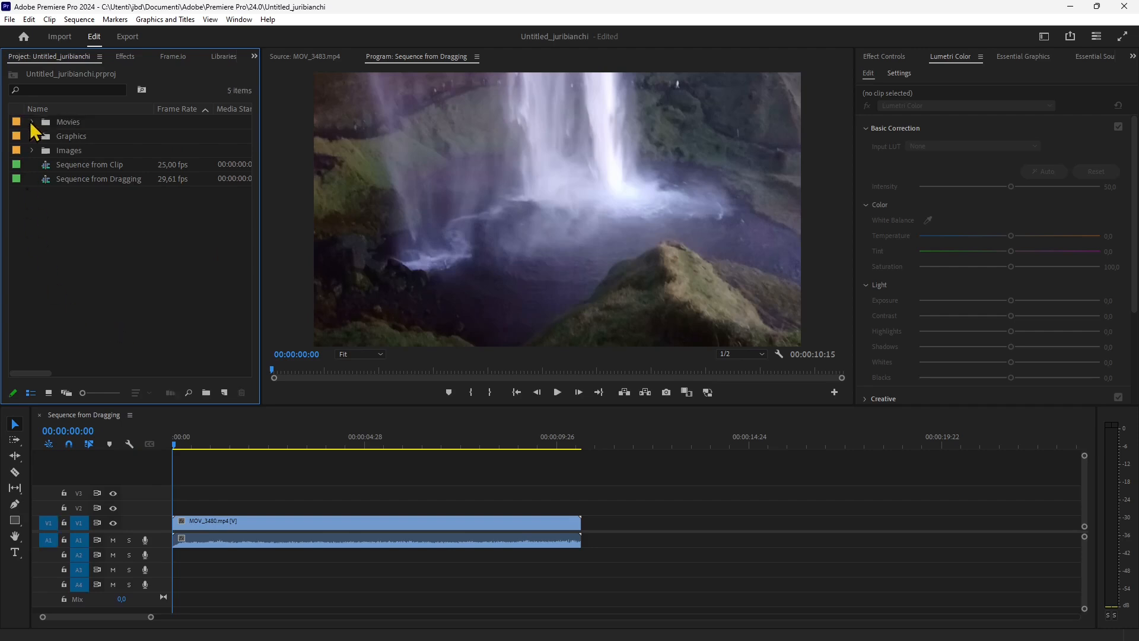
left_click(65, 165)
left_click(68, 178)
left_click(89, 226)
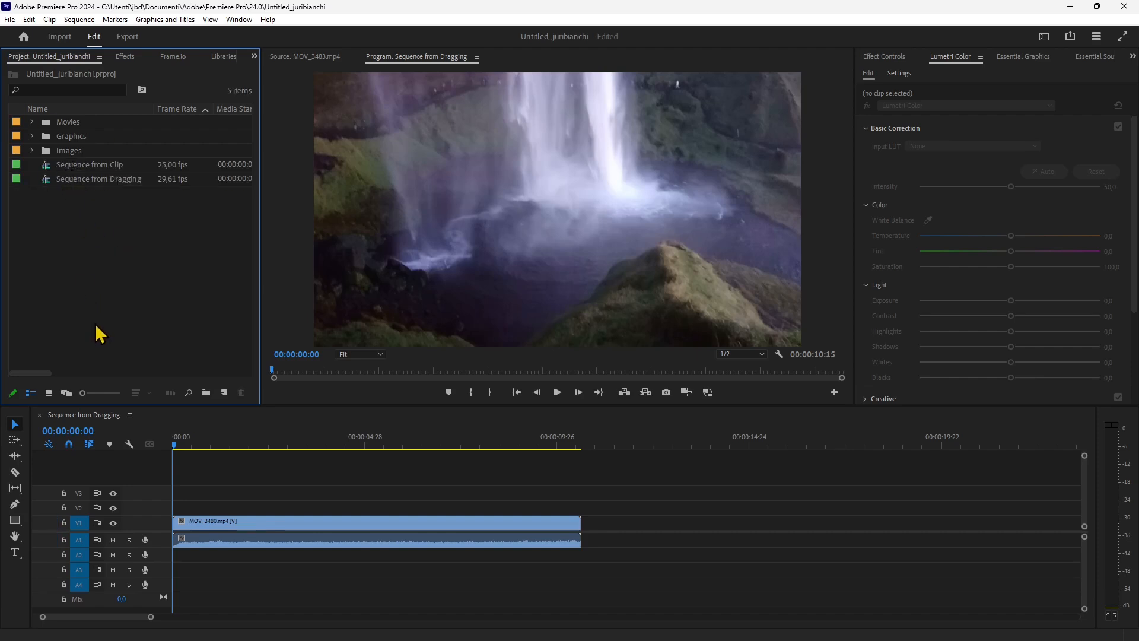
- Start a new sequence from the new-item options and review its settings, tracks and VR video options before returning to the presets
left_click(225, 392)
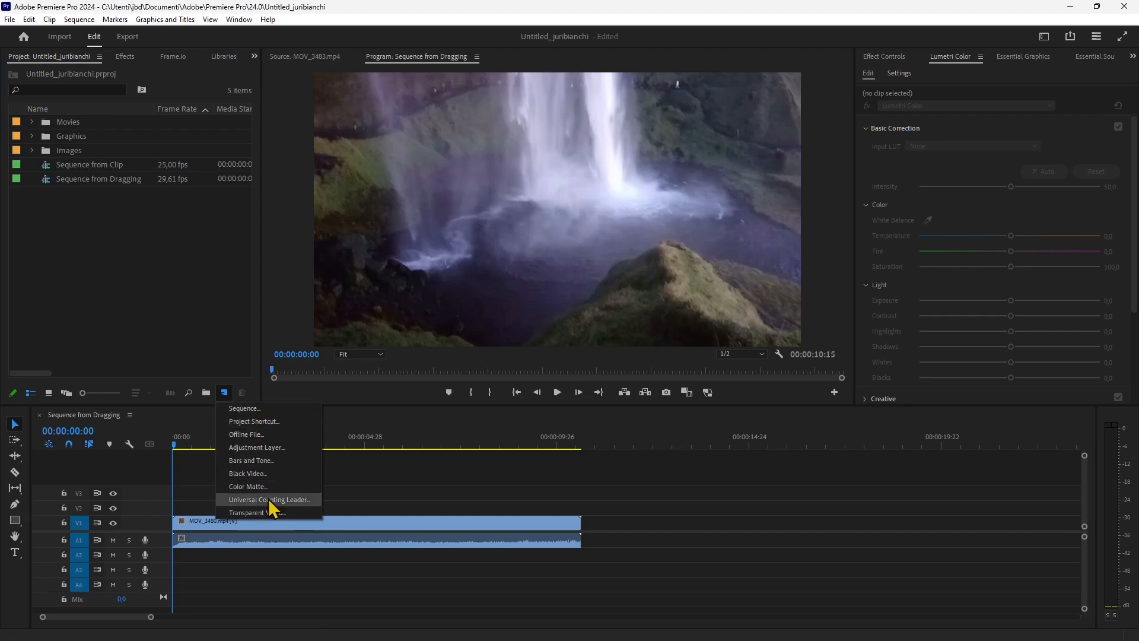
left_click(240, 414)
left_click_drag(443, 82, 380, 83)
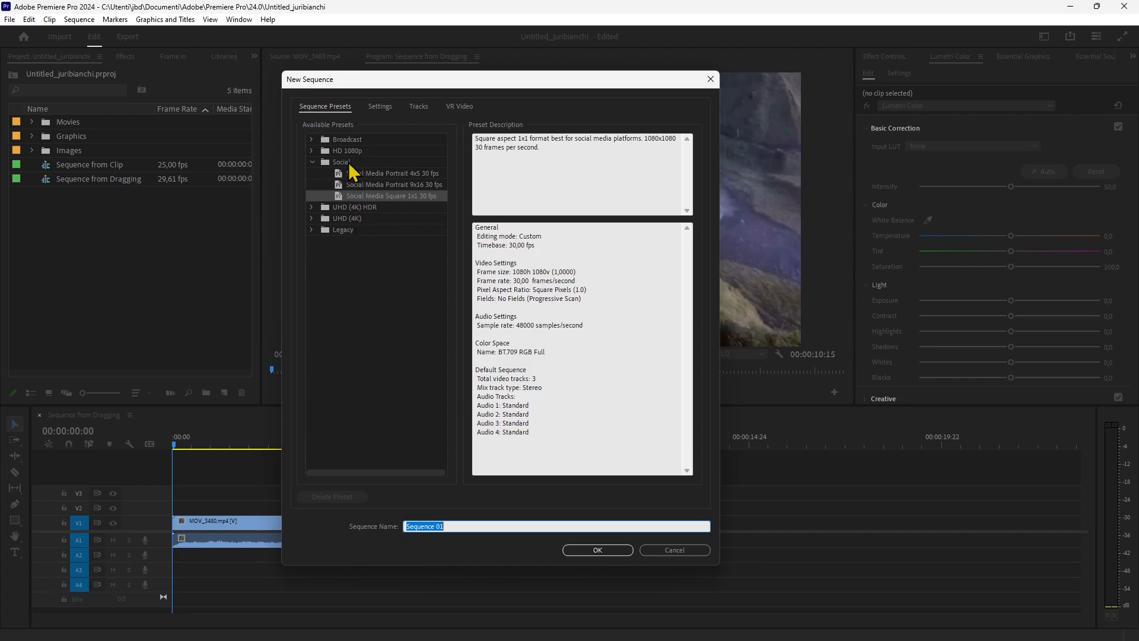
left_click(377, 107)
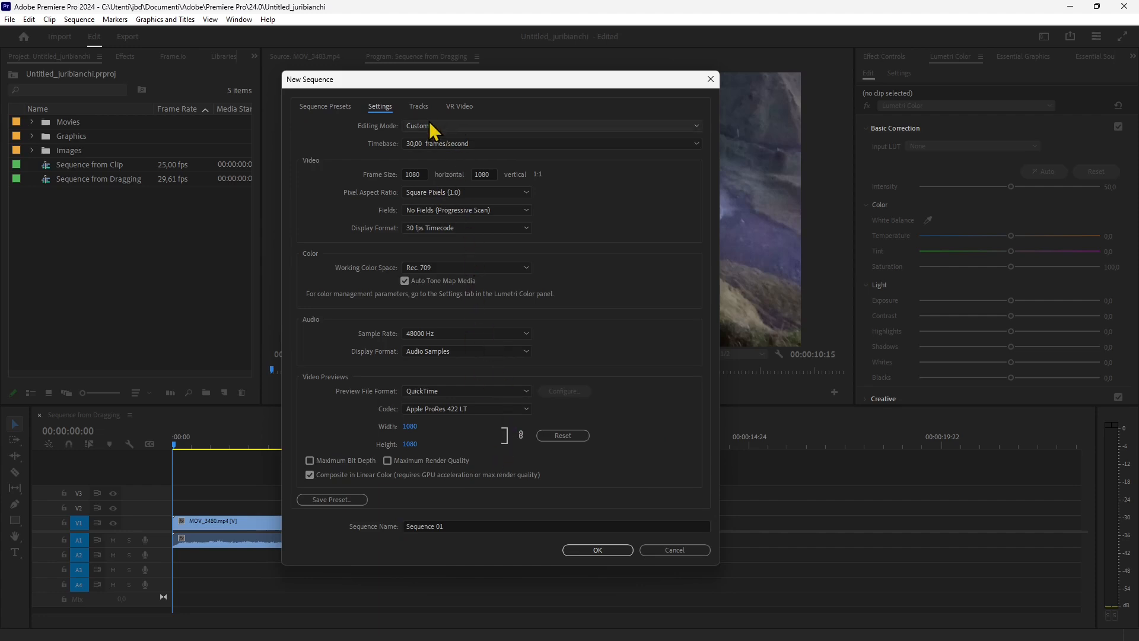
left_click(418, 106)
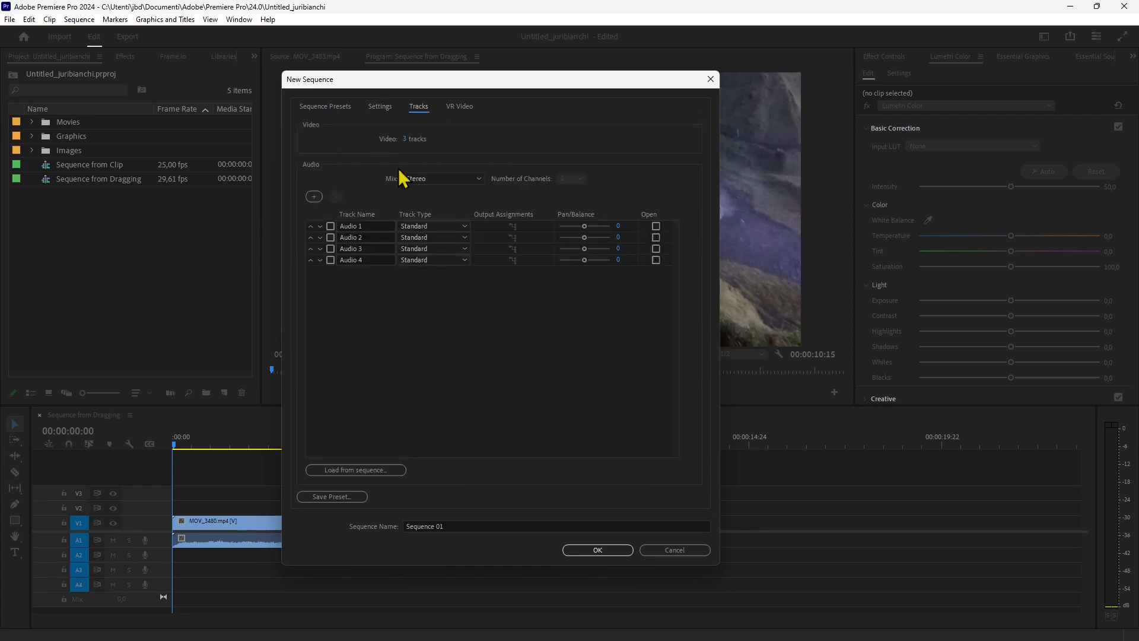
left_click(460, 106)
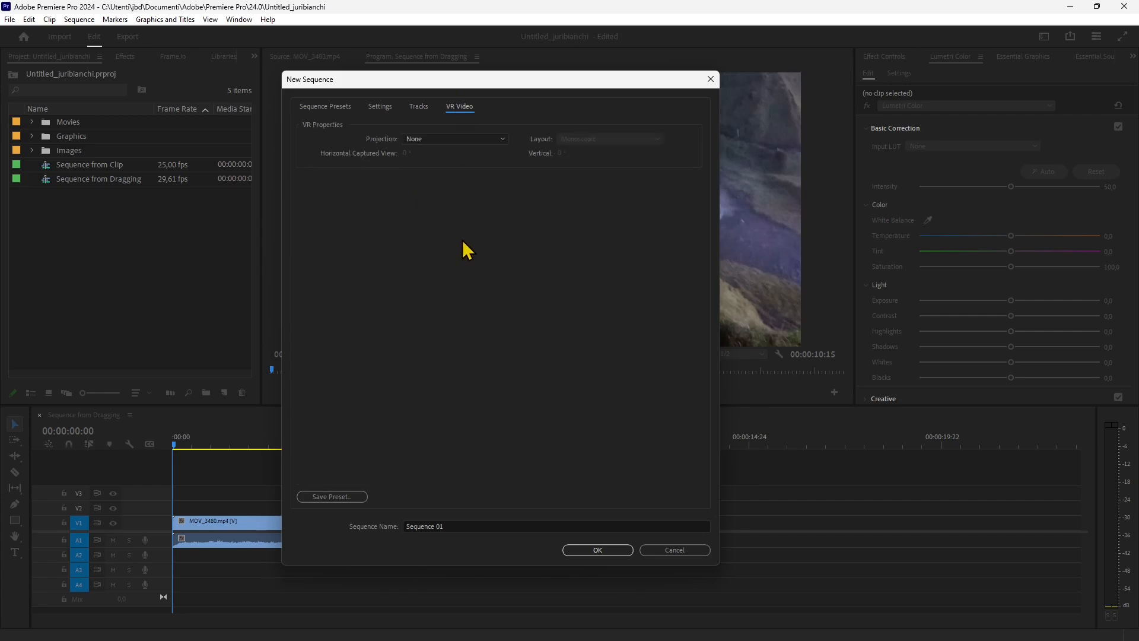
left_click(331, 106)
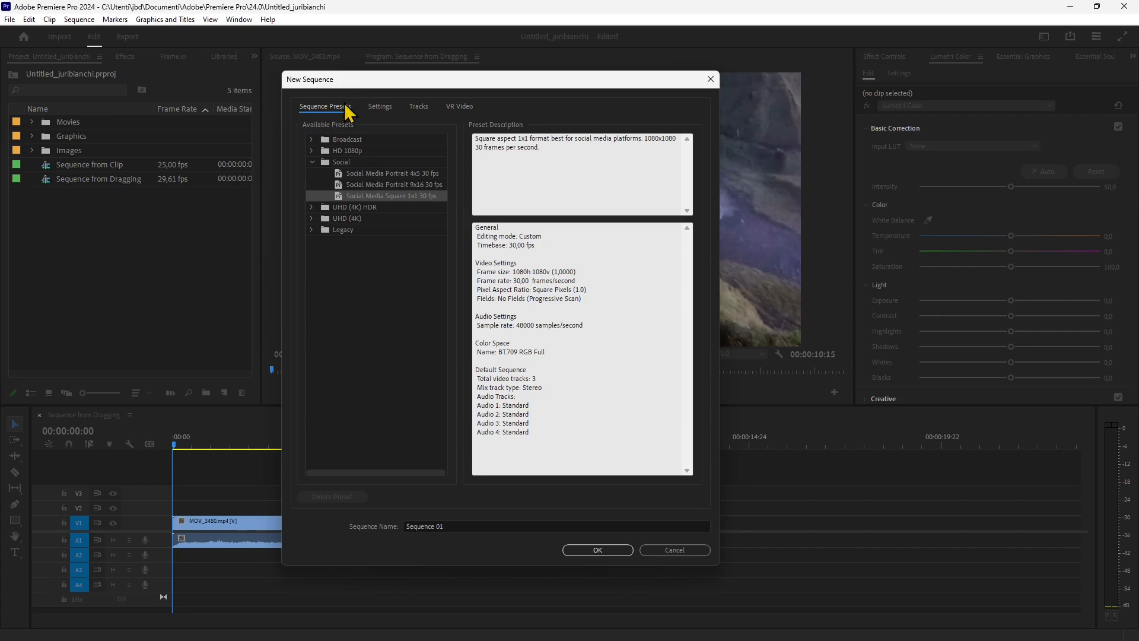
- Compare the Social sequence presets for portrait 4x5, portrait 9x16 and square 1x1, examining the square preset's frame size
left_click(358, 174)
left_click(360, 186)
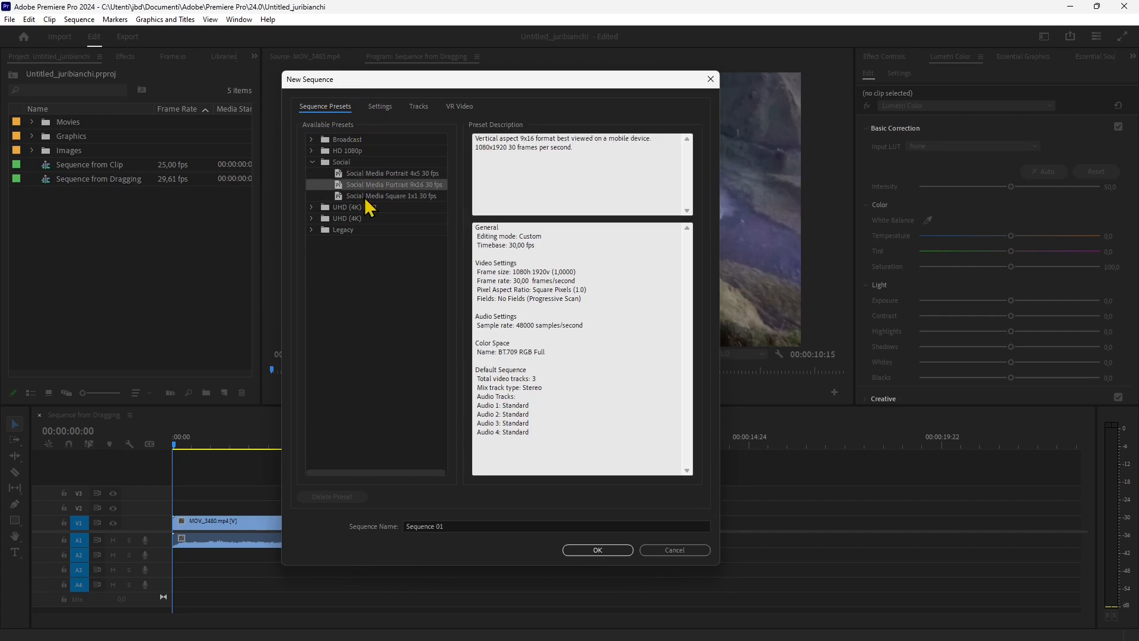
left_click(366, 198)
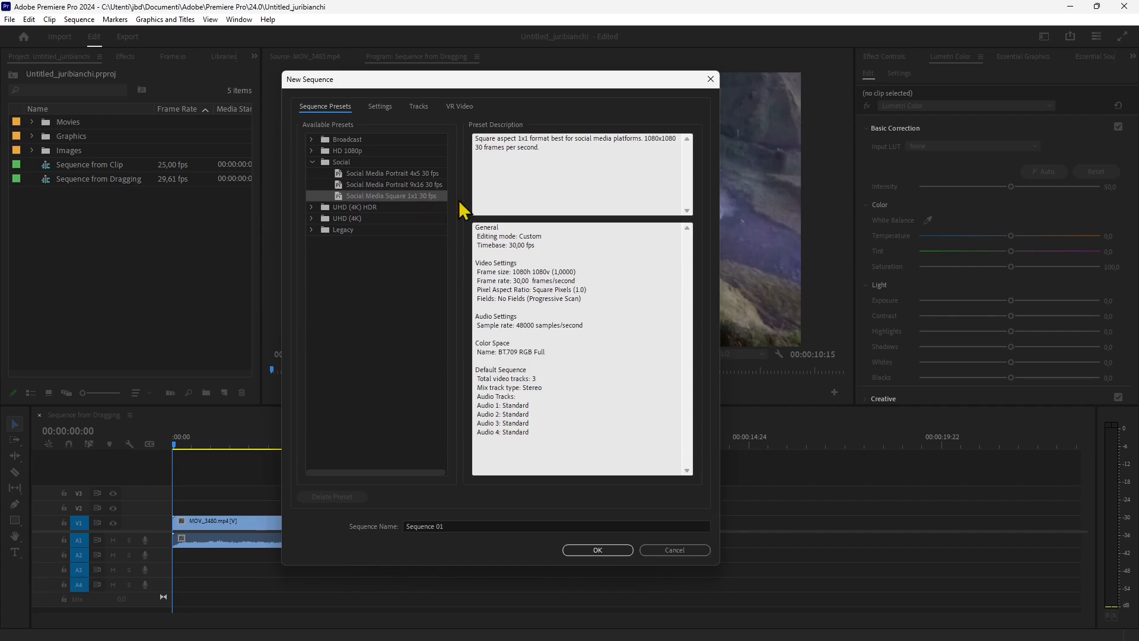
left_click_drag(646, 140, 686, 139)
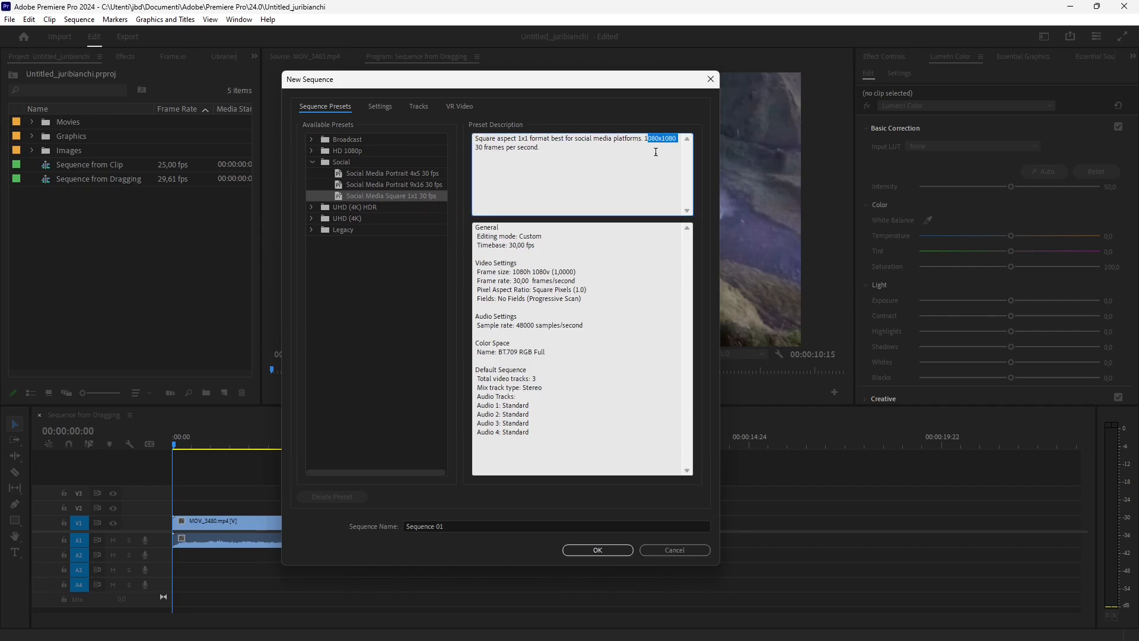
- Look through the UHD (4K) and HD 1080p presets, and choose Social Media Square 1x1 30 fps for the new sequence
left_click(338, 240)
left_click(313, 218)
left_click(356, 233)
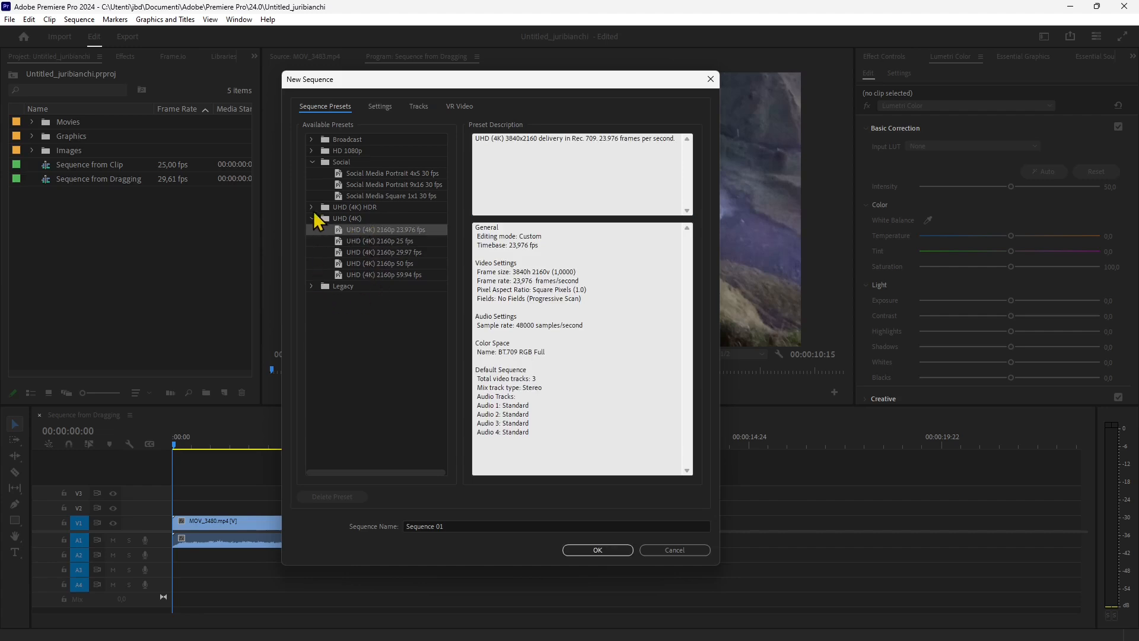
left_click(312, 151)
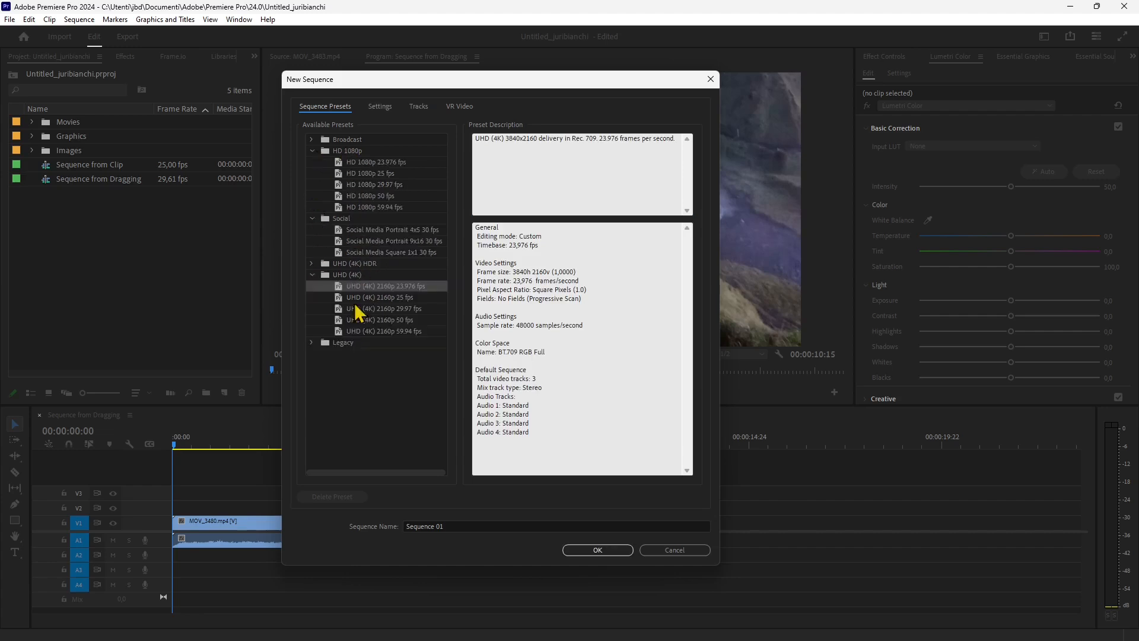
left_click(401, 252)
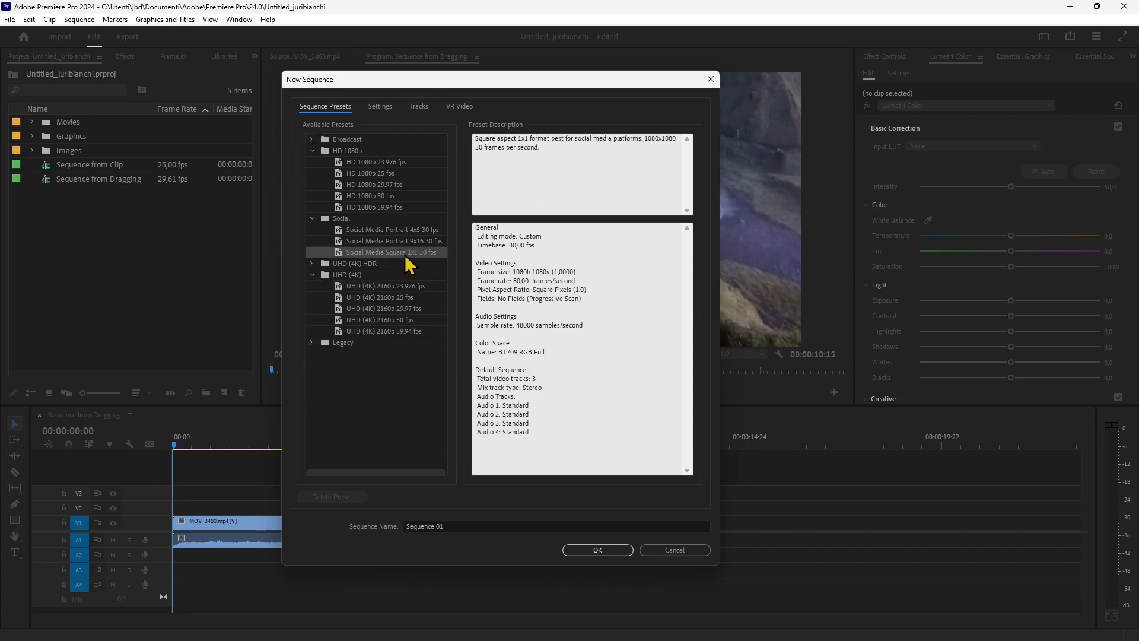
- Name the new sequence Sequence Social Preset and create it
left_click(473, 527)
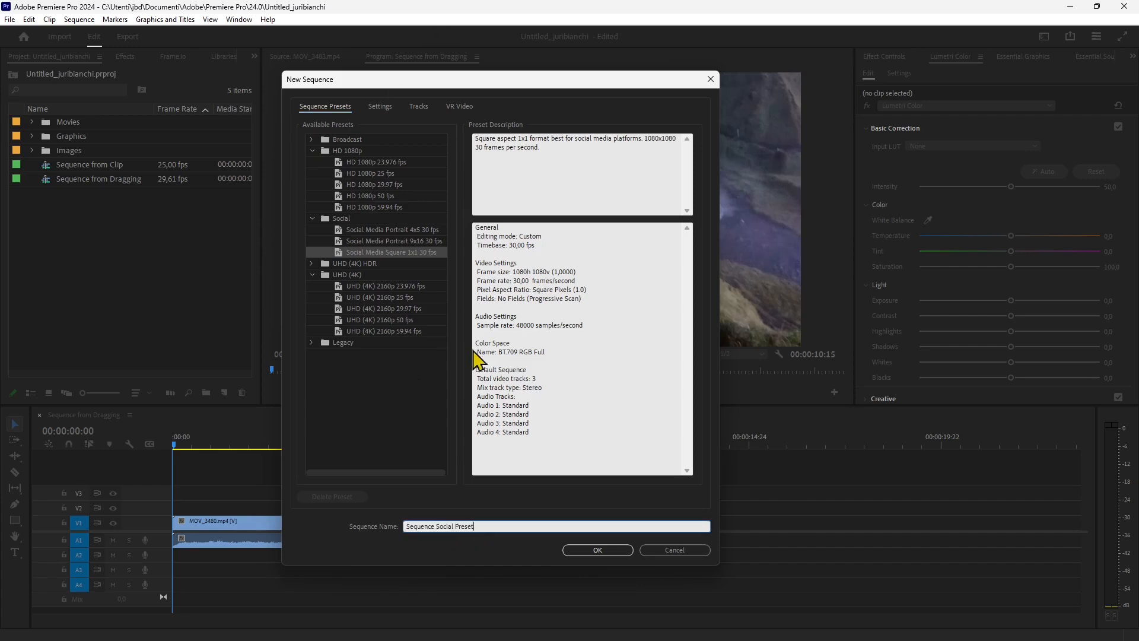
left_click(587, 549)
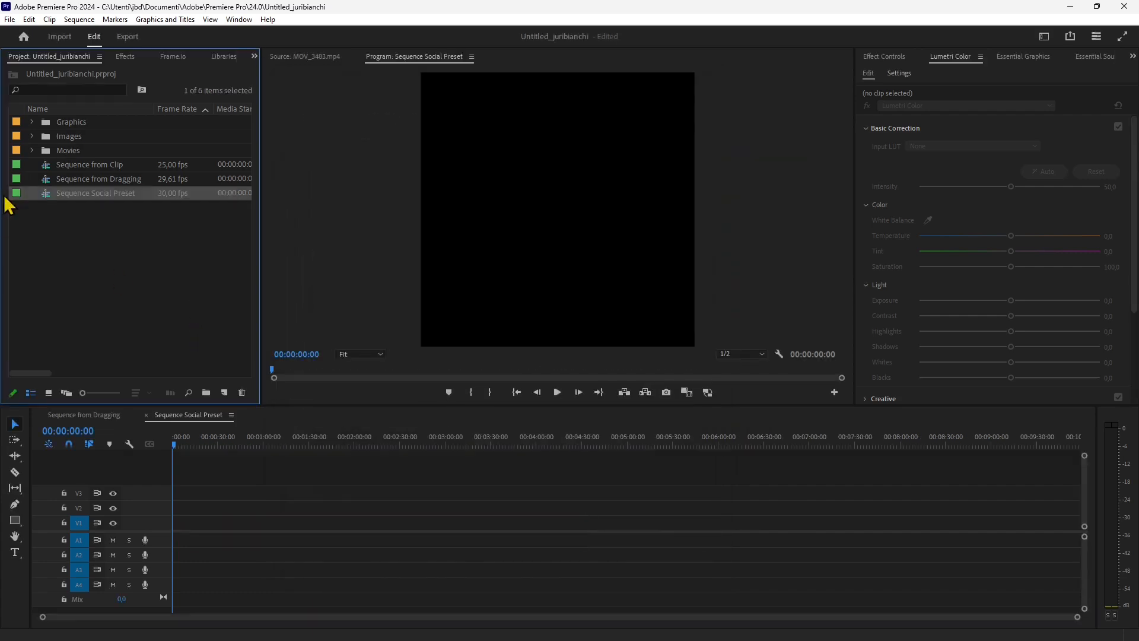
- Start another new sequence and set its editing mode to HDV 1080p and its timebase to 25,00 frames/second
left_click(225, 392)
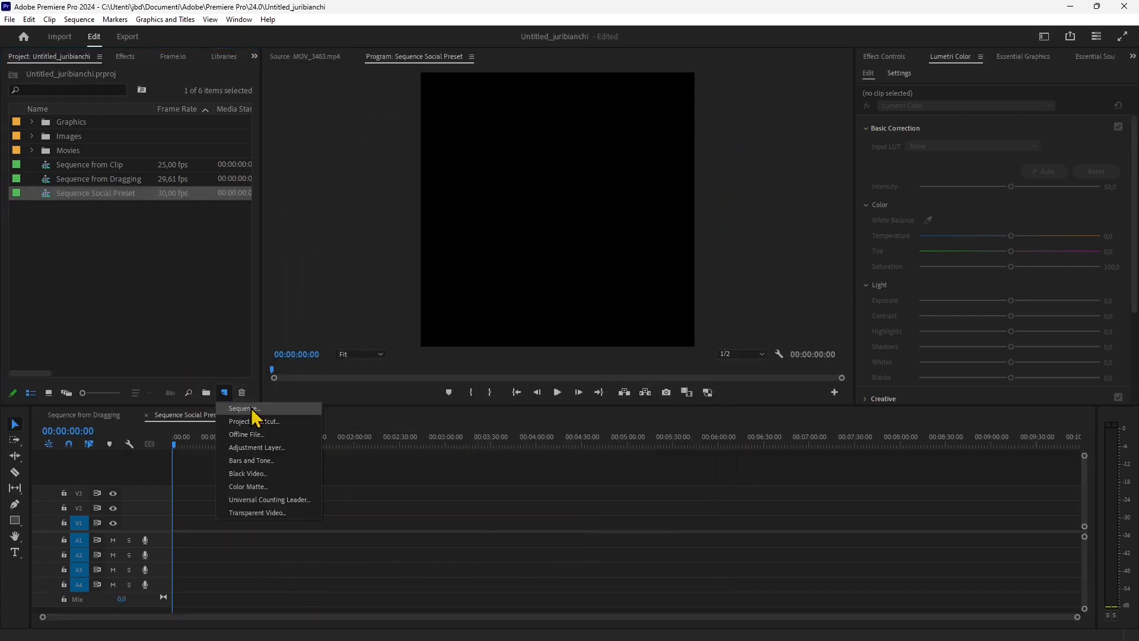
left_click(252, 407)
left_click(449, 107)
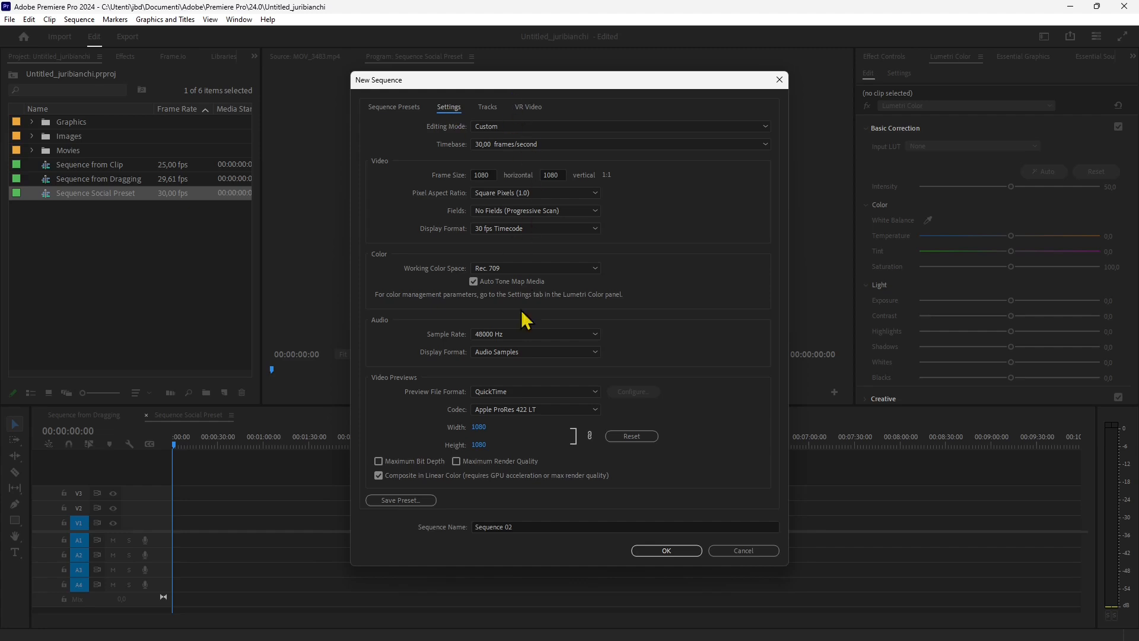
left_click(481, 128)
scroll(542, 450, "down", 3)
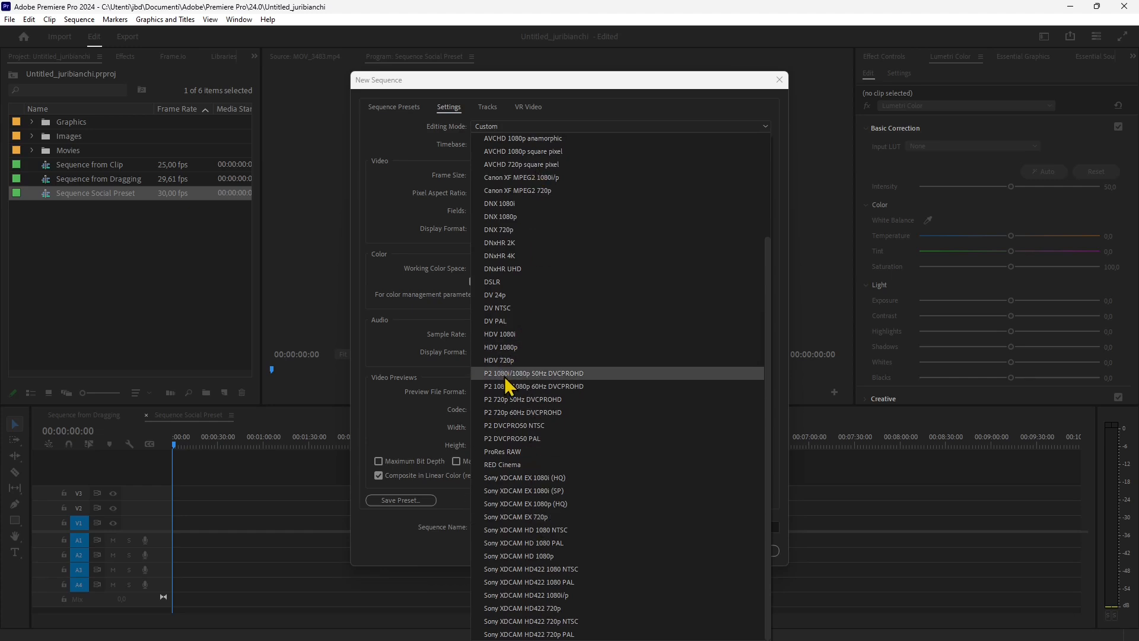
left_click(502, 348)
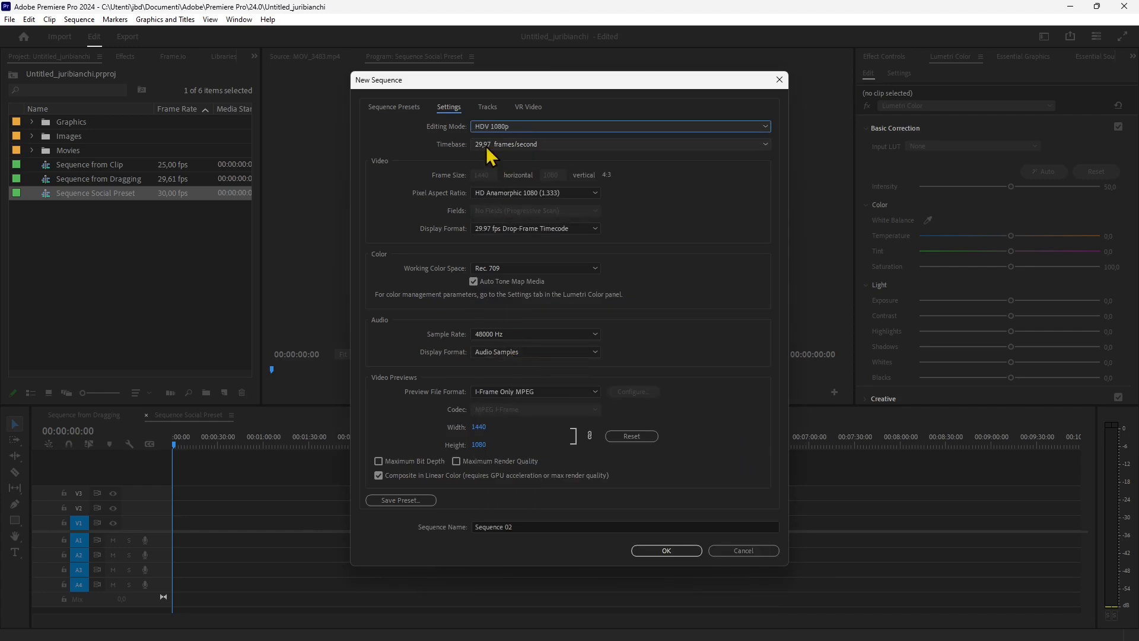
left_click(490, 147)
left_click(503, 169)
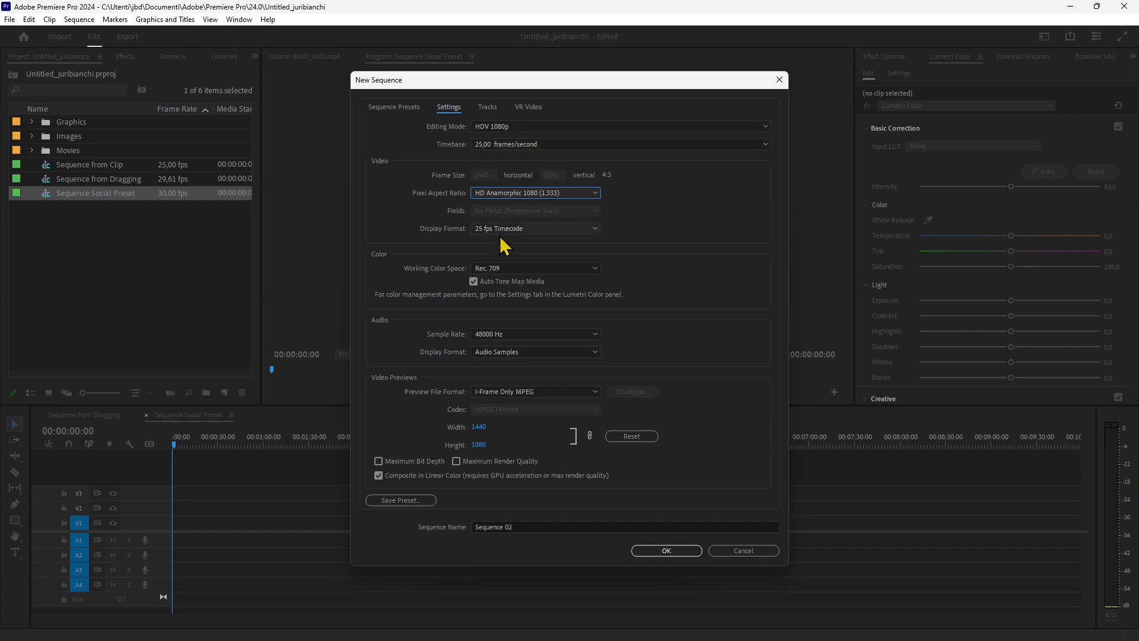
- Check the display format, preview size and editing mode options, create the sequence under its default name, and clear the project selection
left_click(513, 229)
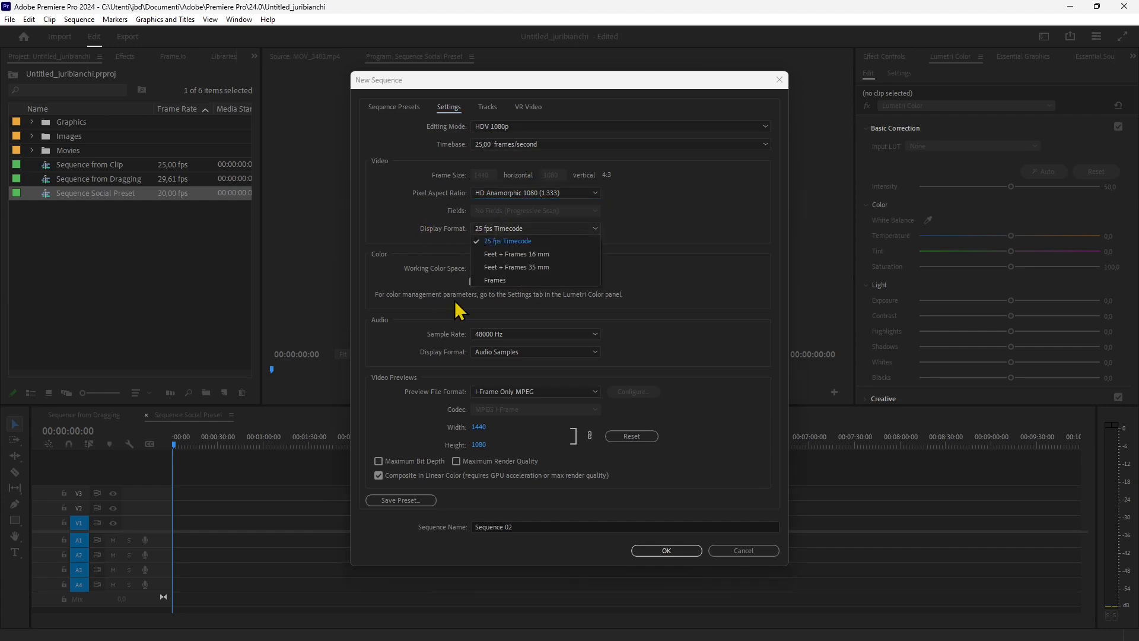
left_click(663, 214)
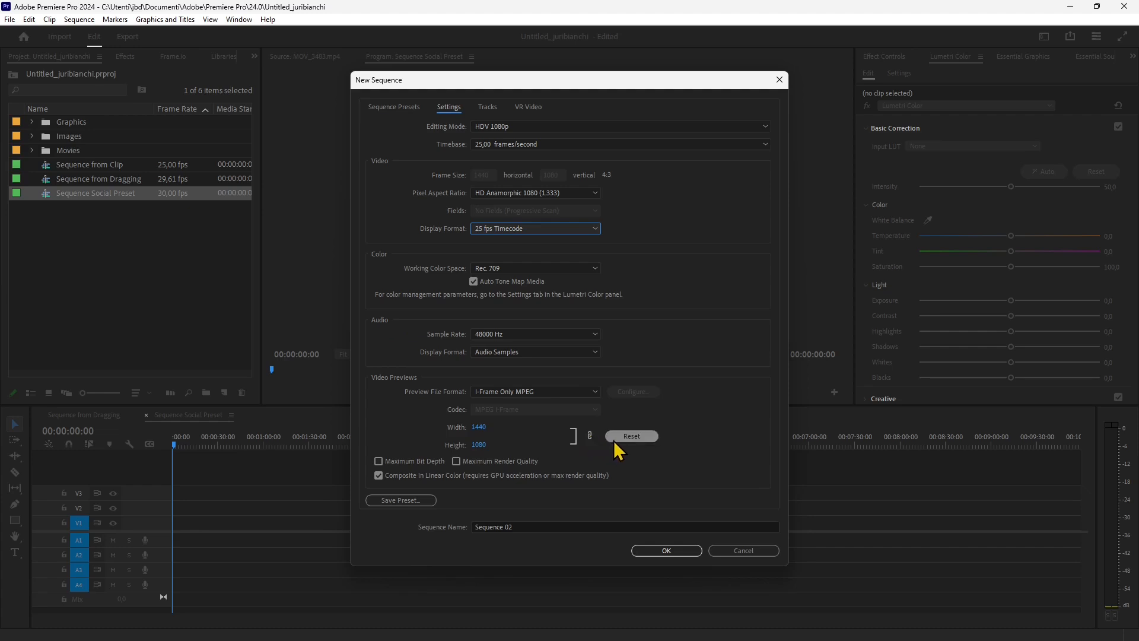
left_click(480, 427)
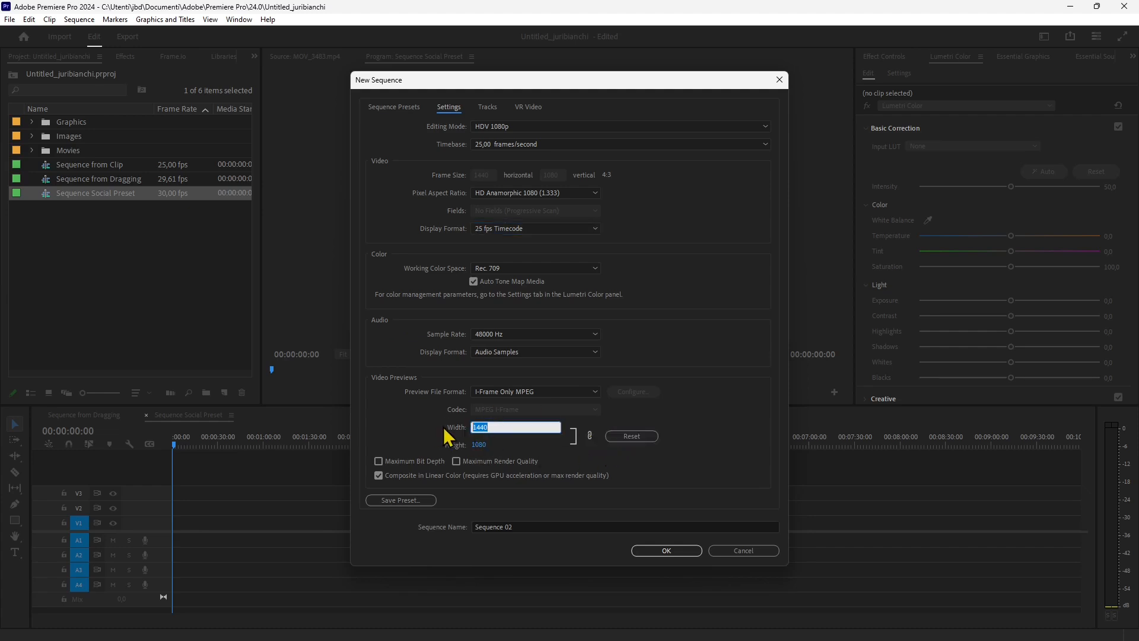
type("300")
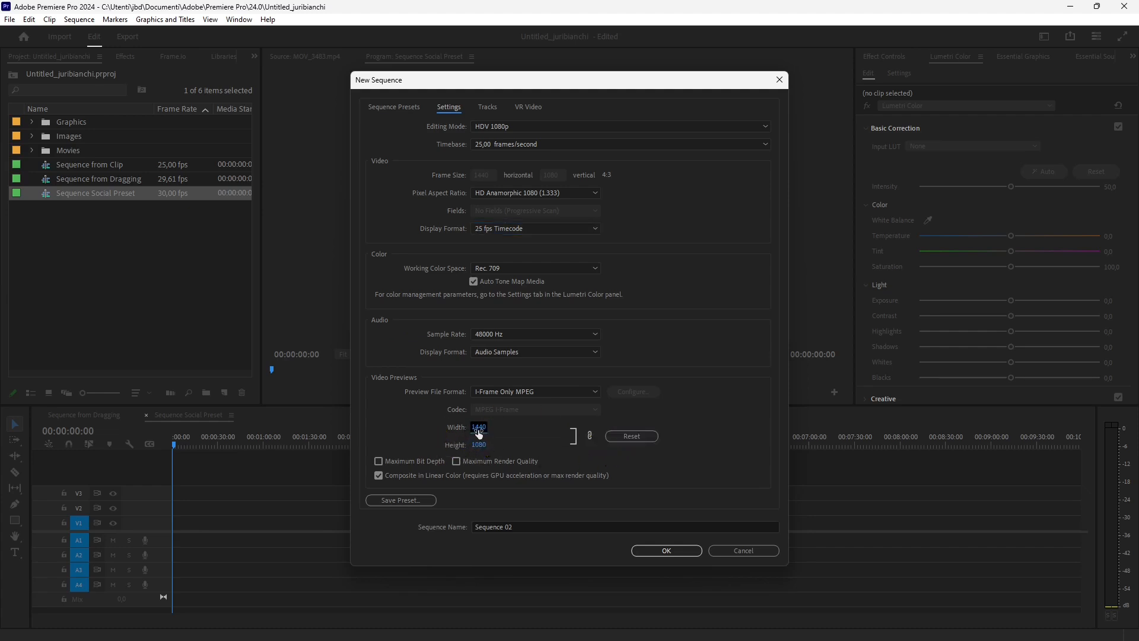
left_click(479, 445)
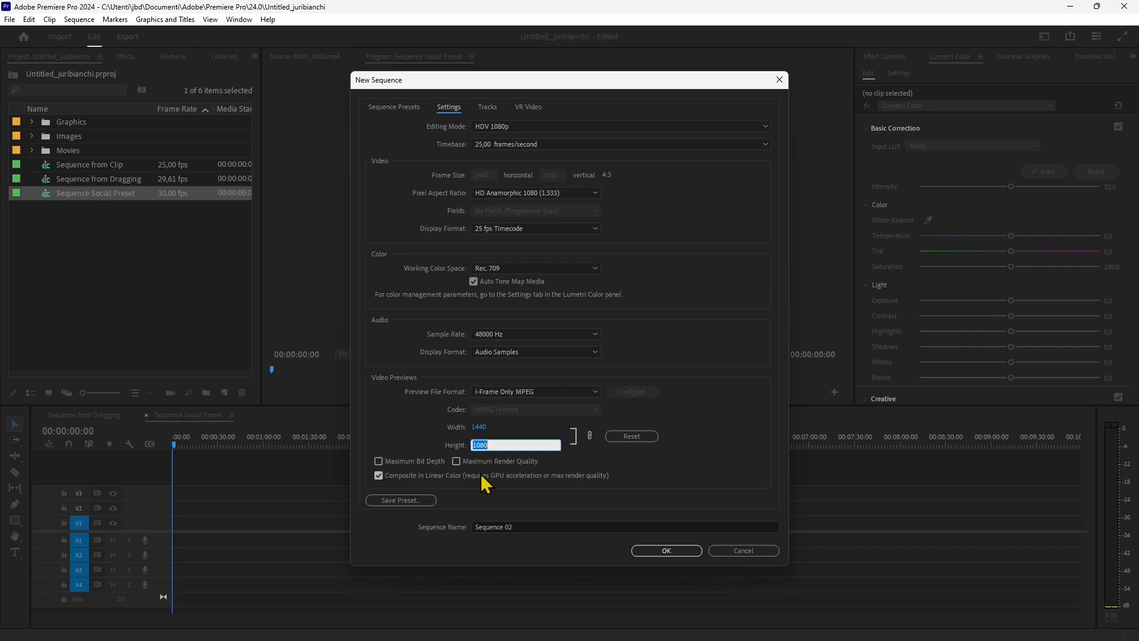
left_click(504, 126)
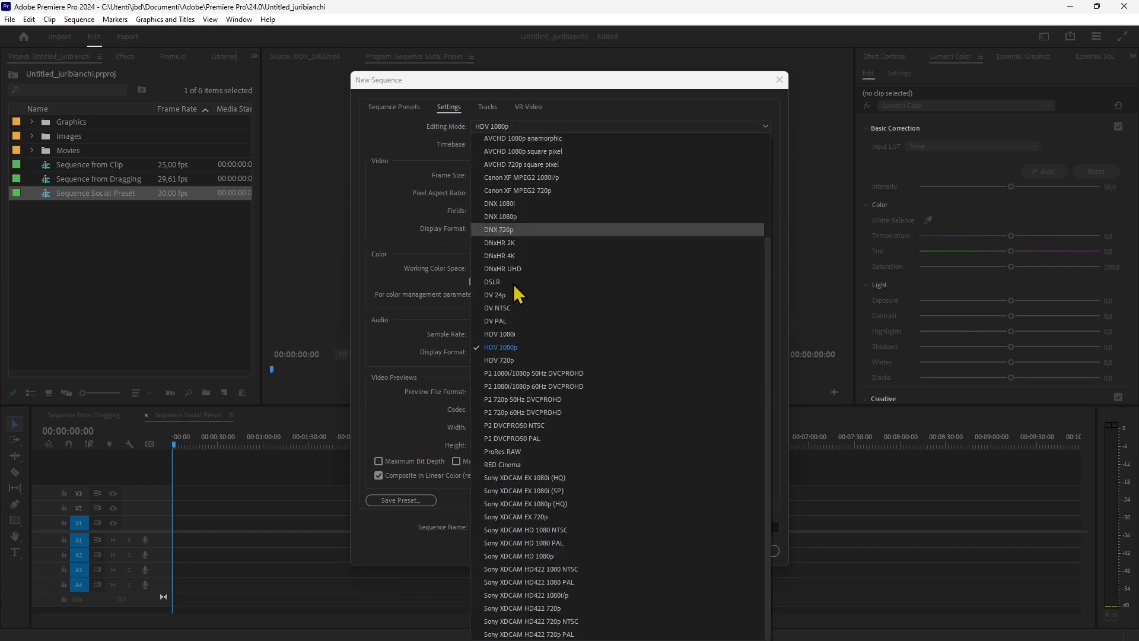
key("Escape")
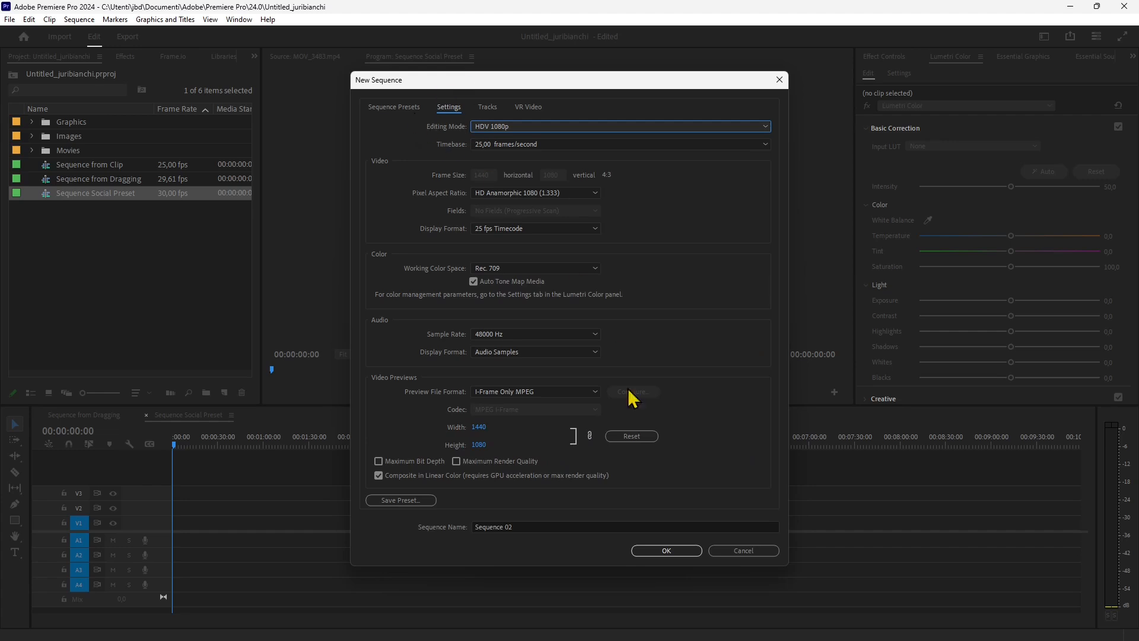
left_click(663, 548)
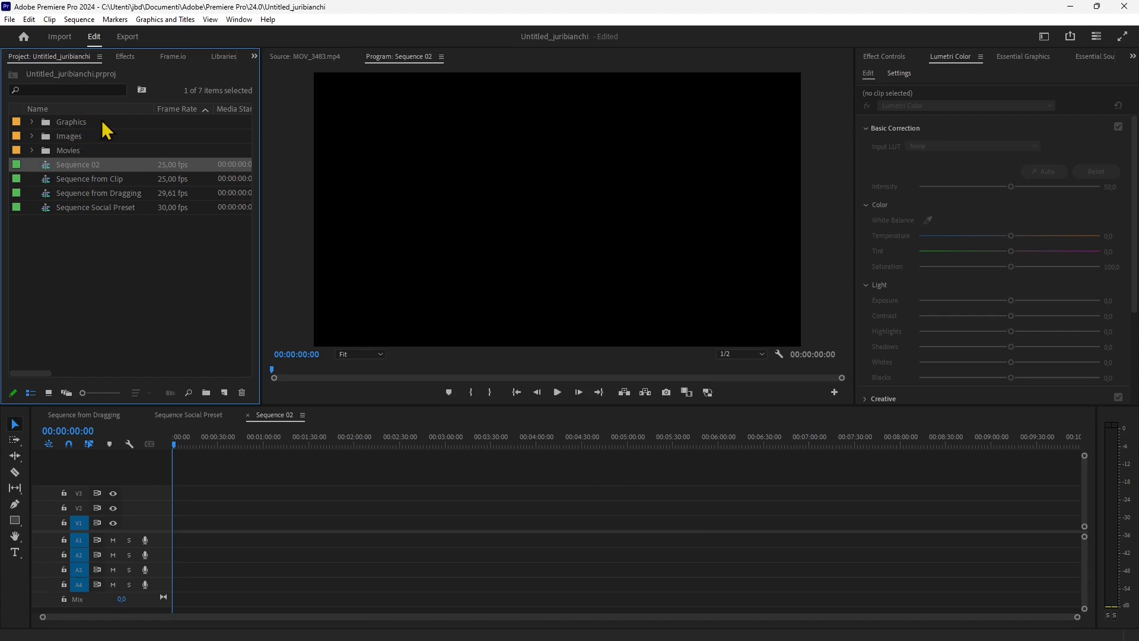
left_click(105, 325)
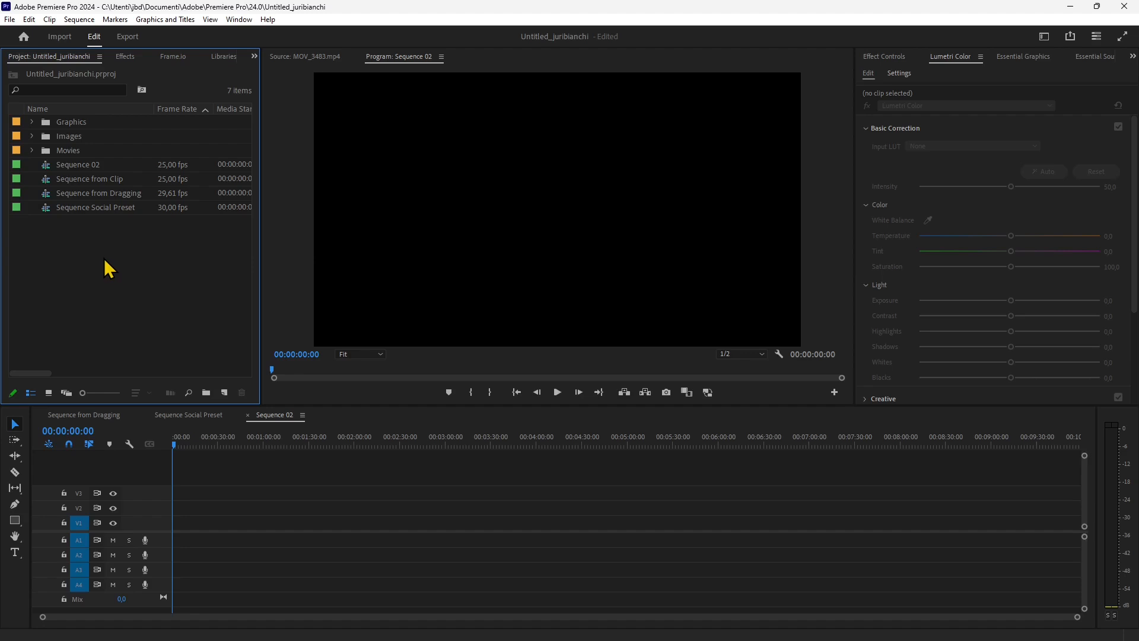
- Compare Sequence 02 with Sequence Social Preset in the project, and switch between the three sequences open in the timeline
left_click(70, 166)
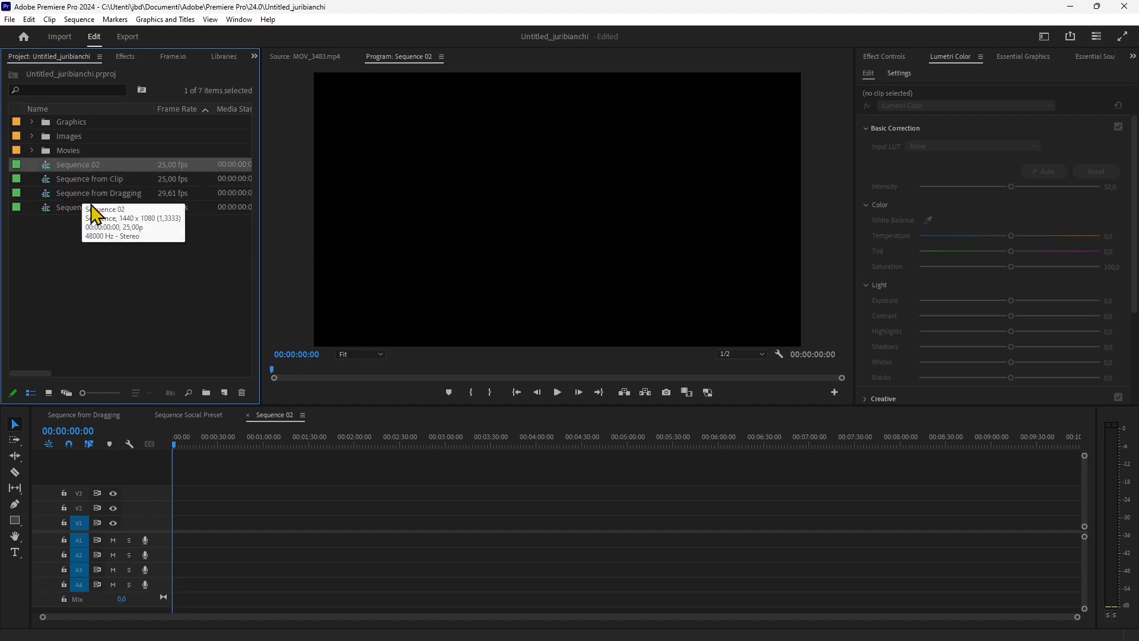
left_click(111, 210)
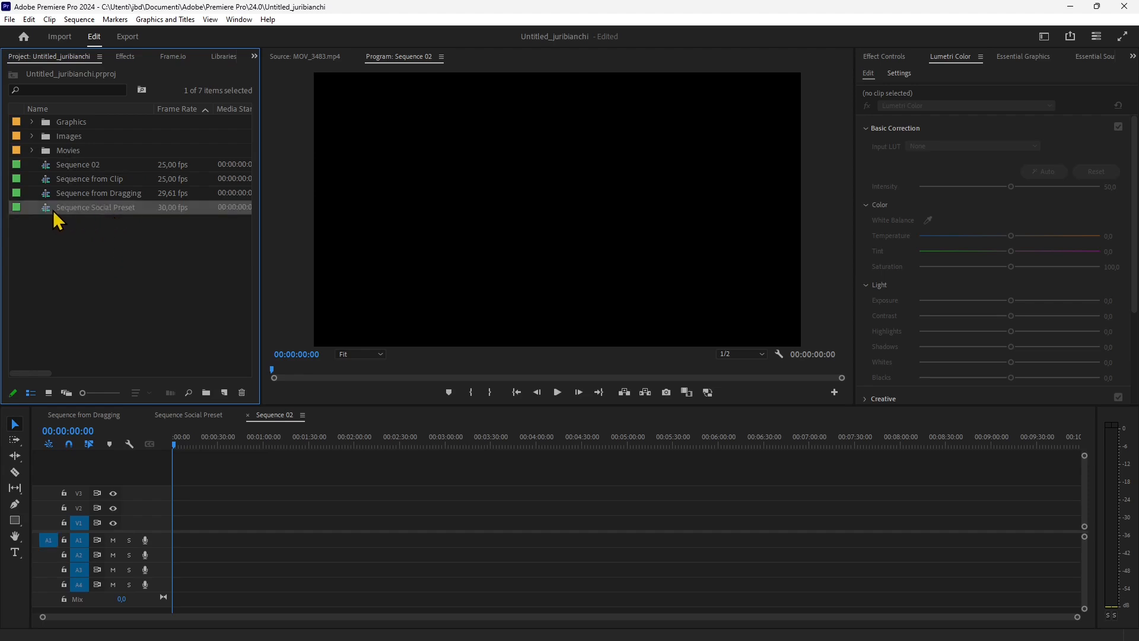
left_click(84, 209)
double_click(45, 207)
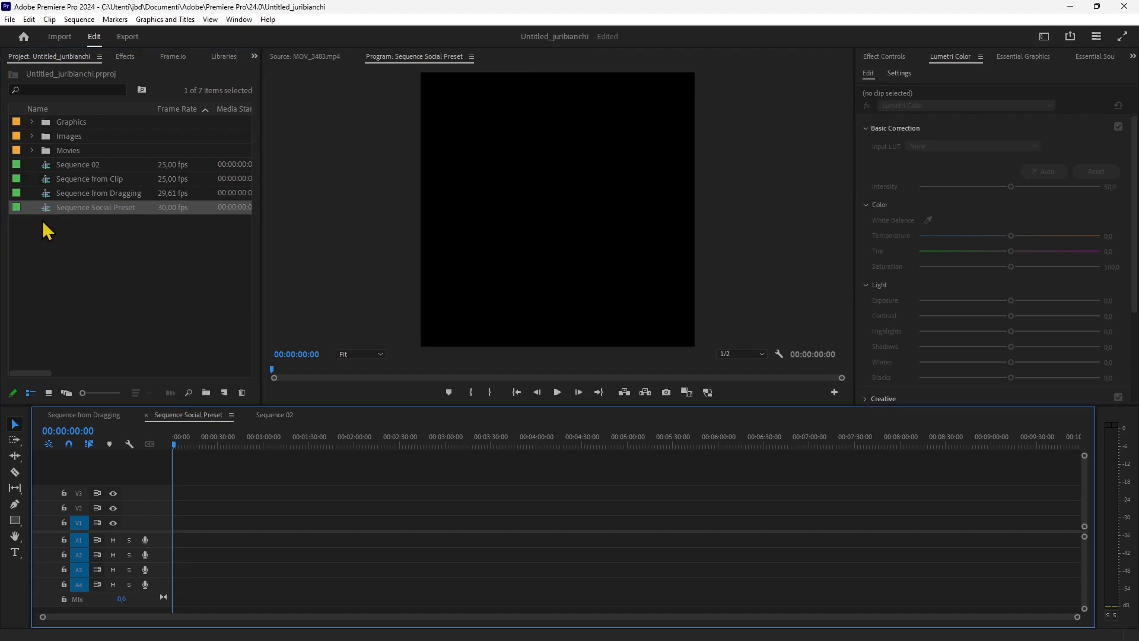
left_click(83, 415)
left_click(188, 414)
left_click(274, 415)
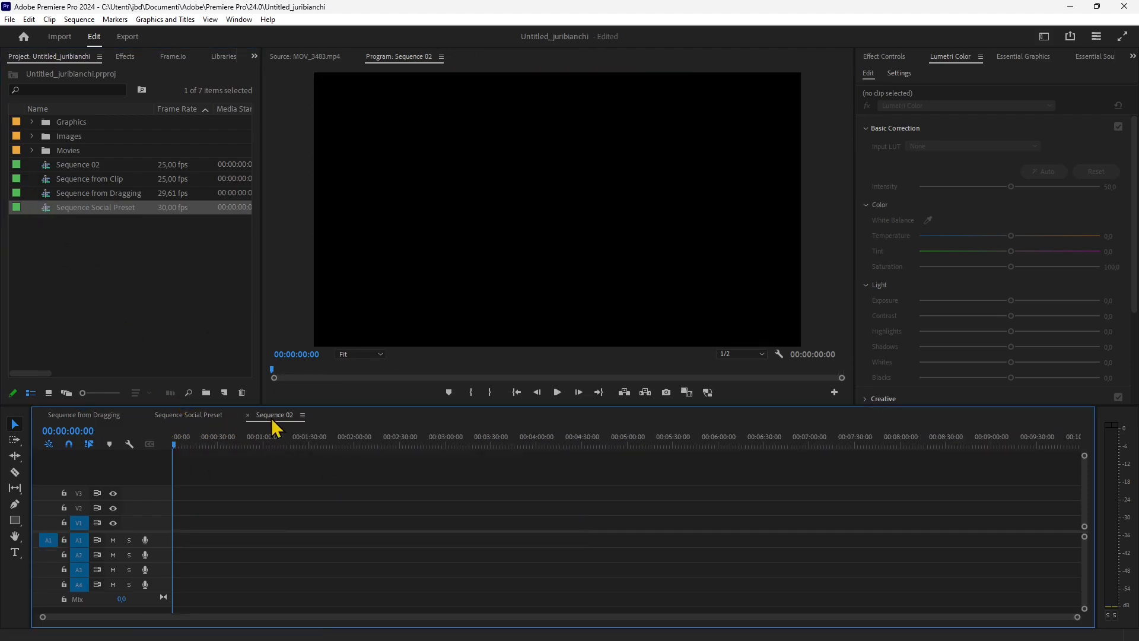
- Close Sequence 02 and Sequence from Dragging in the timeline, leaving Sequence Social Preset open
left_click(247, 415)
left_click(59, 418)
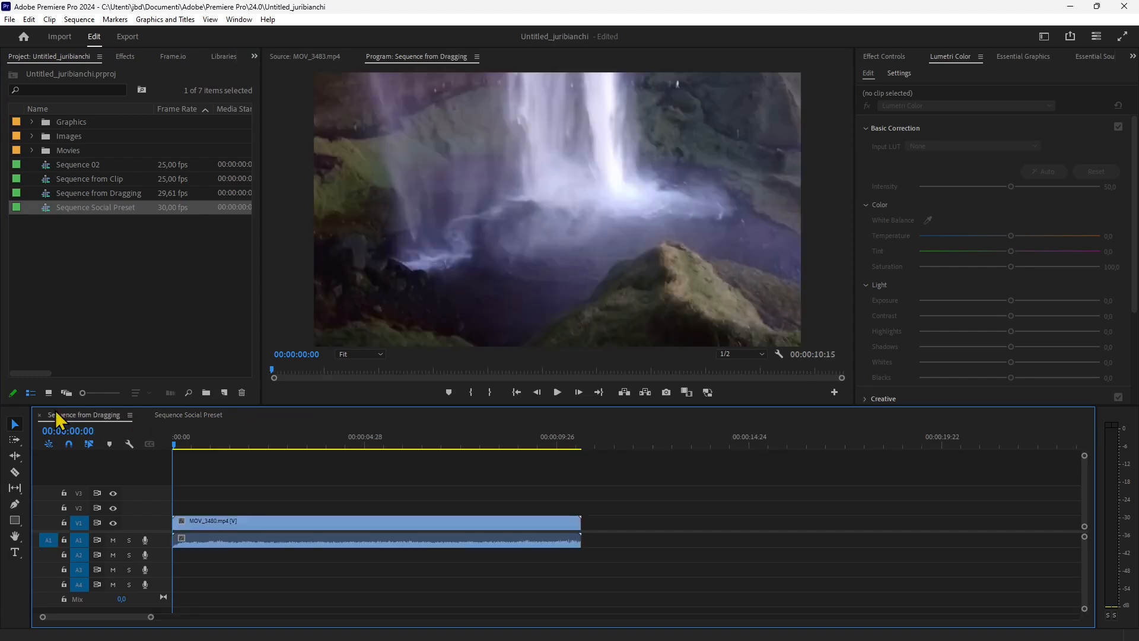
left_click(39, 415)
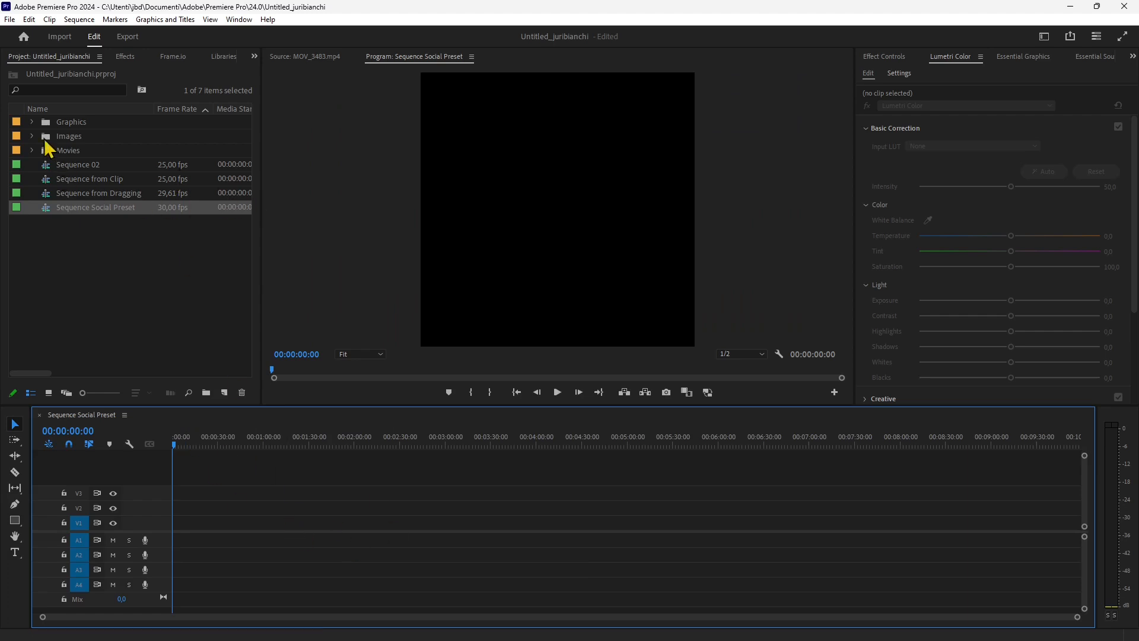
- Expand the Images bin, add DSC_3266.JPG at the start of track V1, and undo that addition
left_click(31, 136)
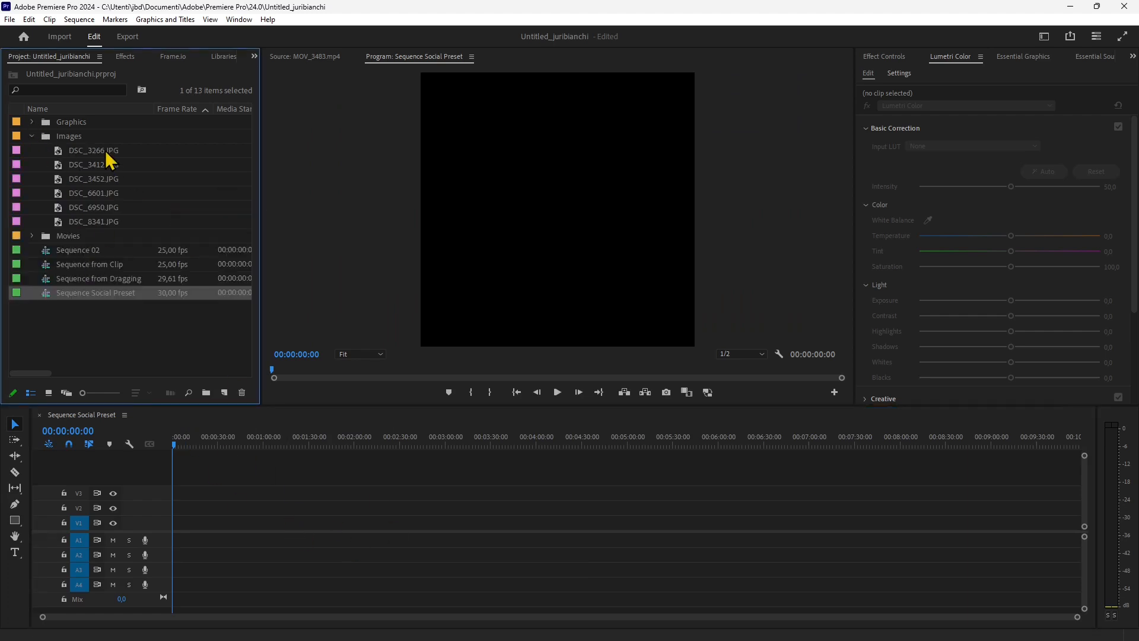
left_click(105, 151)
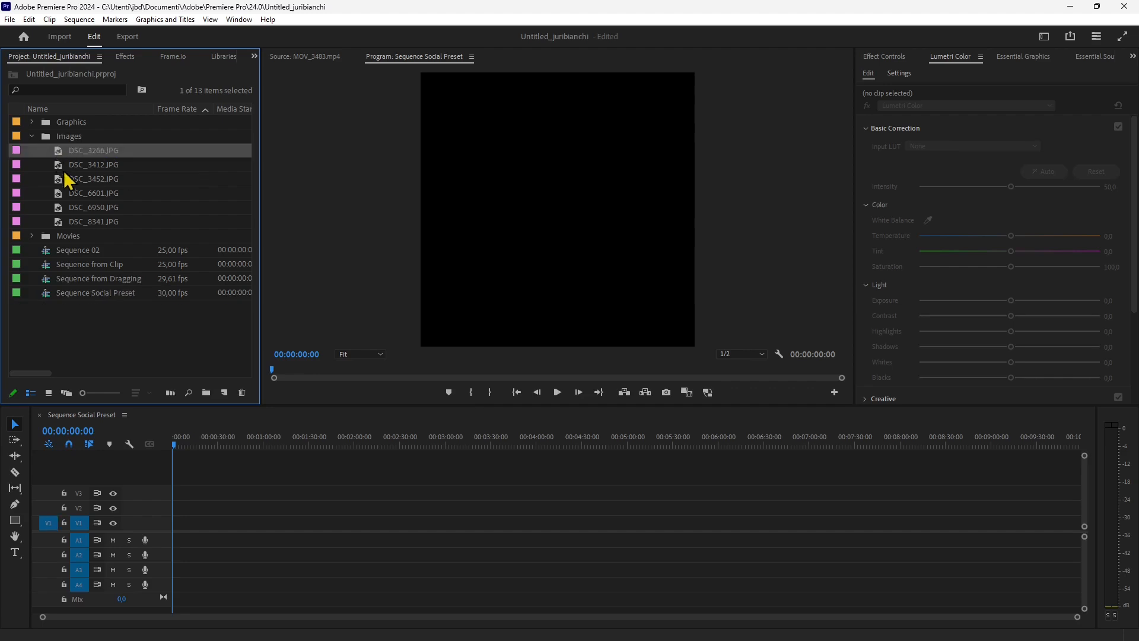
left_click_drag(60, 156, 179, 531)
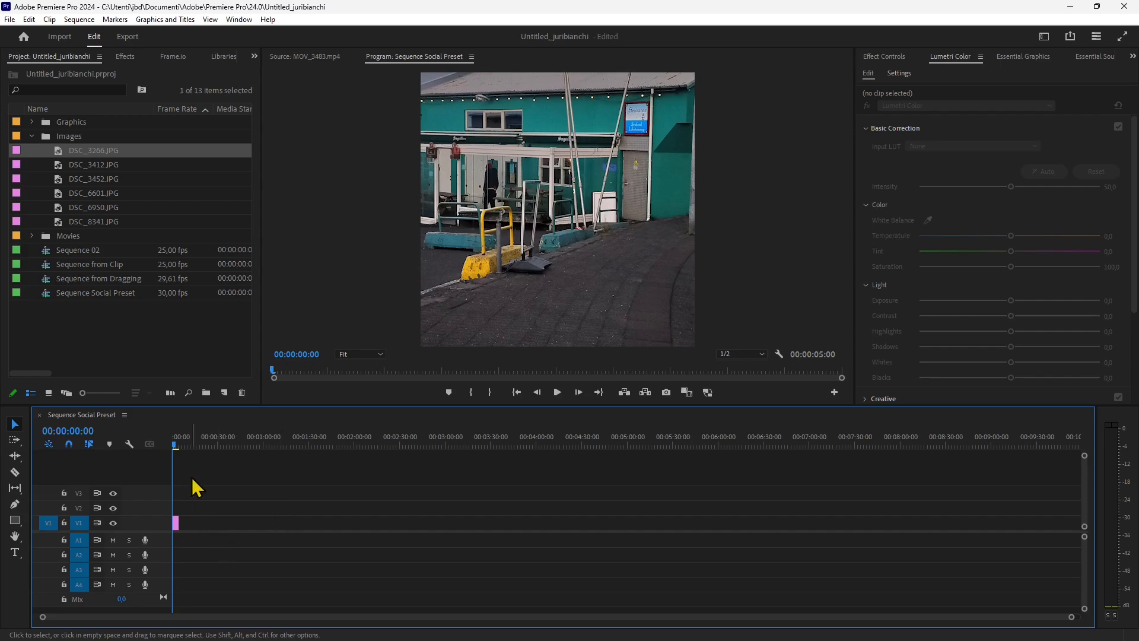
key("ctrl+z")
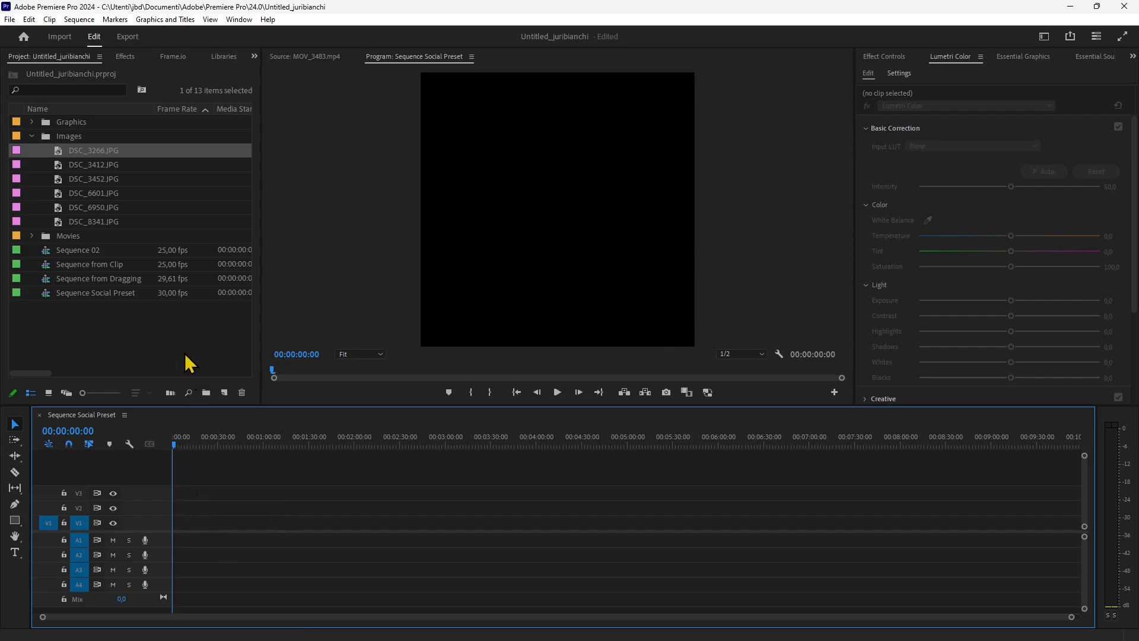
- Place all six images from the Images bin at the start of track V1, play the sequence, and return the playhead to the start
left_click(103, 219, "shift")
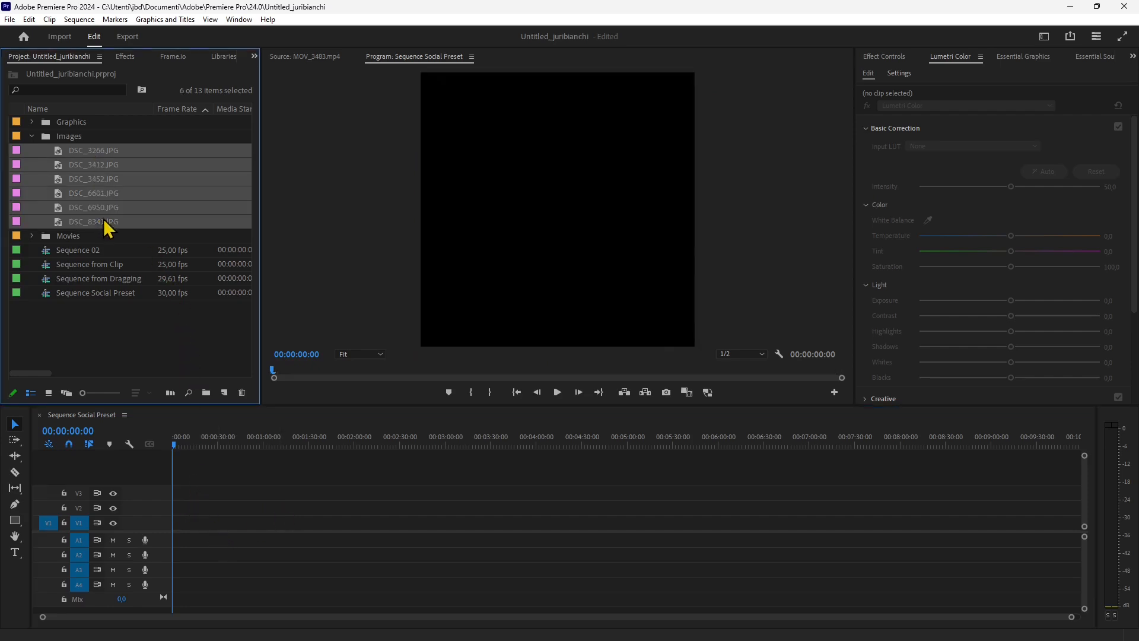
left_click_drag(252, 434, 197, 540)
key("space")
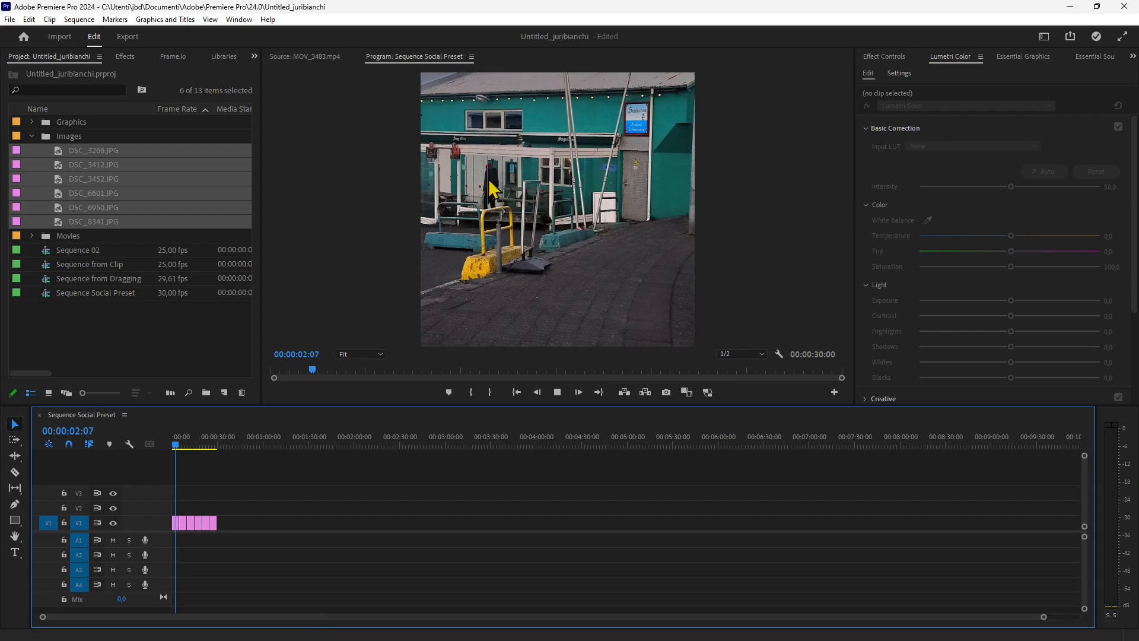
left_click(193, 449)
left_click_drag(193, 450, 171, 472)
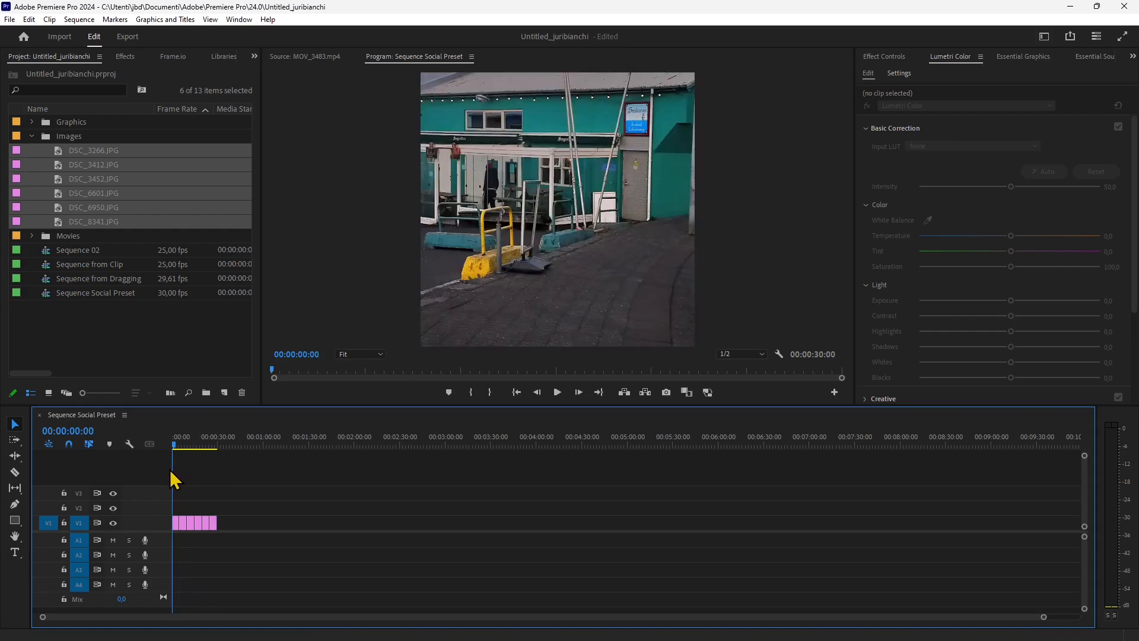
- Inspect the image clips on track V1 one after another, ending with the last one, and keep the playhead at the start
left_click(176, 521)
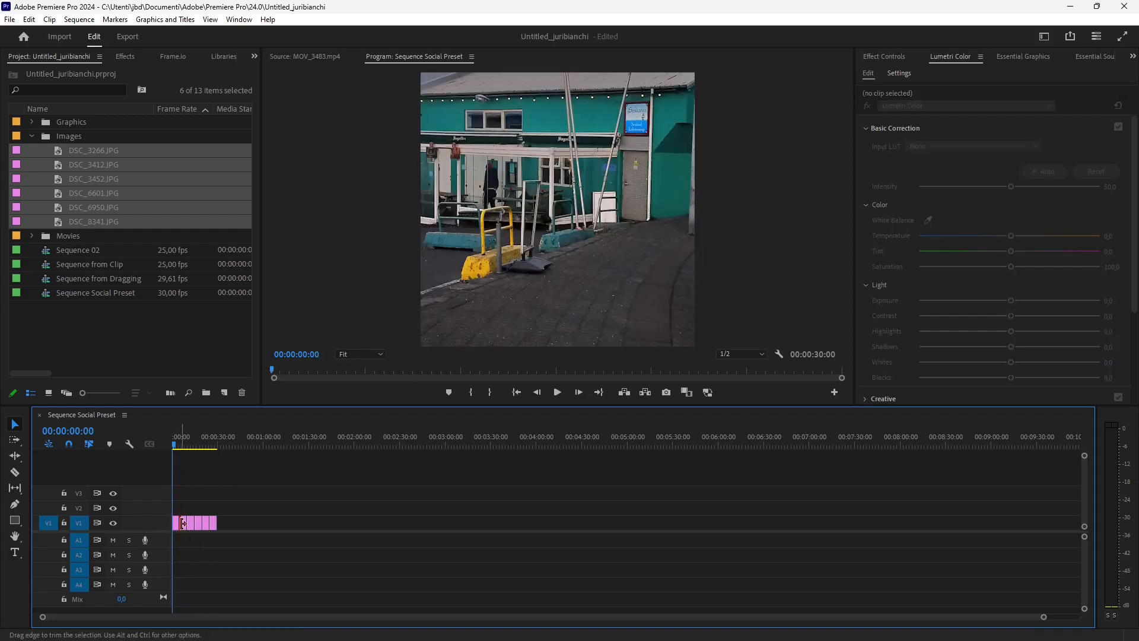
left_click(190, 524)
left_click(198, 522)
left_click(206, 524)
left_click(215, 523)
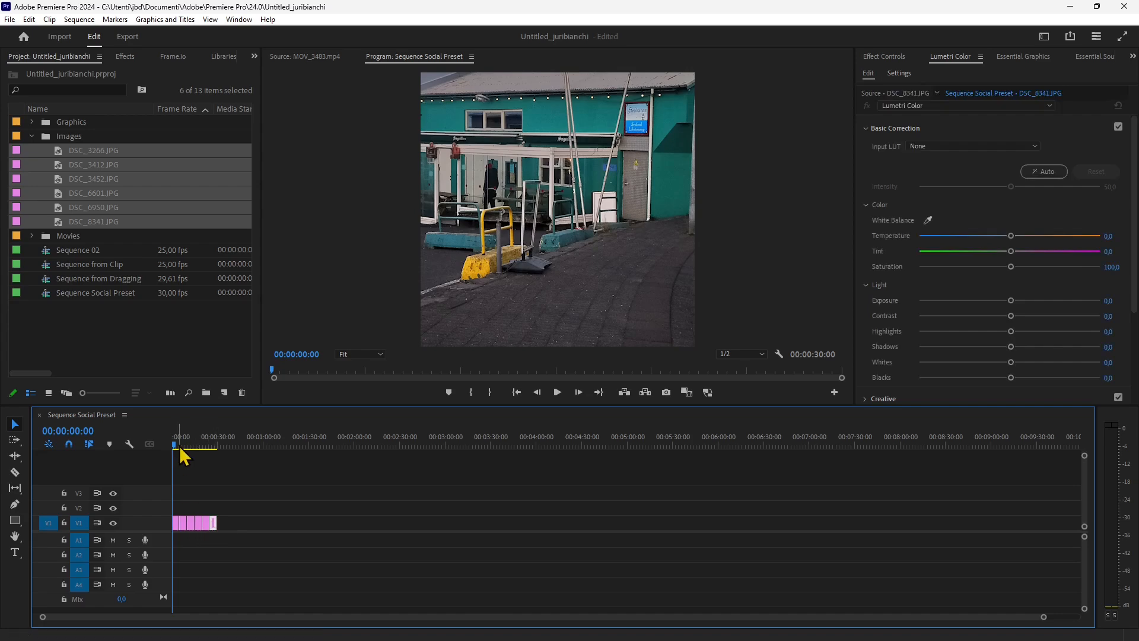
mouse_move(173, 446)
left_mouse_down()
mouse_move(190, 450)
mouse_move(172, 461)
mouse_move(202, 464)
mouse_move(158, 461)
left_mouse_up()
- Expand the Movies bin, place MOV_3480.mp4 on track V2 above the third and fourth images, and scrub to it to preview the overlap
left_click(34, 234)
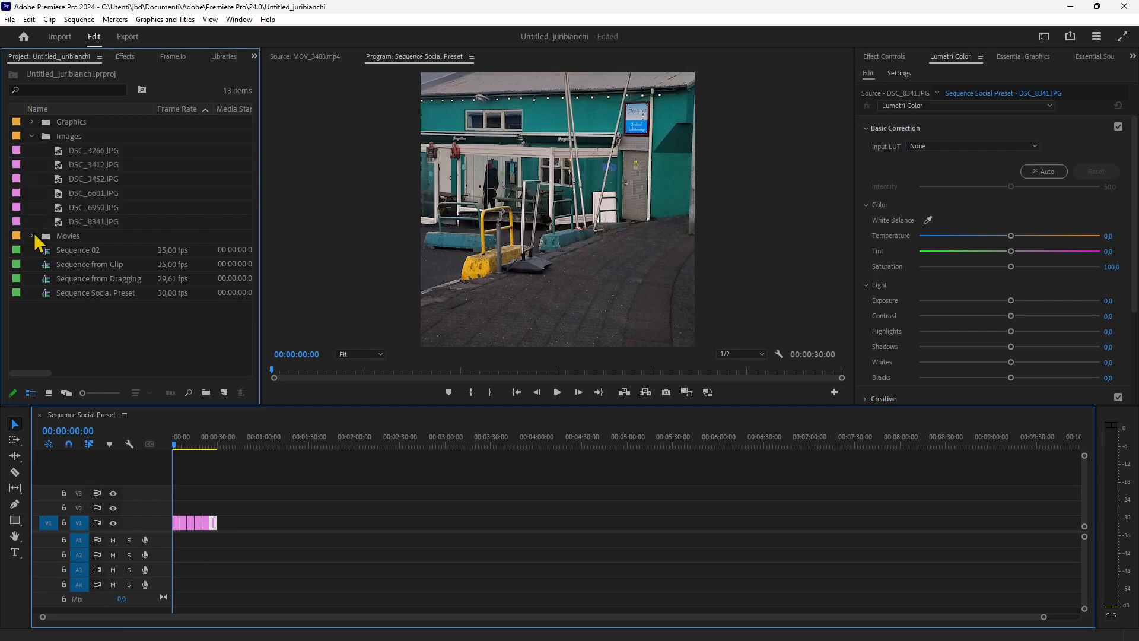
left_click(34, 236)
left_click(89, 255)
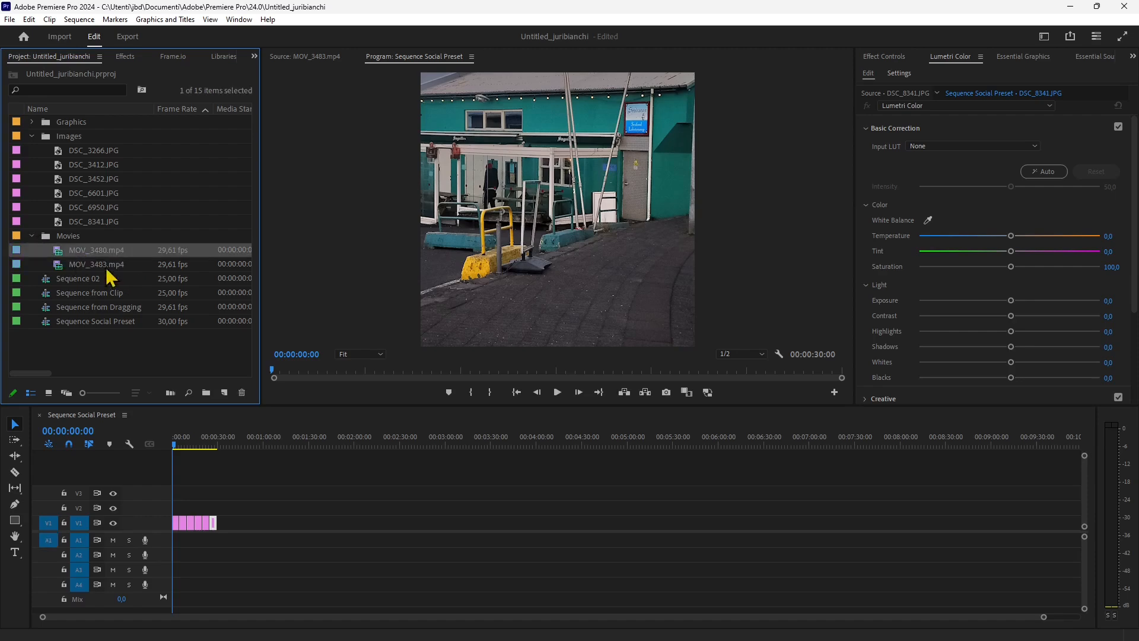
left_click_drag(202, 509, 191, 510)
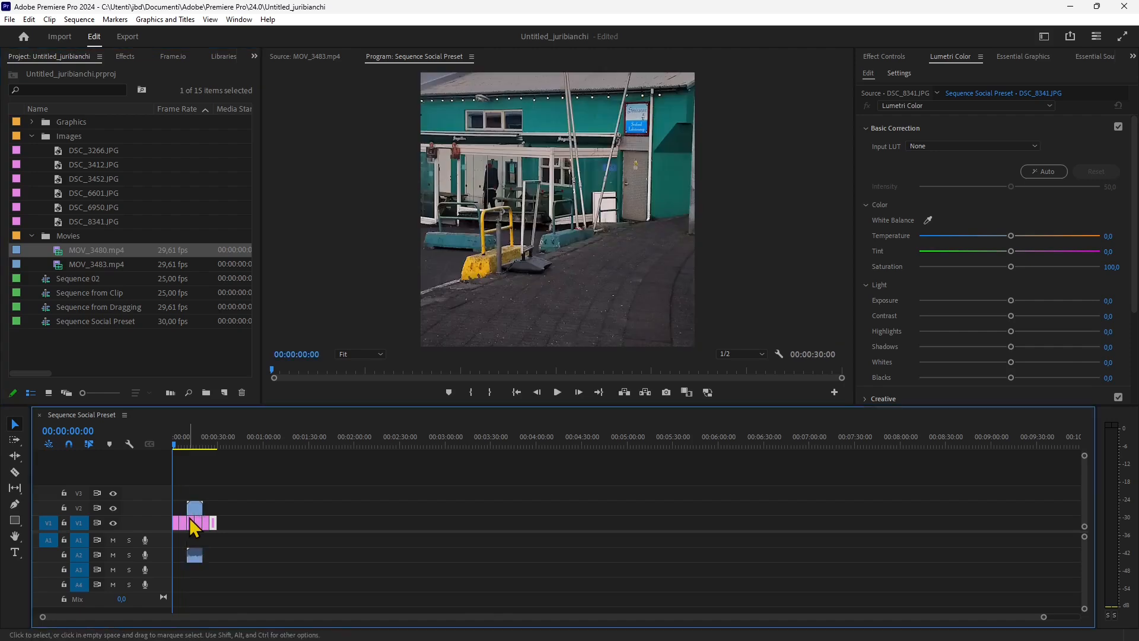
left_click_drag(173, 446, 195, 468)
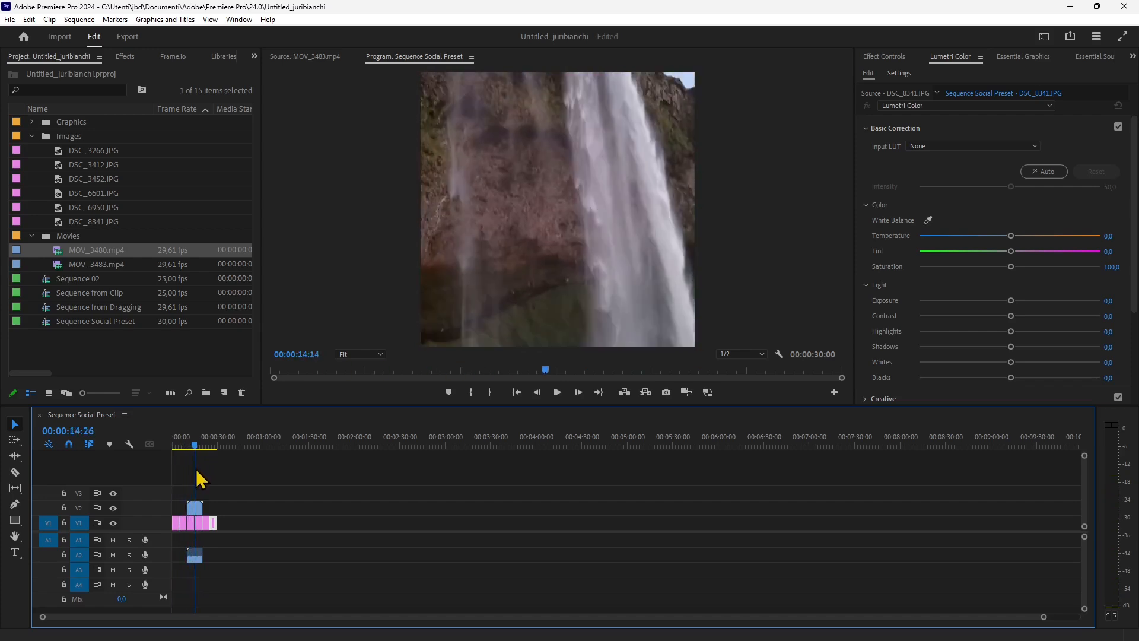
- Switch the video source patch to track V2, restore it to V1, and toggle V2's track targeting
left_click_drag(47, 519, 55, 509)
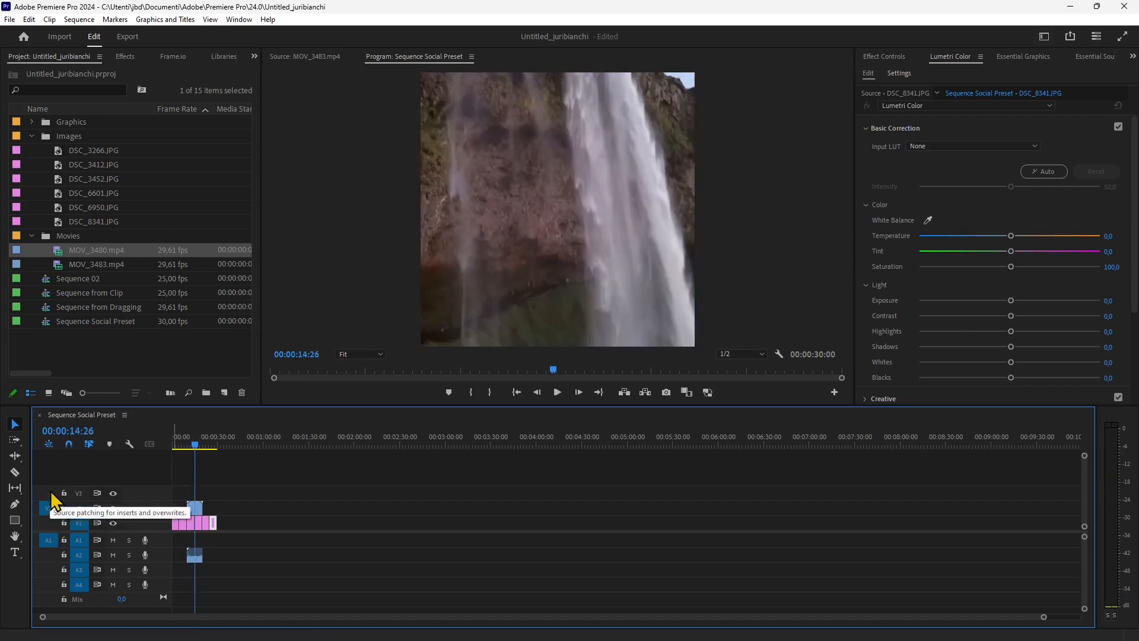
left_click(52, 526)
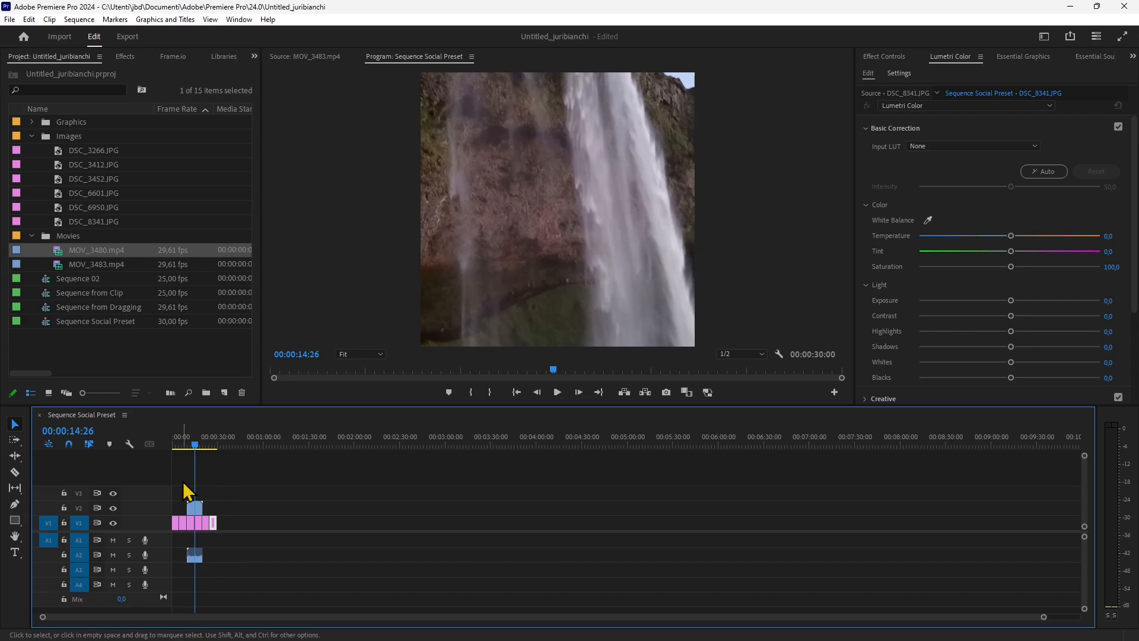
left_click(79, 508)
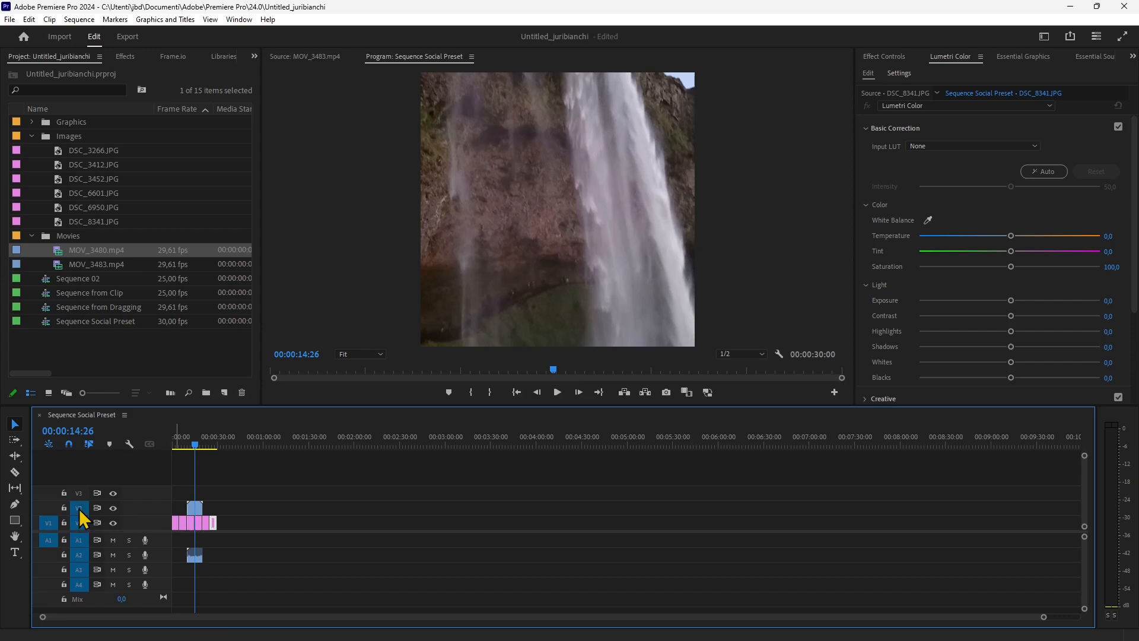
- Disable V1 source patching, place only the audio of MOV_3483.mp4 on track A1 below the last image, and scrub to it
left_click(48, 523)
left_click_drag(60, 263, 214, 552)
left_click_drag(202, 456, 212, 459)
left_click(213, 545)
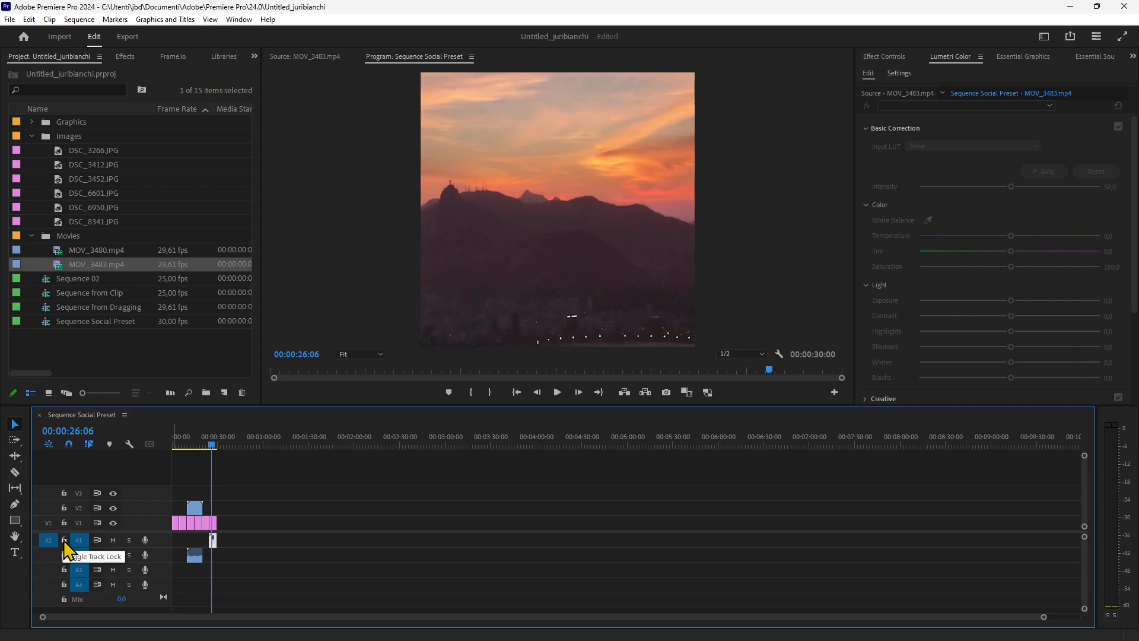
- Re-enable source patching and targeting for track V1, and toggle its track lock on and off
left_click(48, 522)
left_click(78, 523)
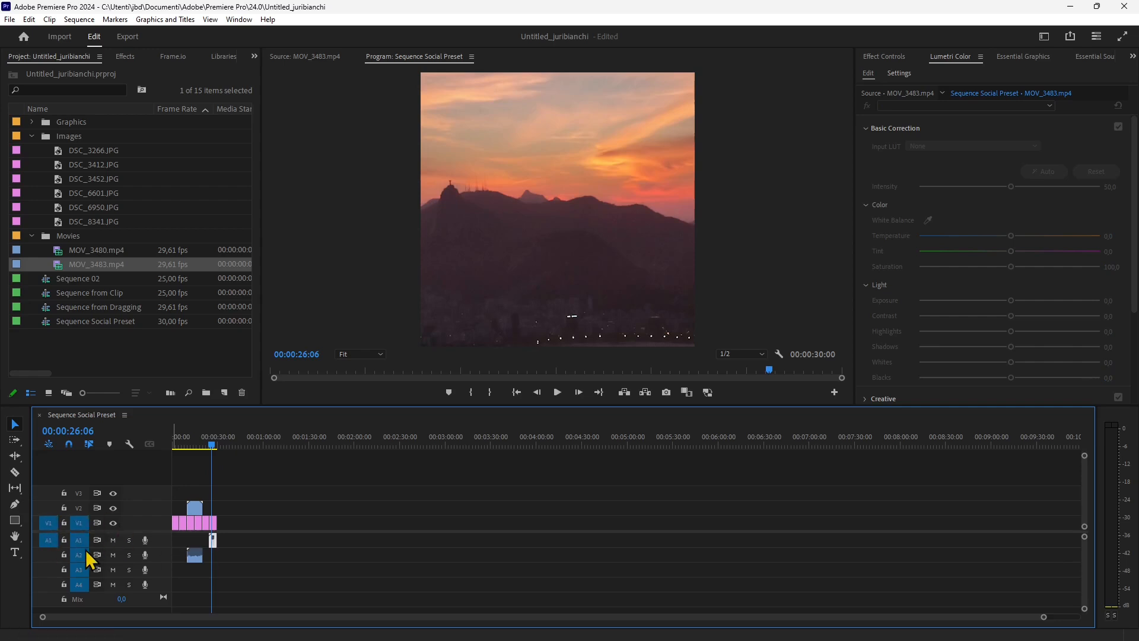
left_click(64, 523)
left_click(64, 523)
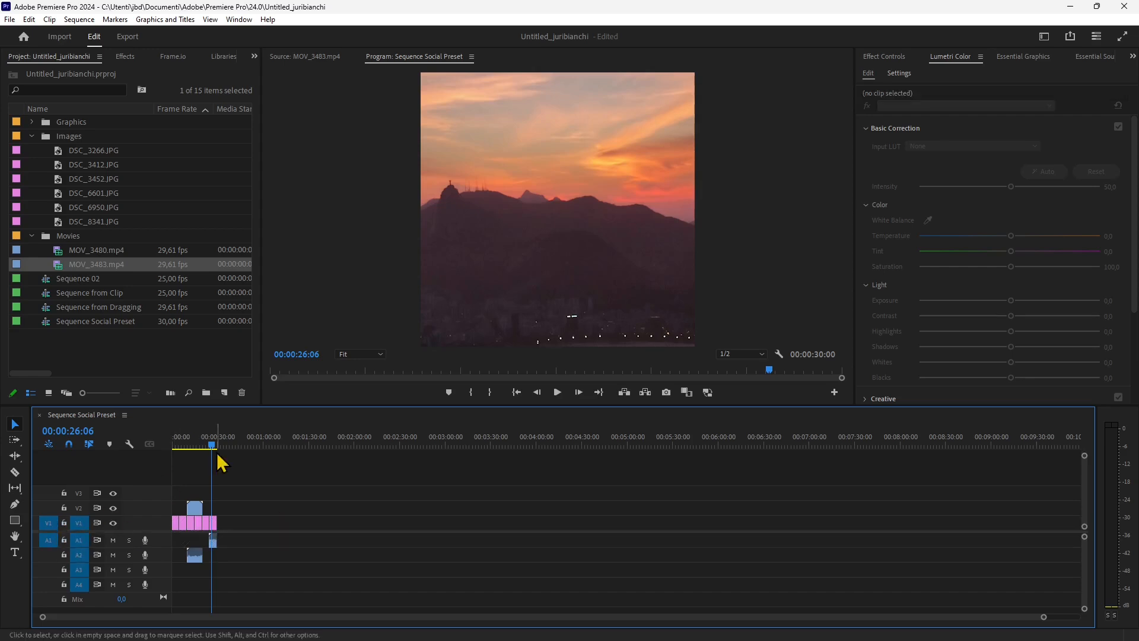
- Scrub back over MOV_3480.mp4 to preview it, then expand the Graphics bin and select logo blue badge.png
mouse_move(215, 446)
left_mouse_down()
mouse_move(178, 448)
mouse_move(190, 460)
mouse_move(199, 449)
left_mouse_up()
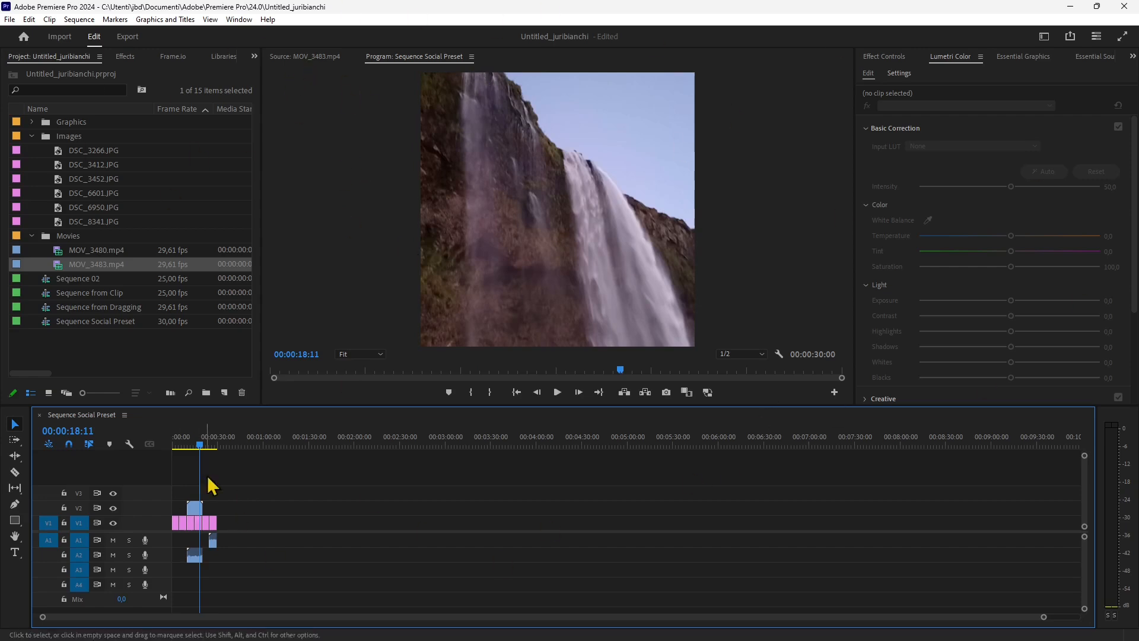
left_click_drag(198, 448, 194, 448)
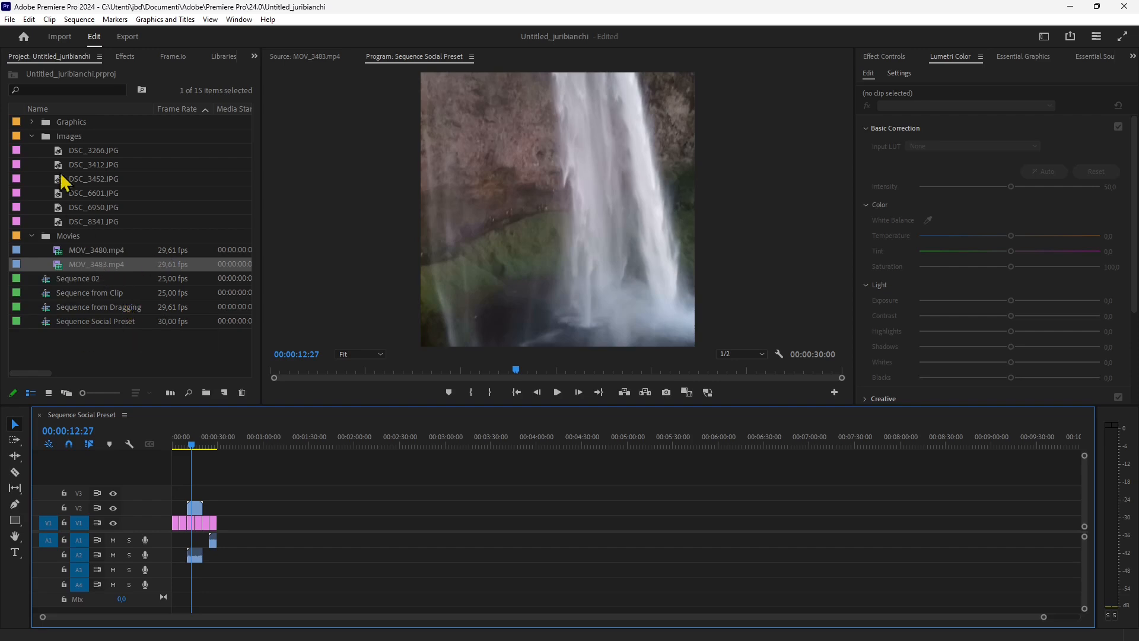
left_click(31, 122)
left_click(90, 133)
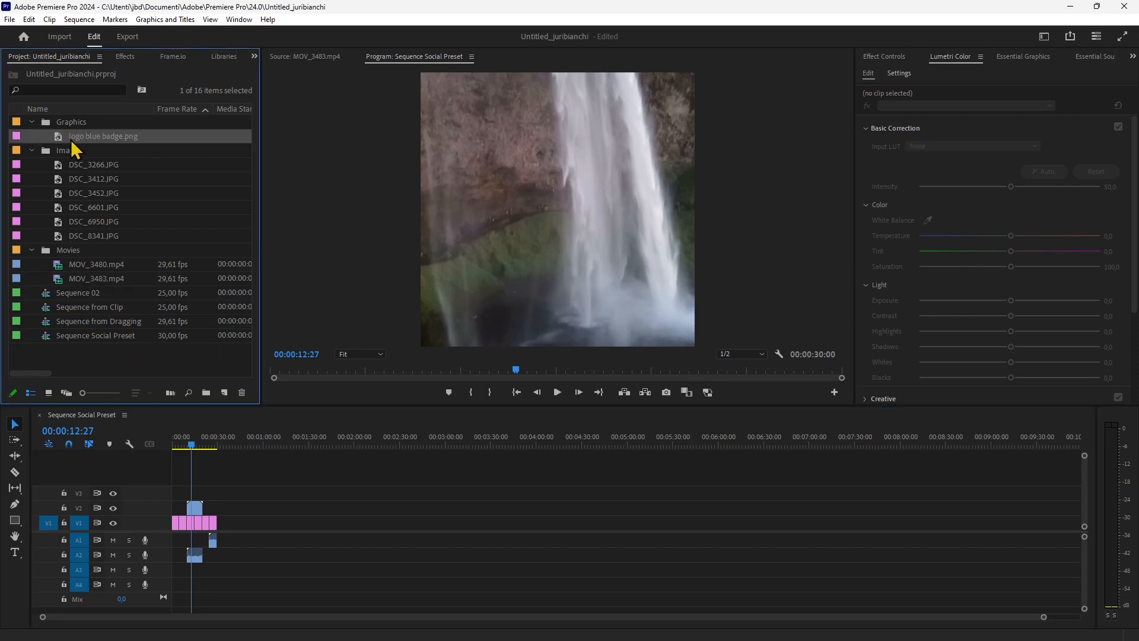
- Move the last image, DSC_8341.JPG, from track V1 to V3 above MOV_3480.mp4 and scrub to preview it
left_click(215, 521)
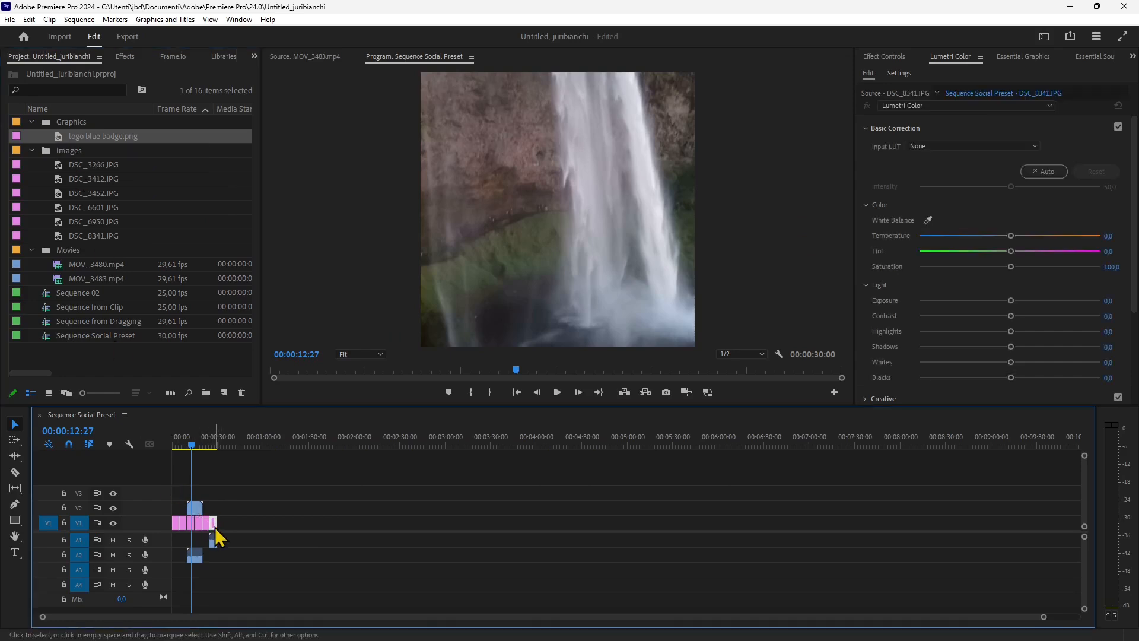
left_click_drag(215, 525, 197, 501)
left_click_drag(187, 447, 192, 452)
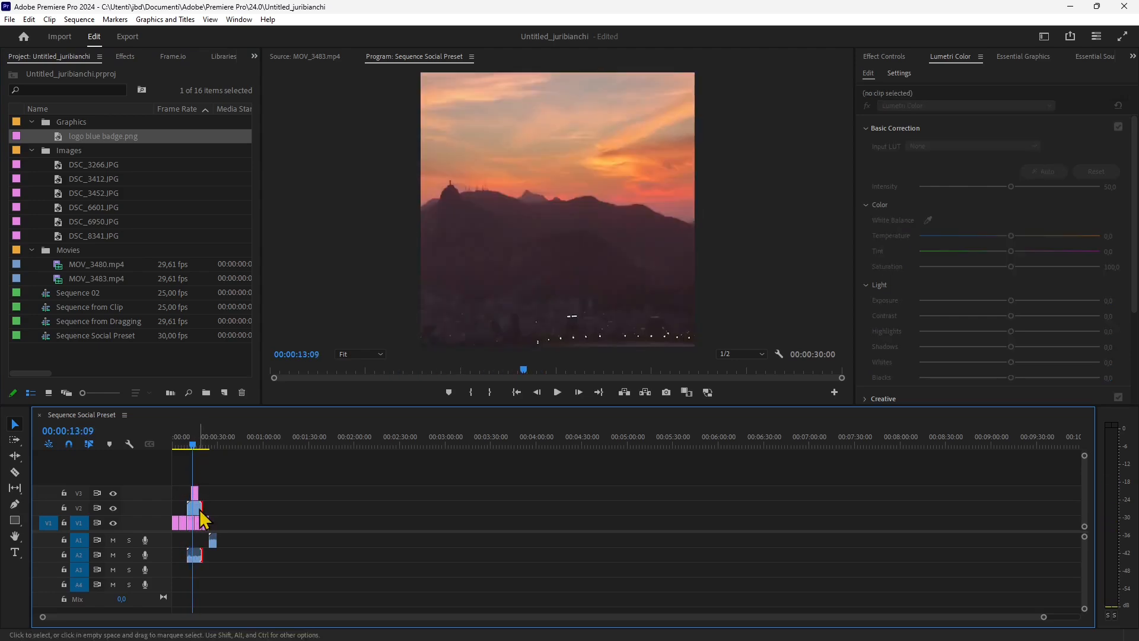
- Delete the DSC_8341.JPG clip from track V3
double_click(197, 503)
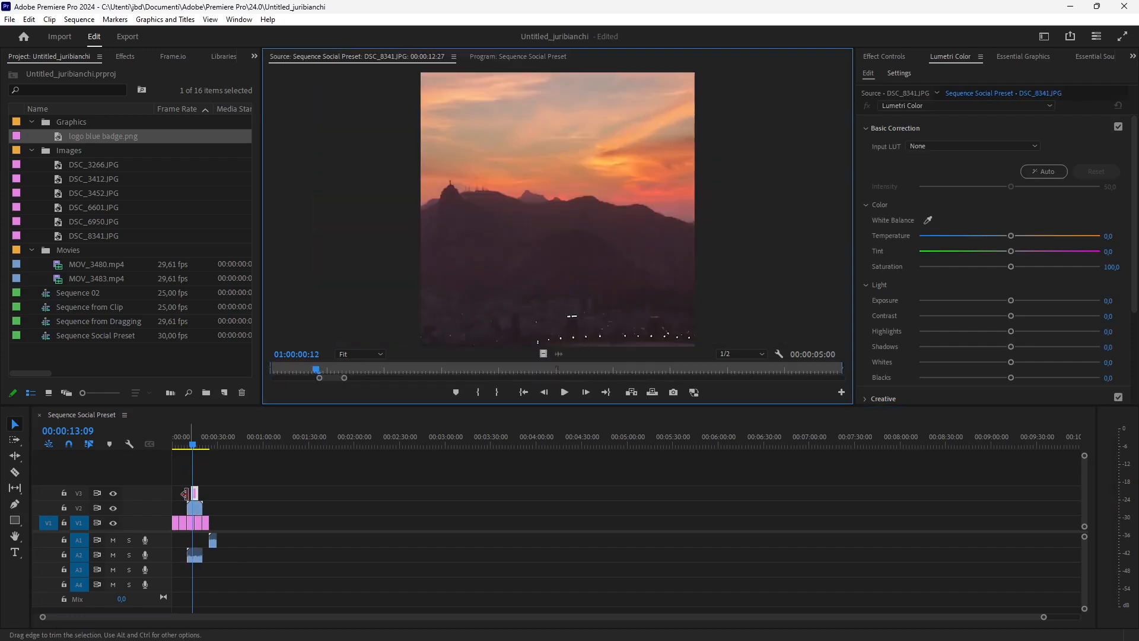
left_click(195, 493)
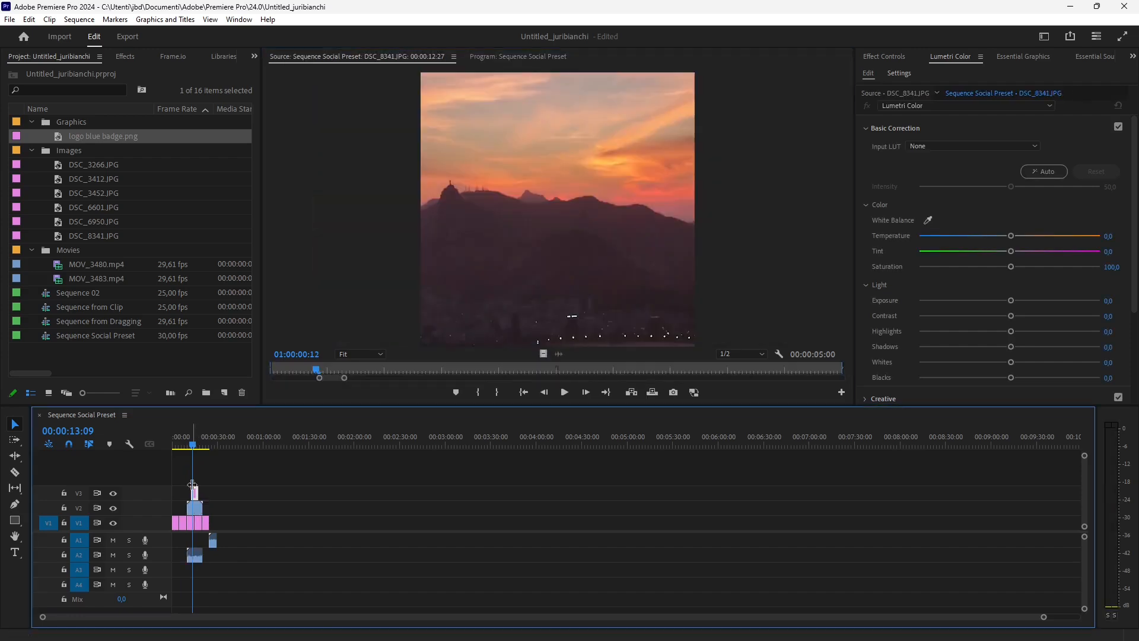
key("Delete")
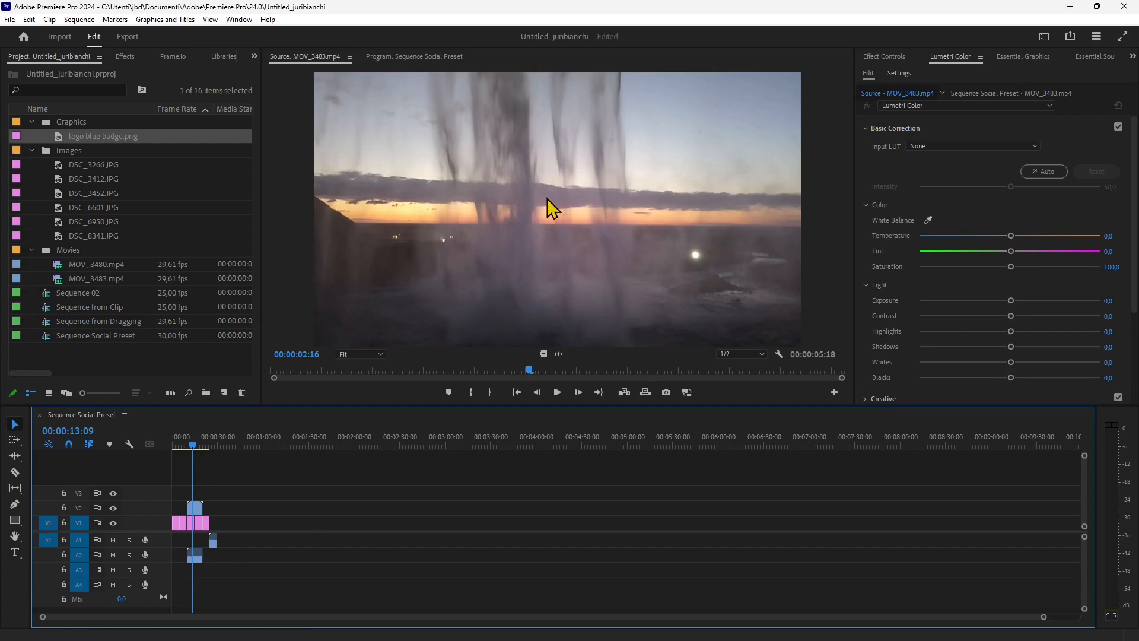
- Compare the Program monitor view of Sequence Social Preset with the Source monitor view of MOV_3483.mp4, ending on the Program monitor
left_click(387, 56)
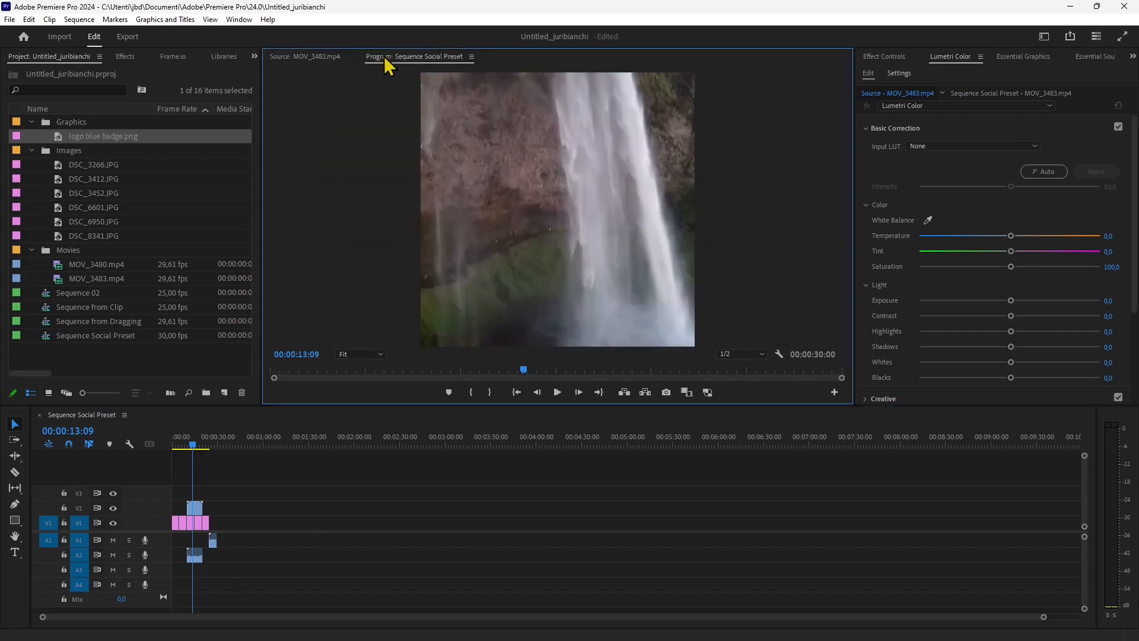
left_click(304, 56)
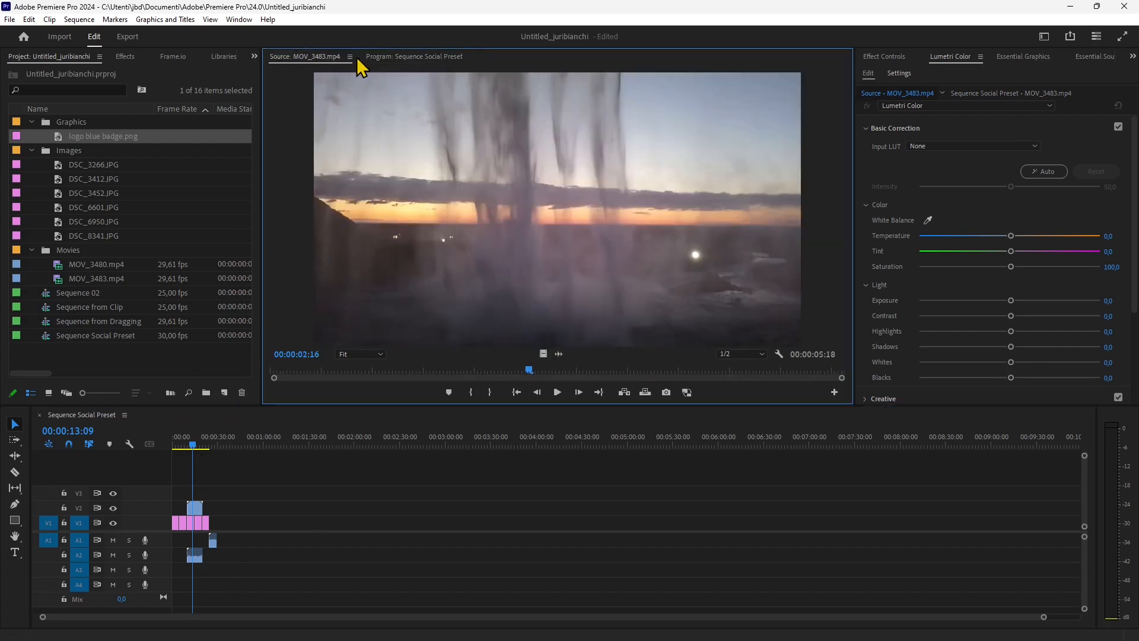
left_click(403, 59)
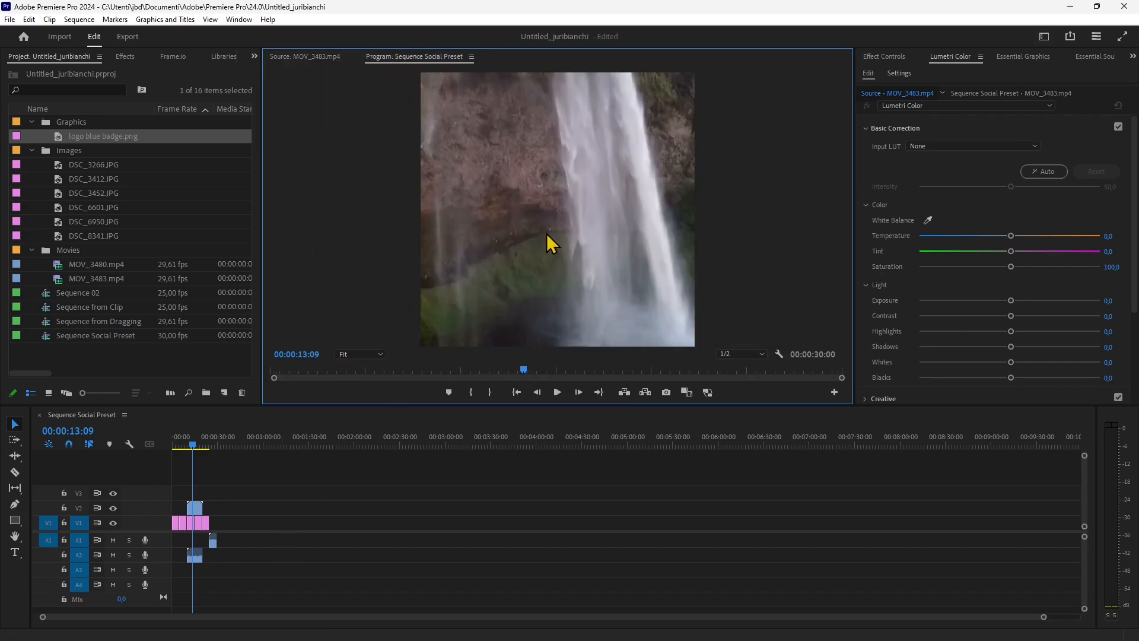
- Place logo blue badge.png on track V3 above MOV_3480.mp4 and scrub to preview it
left_click_drag(67, 151, 198, 500)
key("ctrl+z")
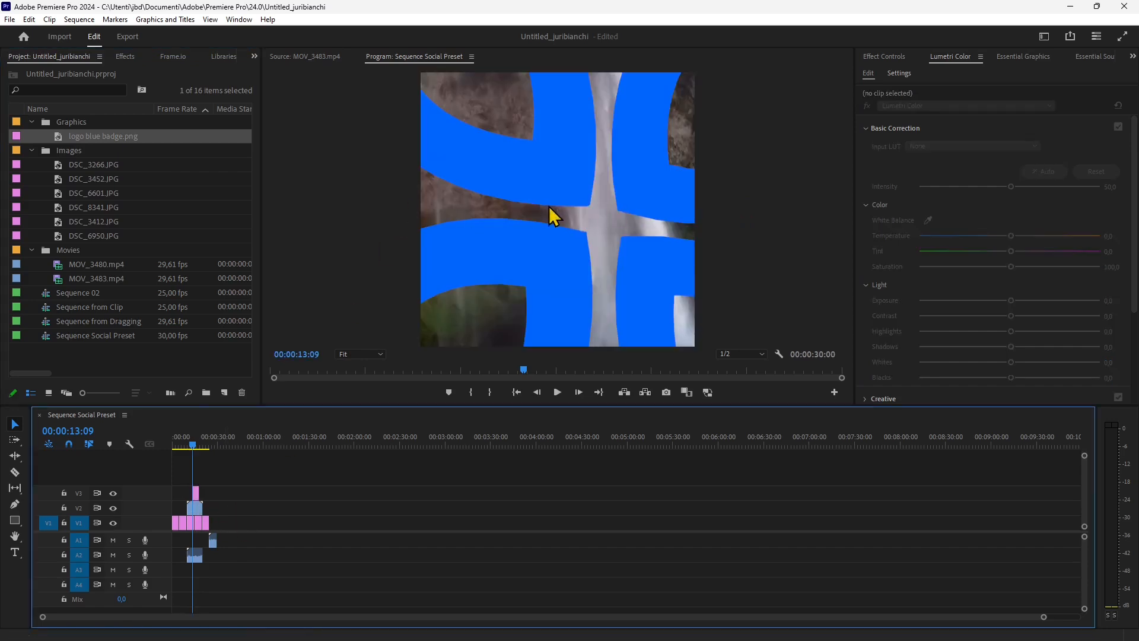
left_click_drag(192, 450, 195, 453)
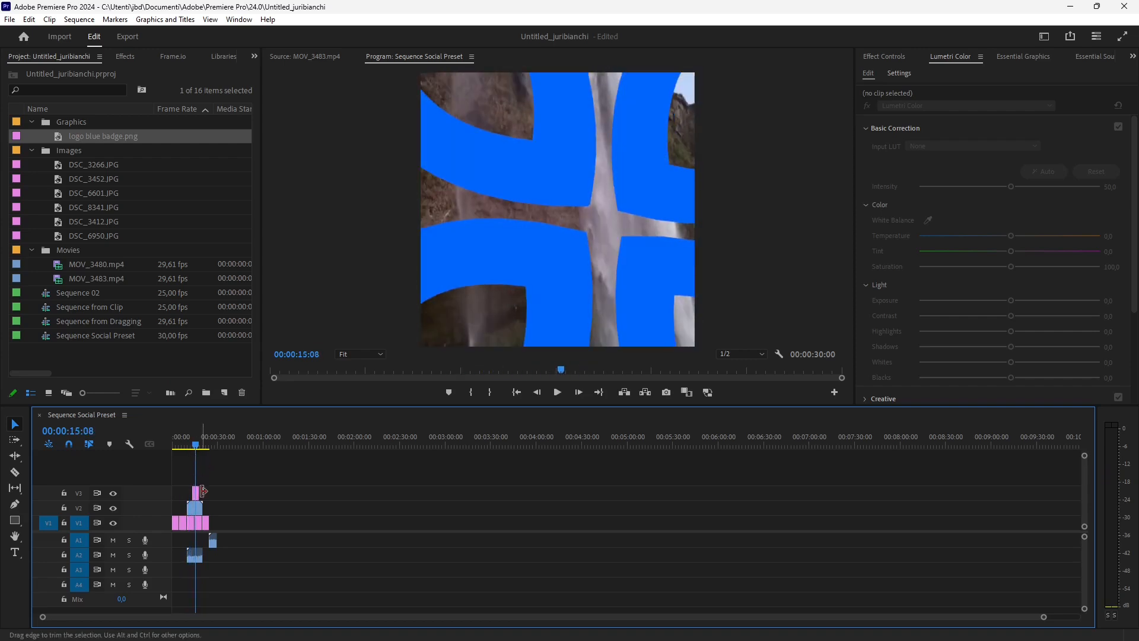
- Apply Scale to Frame Size to the logo clip on track V3 and scrub across it to check the result
left_click(197, 496)
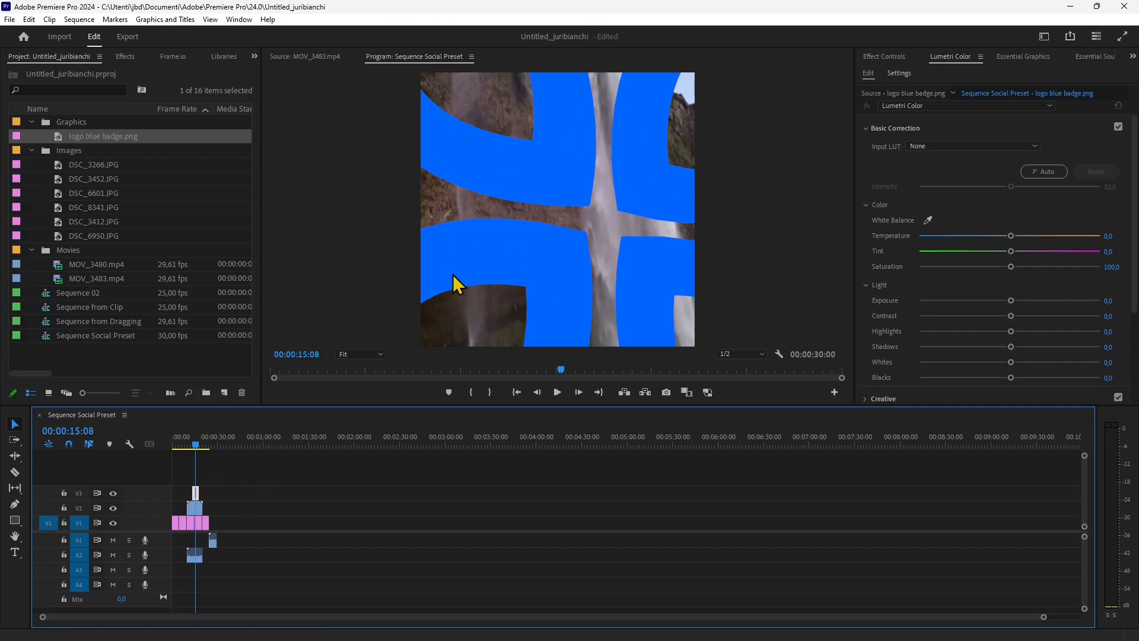
left_click(442, 321)
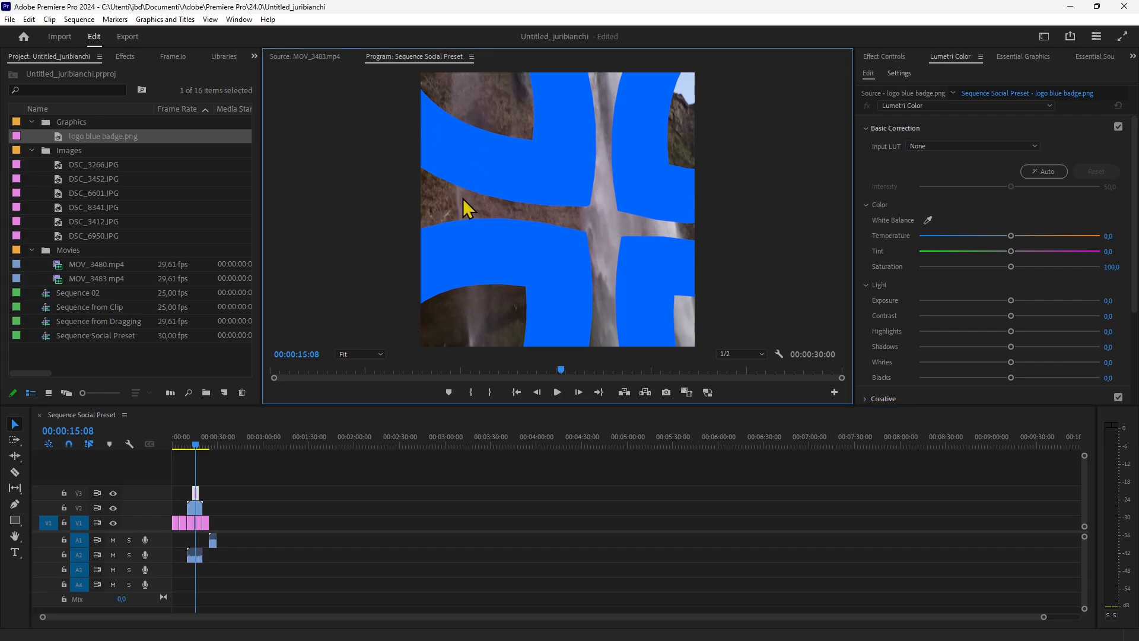
right_click(196, 492)
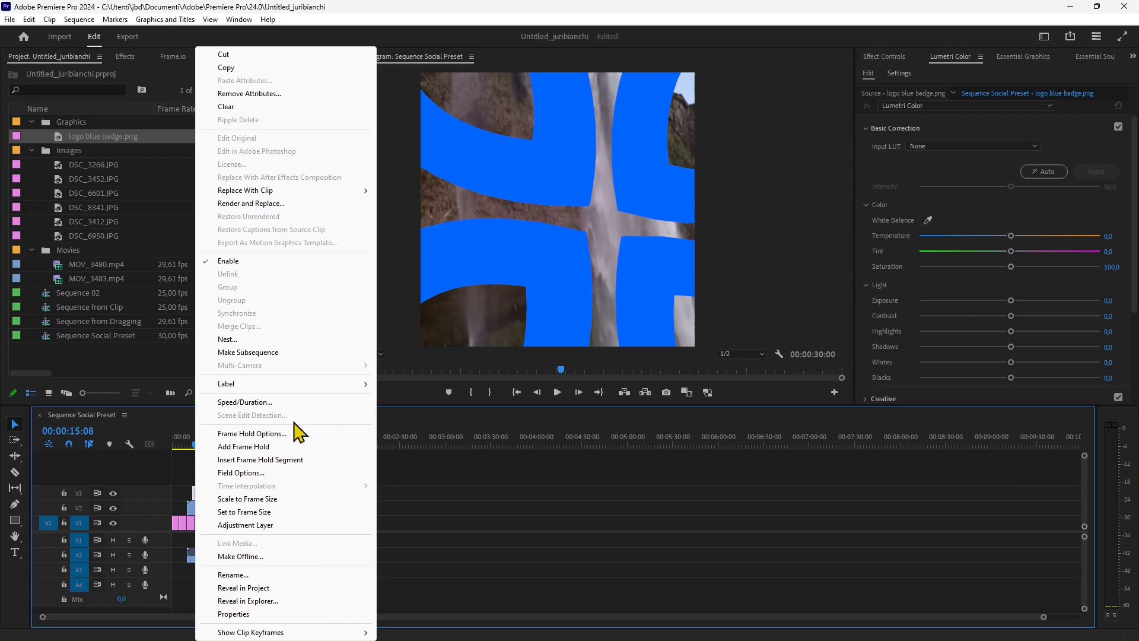
mouse_move(225, 194)
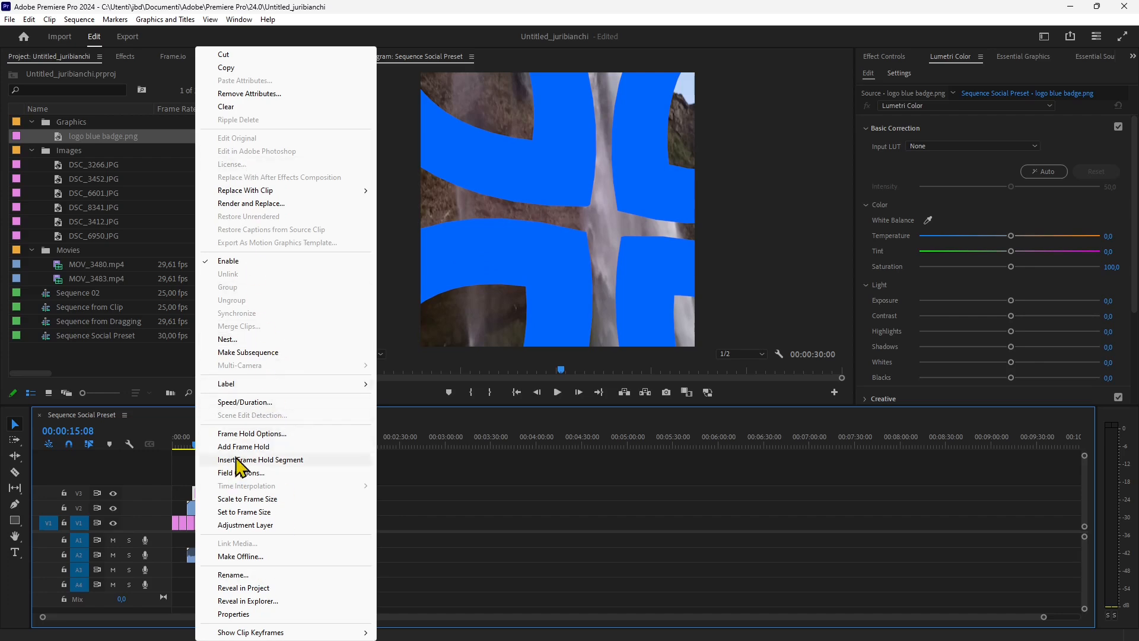
left_click(274, 502)
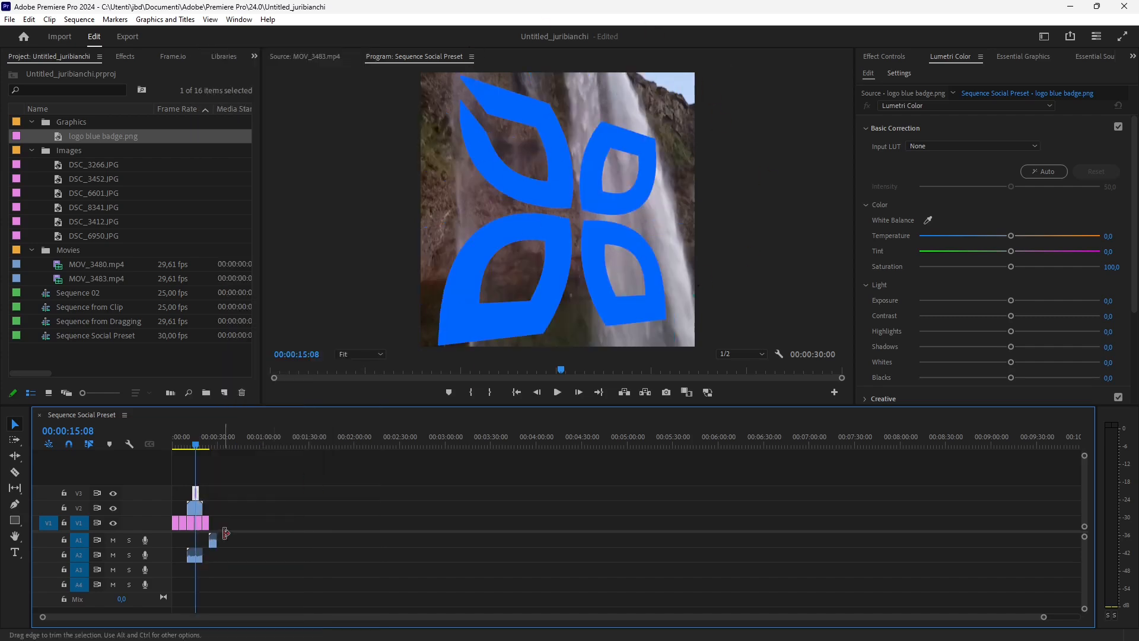
left_click(192, 447)
left_click_drag(192, 447, 201, 449)
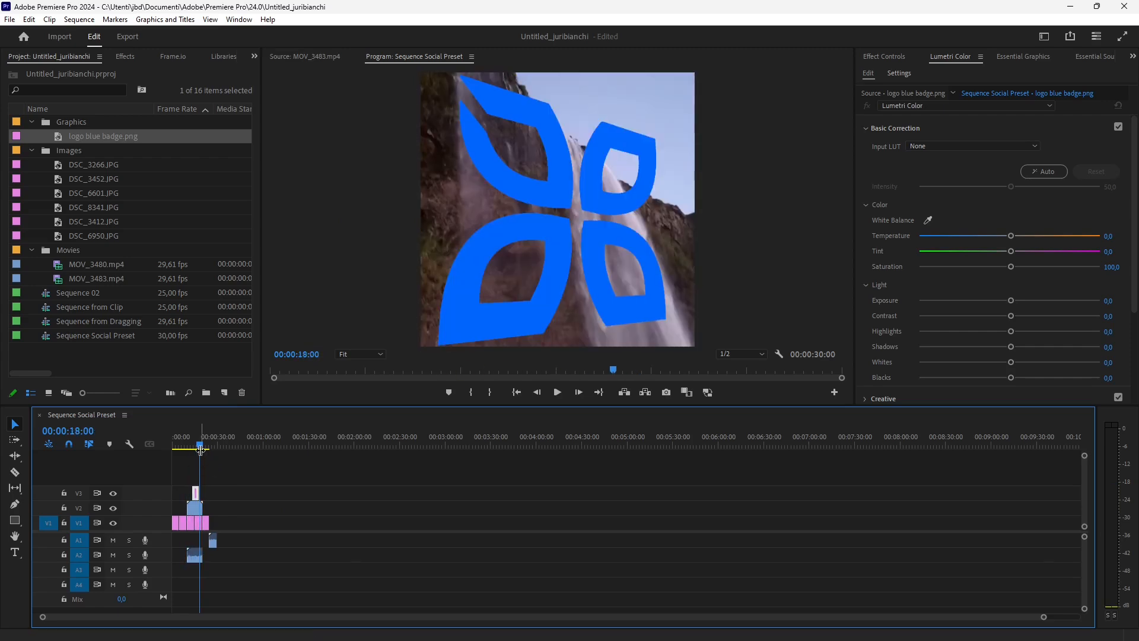
- Examine the context options of the logo clip, the Program and Source monitors, the project, timeline clips, track headers and the timecode display
right_click(195, 493)
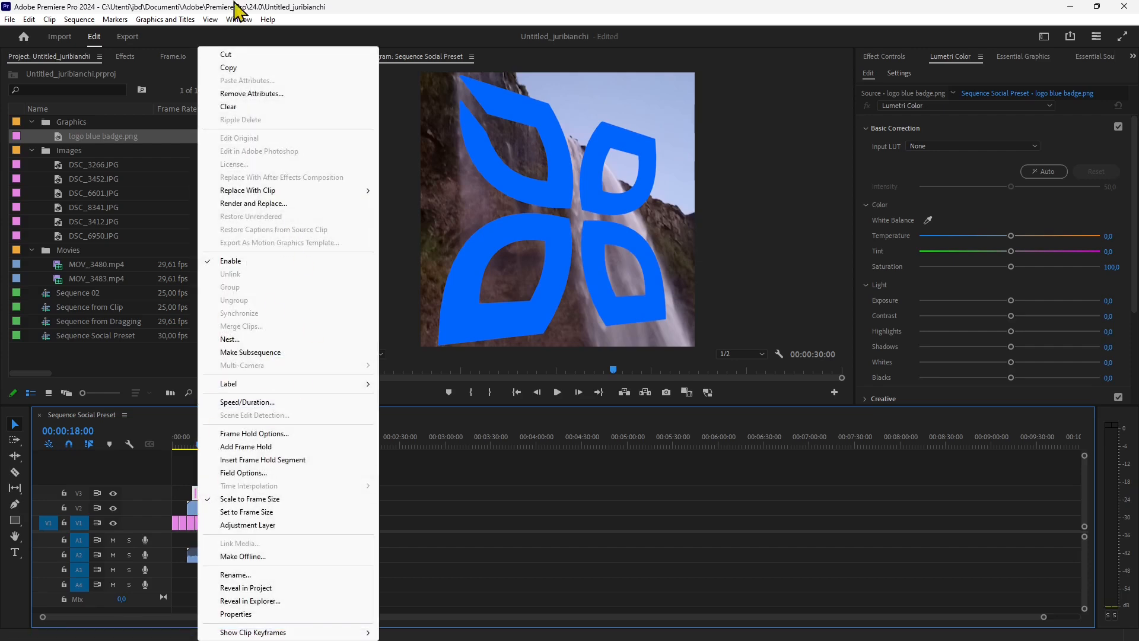
left_click(368, 4)
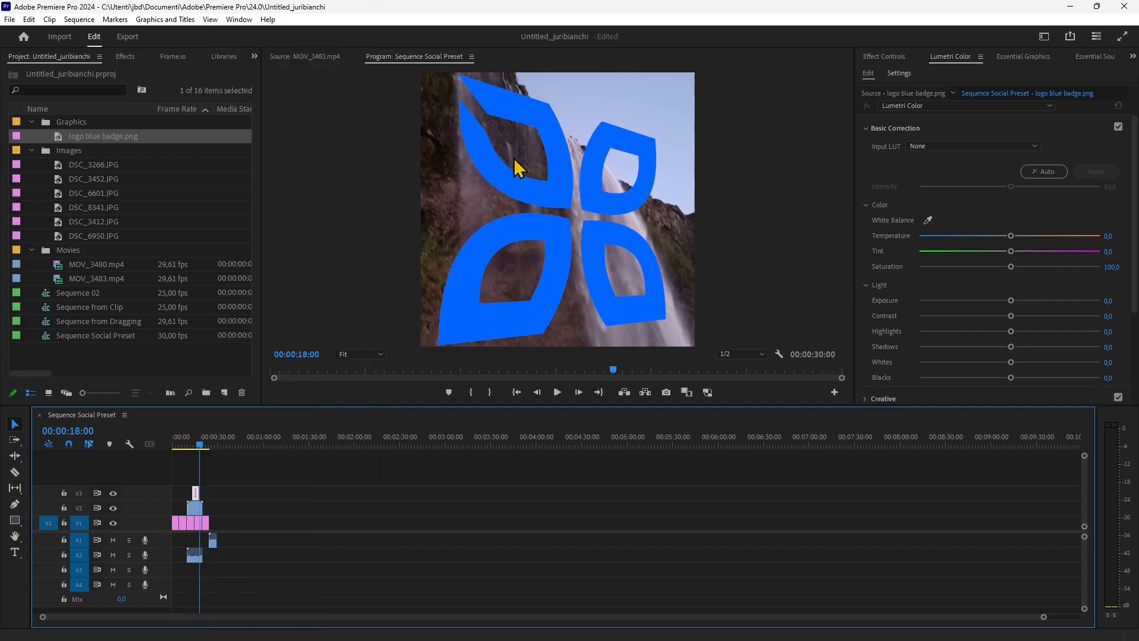
right_click(716, 224)
right_click(620, 216)
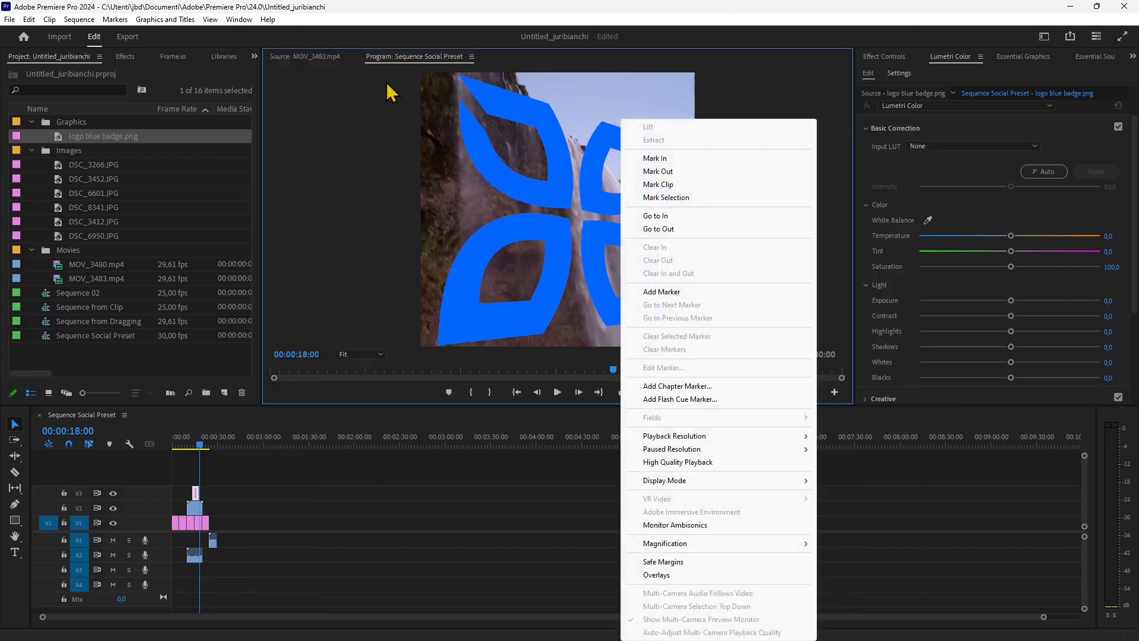
right_click(407, 57)
right_click(319, 57)
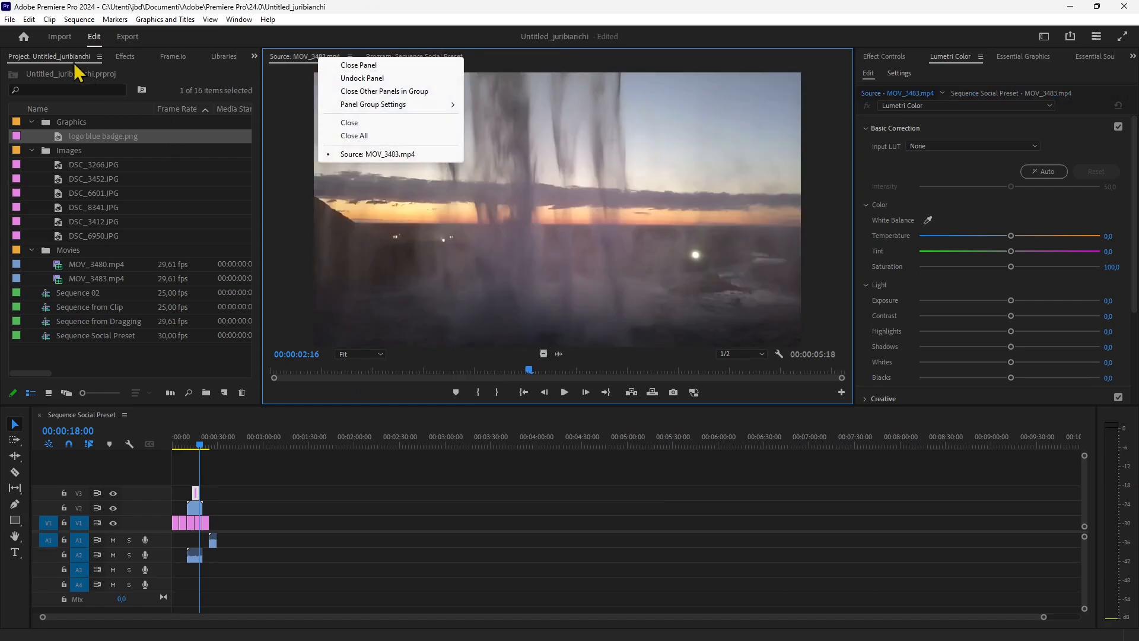
right_click(57, 57)
left_click(10, 559)
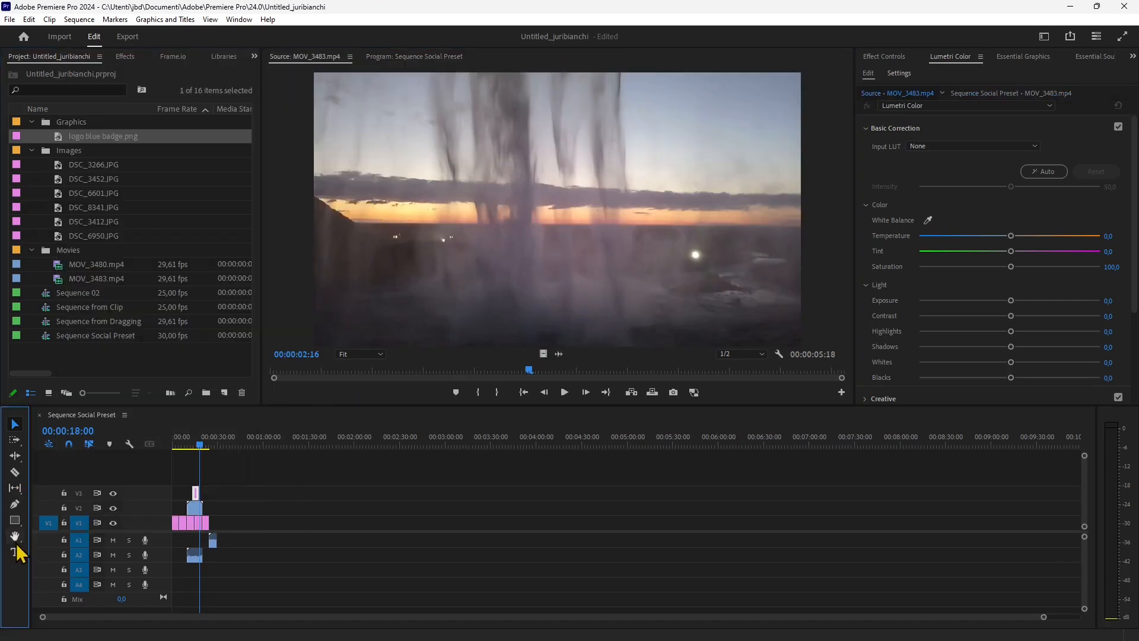
right_click(180, 515)
right_click(187, 501)
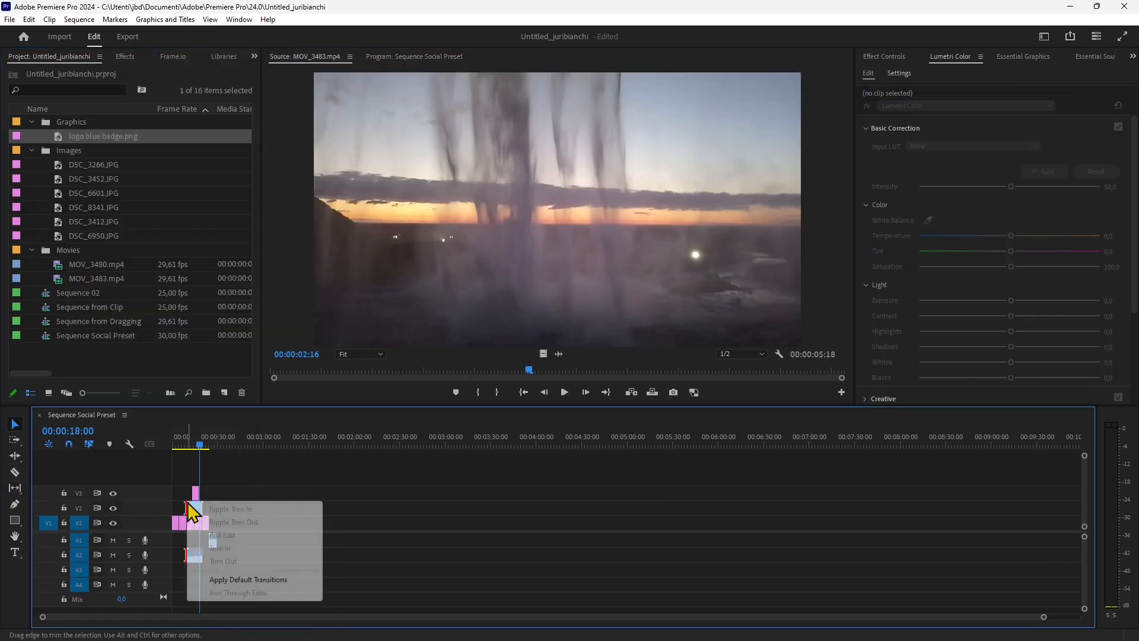
right_click(175, 522)
right_click(121, 528)
right_click(86, 524)
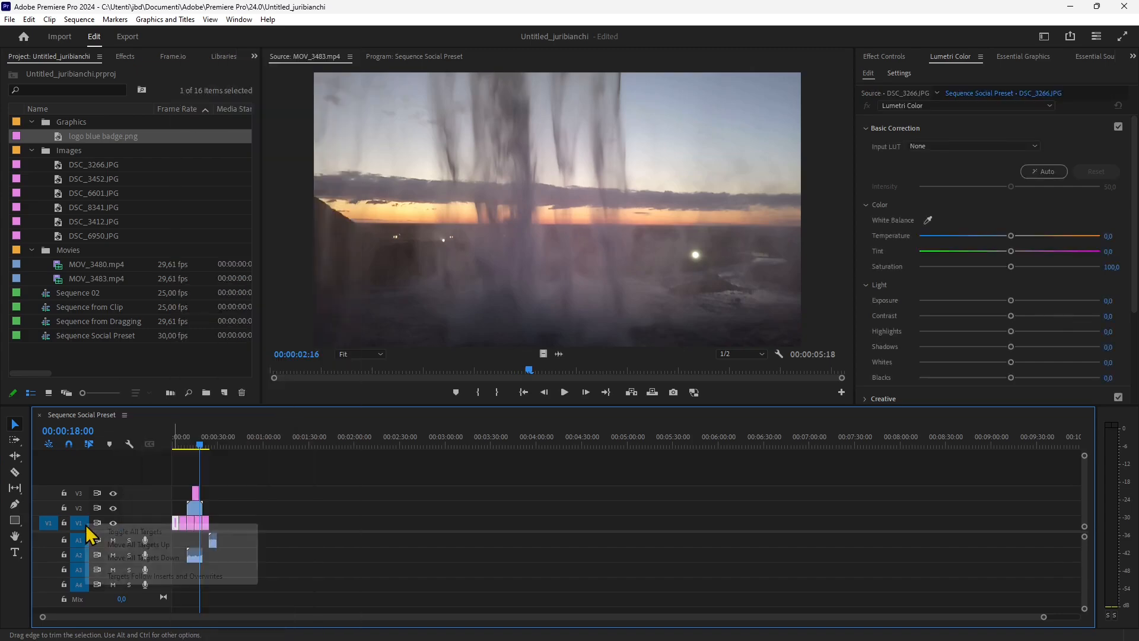
right_click(57, 498)
left_click(42, 441)
right_click(63, 429)
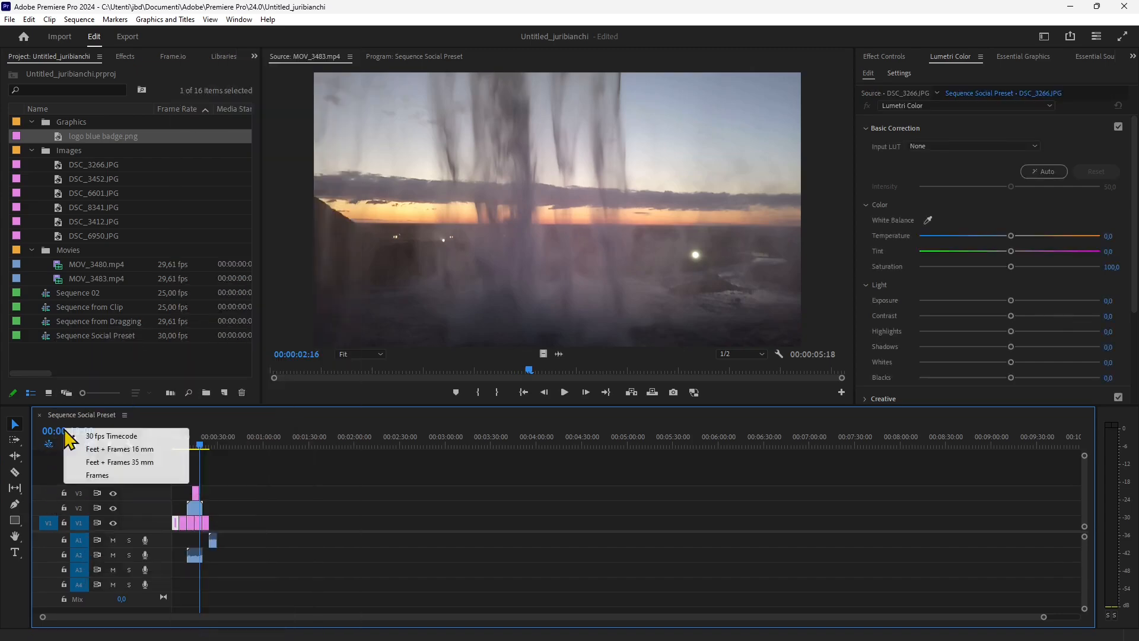
key("Escape")
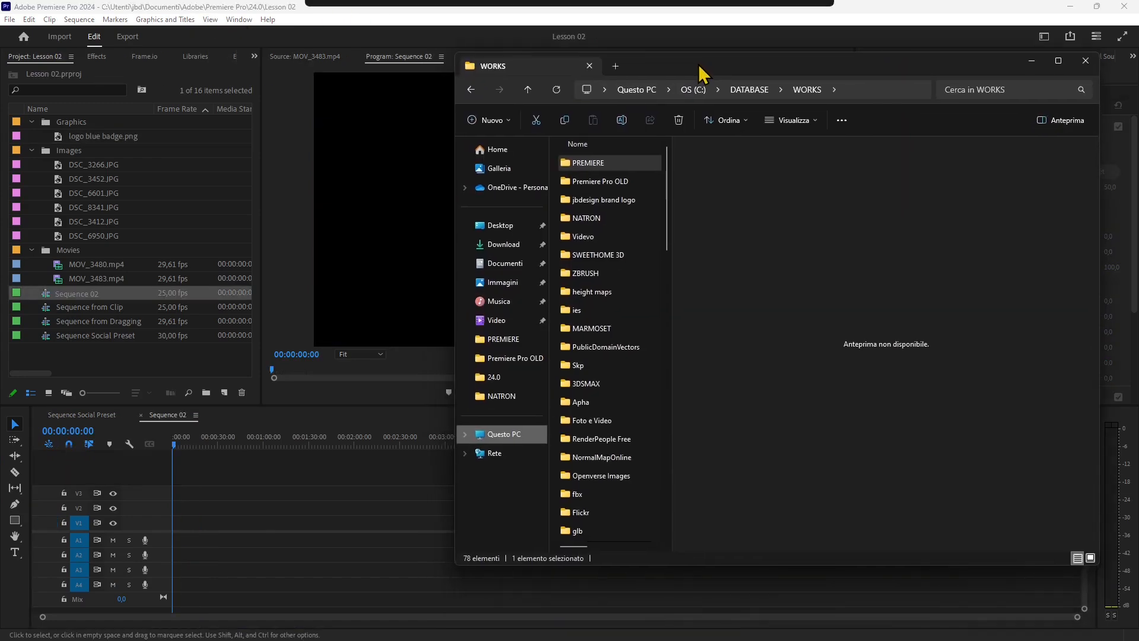
- Search the WORKS folder for "video" and open the Foto e Video folder to browse its media
left_click_drag(701, 51, 695, 98)
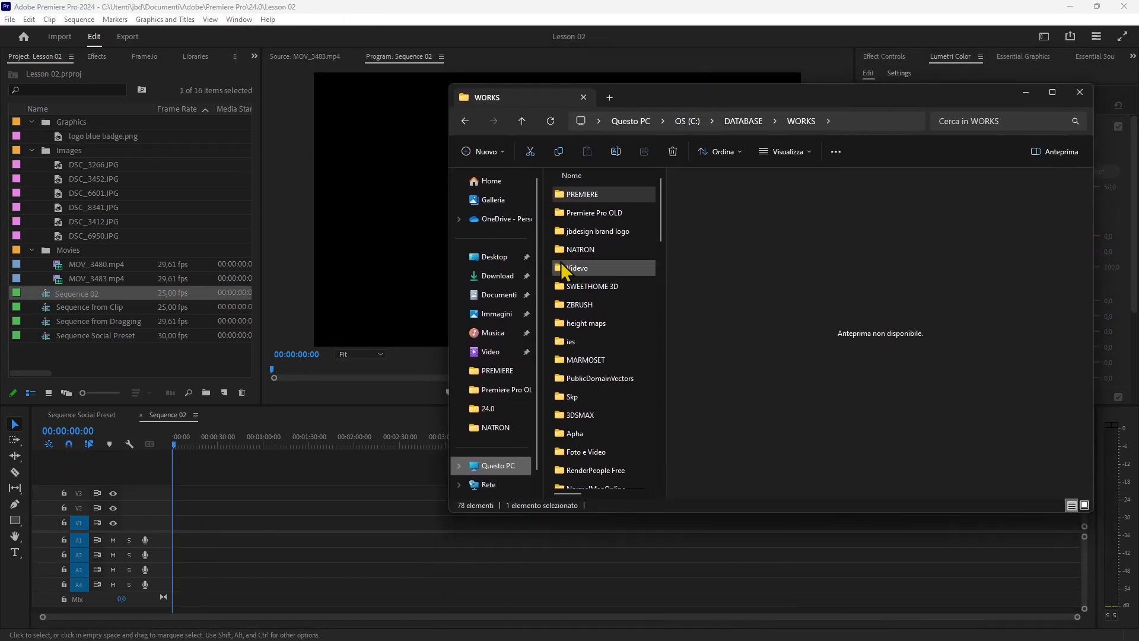
left_click_drag(665, 399, 762, 231)
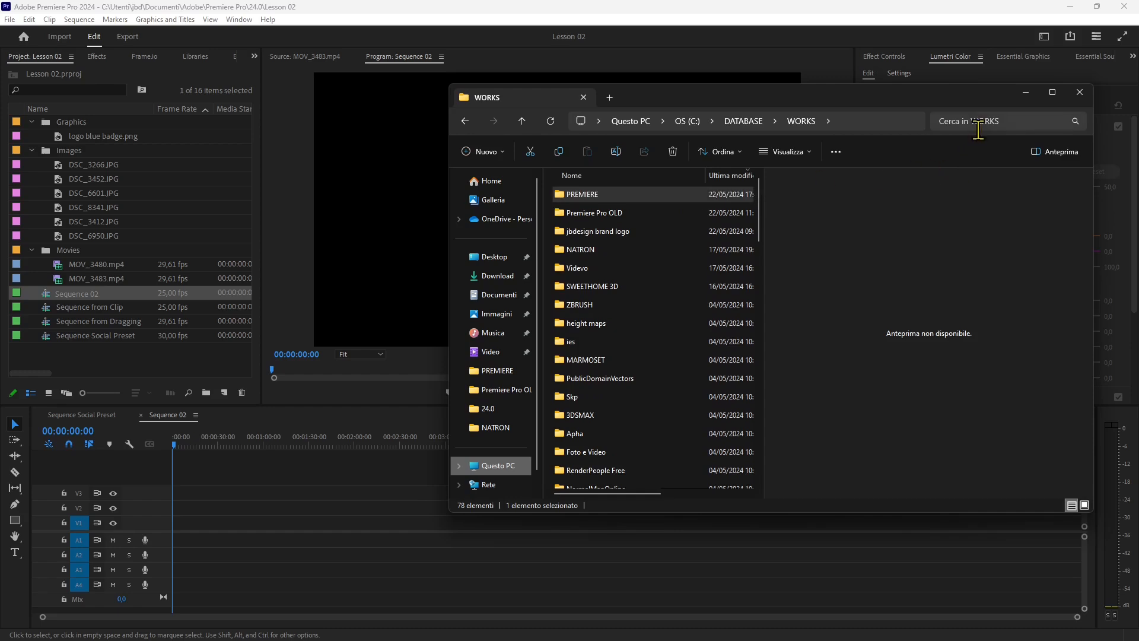
left_click(999, 121)
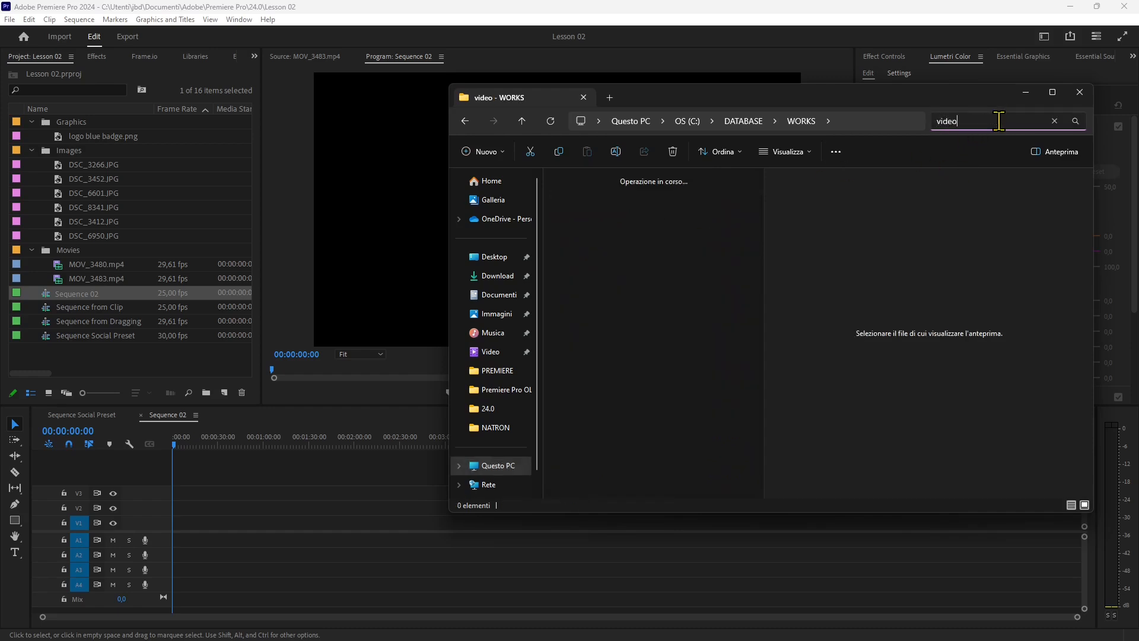
double_click(623, 276)
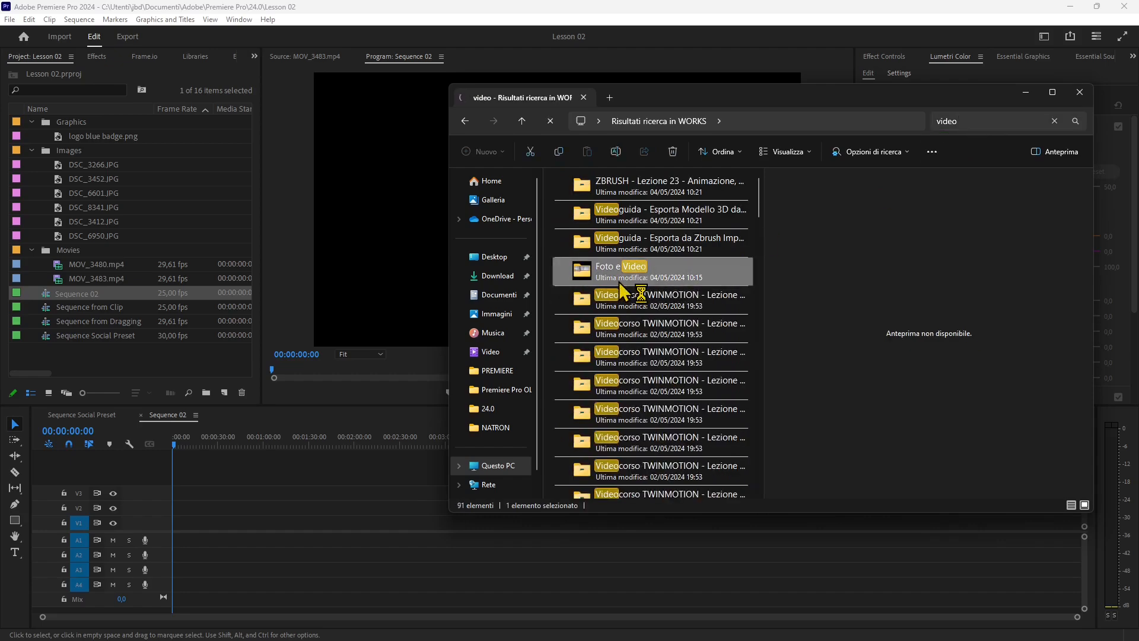
scroll(620, 376, "down", 10)
scroll(620, 376, "up", 10)
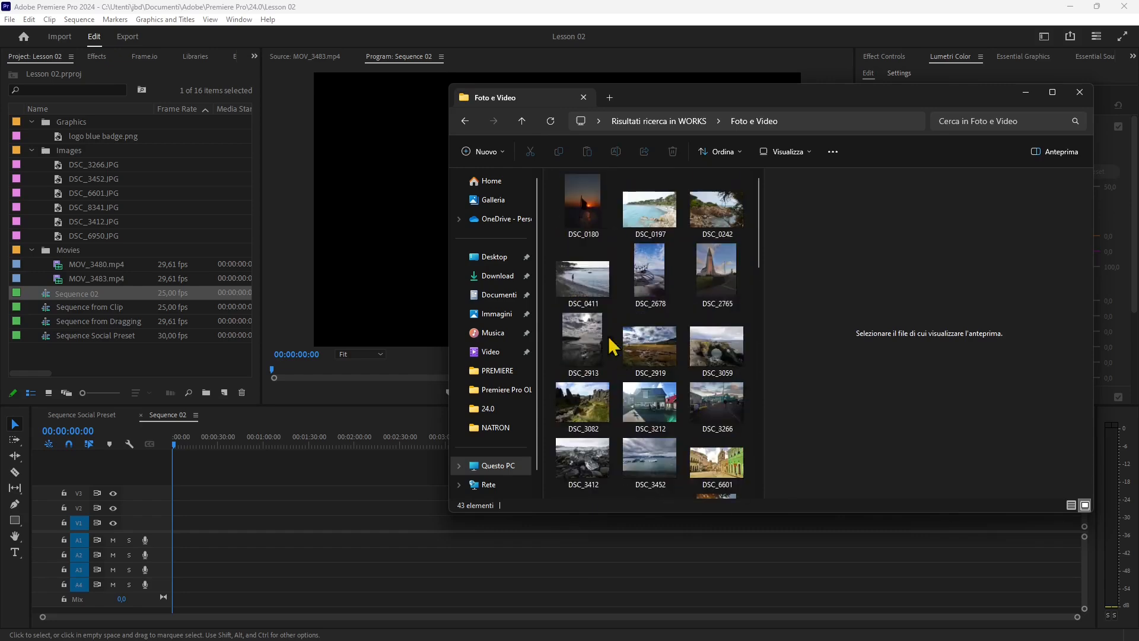
- Select DSC_0242, DSC_2913, DSC_0180, DSC_3059, DSC_2678, P_20200906_125931 and the waterfall video together in the Foto e Video folder
left_click(716, 208)
left_click(582, 341, "ctrl")
left_click(582, 202, "ctrl")
left_click(702, 360, "ctrl")
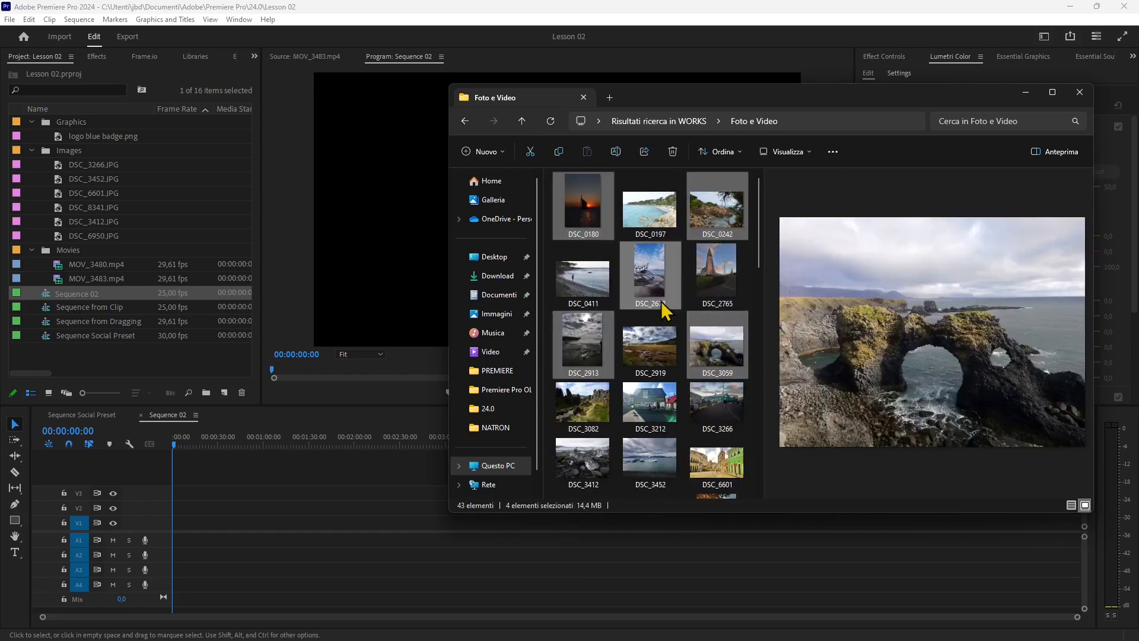
left_click(664, 308, "ctrl")
scroll(714, 329, "down", 10)
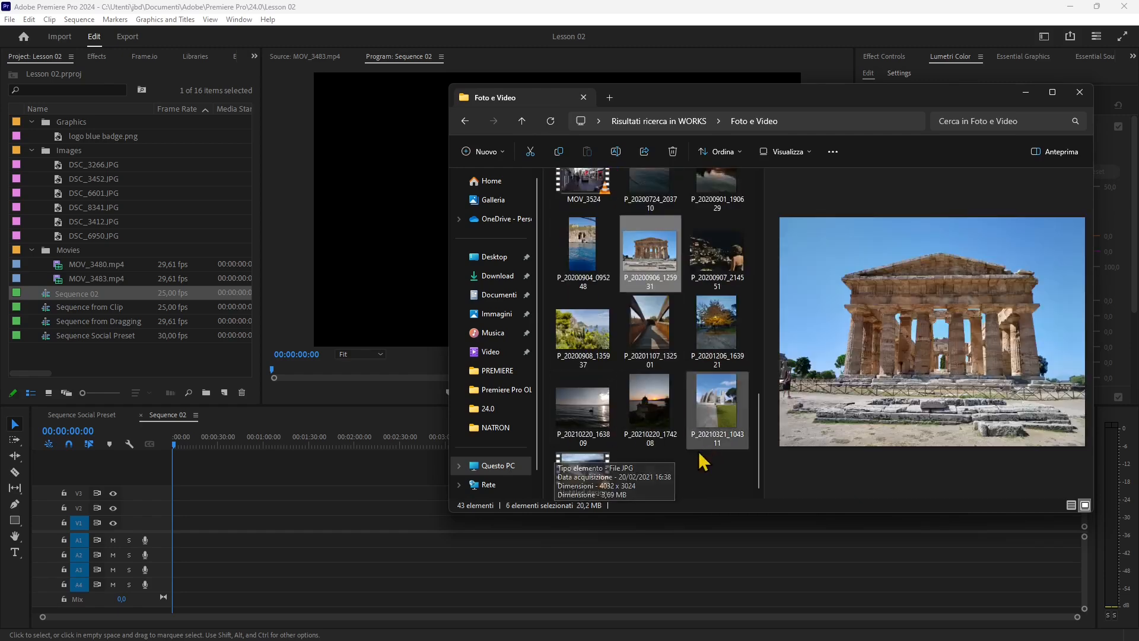
left_click(600, 479, "ctrl")
scroll(712, 443, "up", 8)
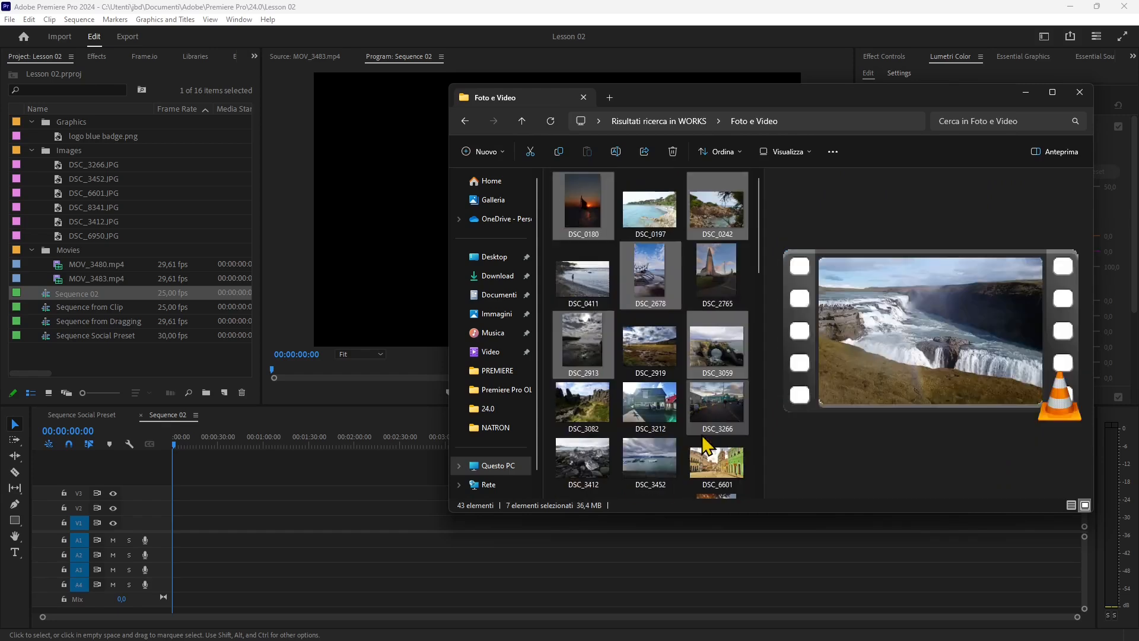
- Place the selected files at the start of Sequence 02, keeping the existing sequence settings, and scrub to 00:00:43:01
left_click_drag(584, 229, 191, 531)
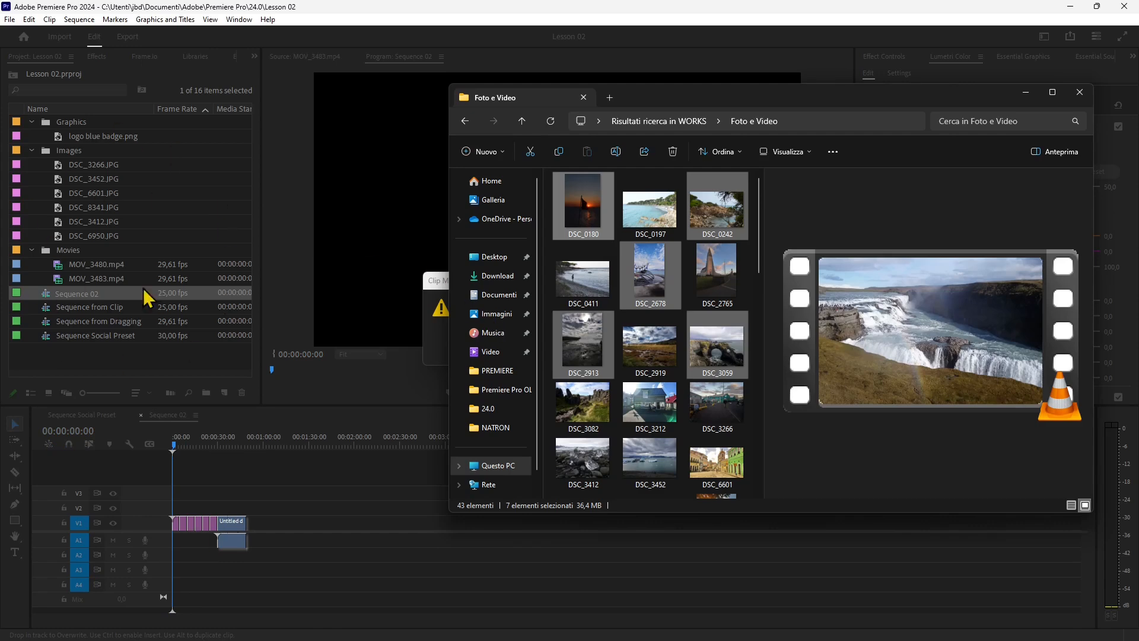
left_click(431, 290)
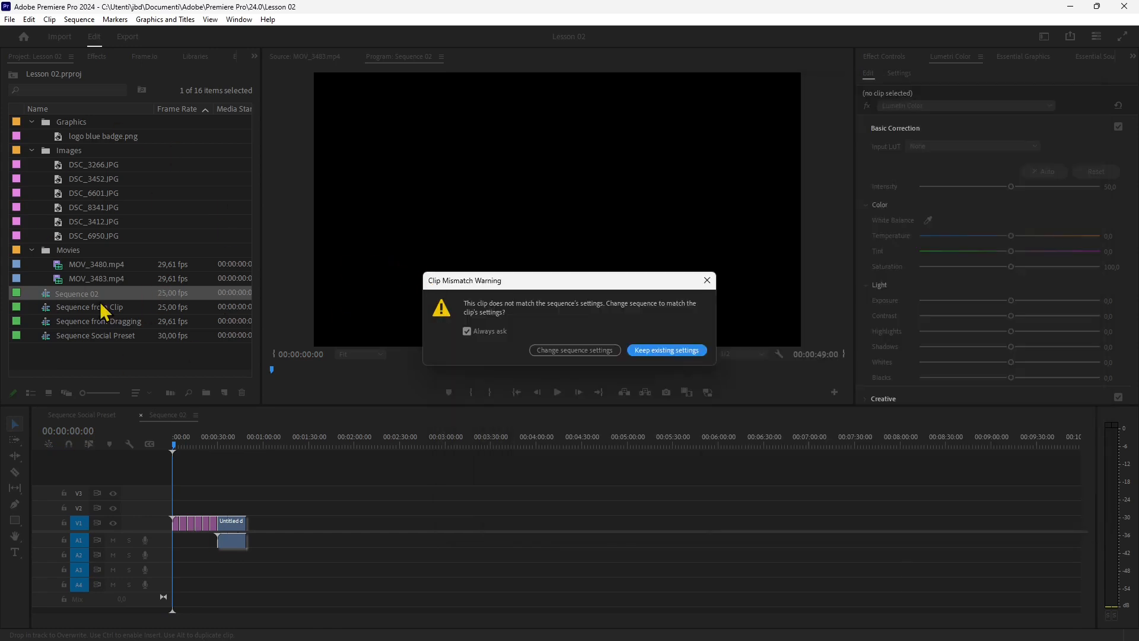
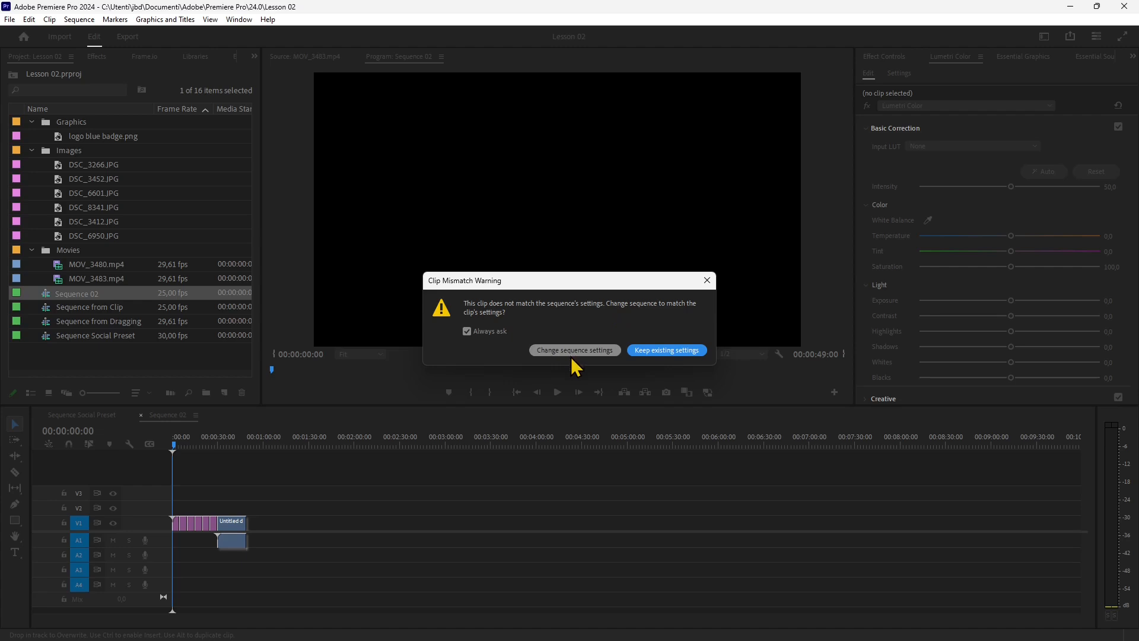
left_click(665, 352)
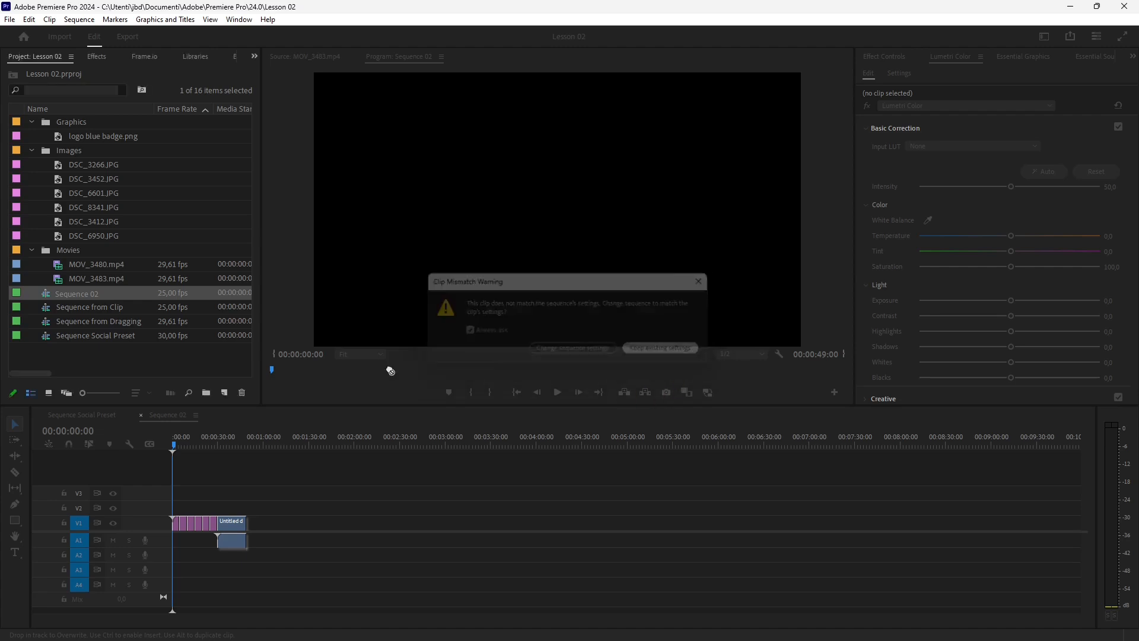
mouse_move(174, 446)
left_mouse_down()
mouse_move(223, 453)
mouse_move(237, 469)
left_mouse_up()
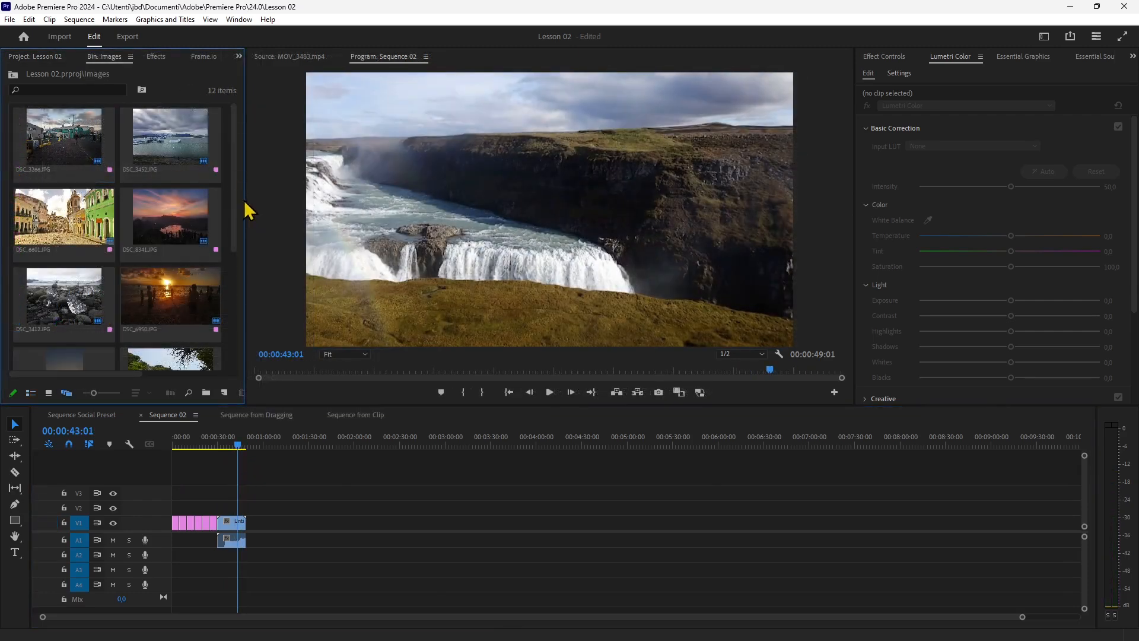
- Widen the Images bin and spread DSC_8341, DSC_3452, DSC_6950, DSC_0242 and DSC_6601 freely across its freeform area
left_click_drag(250, 200, 600, 200)
left_click_drag(186, 241, 373, 237)
left_click_drag(185, 164, 478, 204)
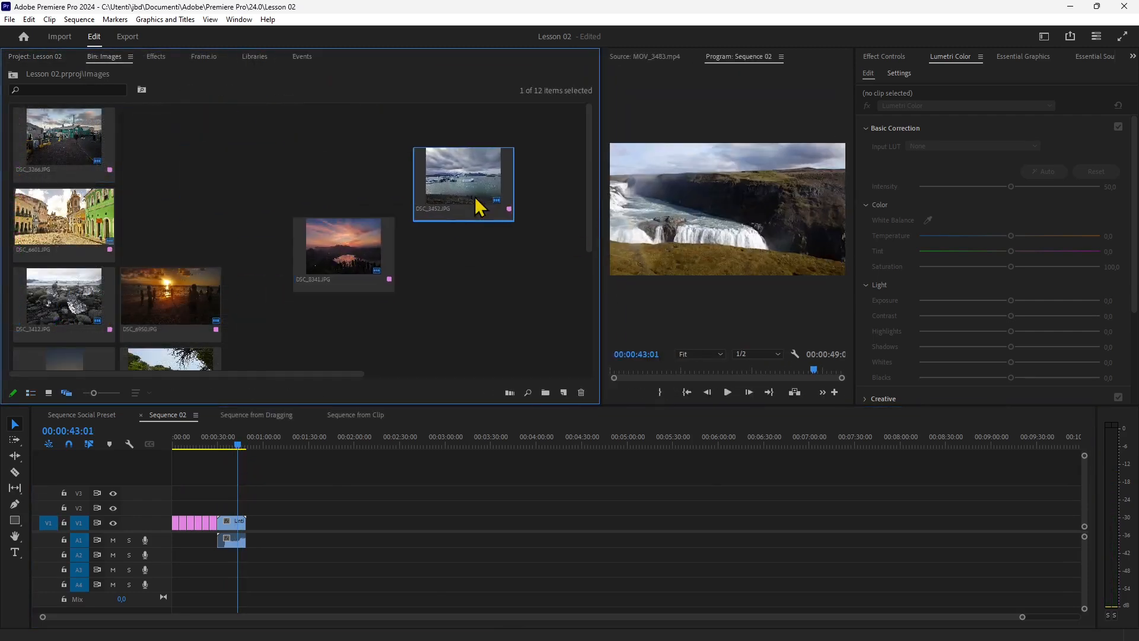
left_click_drag(191, 300, 296, 201)
mouse_move(202, 342)
left_mouse_down()
mouse_move(440, 280)
mouse_move(208, 348)
mouse_move(480, 246)
left_mouse_up()
left_click_drag(98, 216, 204, 217)
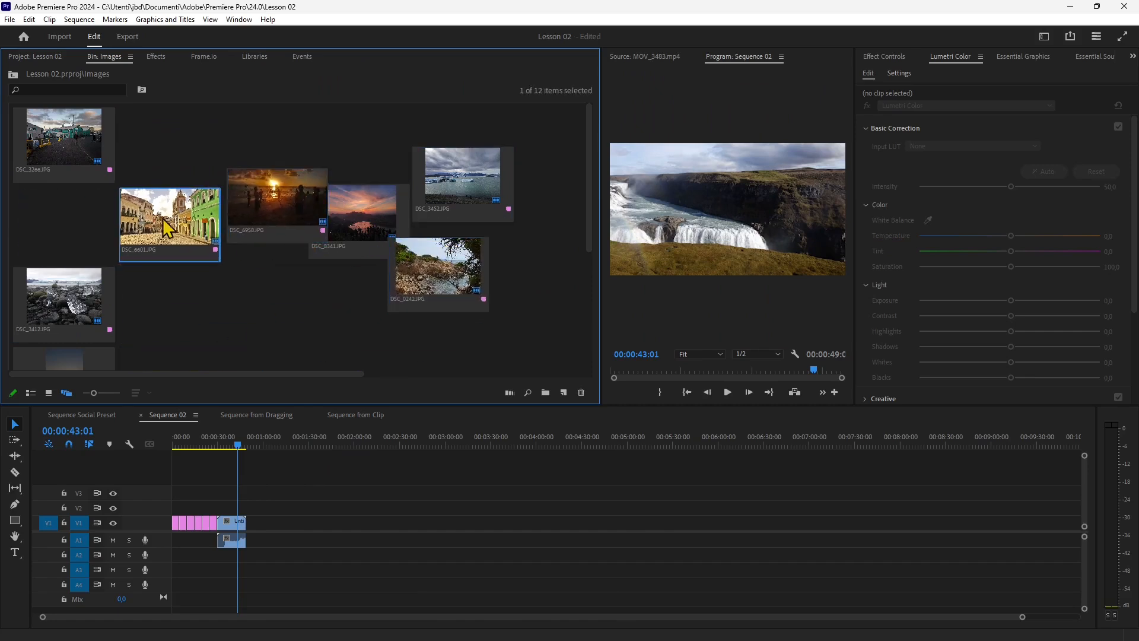
- Rearrange the freeform thumbnails into a row ordered DSC_6601, DSC_8341, DSC_6950, DSC_0242 and DSC_3452
left_click_drag(273, 212, 252, 183)
left_click_drag(186, 229, 125, 210)
left_click_drag(254, 196, 212, 226)
left_click_drag(335, 227, 180, 243)
left_click_drag(211, 204, 314, 217)
left_click_drag(210, 237, 224, 212)
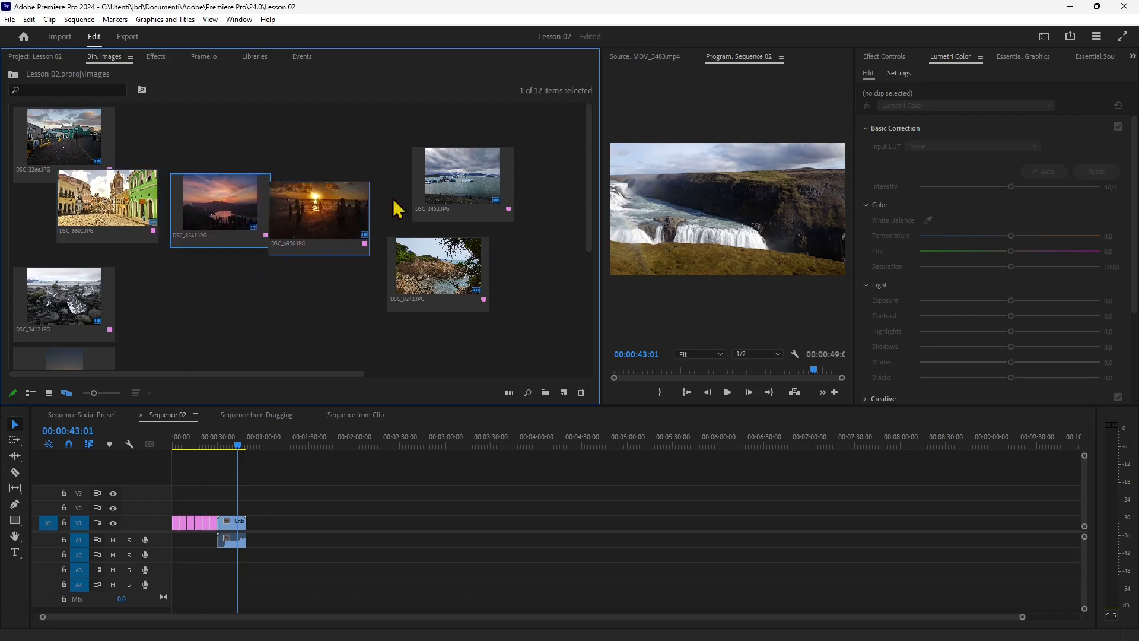
left_click_drag(446, 188, 507, 204)
left_click_drag(438, 242, 436, 180)
left_click(124, 196)
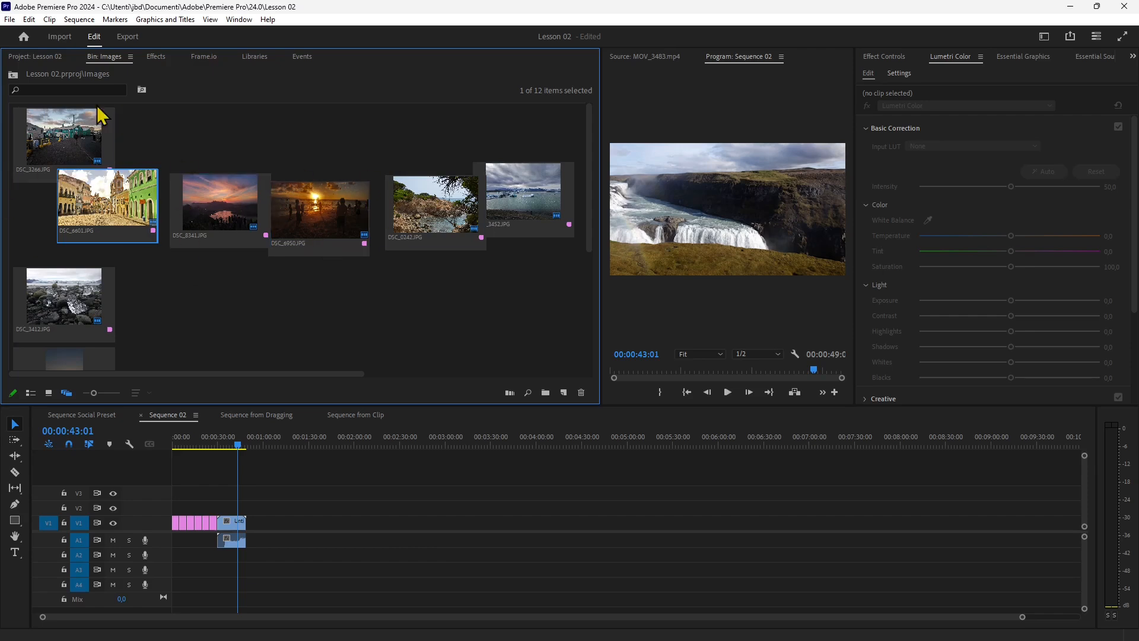
- Show the Images bin in icon view and select DSC_3452, DSC_0180, P_20200906_125931, DSC_0242 and DSC_6601 in that order
left_click(49, 393)
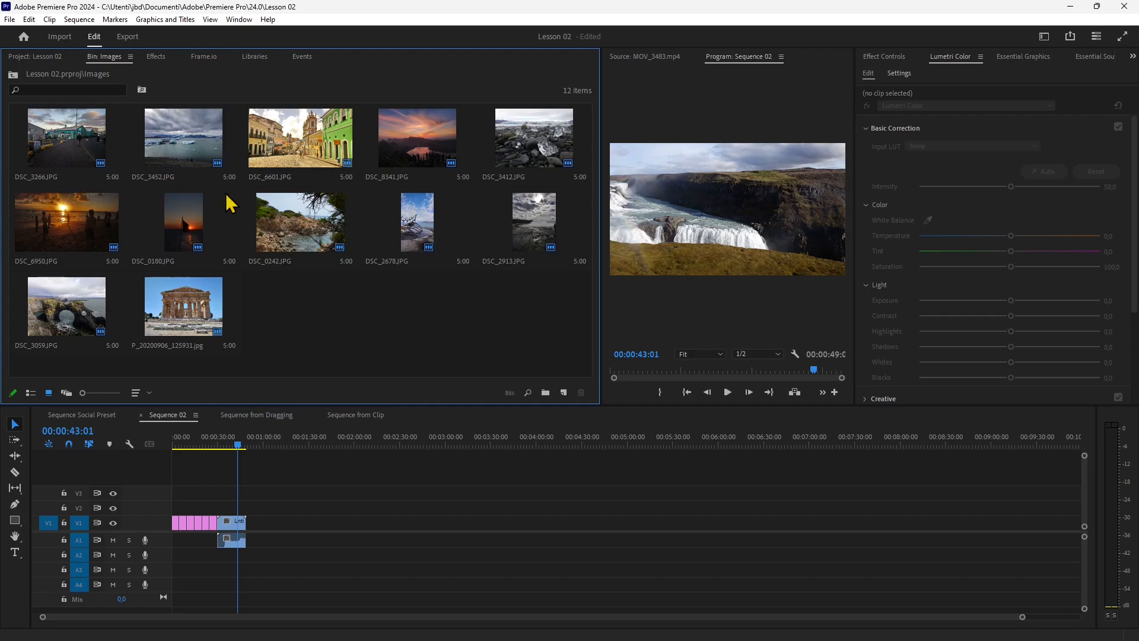
left_click(193, 148)
left_click(198, 240, "ctrl")
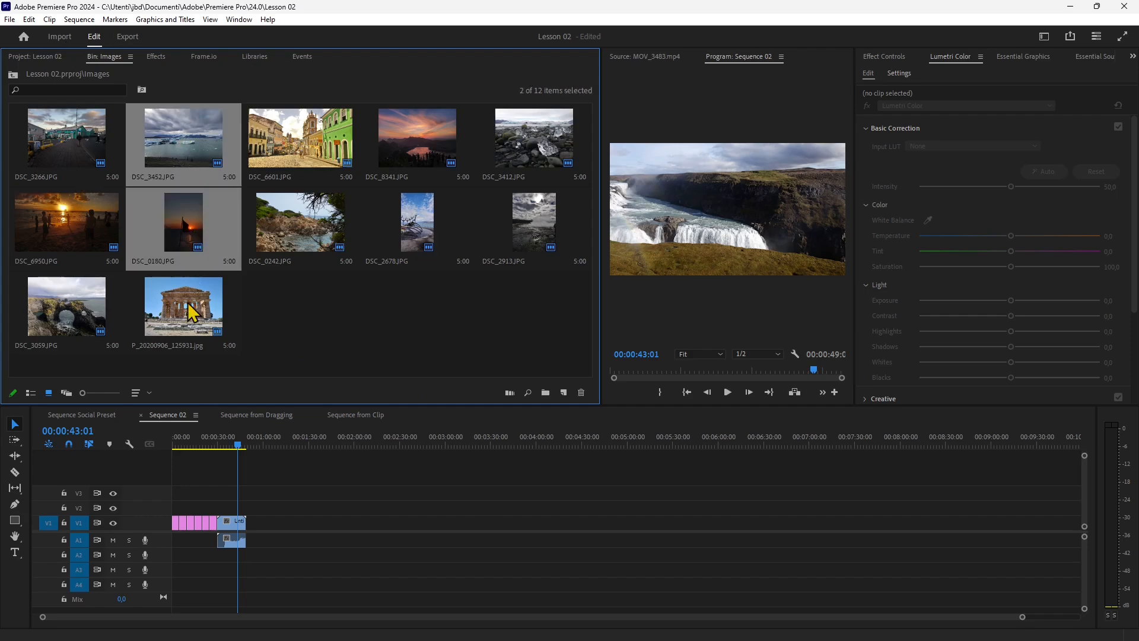
left_click(194, 311, "ctrl")
left_click(309, 255, "ctrl")
left_click(332, 141, "ctrl")
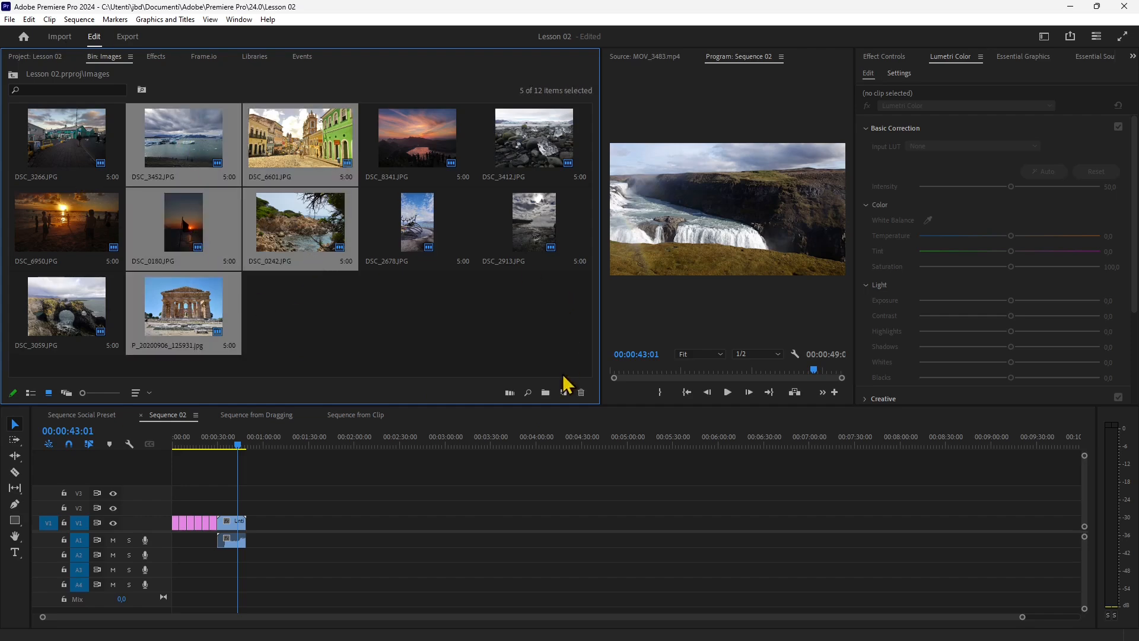
- Automate the selected images to Sequence 02 with Sort Order, sequential placement, Overwrite Edit, a 30-frame overlap and default transitions
left_click(510, 394)
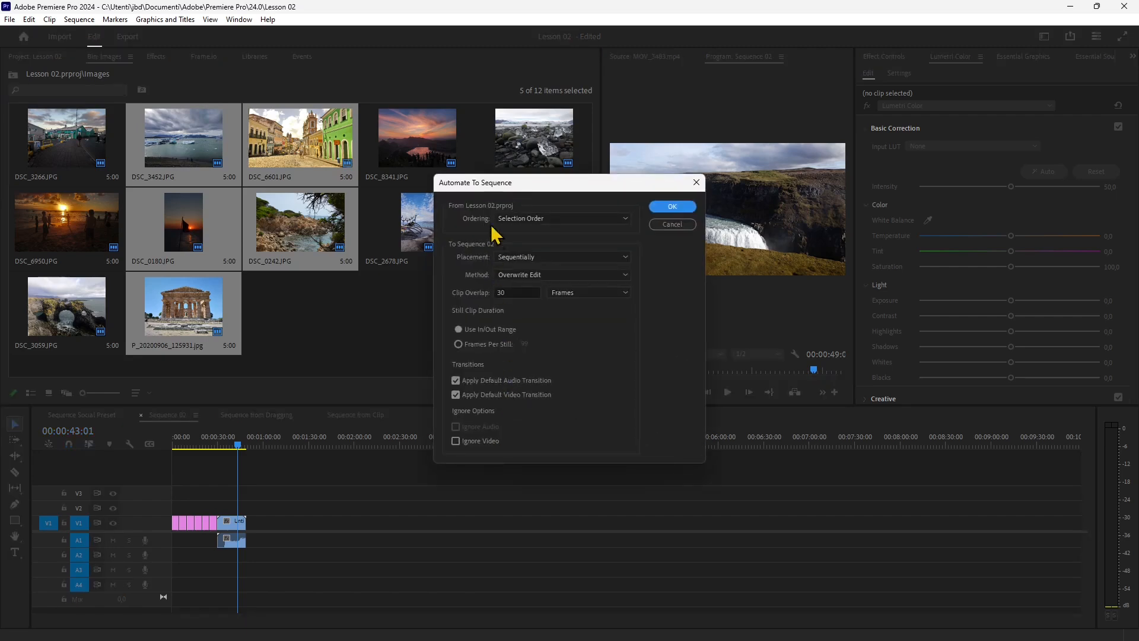
left_click_drag(513, 186, 513, 220)
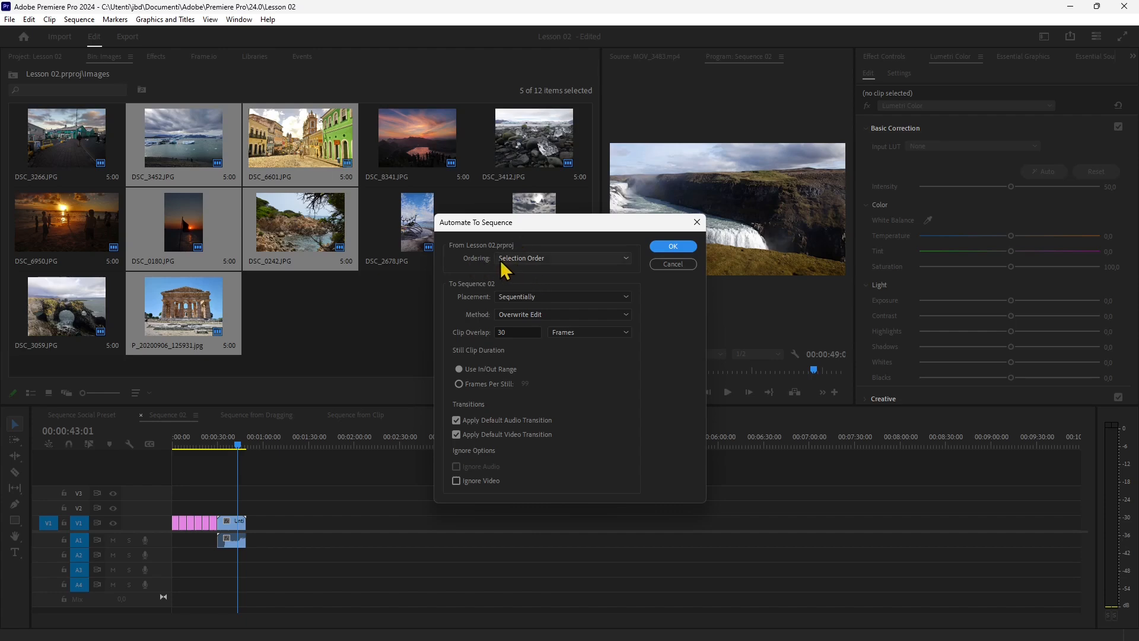
left_click(521, 259)
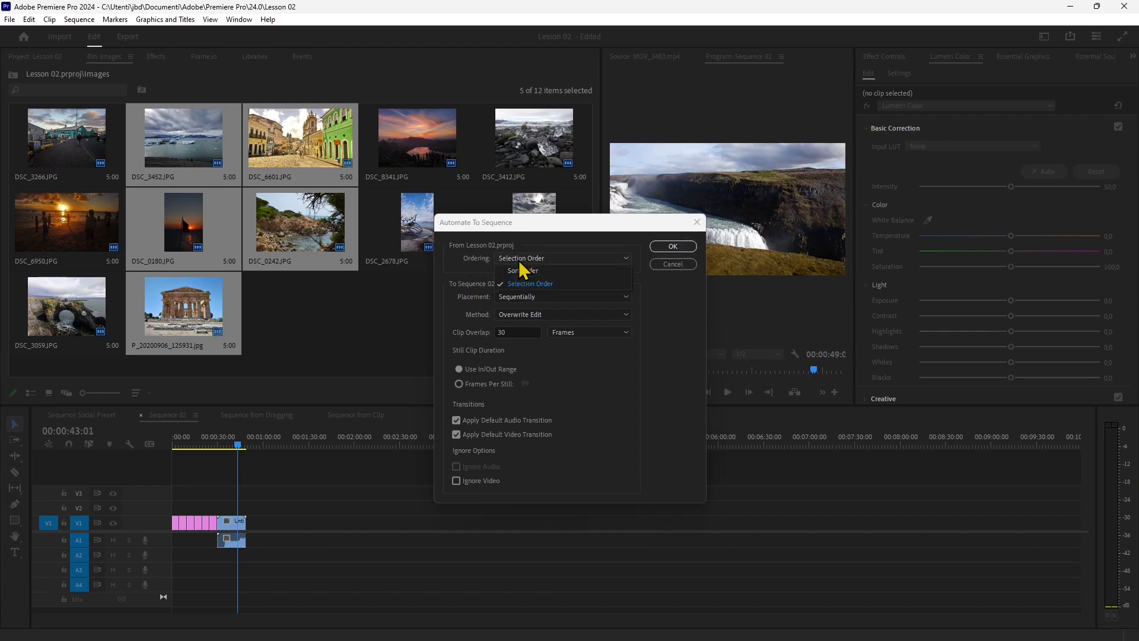
left_click(549, 277)
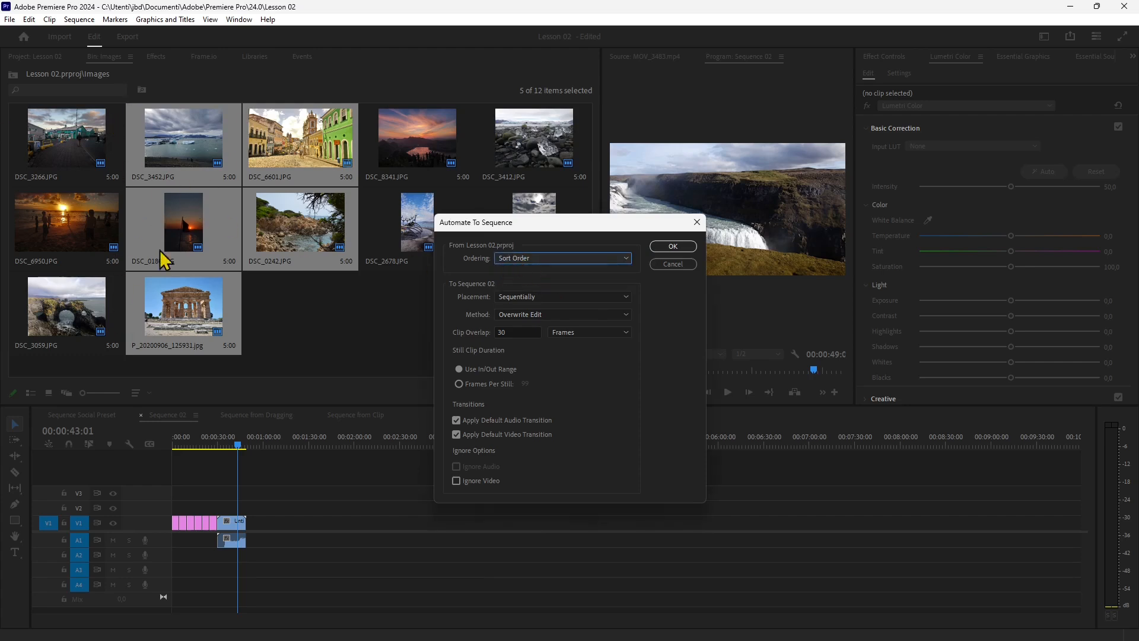
left_click(511, 297)
left_click(534, 286)
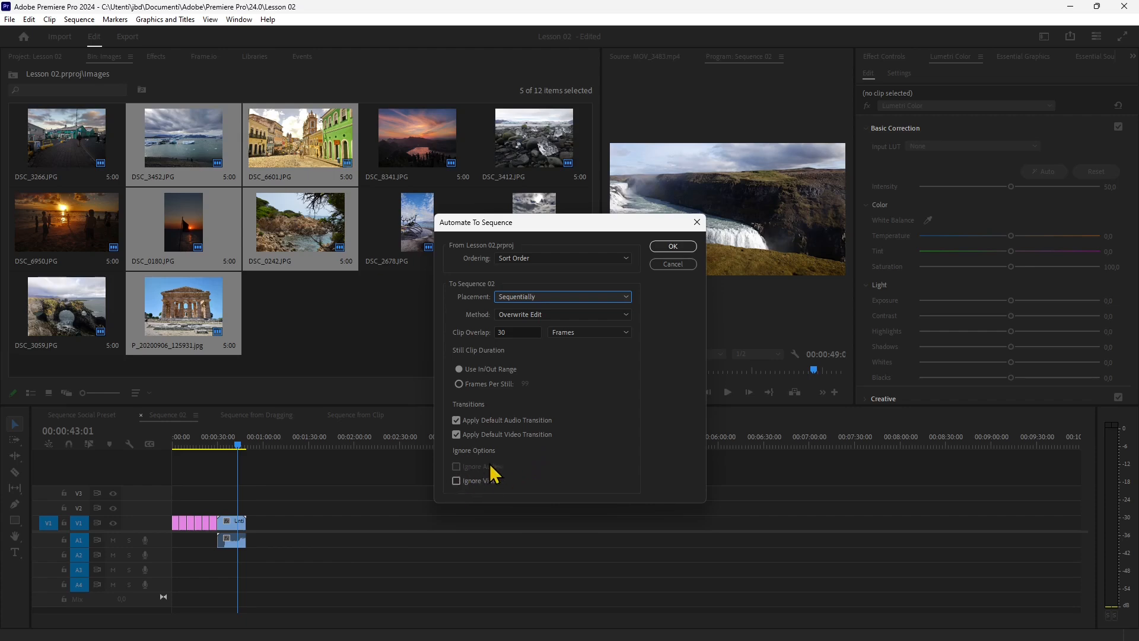
left_click(455, 482)
left_click(456, 482)
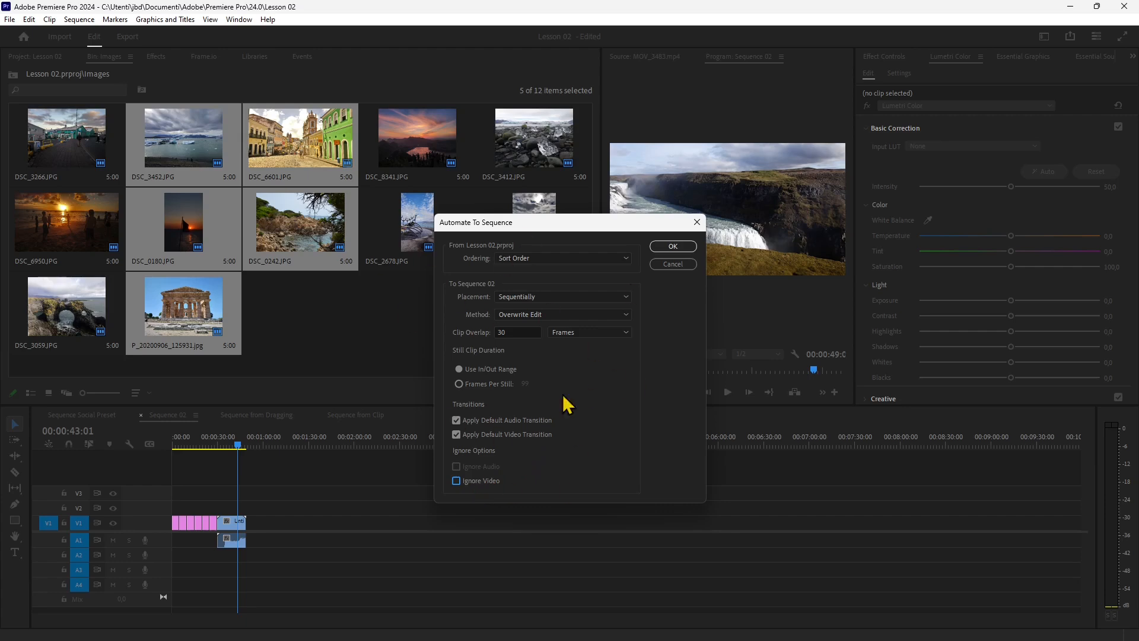
left_click(661, 247)
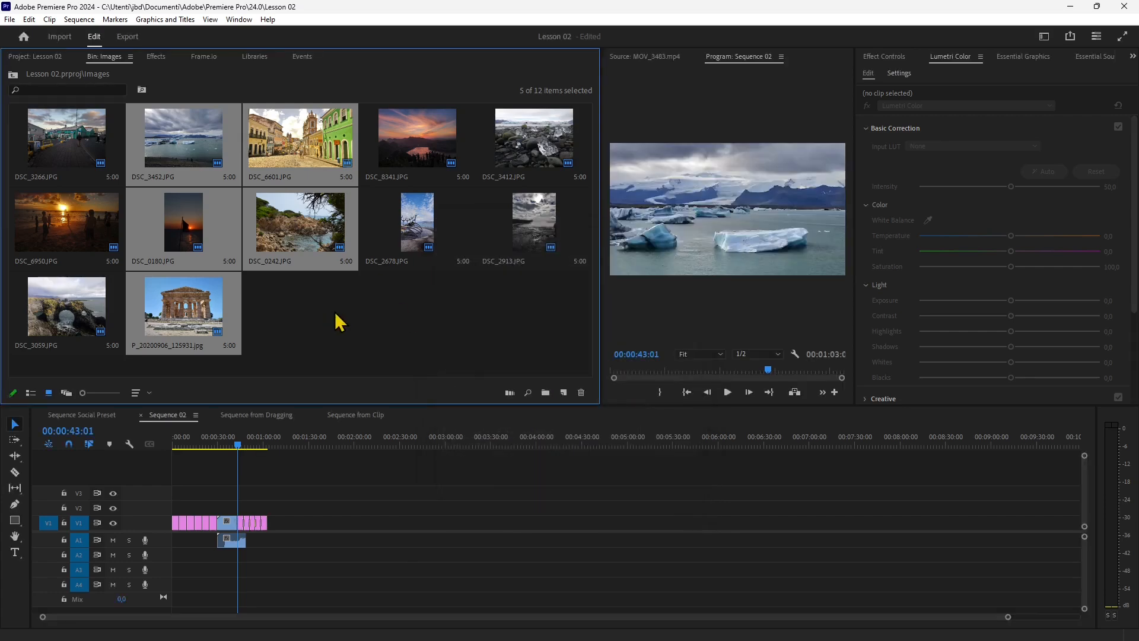
- Enlarge the Program monitor and preview the automated images in Sequence 02 by scrubbing and playing to 00:00:59:14
left_click_drag(599, 325, 413, 317)
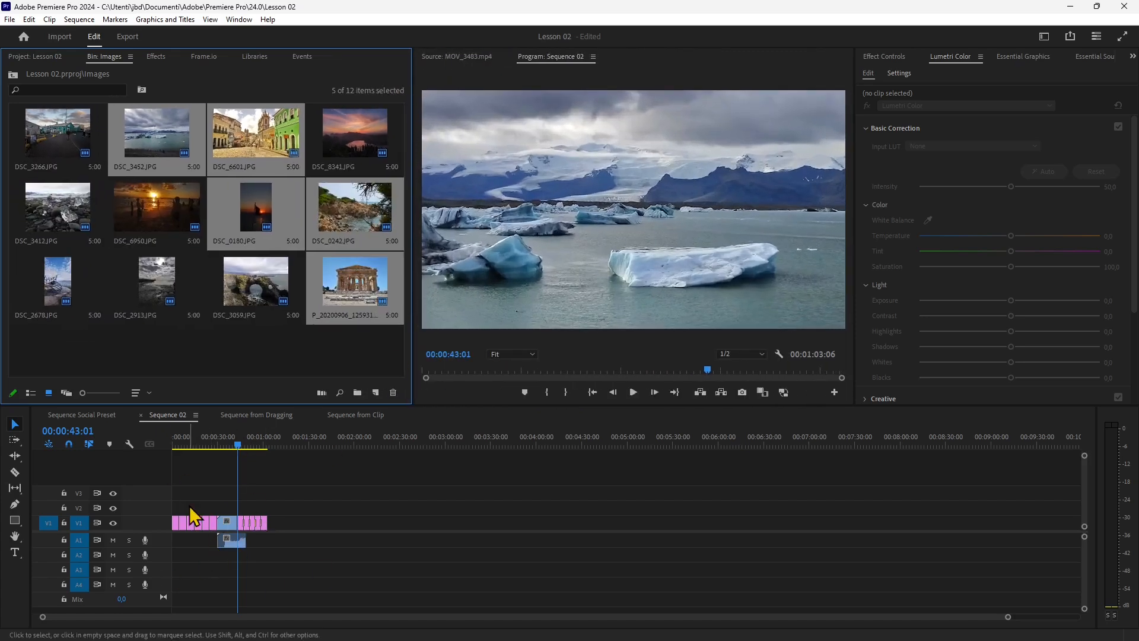
left_click(240, 444)
left_click_drag(240, 444, 262, 453)
key("space")
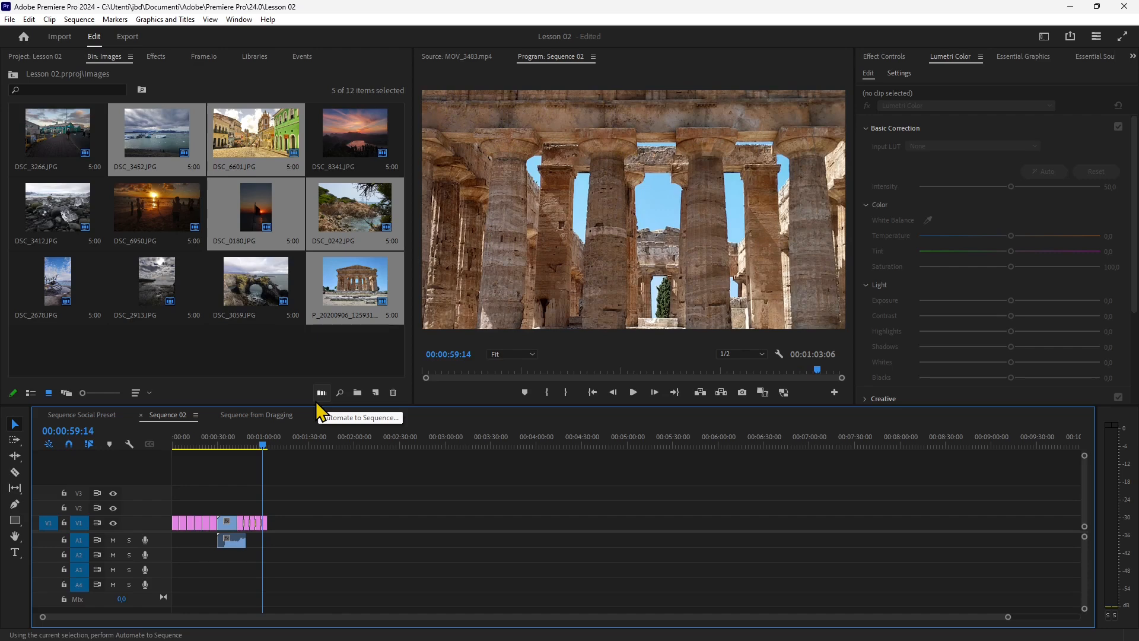
- Move DSC_6601.JPG below DSC_8341.JPG in the Images bin's freeform view, and switch the bin to list view
left_click(65, 392)
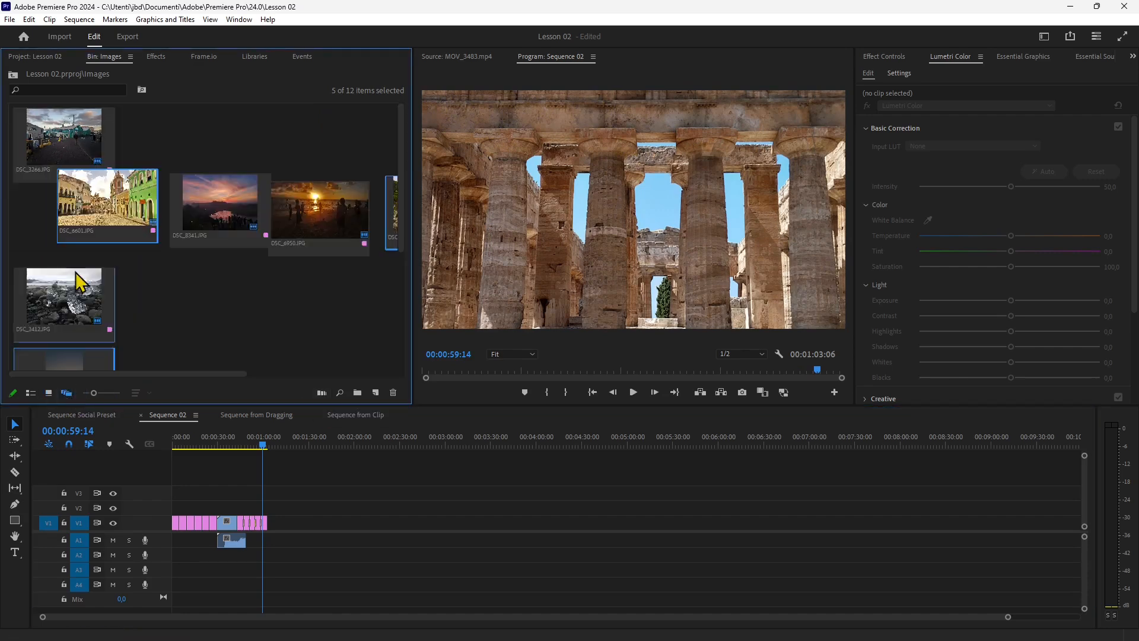
left_click_drag(126, 219, 198, 281)
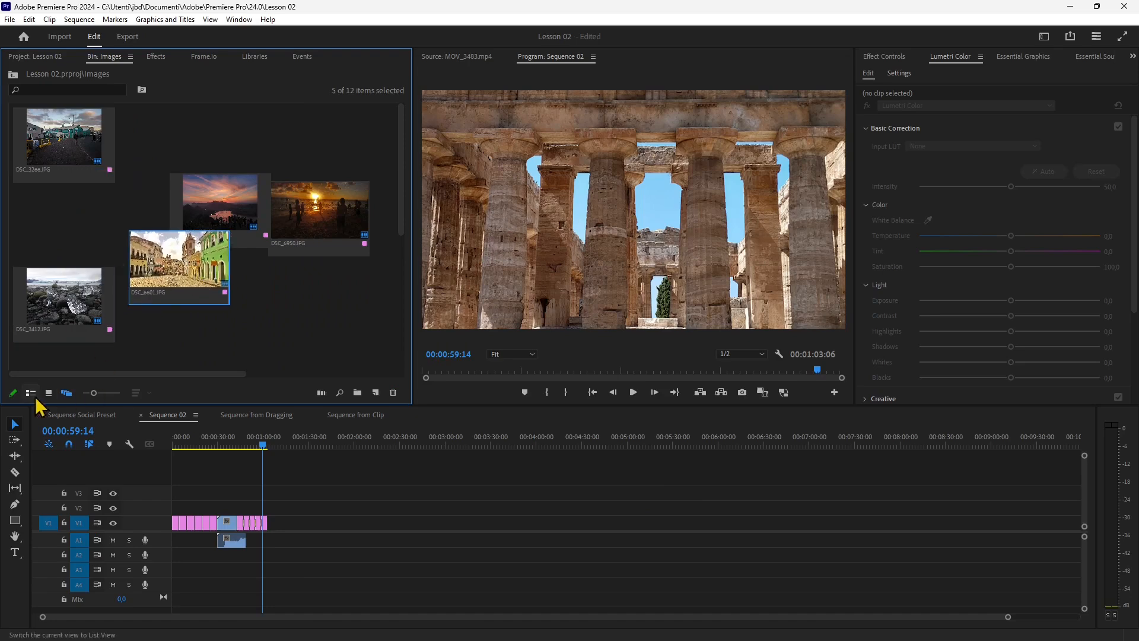
left_click(32, 395)
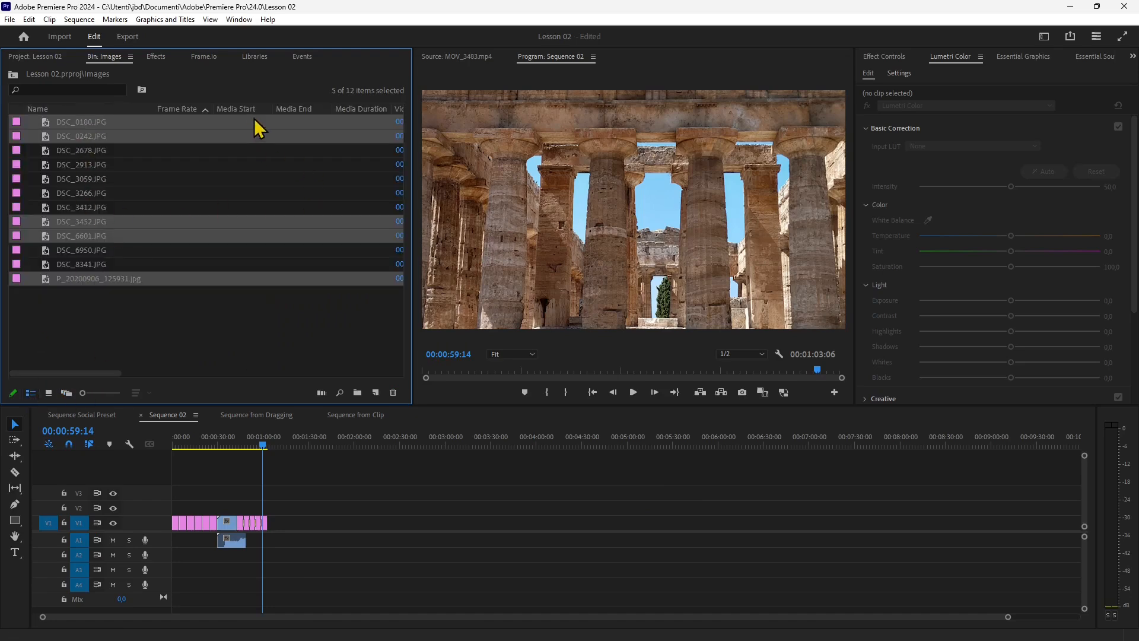
- Widen the Images bin, return it to icon view with larger thumbnails, and browse all its images
left_click_drag(413, 116, 540, 116)
mouse_move(82, 394)
left_mouse_down()
mouse_move(112, 394)
mouse_move(85, 396)
mouse_move(100, 396)
left_mouse_up()
left_click(48, 392)
scroll(338, 314, "down", 3)
scroll(277, 282, "up", 3)
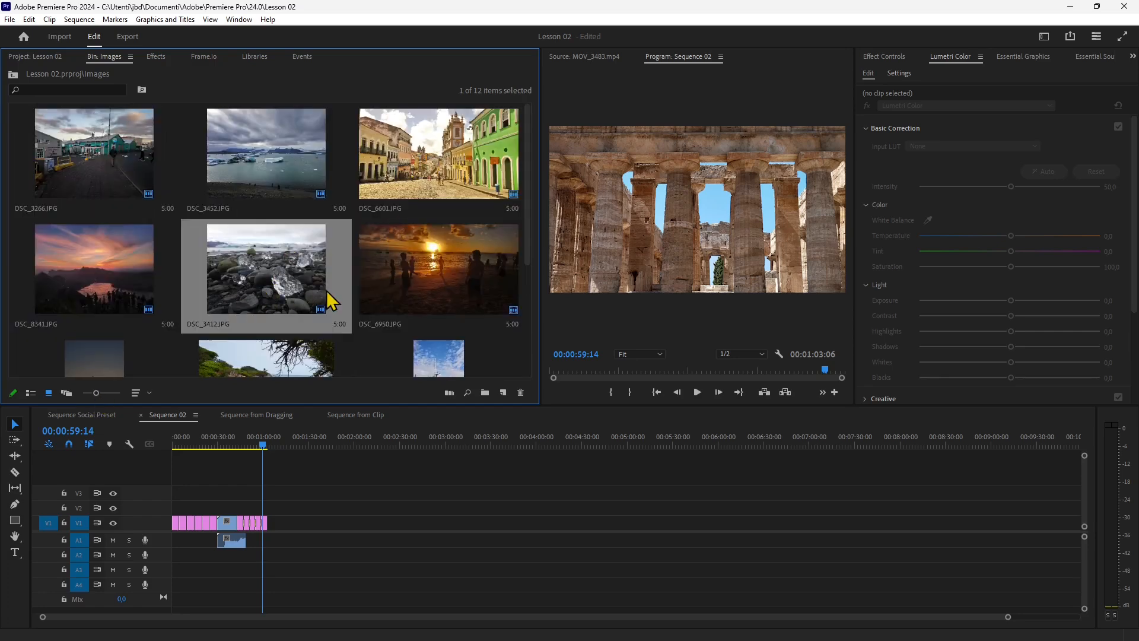
scroll(372, 331, "down", 3)
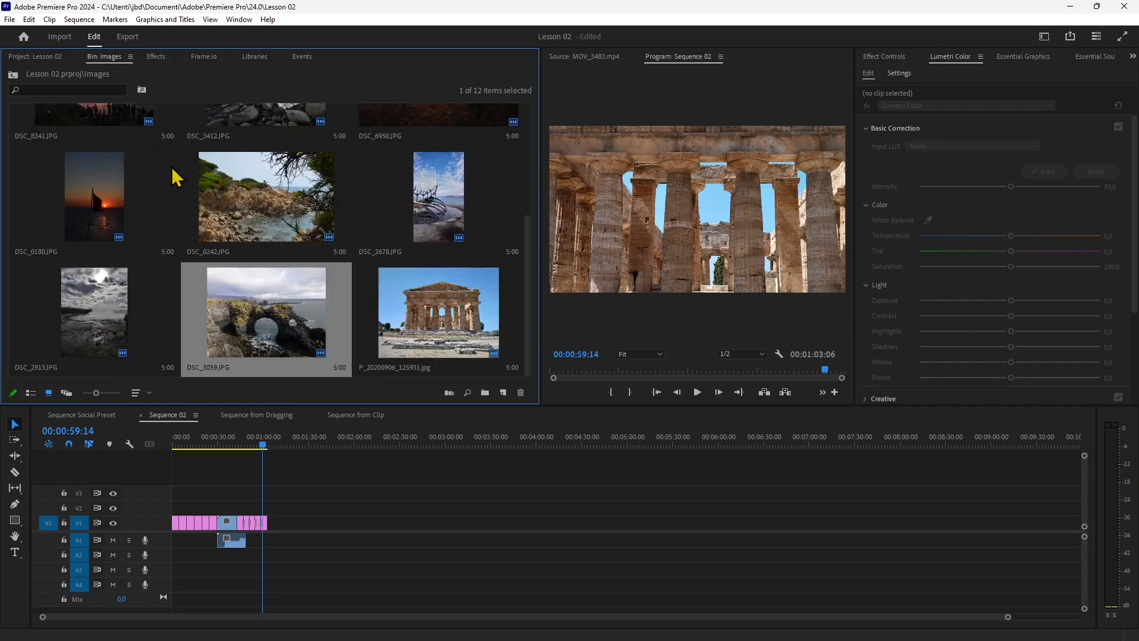
scroll(178, 224, "up", 5)
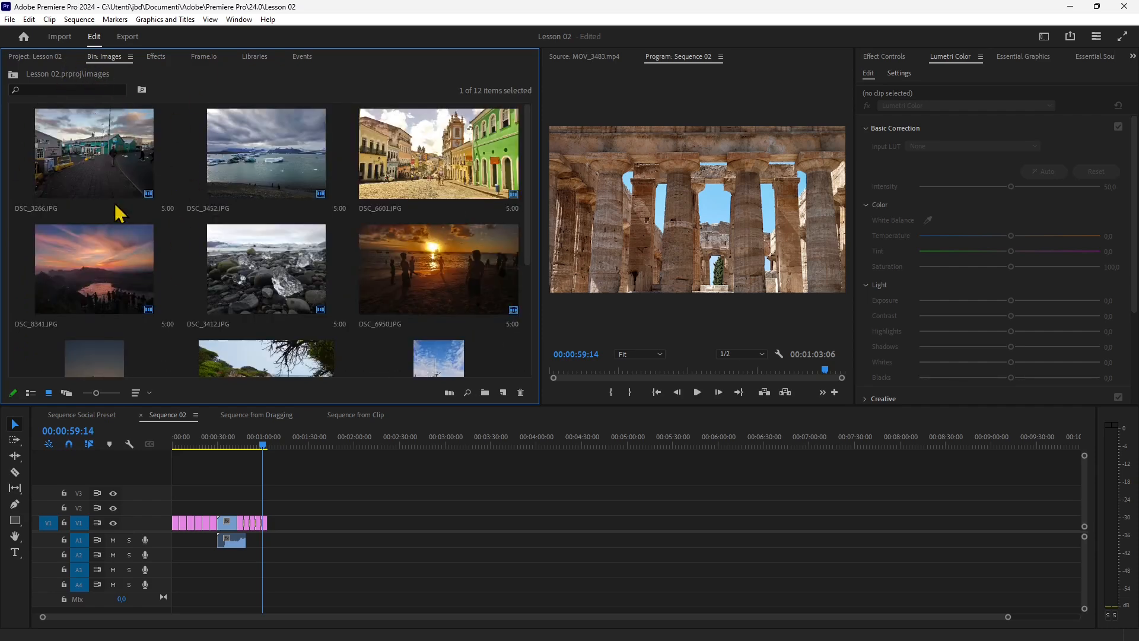
- Show the project's root bin in list view, view the Movies bin's clips in freeform view, and return to the root bin
left_click(13, 75)
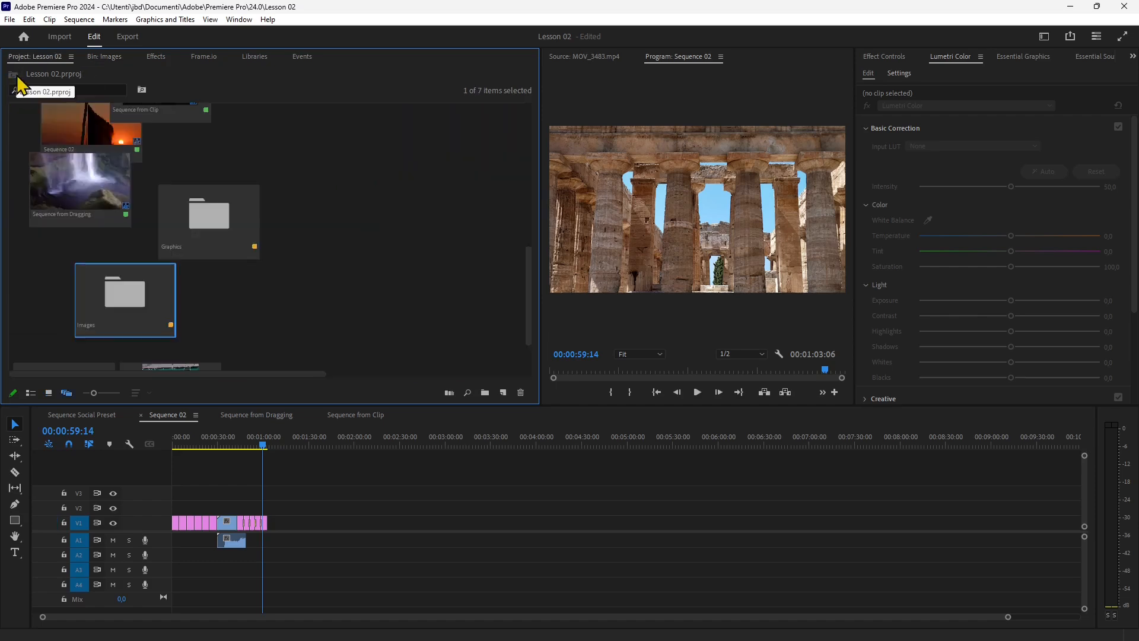
left_click(30, 392)
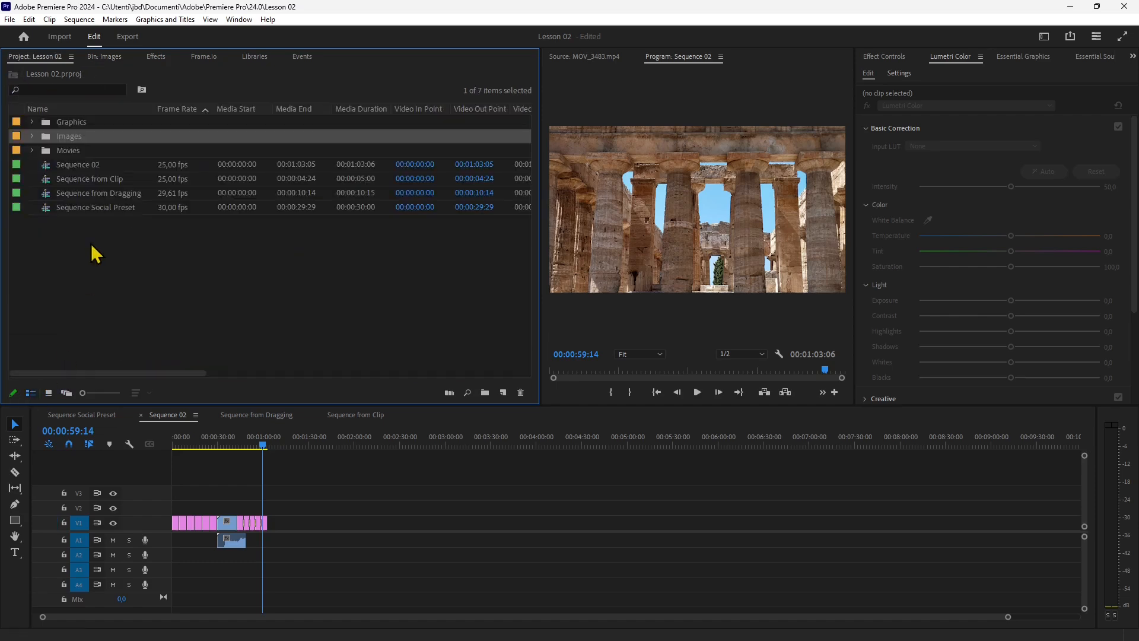
double_click(53, 150)
left_click(65, 393)
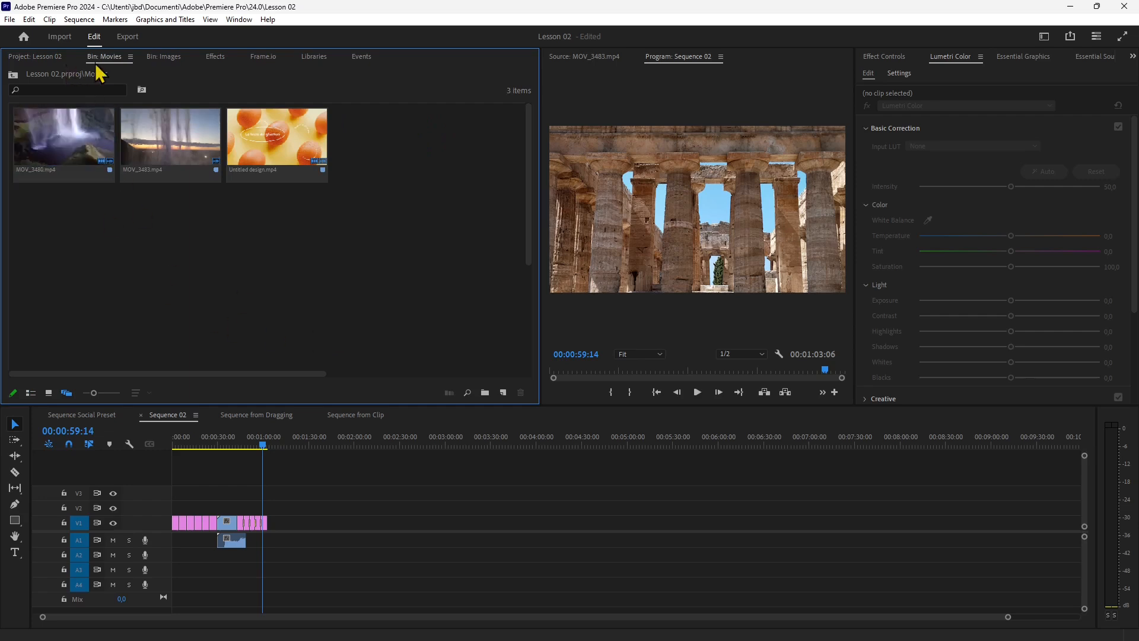
left_click(65, 58)
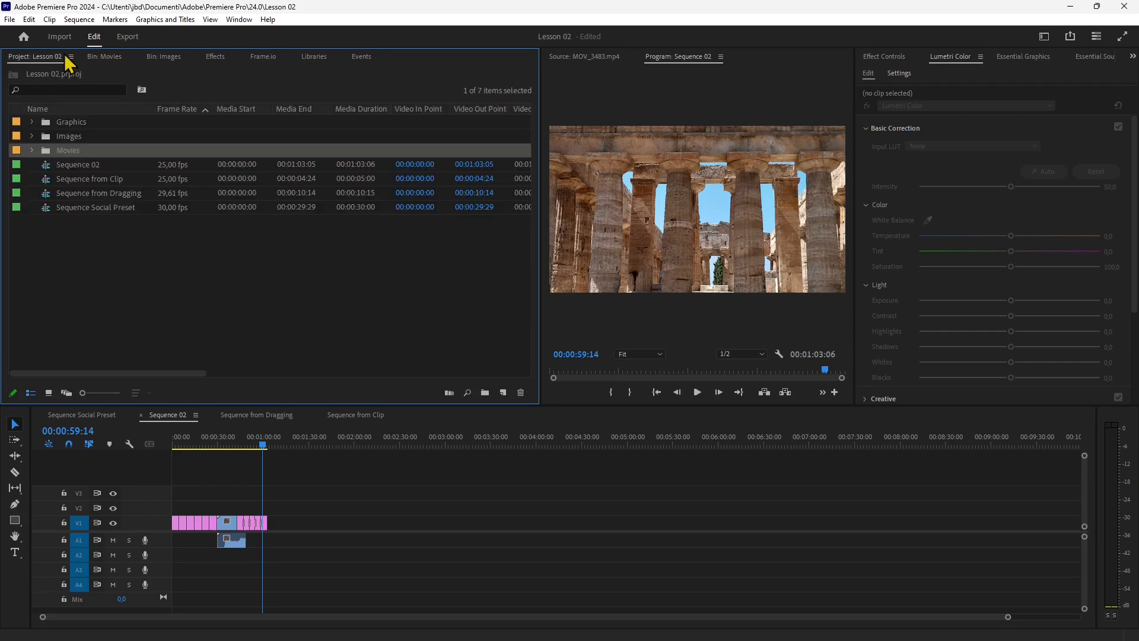
- Undock the Project panel into a floating window and dock it back into its original panel group
left_click(71, 57)
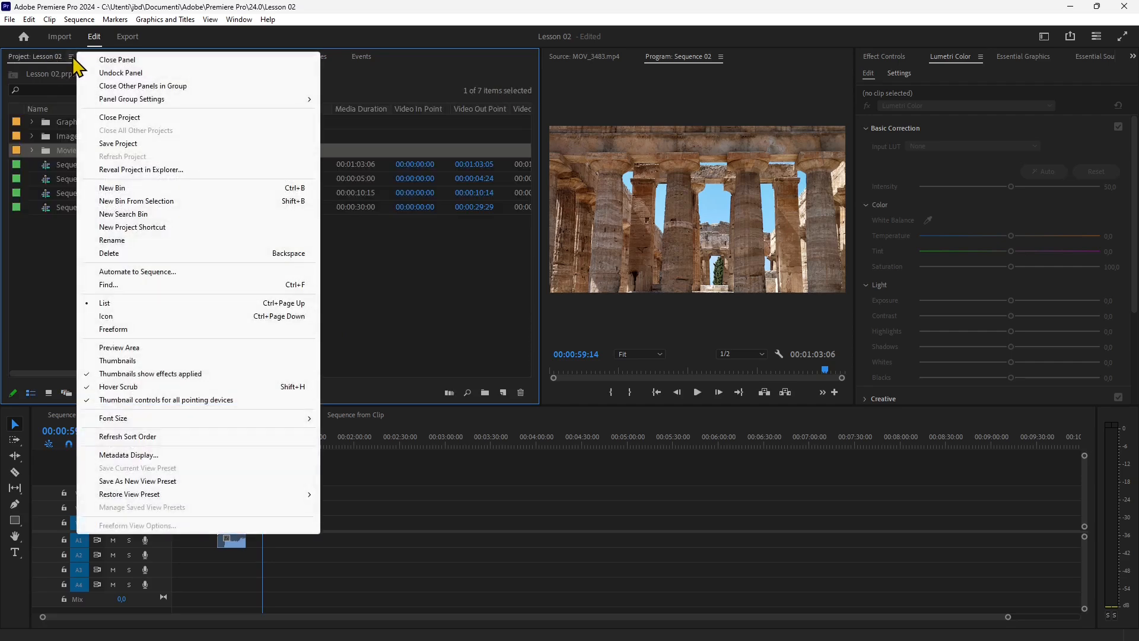
left_click(120, 72)
left_click_drag(69, 48, 33, 59)
- Switch the project's root bin to icon view and return it to list view
left_click(71, 57)
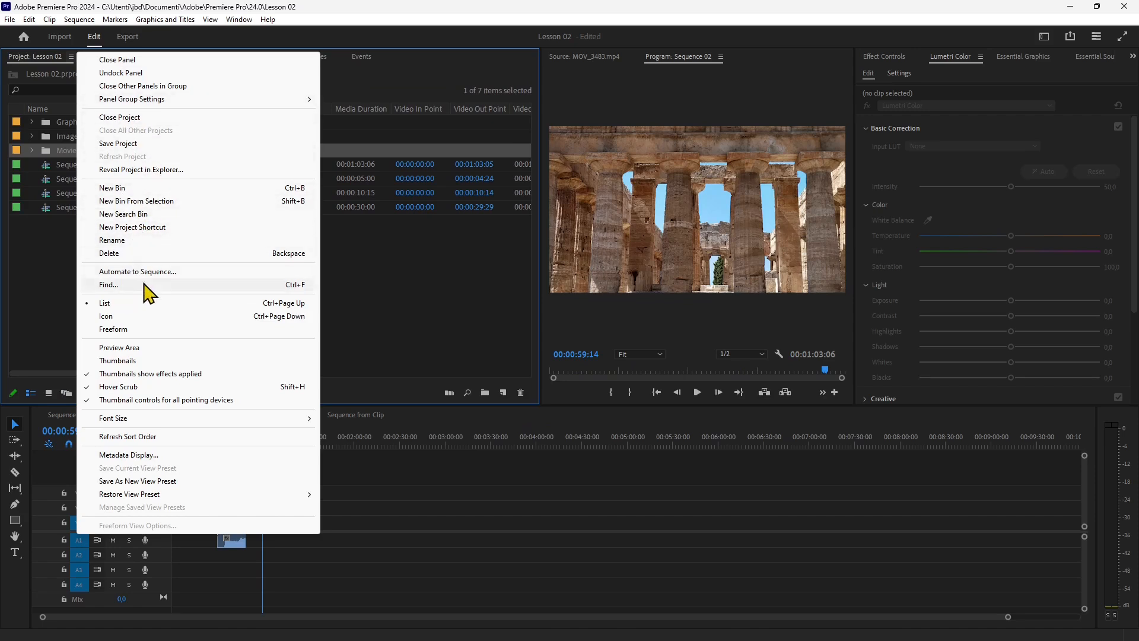
left_click(107, 321)
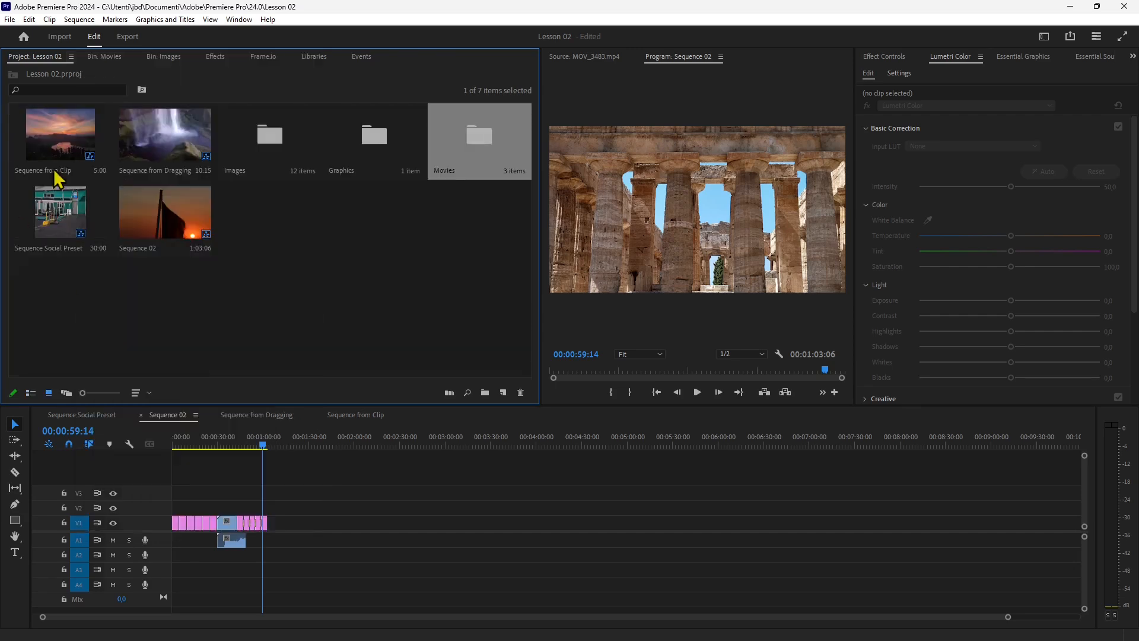
left_click(30, 392)
- Turn on the Project panel's Preview Area, expand the Movies bin, and preview MOV_3480.mp4 there
left_click(71, 56)
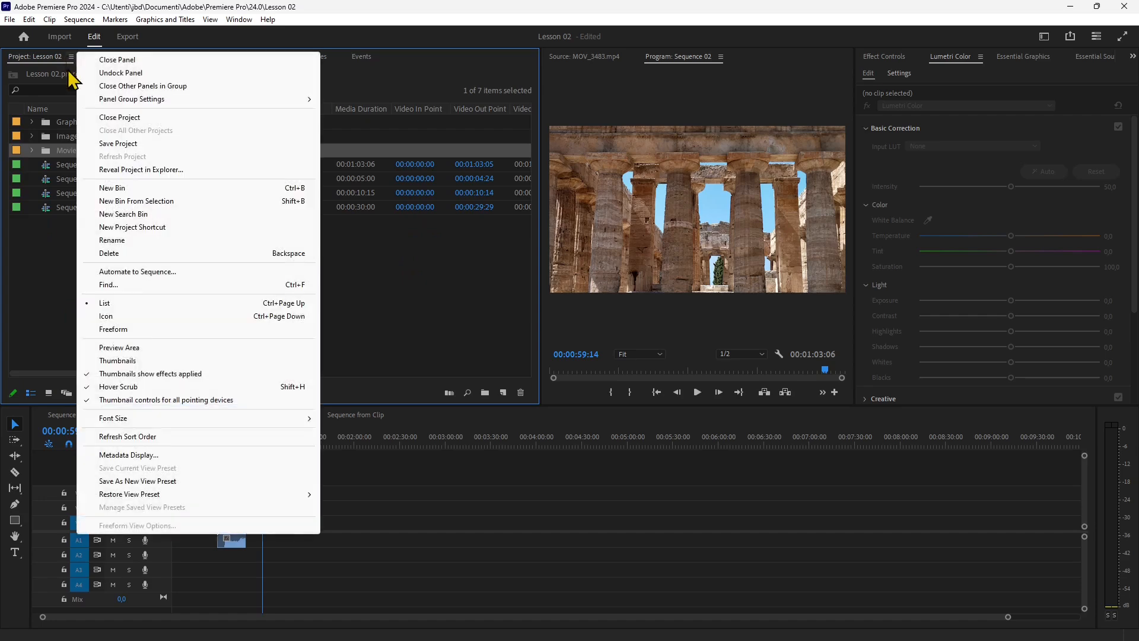
left_click(114, 348)
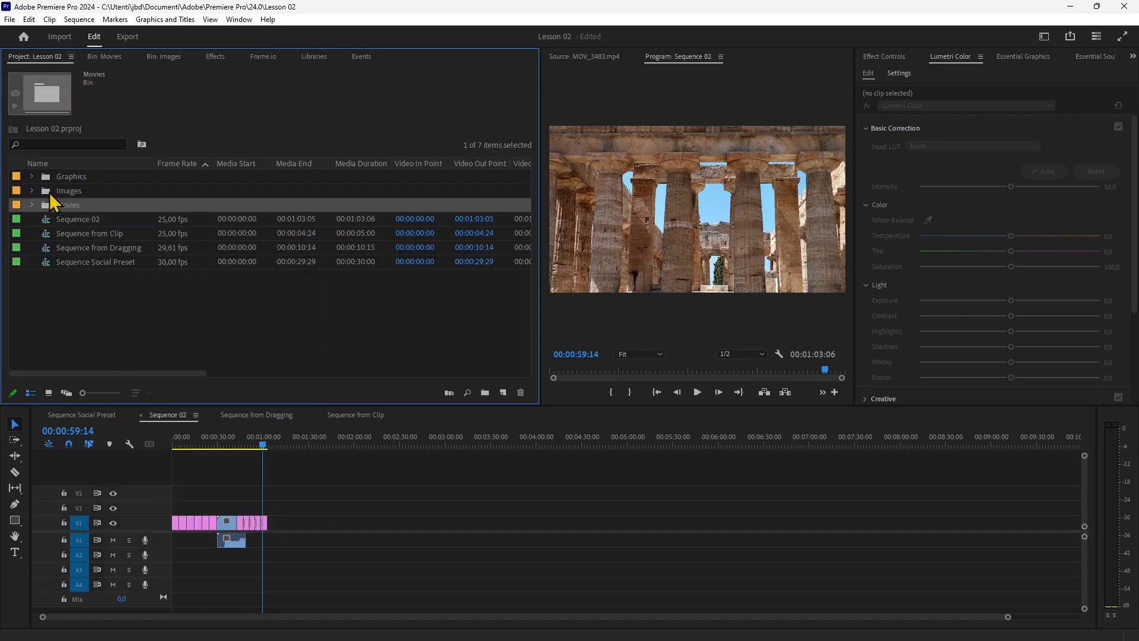
left_click(31, 205)
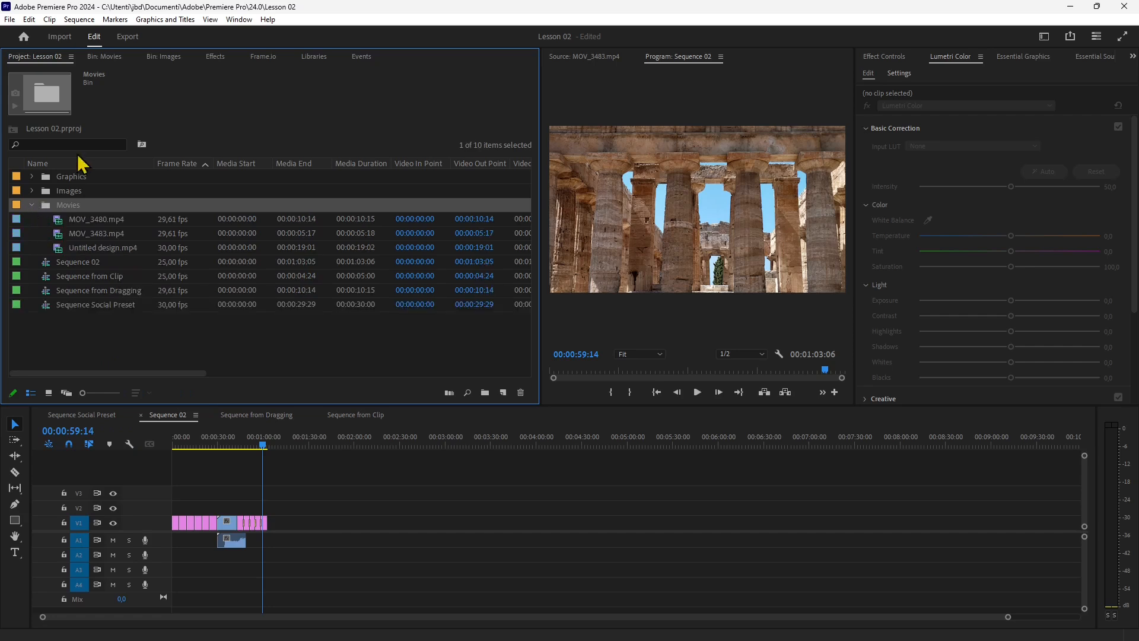
left_click(92, 219)
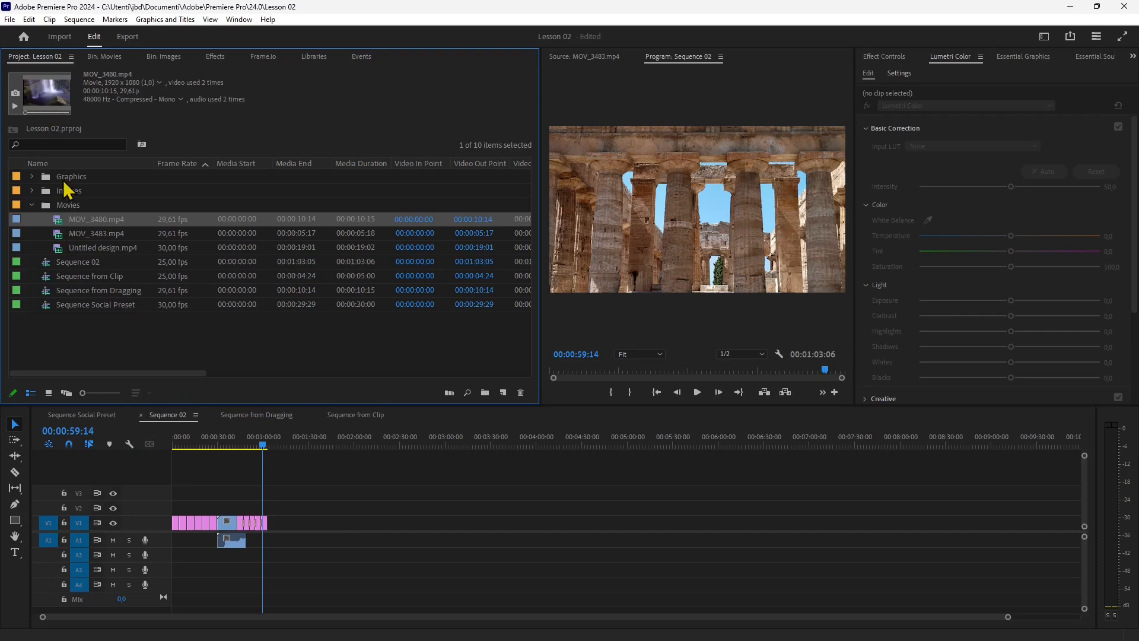
- Turn on thumbnails in the Project panel's list view and set its font size to Medium (default)
left_click(71, 56)
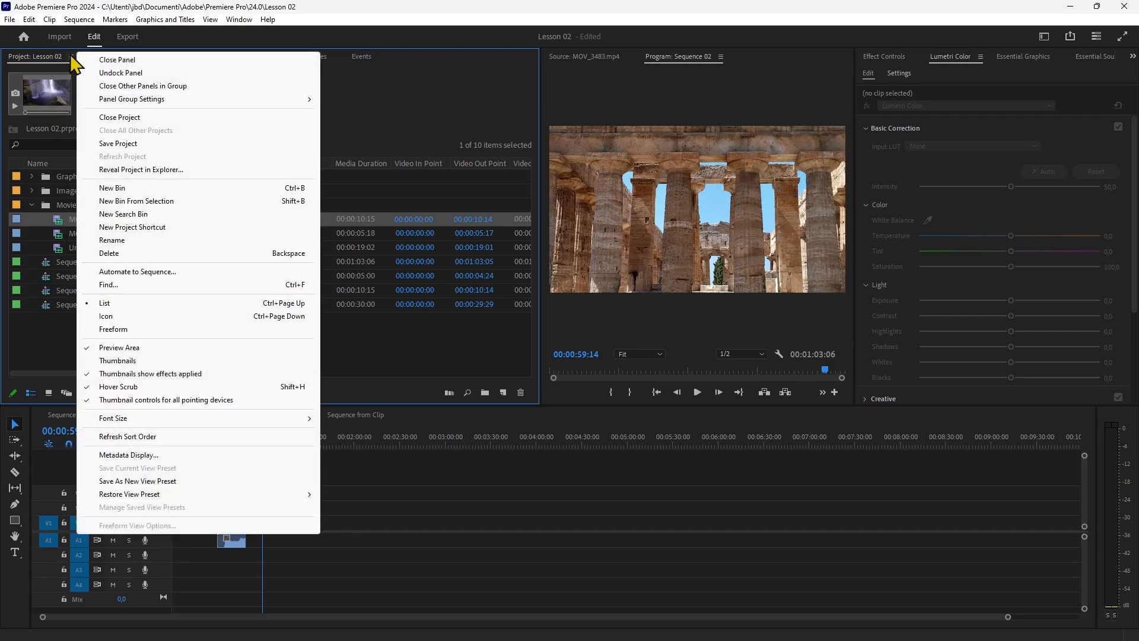
left_click(102, 360)
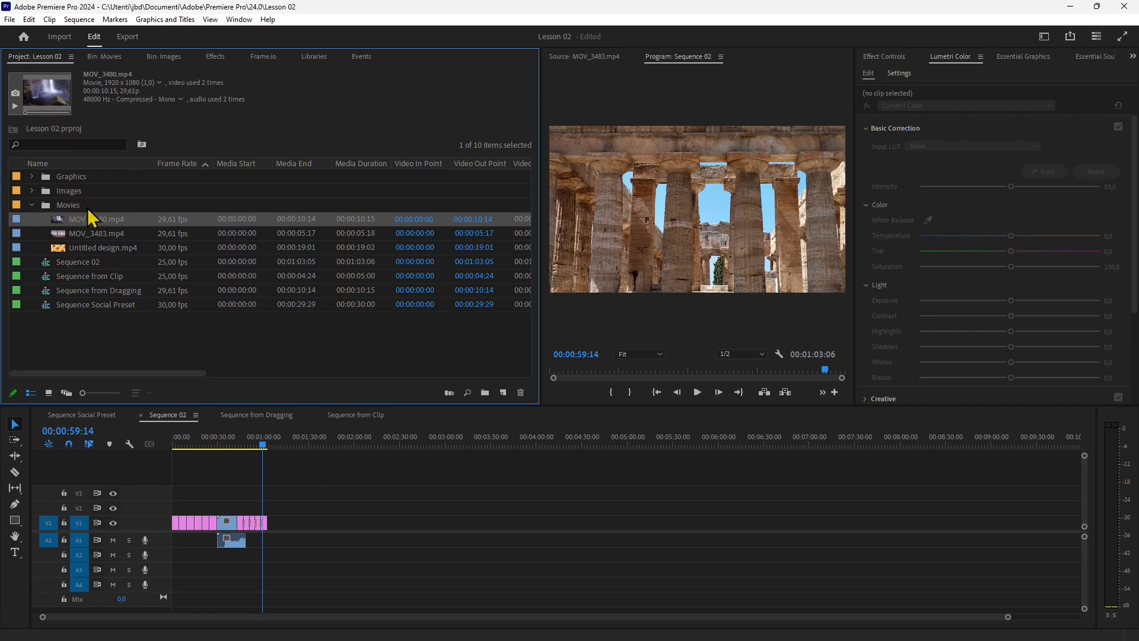
left_click(71, 56)
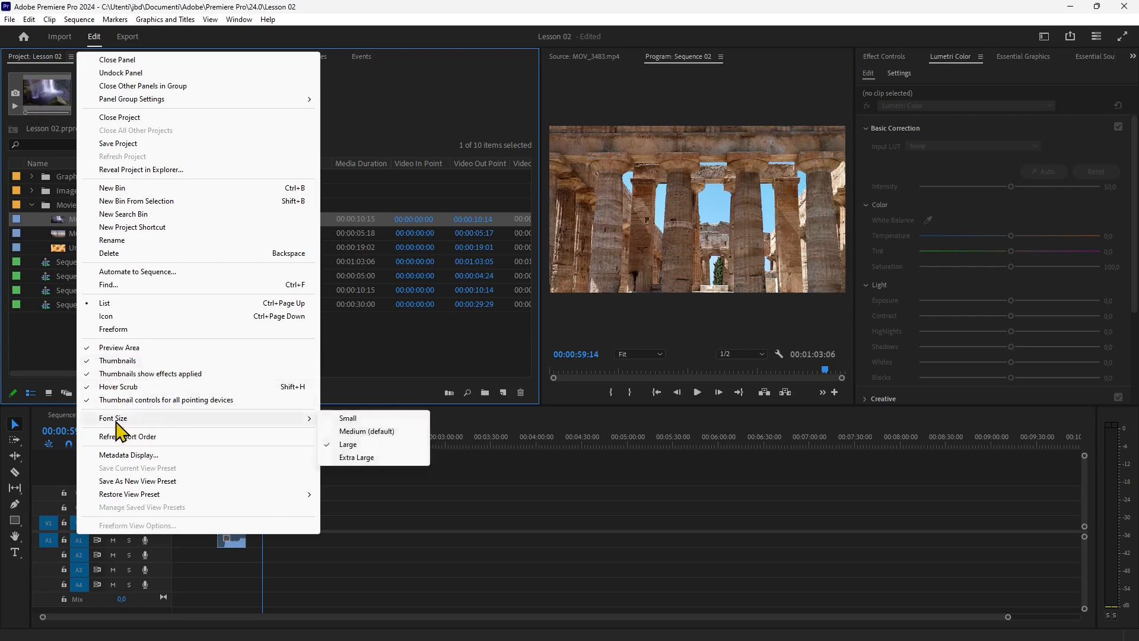
mouse_move(296, 419)
left_click(351, 432)
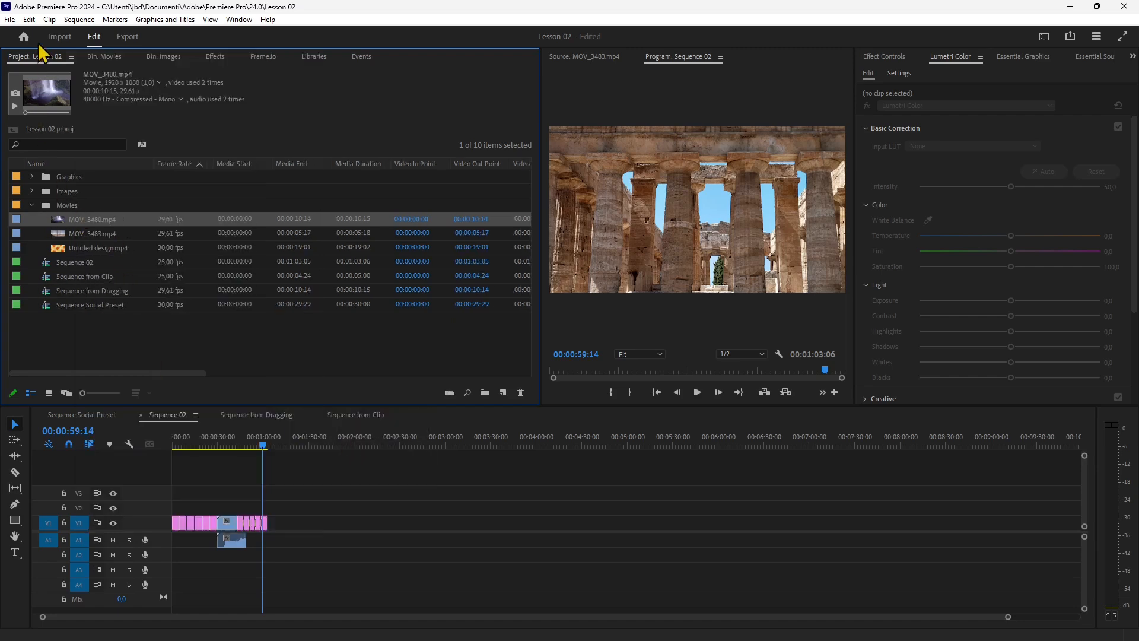
- Deselect all project items and narrow the Project panel to give the Program monitor more room
left_click(71, 57)
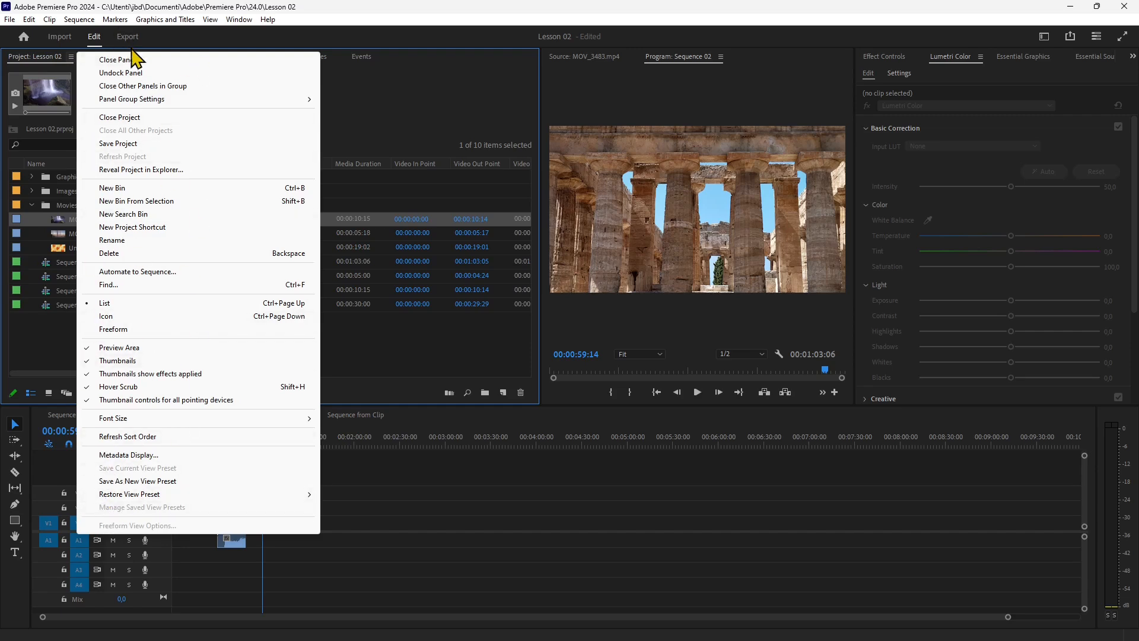
left_click(37, 337)
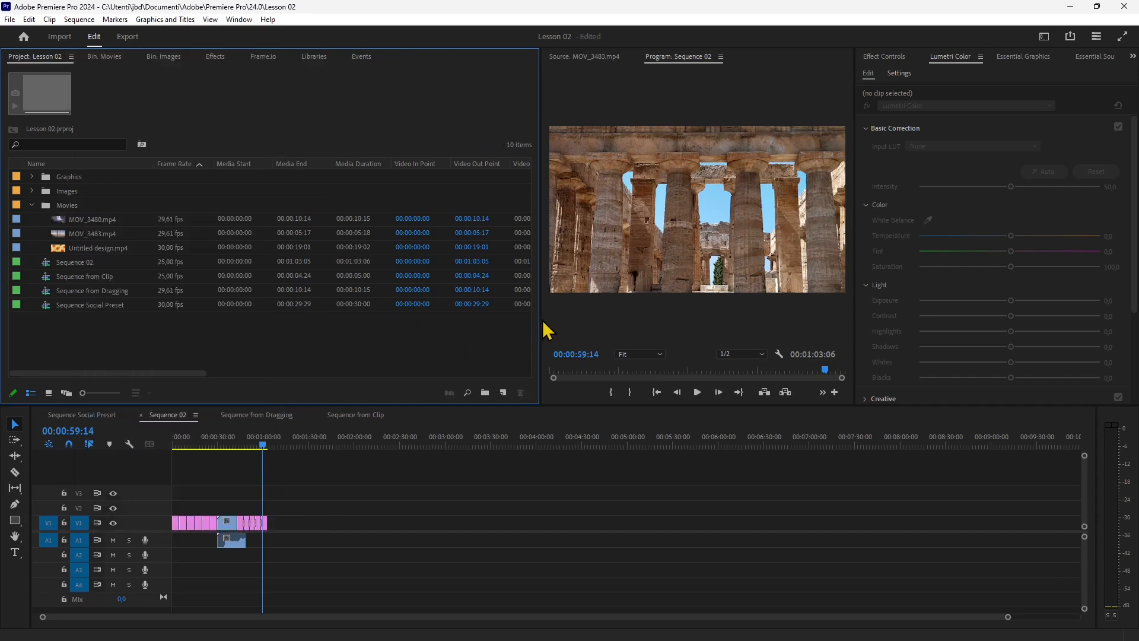
left_click_drag(540, 323, 386, 346)
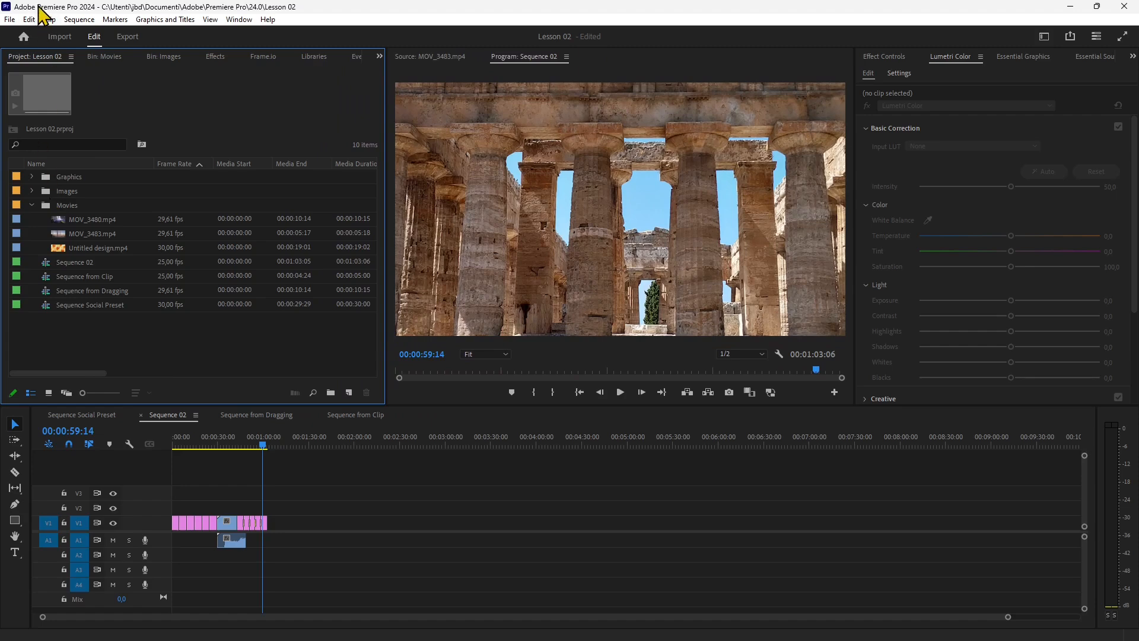
- Save the project with Save As under the name Lesson 02 in the 24.0 folder, replacing the existing file
left_click(9, 19)
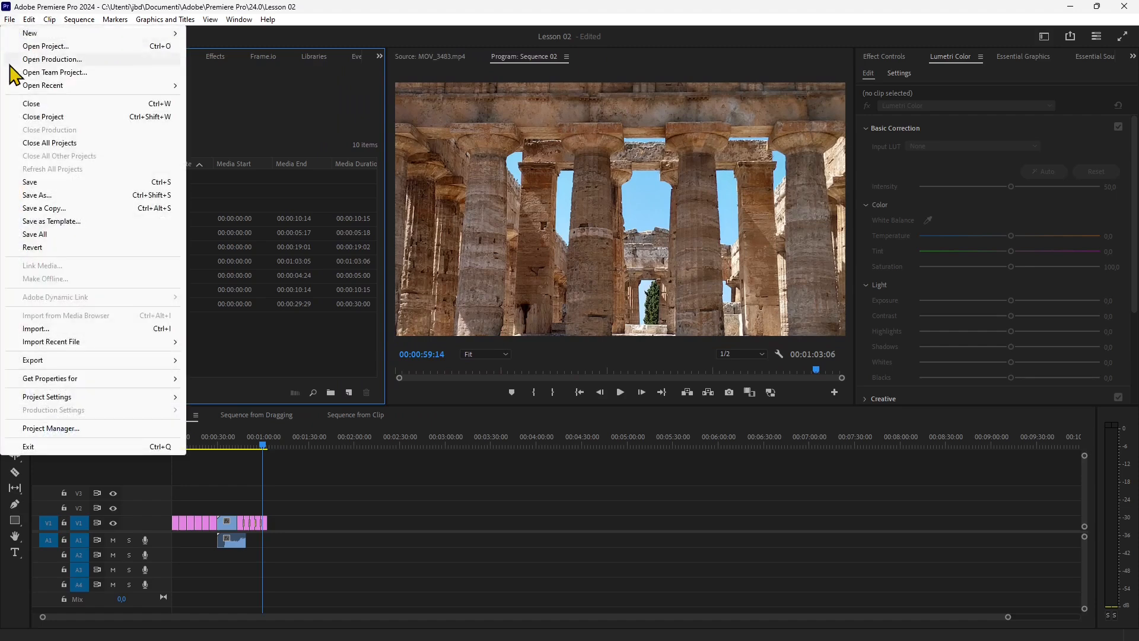
left_click(37, 196)
left_click_drag(118, 287, 77, 302)
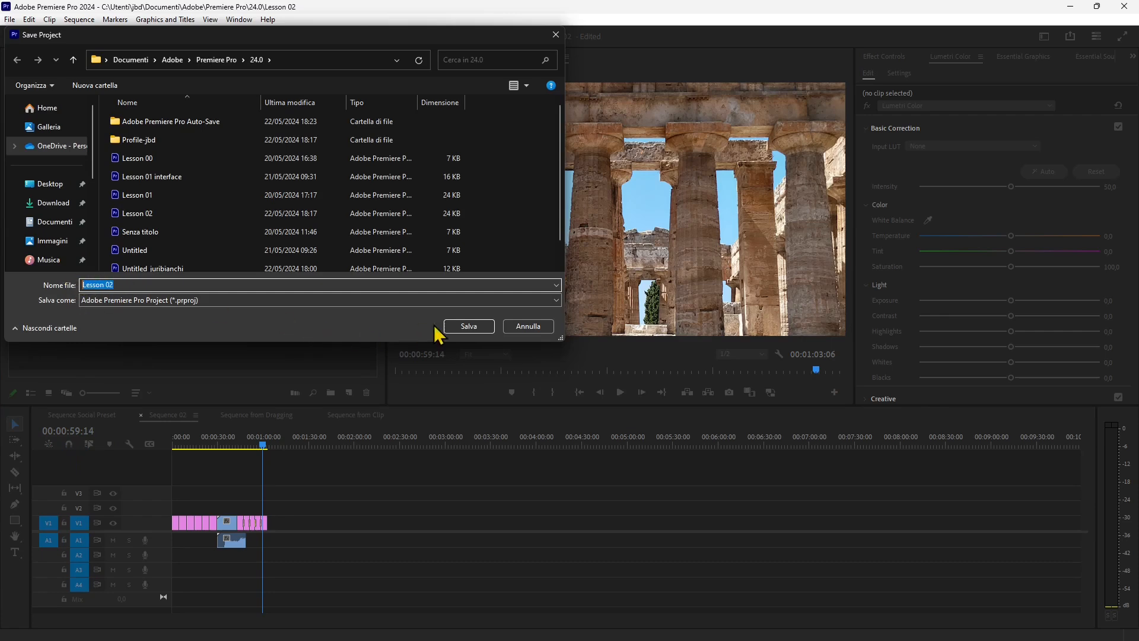
left_click(469, 326)
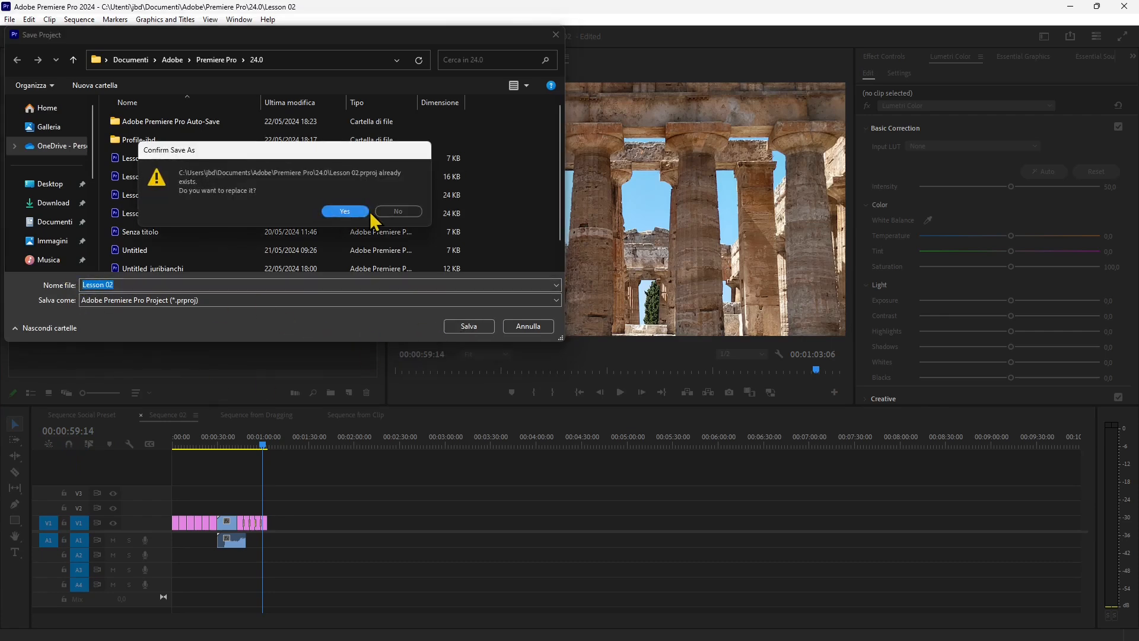
left_click(390, 212)
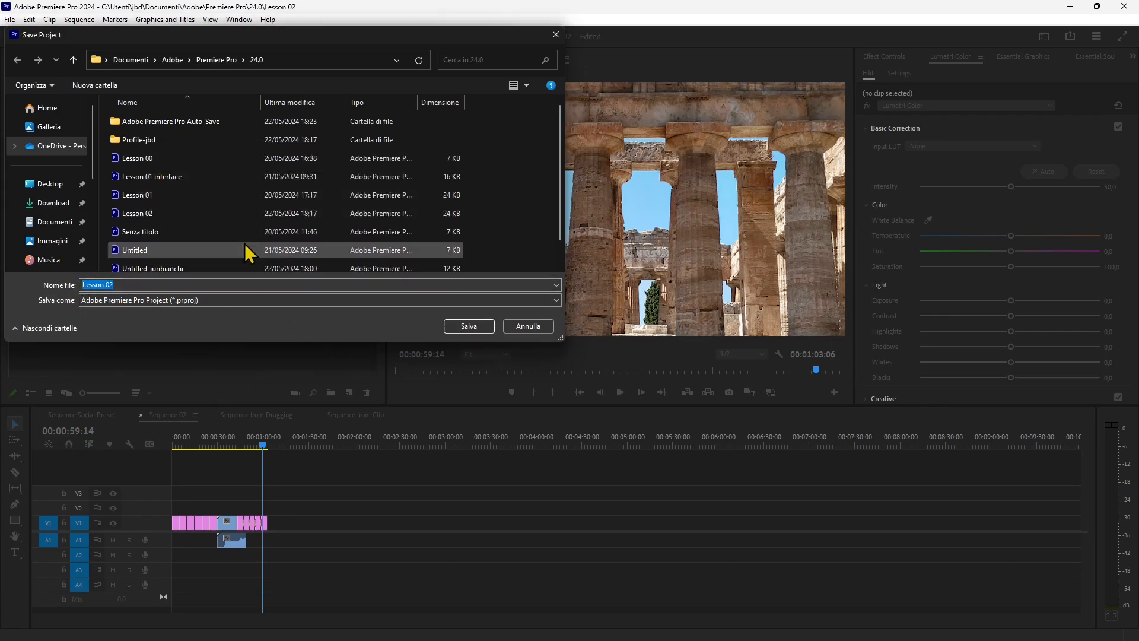
left_click(447, 215)
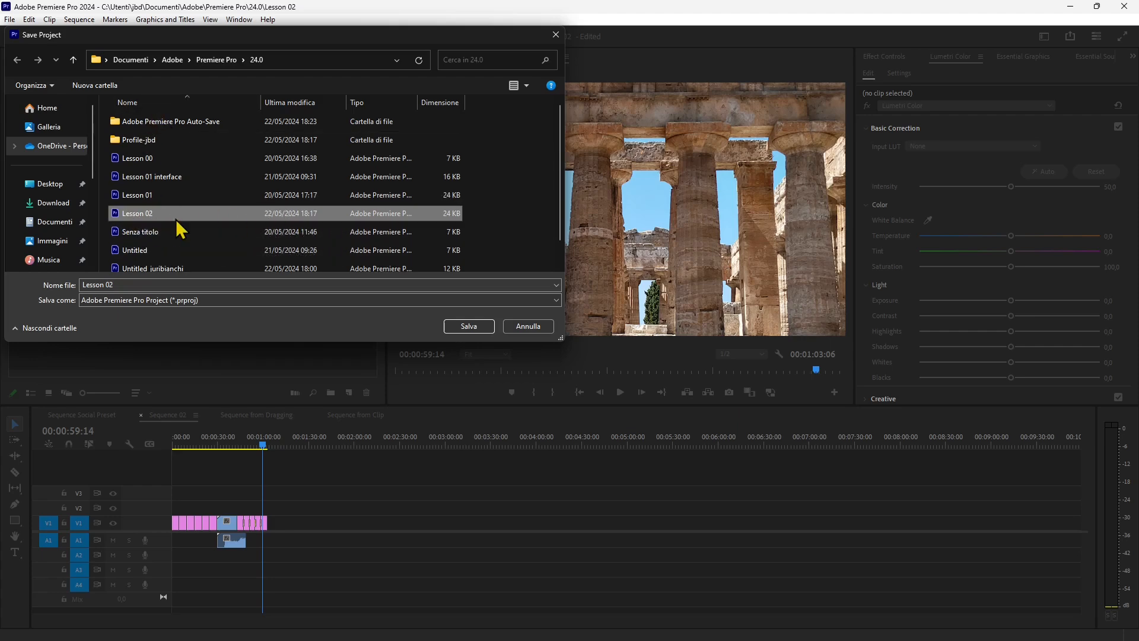
left_click(464, 326)
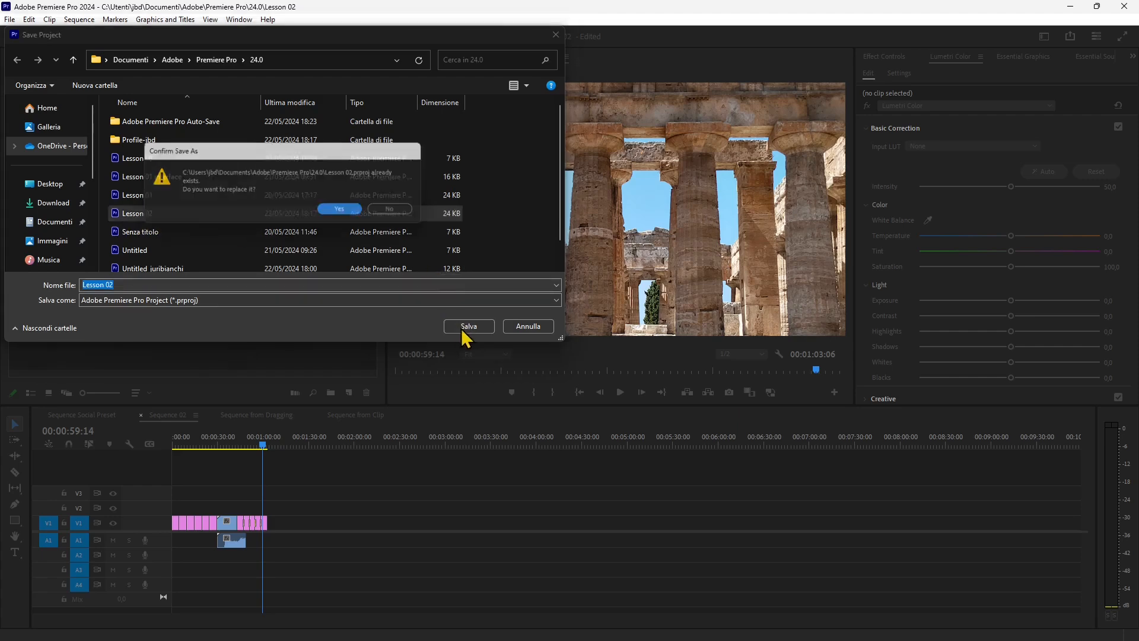
left_click(357, 212)
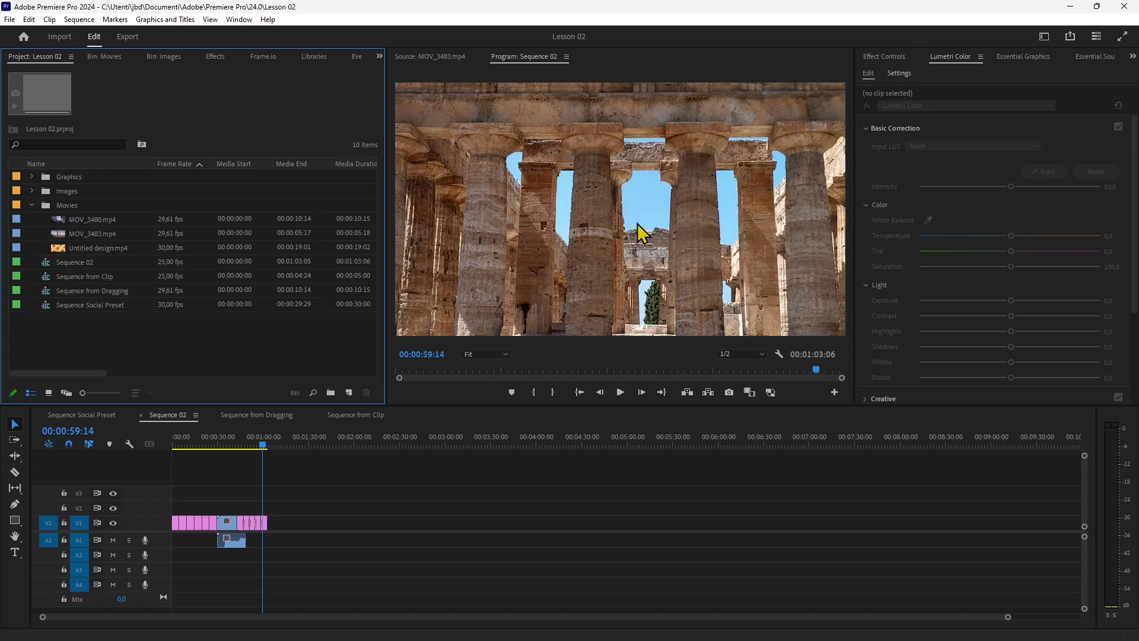
- Collapse and re-expand the Movies bin, and preview MOV_3480.mp4 with its clip details
left_click(32, 205)
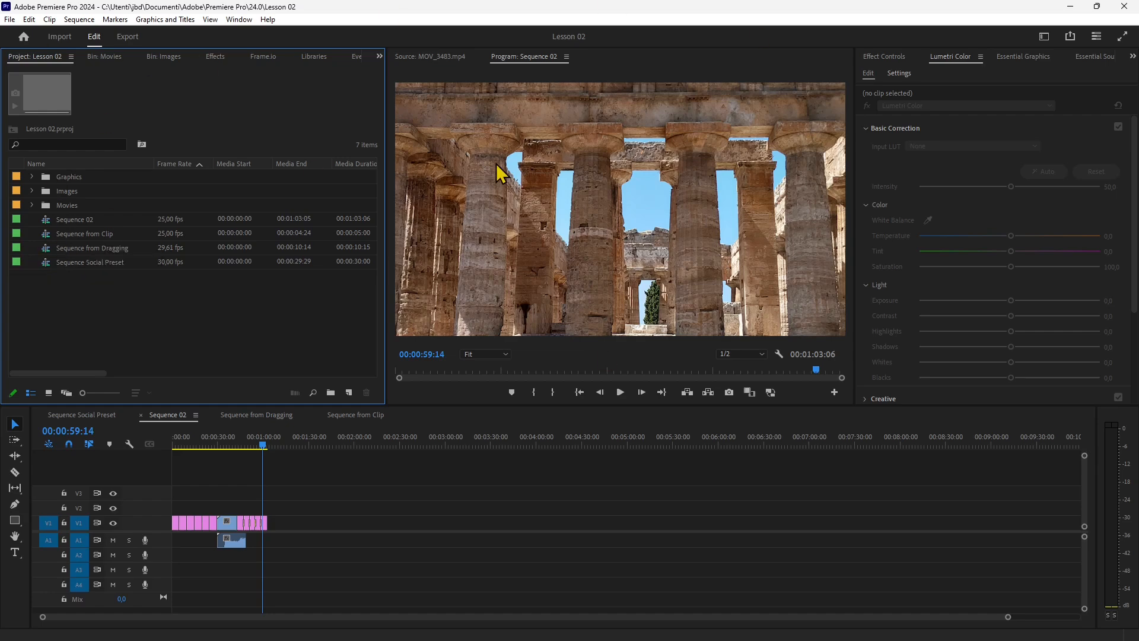
left_click(31, 205)
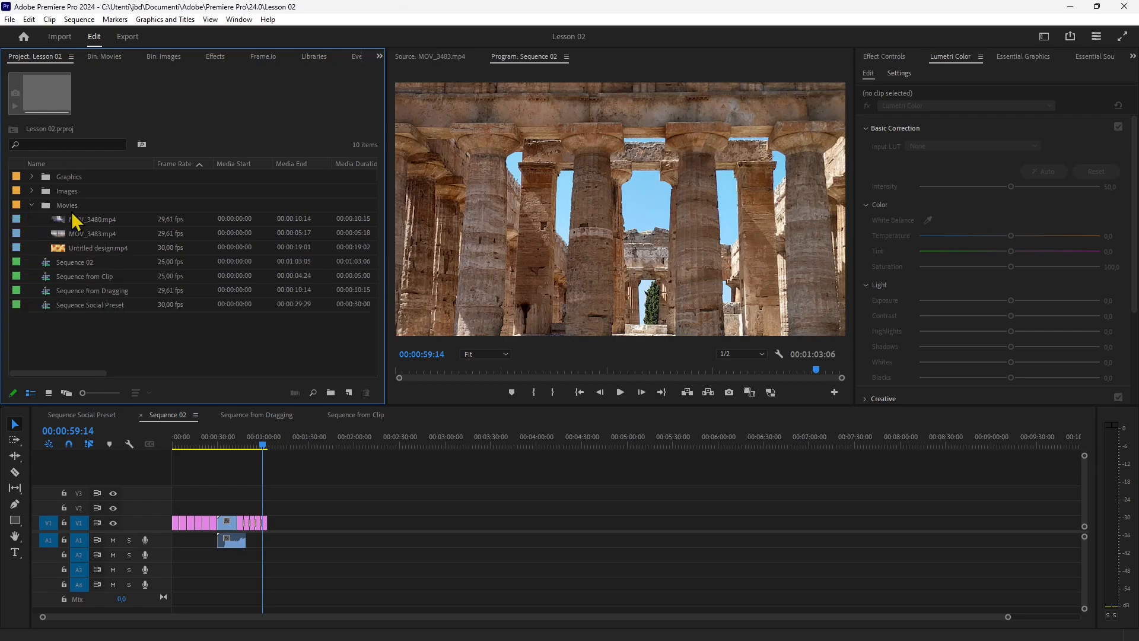
left_click(77, 225)
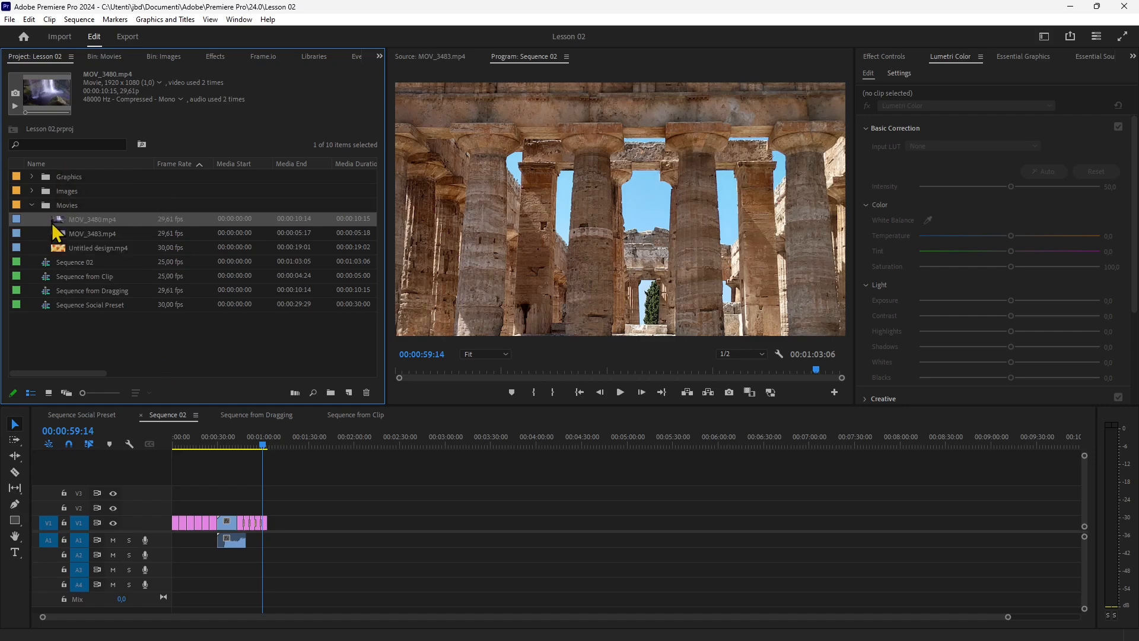
- Place logo blue badge.png from the Graphics bin on track V2 near the end of Sequence 02, and set the playhead to 00:00:58:07
left_click(31, 176)
left_click(74, 190)
left_click_drag(57, 187, 260, 508)
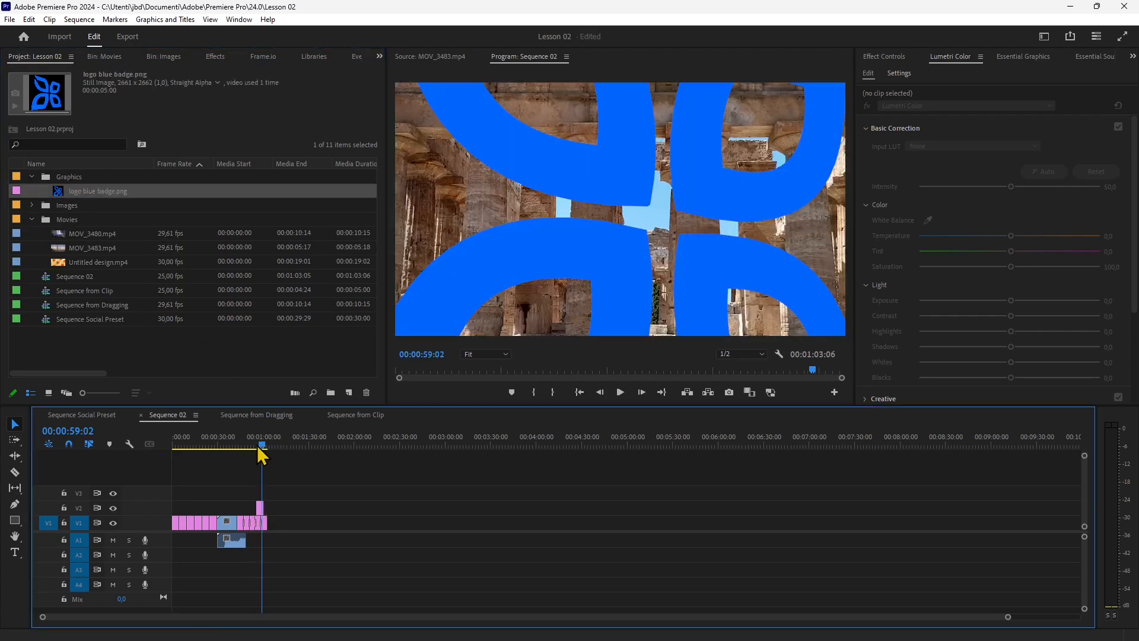
left_click_drag(264, 449, 260, 449)
- Reveal the source file of logo blue badge.png in File Explorer and move the Explorer window clear of the project list
left_click(260, 510)
right_click(259, 510)
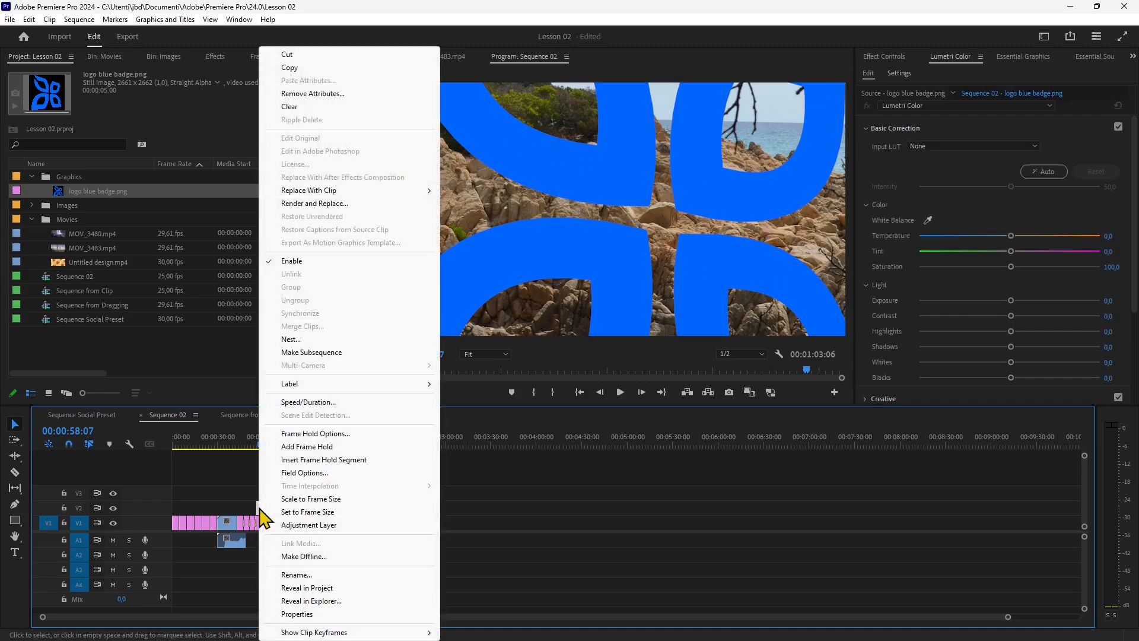
right_click(102, 194)
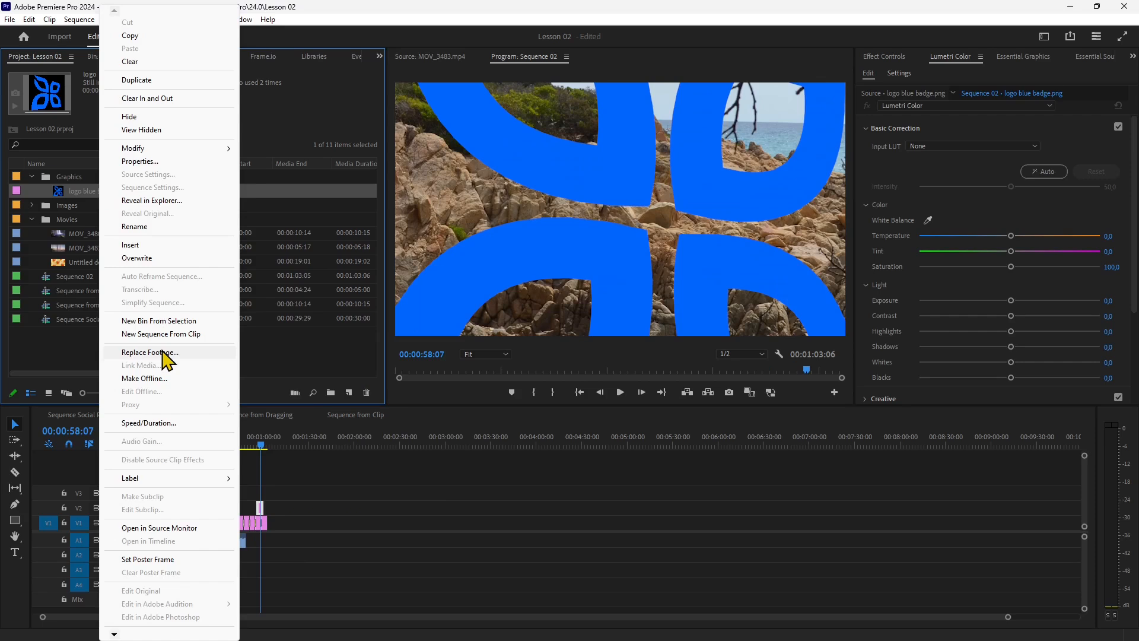
left_click(156, 200)
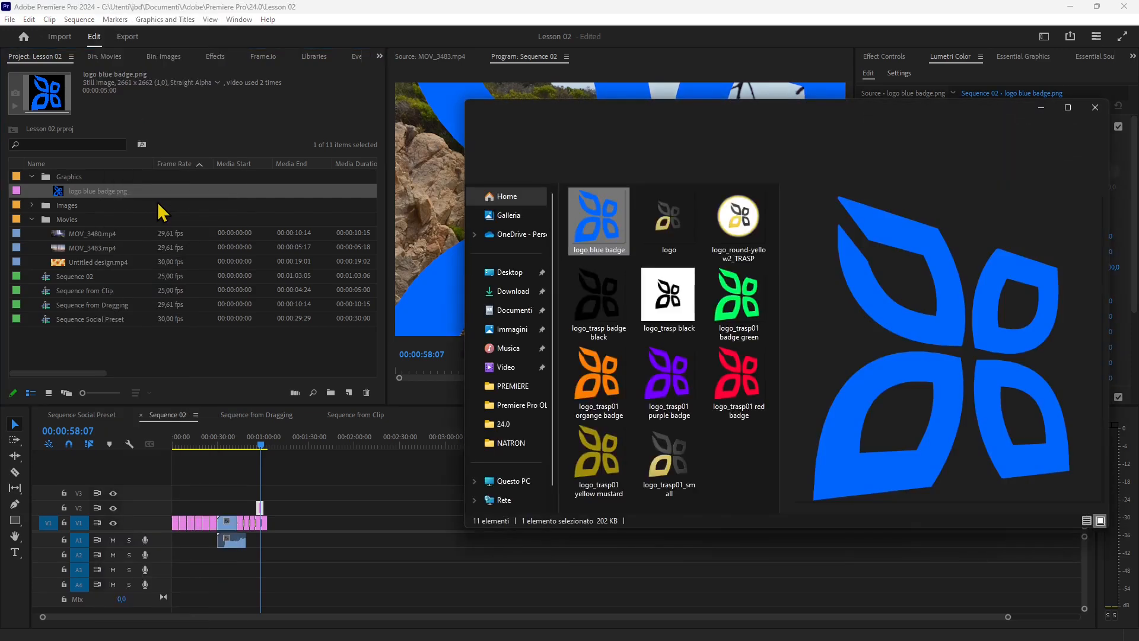
left_click_drag(657, 123, 589, 105)
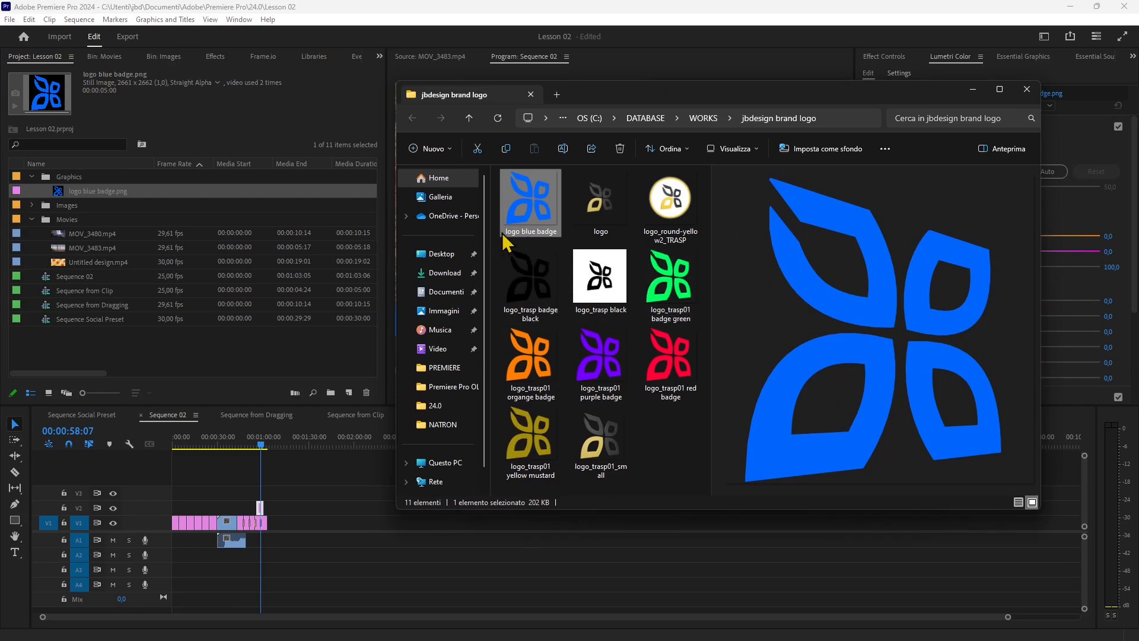
- Rename the logo blue badge image file in the jbdesign brand logo folder to "logo blue"
left_click(543, 231)
double_click(544, 231)
key("BackSpace")
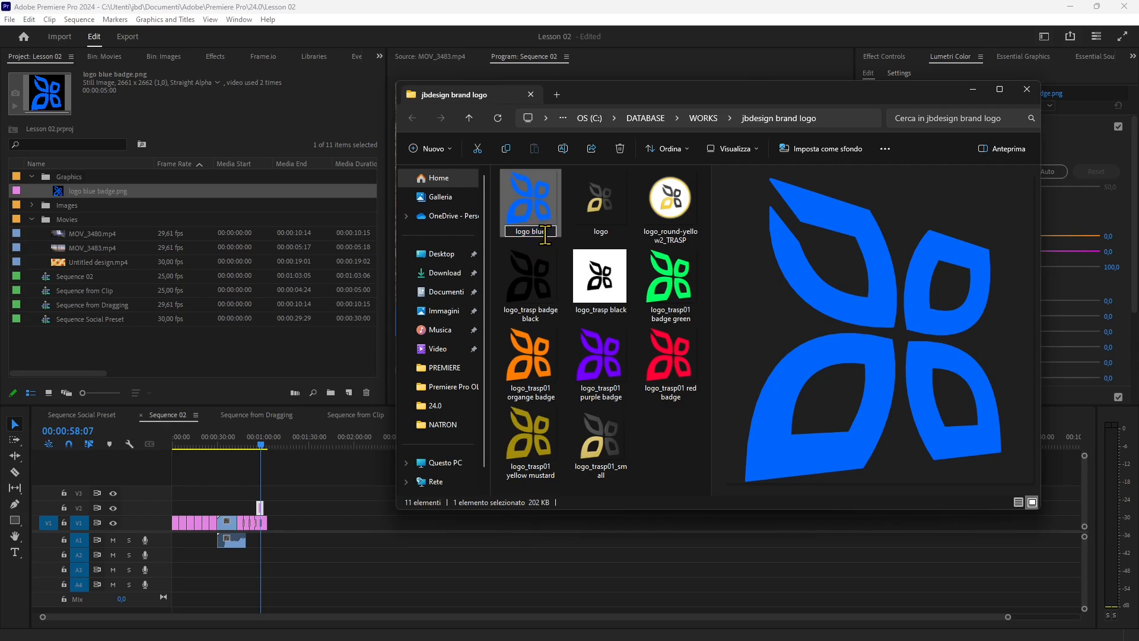
left_click(555, 205)
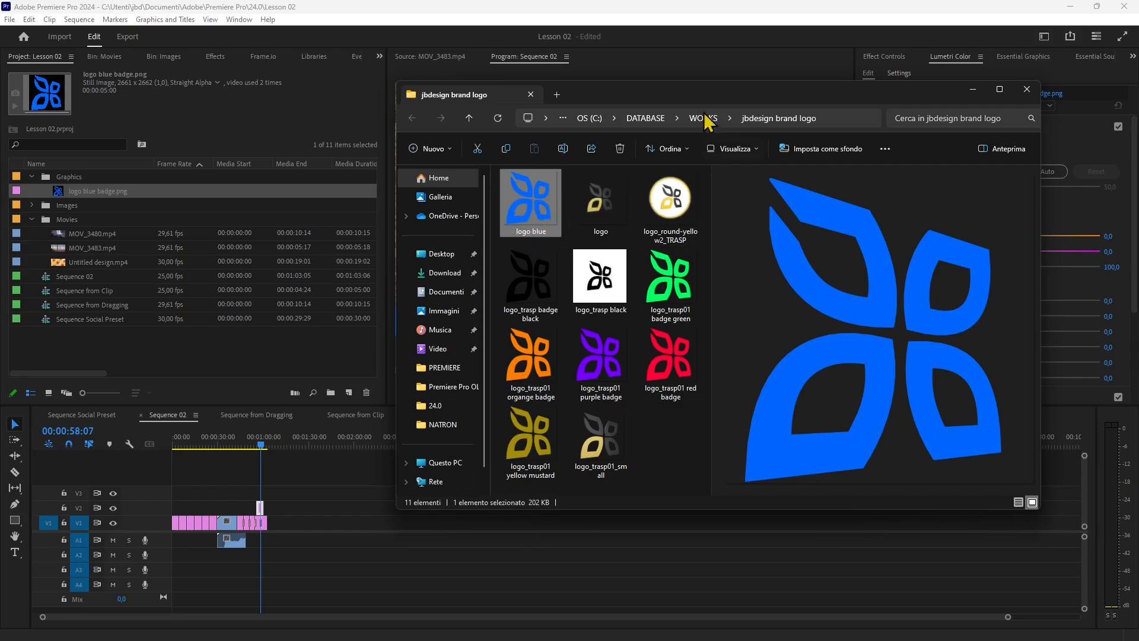
- Close File Explorer to return to Premiere Pro, and open an enlarged file browser to locate the missing logo blue badge.png
left_click(1027, 88)
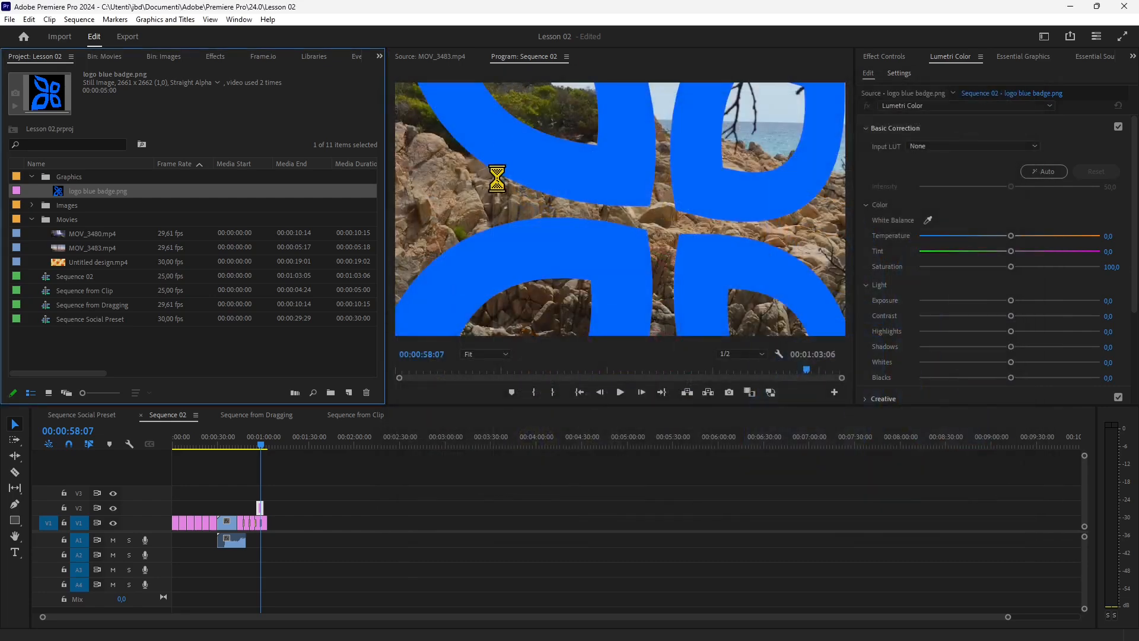
left_click_drag(502, 177, 418, 369)
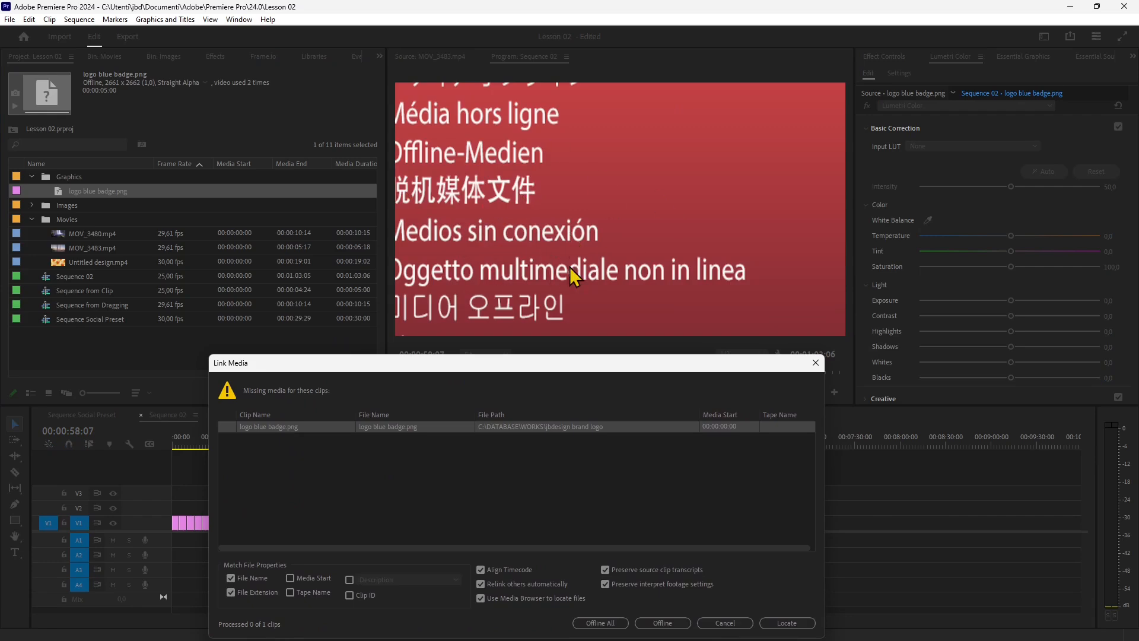
left_click_drag(581, 367, 602, 191)
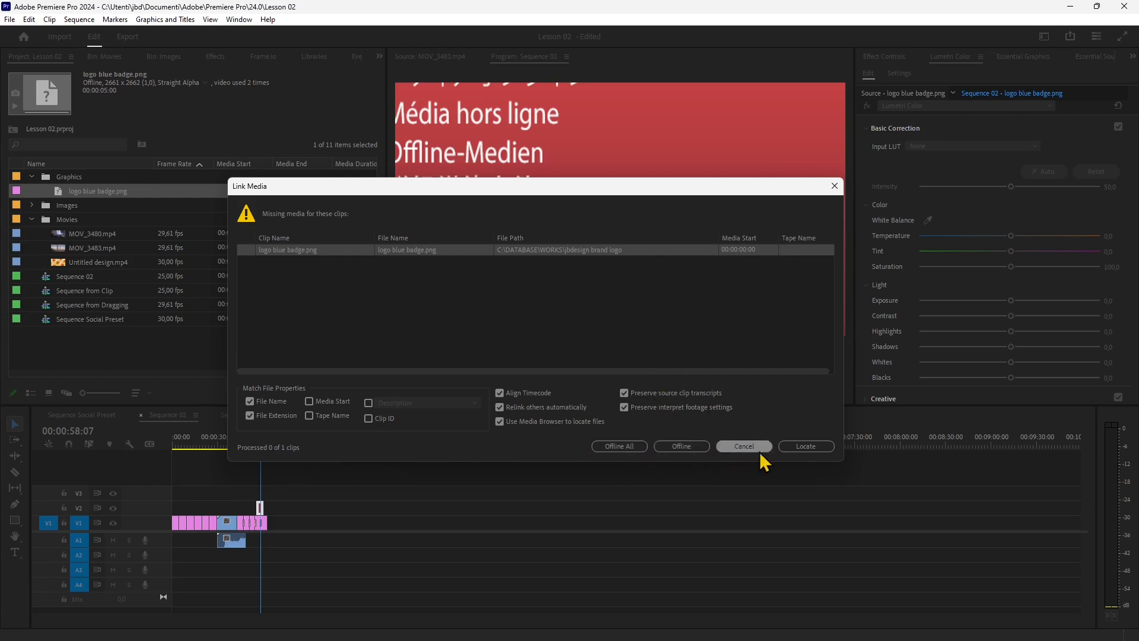
left_click(805, 449)
left_click_drag(473, 218, 471, 123)
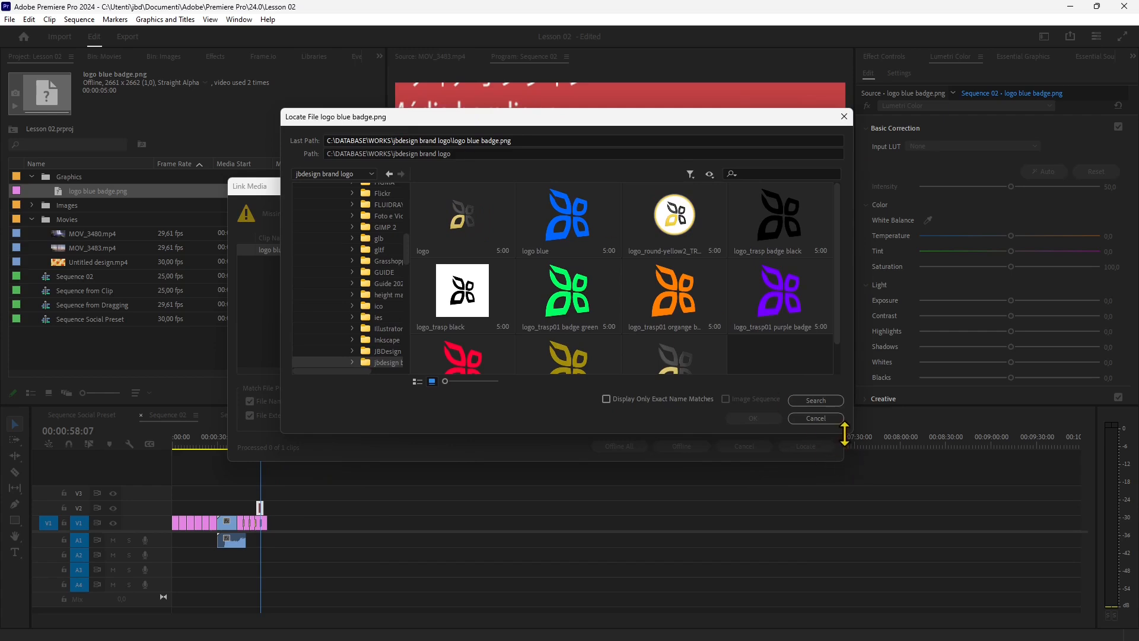
left_click_drag(850, 435, 876, 540)
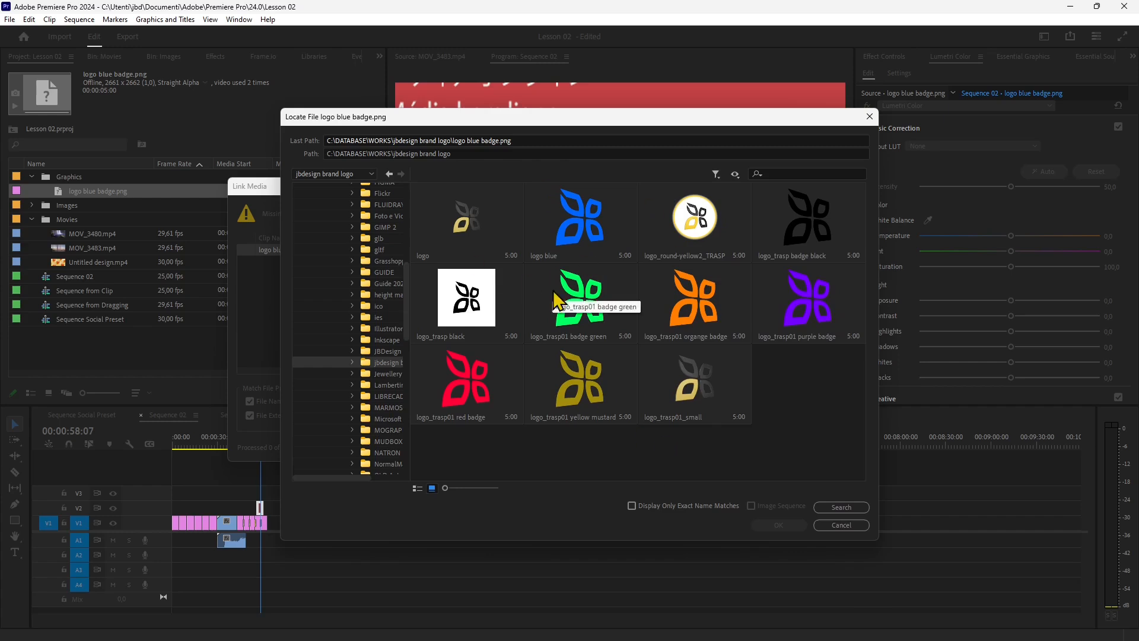
- Relink the missing logo blue badge.png to the "logo blue" file in the jbdesign brand logo folder
left_click(577, 238)
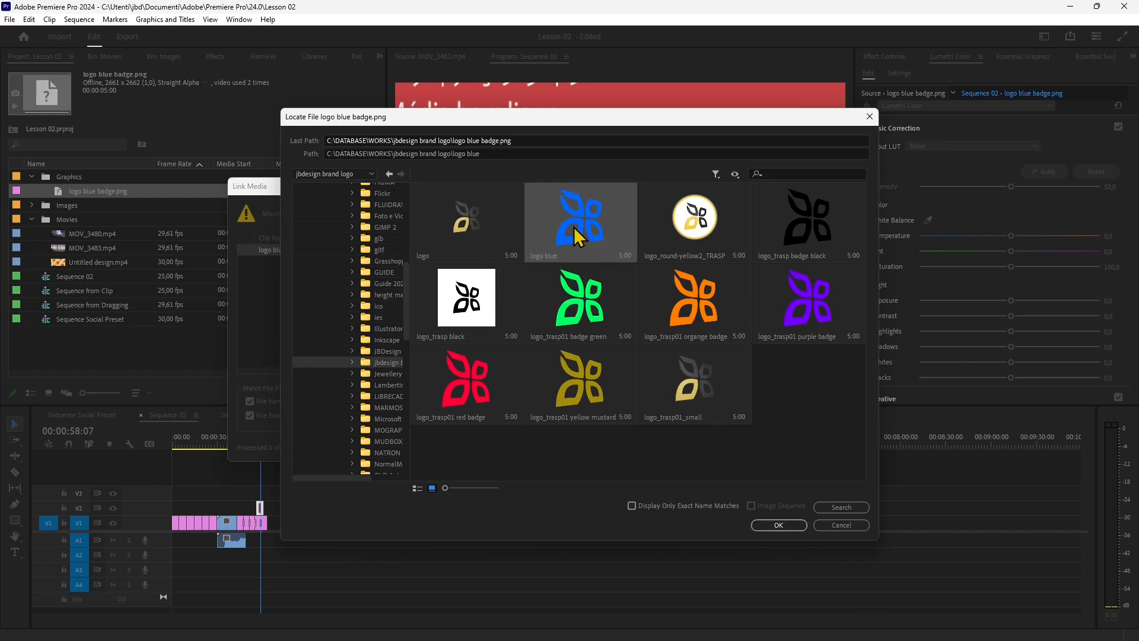
left_click(789, 238)
left_click(789, 306)
left_click(665, 328)
left_click(584, 312)
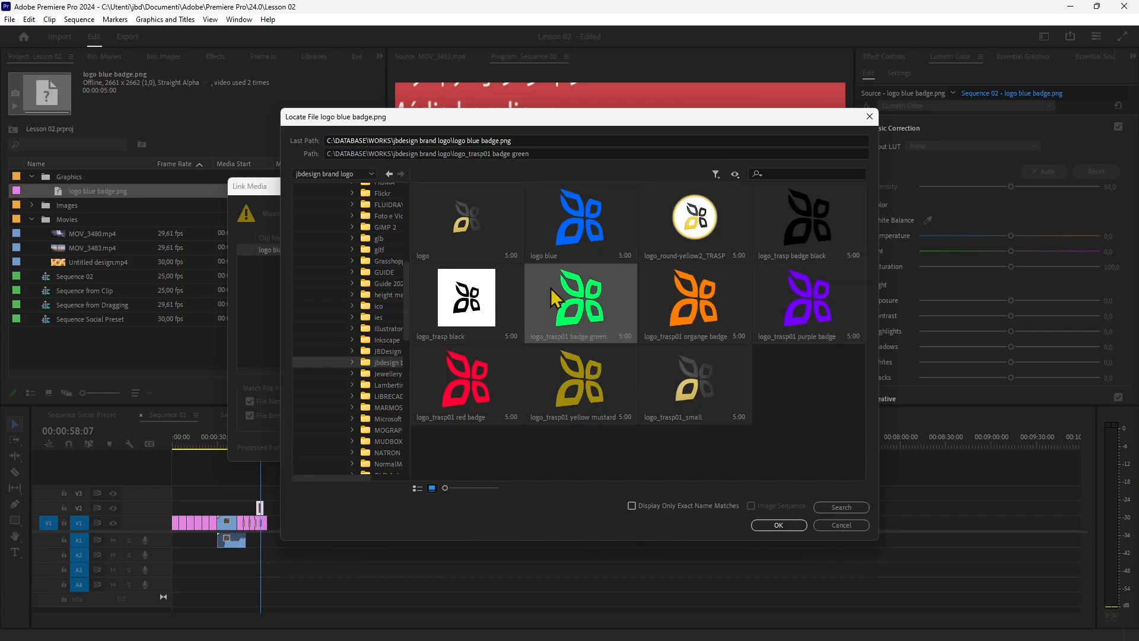
left_click(562, 195)
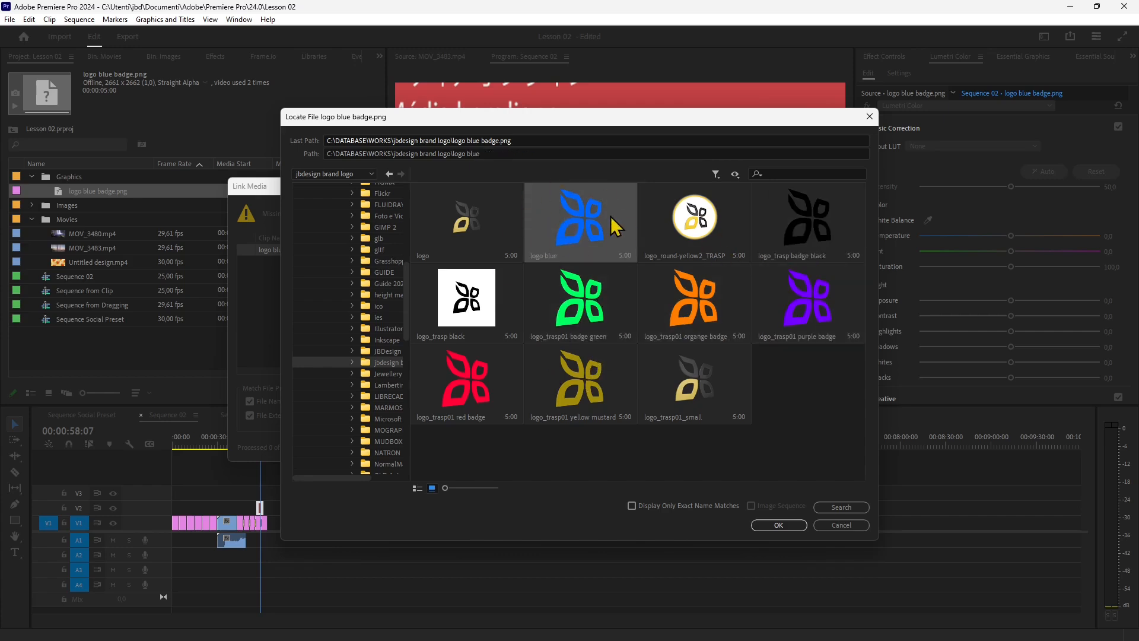
double_click(584, 235)
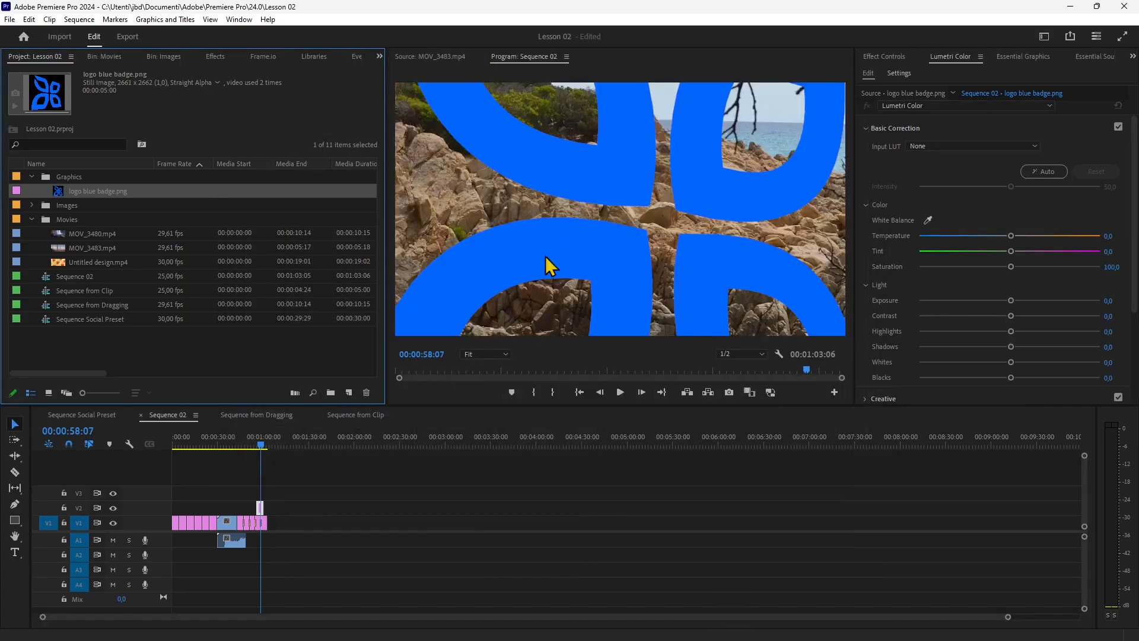
- Apply Set to Frame Size to the logo clip on track V2 of Sequence 02, and clear the project item selection
right_click(261, 505)
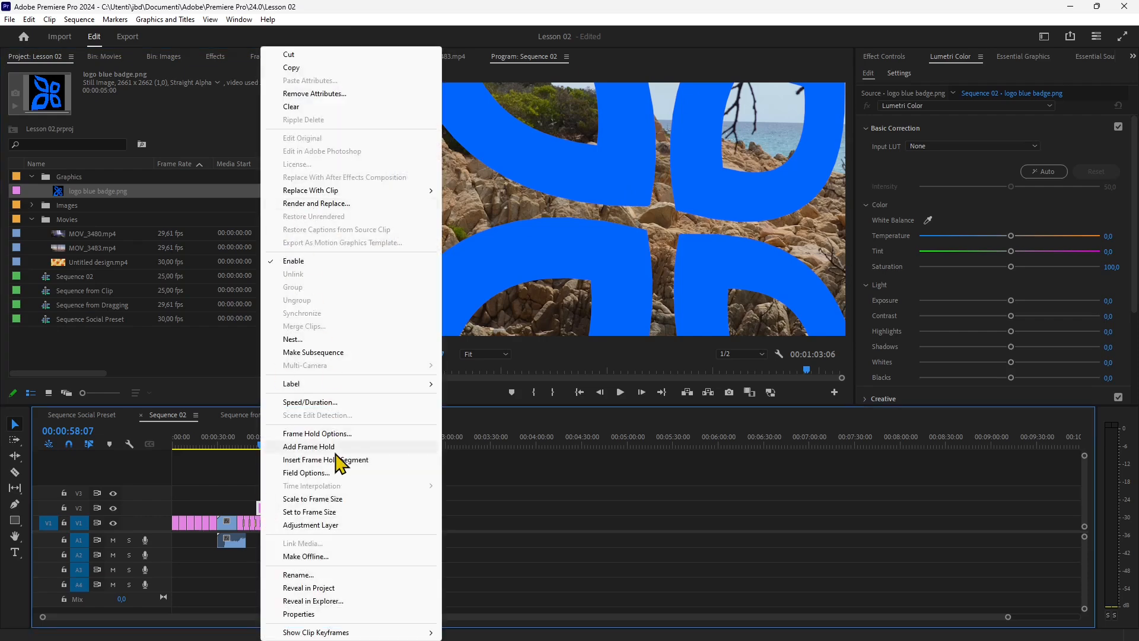
left_click(402, 510)
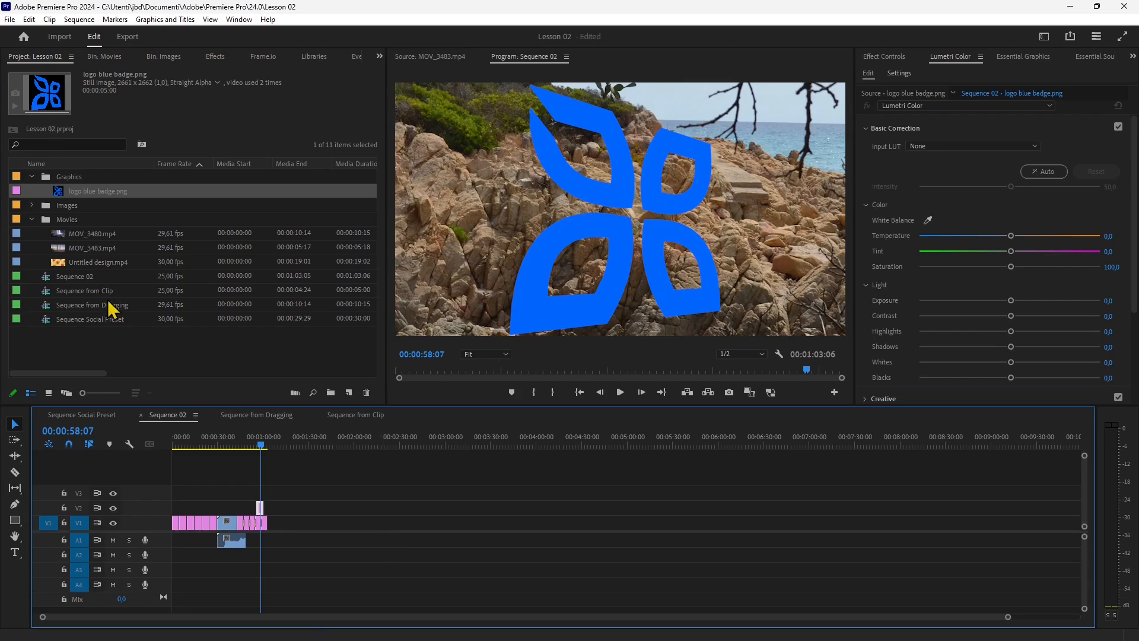
left_click(132, 346)
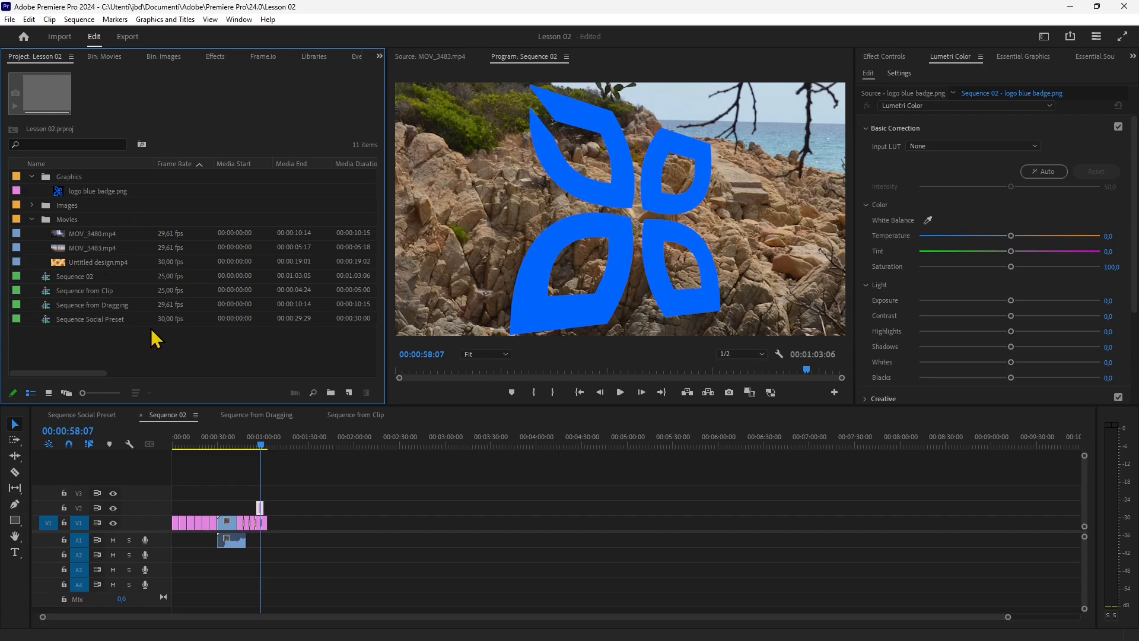
- Check the clip details of Untitled design.mp4, MOV_3483.mp4 and MOV_3480.mp4, and collapse the Movies bin
left_click(94, 262)
left_click(93, 248)
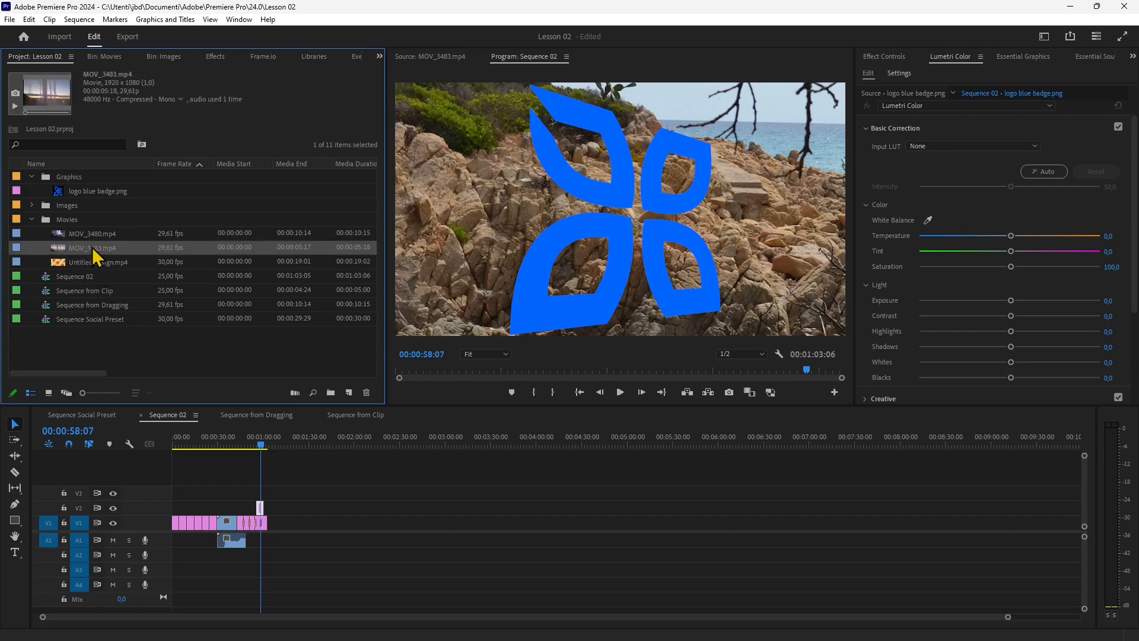
left_click(86, 234)
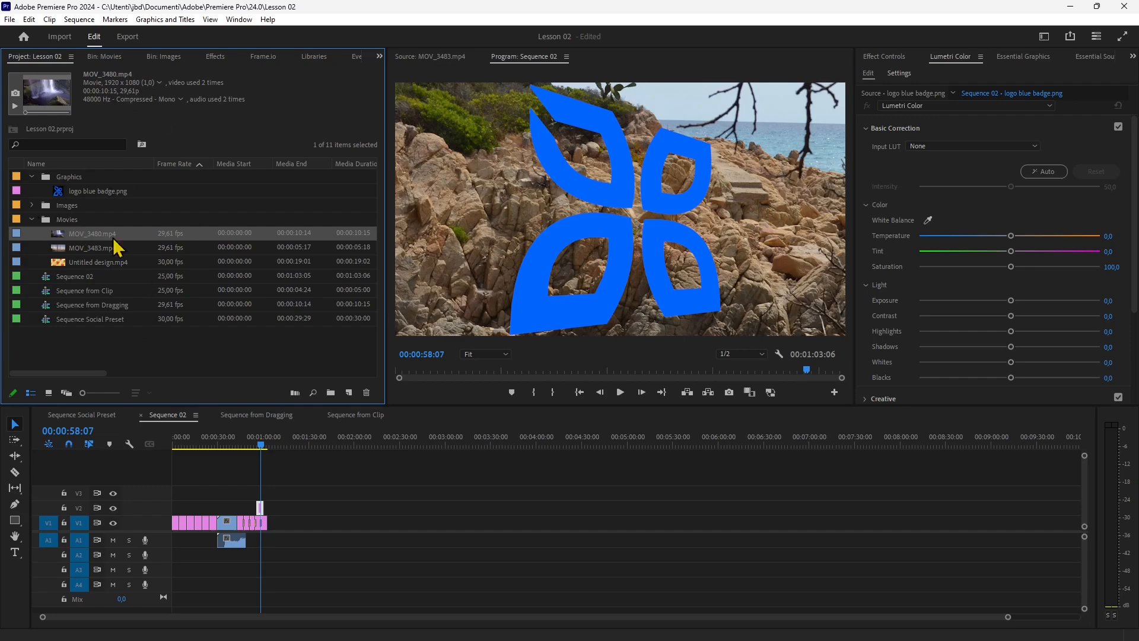
left_click(34, 218)
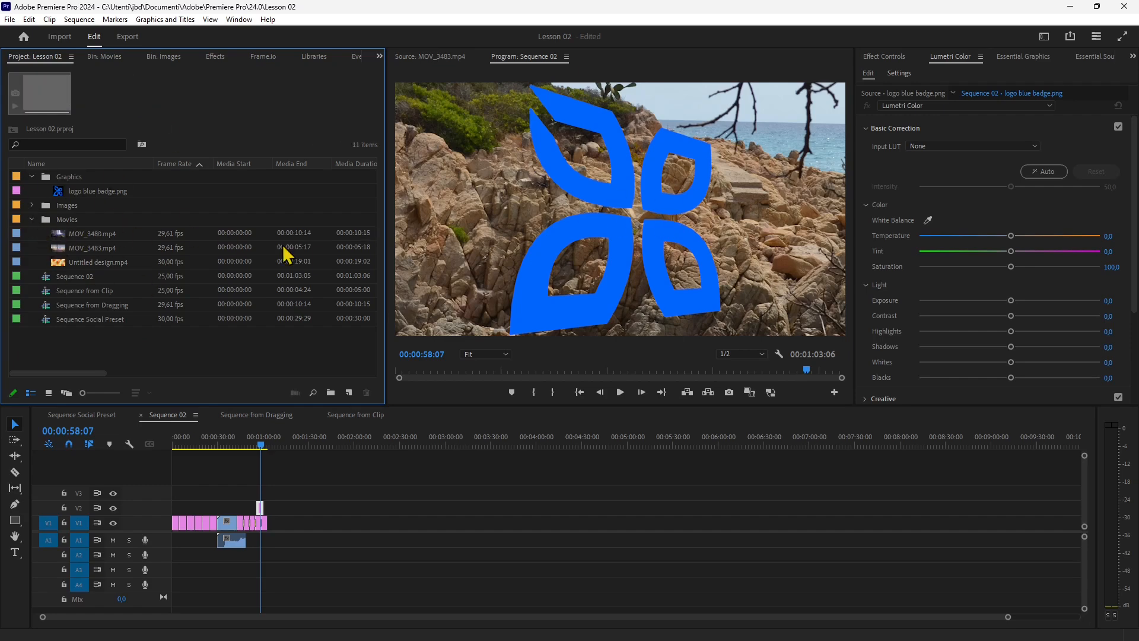
left_click(32, 219)
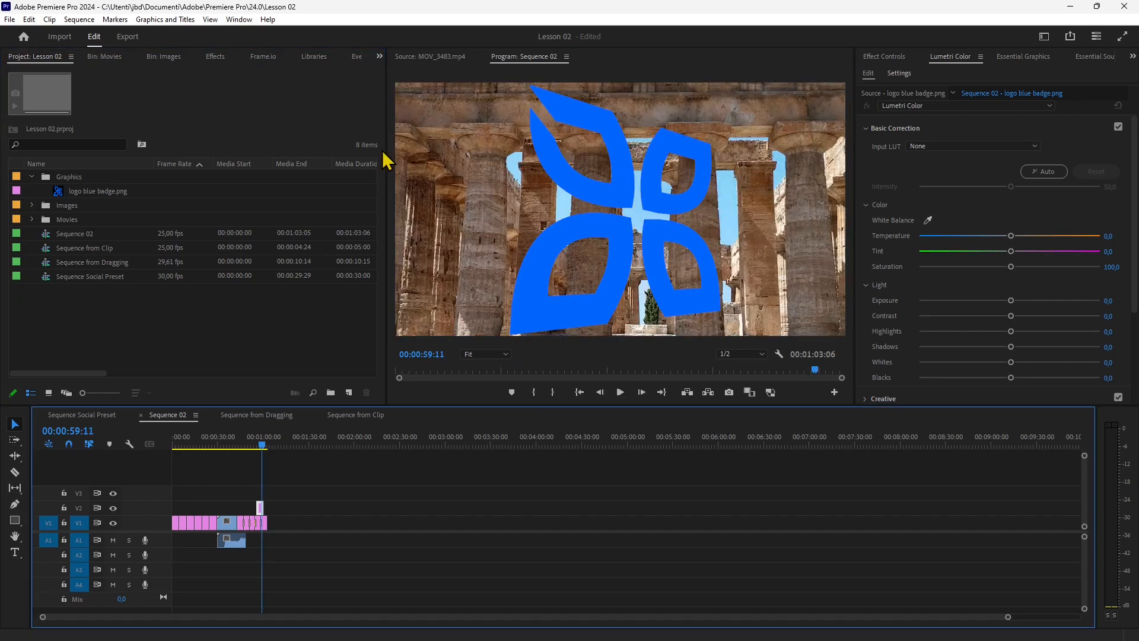
- Move the playhead of Sequence 02 to 00:00:57:22
left_click(53, 57)
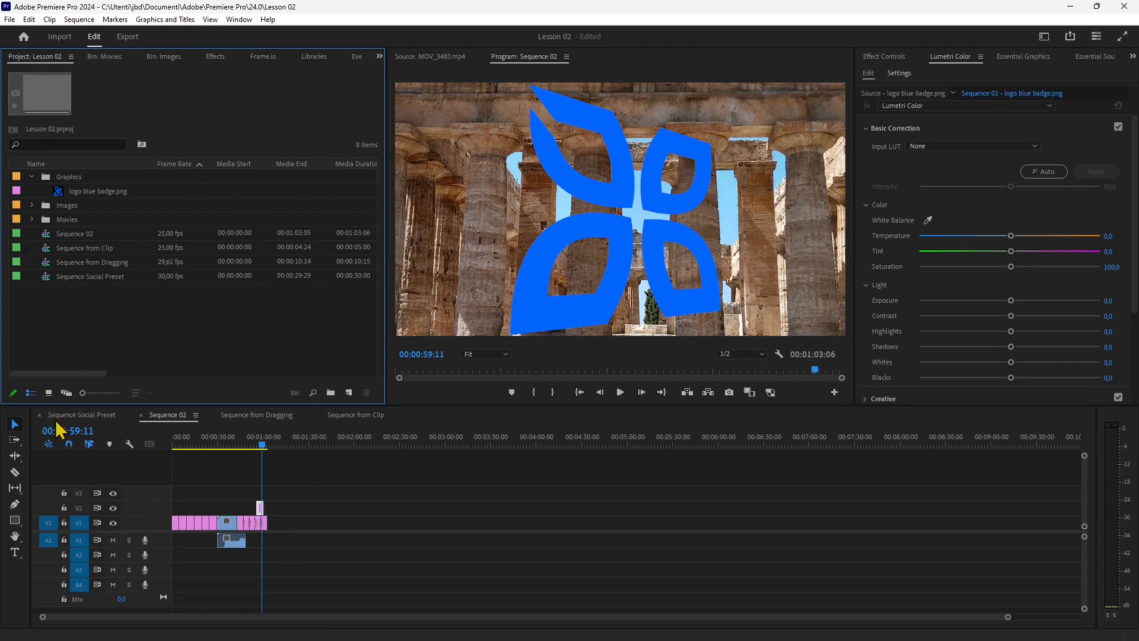
mouse_move(262, 443)
left_mouse_down()
mouse_move(235, 451)
mouse_move(260, 452)
left_mouse_up()
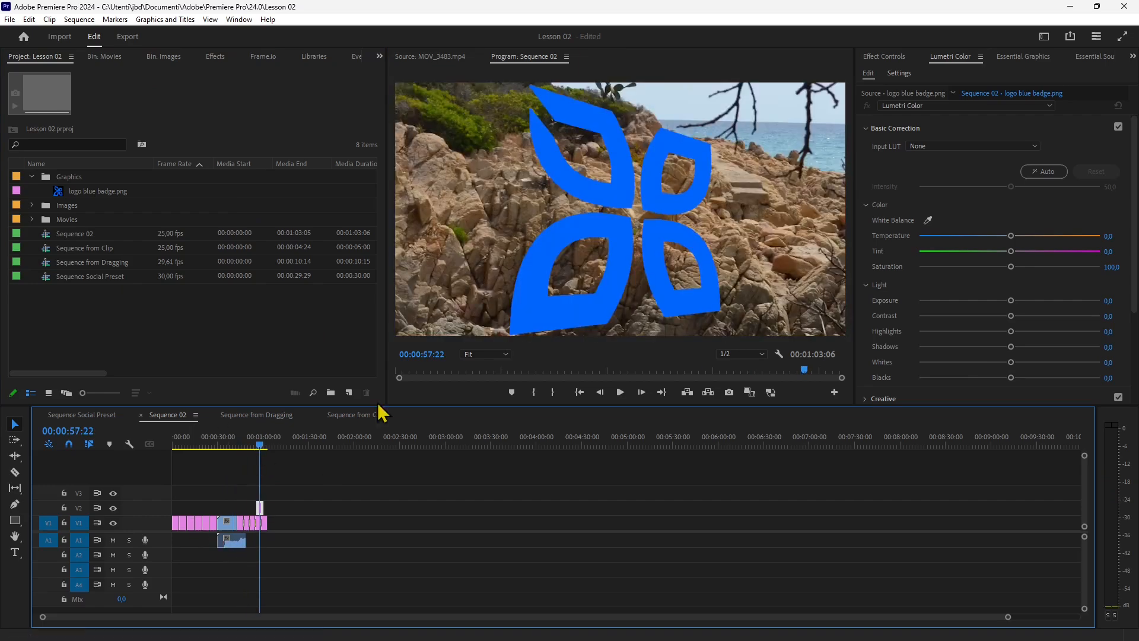